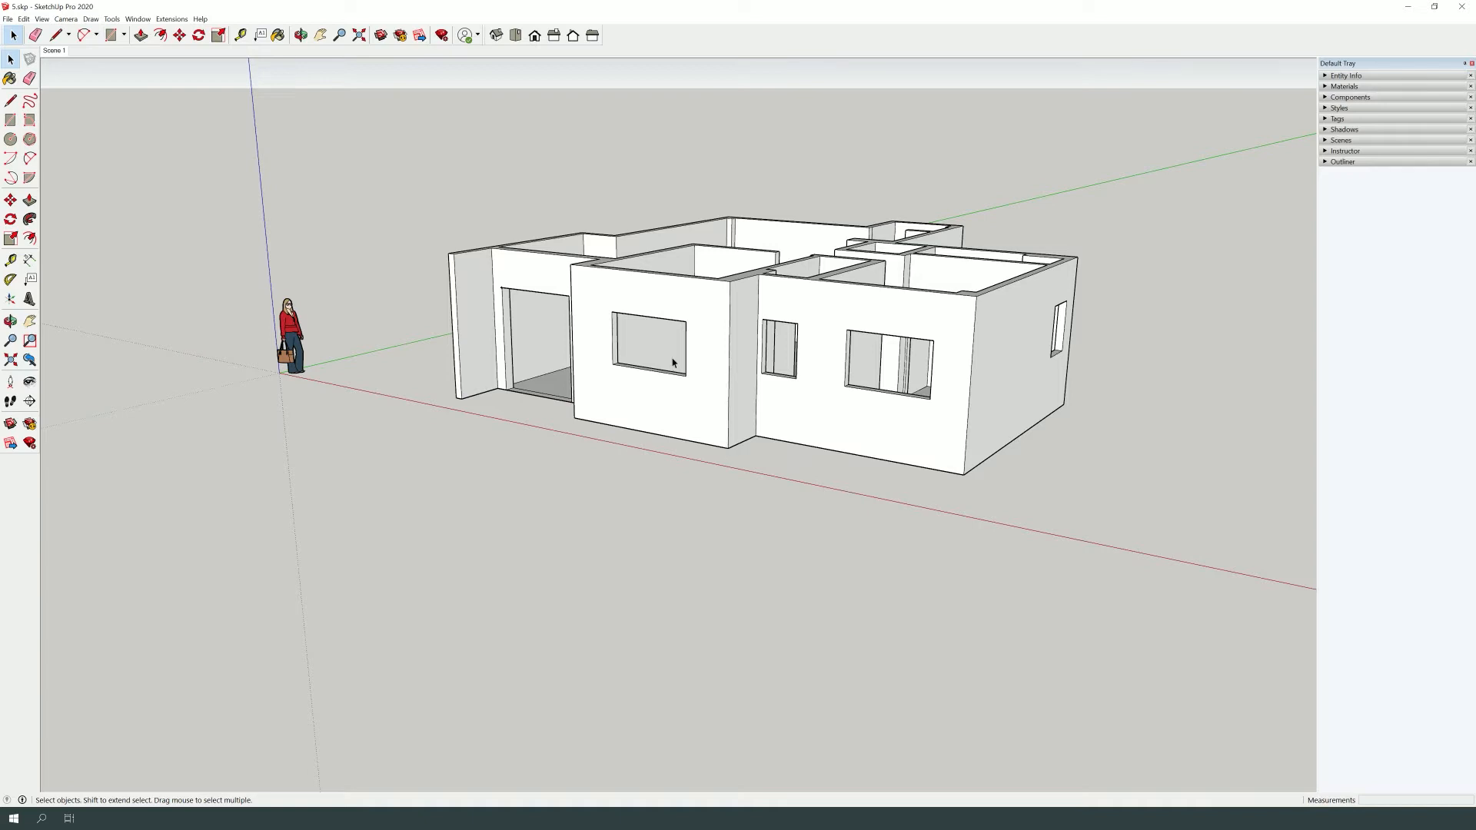
# Draw a thin rectangle on the wall above the doorway and push/pull it outward about 73 cm as a canopy slab.
pyautogui.scroll(6, 530, 264)
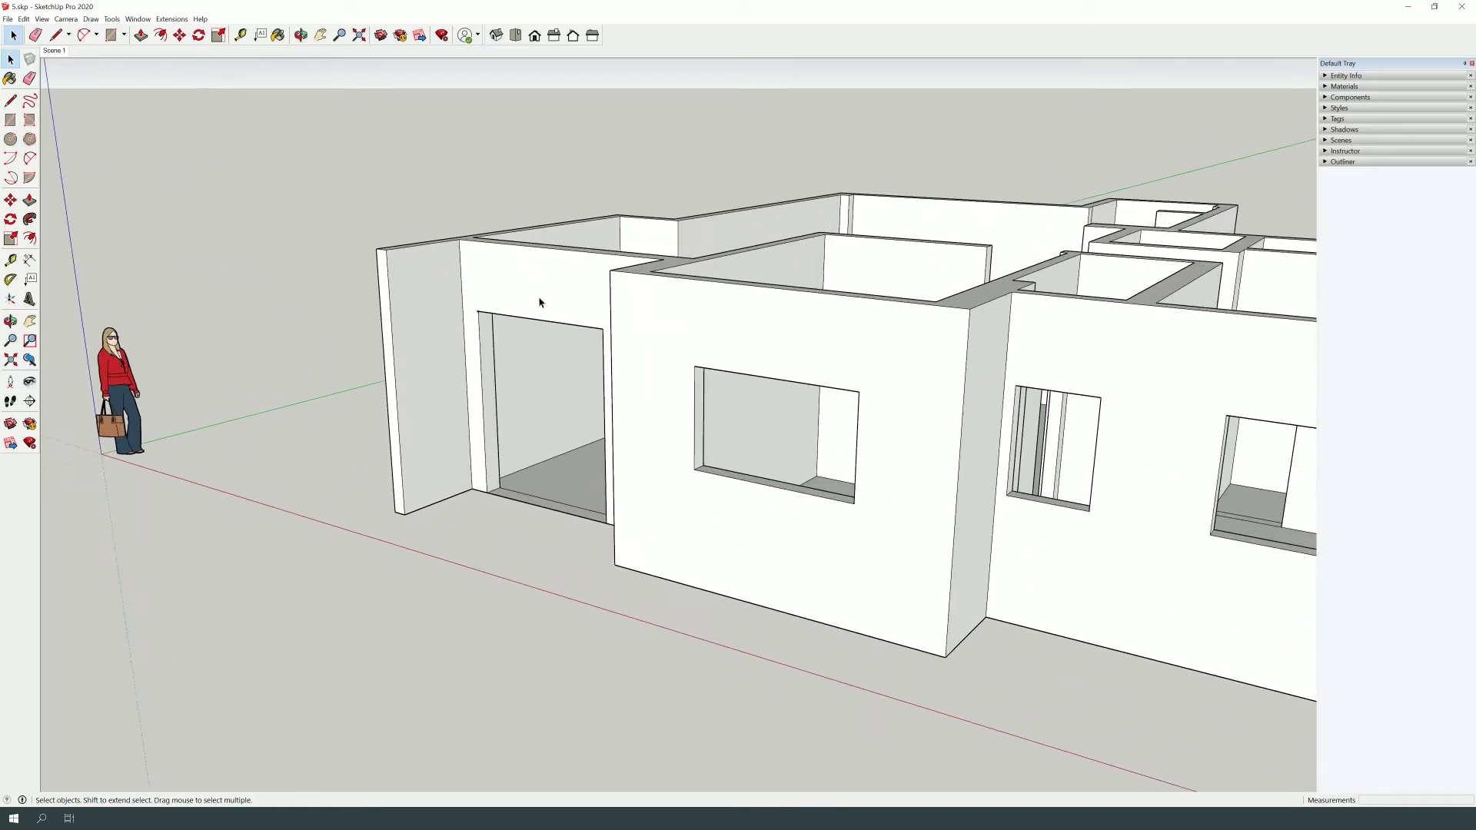
pyautogui.press('r')
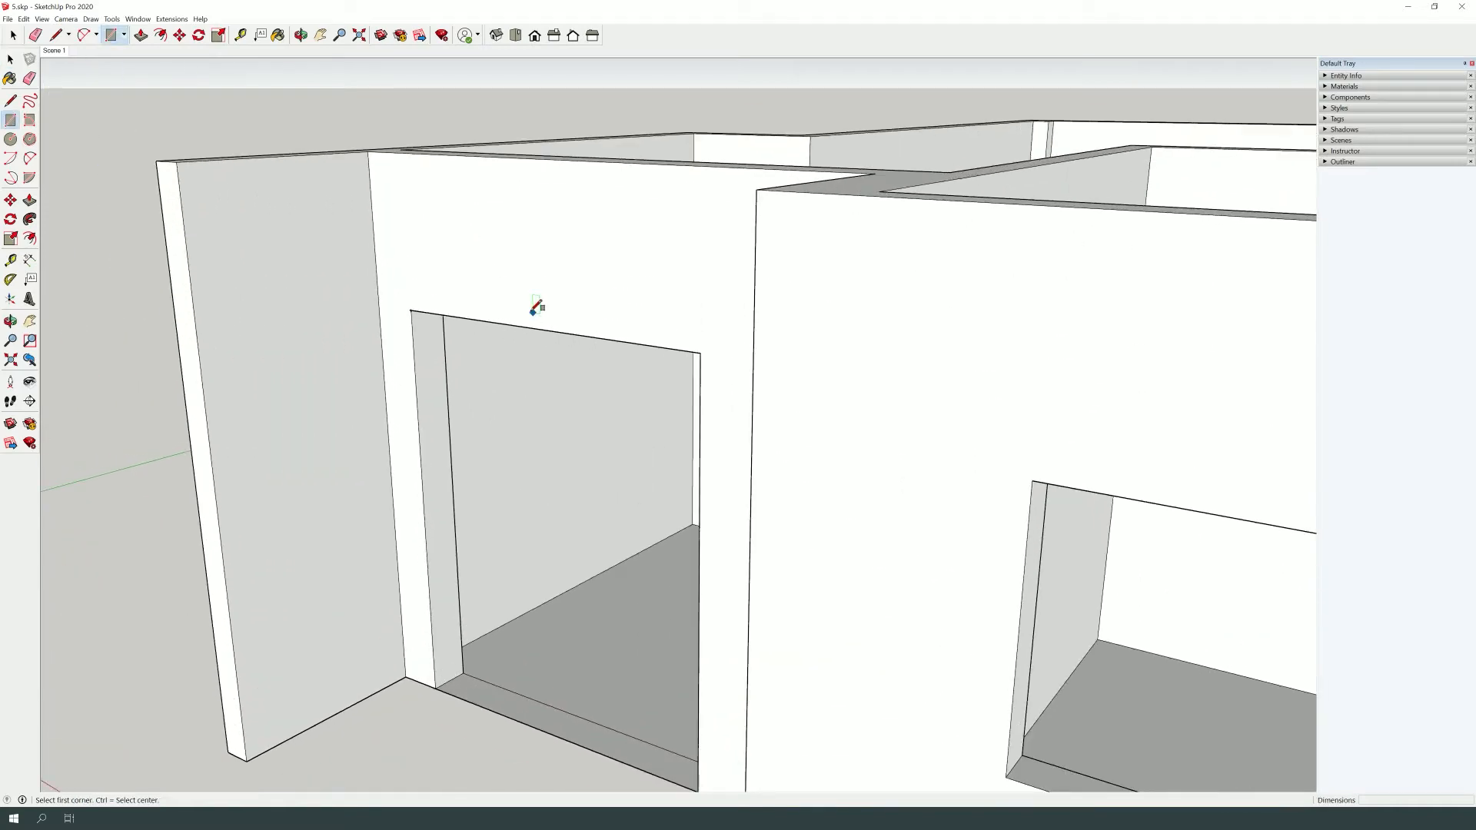
pyautogui.scroll(2, 440, 288)
pyautogui.click(395, 244)
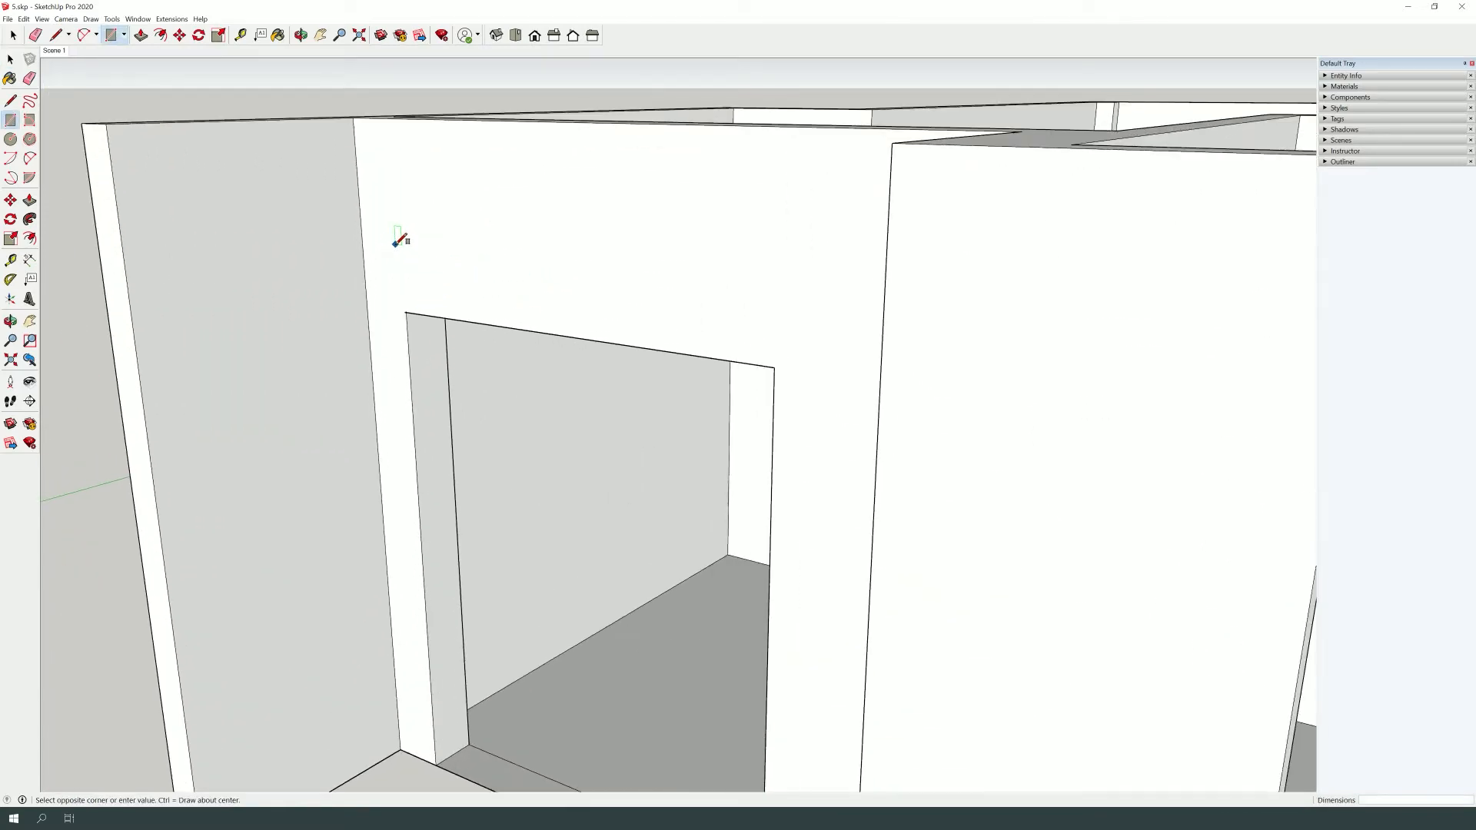
pyautogui.click(802, 306)
pyautogui.press('space')
pyautogui.press('p')
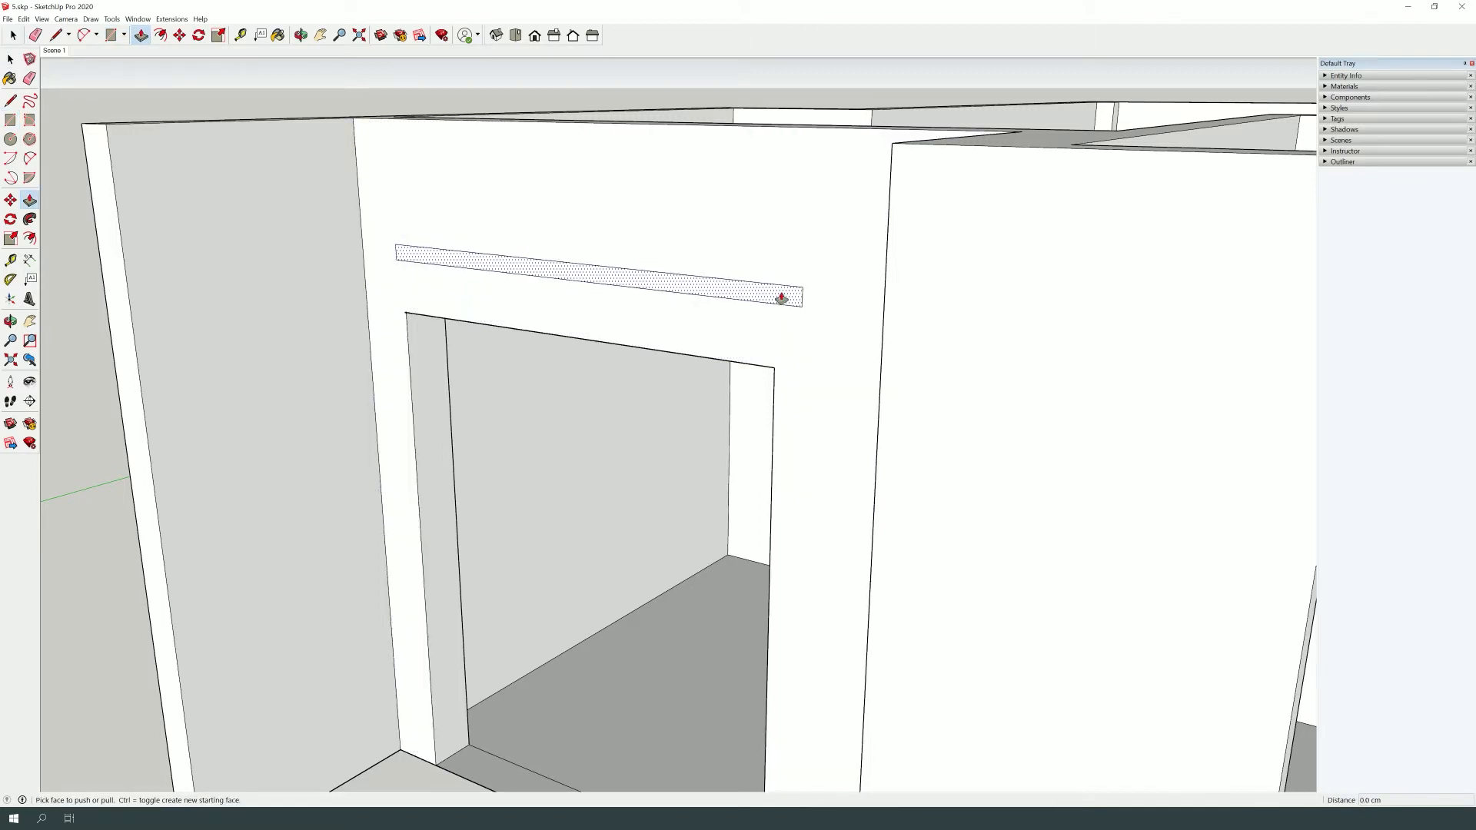
pyautogui.click(781, 299)
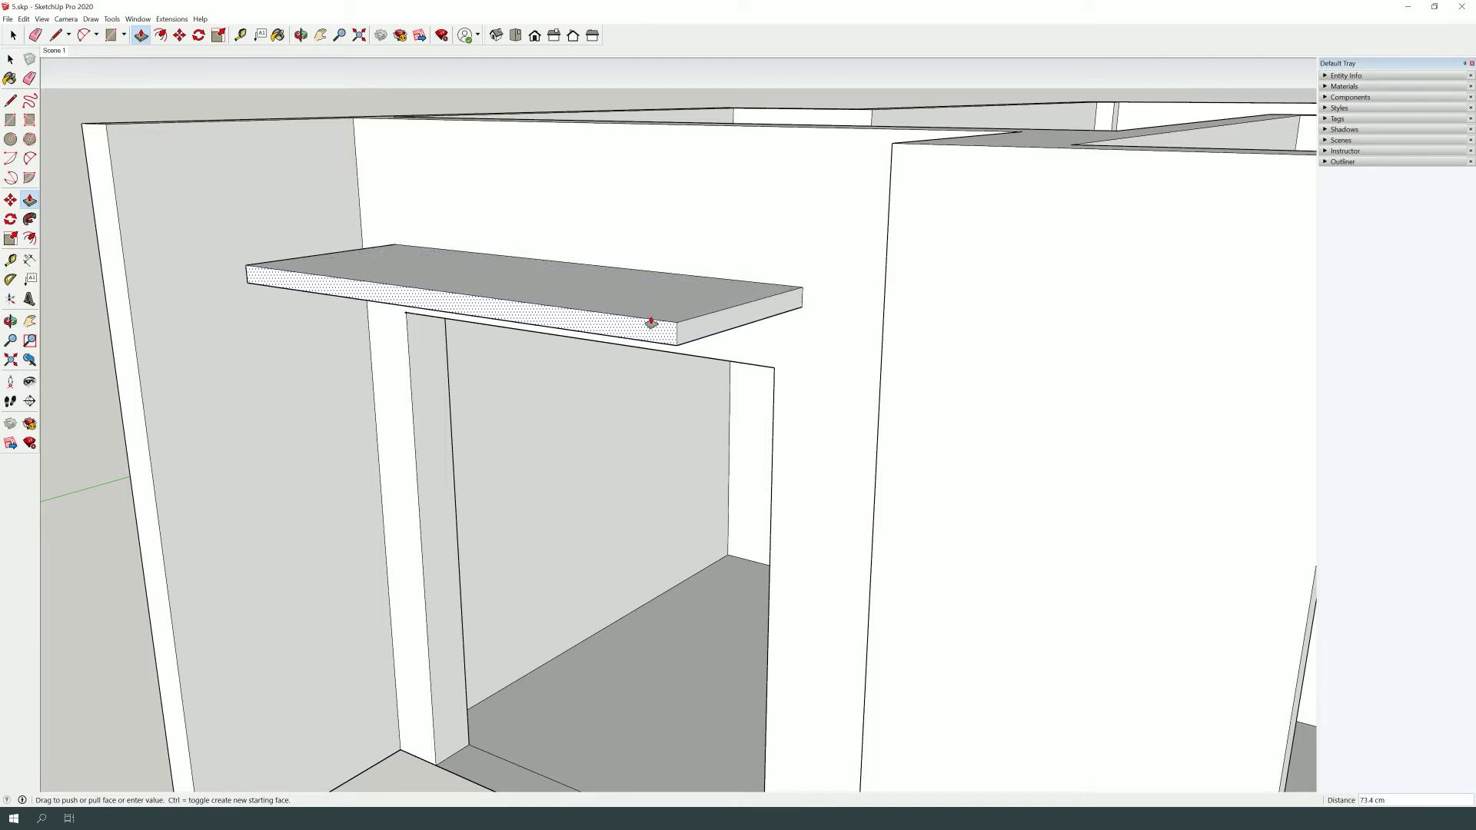
pyautogui.click(652, 323)
pyautogui.press('space')
# Select all of the canopy slab's geometry and try to move it while it is still attached to the ungrouped wall.
pyautogui.moveTo(362, 257); pyautogui.dragTo(563, 359, button='middle')
pyautogui.moveTo(276, 224); pyautogui.dragTo(1026, 523)
pyautogui.moveTo(317, 185); pyautogui.dragTo(966, 472)
pyautogui.moveTo(958, 455); pyautogui.dragTo(873, 392, button='middle')
pyautogui.scroll(3, 784, 498)
pyautogui.keyDown('shift'); pyautogui.click(789, 493); pyautogui.keyUp('shift')
pyautogui.keyDown('shift'); pyautogui.click(799, 488); pyautogui.keyUp('shift')
pyautogui.keyDown('shift'); pyautogui.click(799, 489); pyautogui.keyUp('shift')
pyautogui.keyDown('shift'); pyautogui.click(800, 491); pyautogui.keyUp('shift')
pyautogui.scroll(-3, 801, 552)
pyautogui.scroll(1, 780, 442)
pyautogui.press('m')
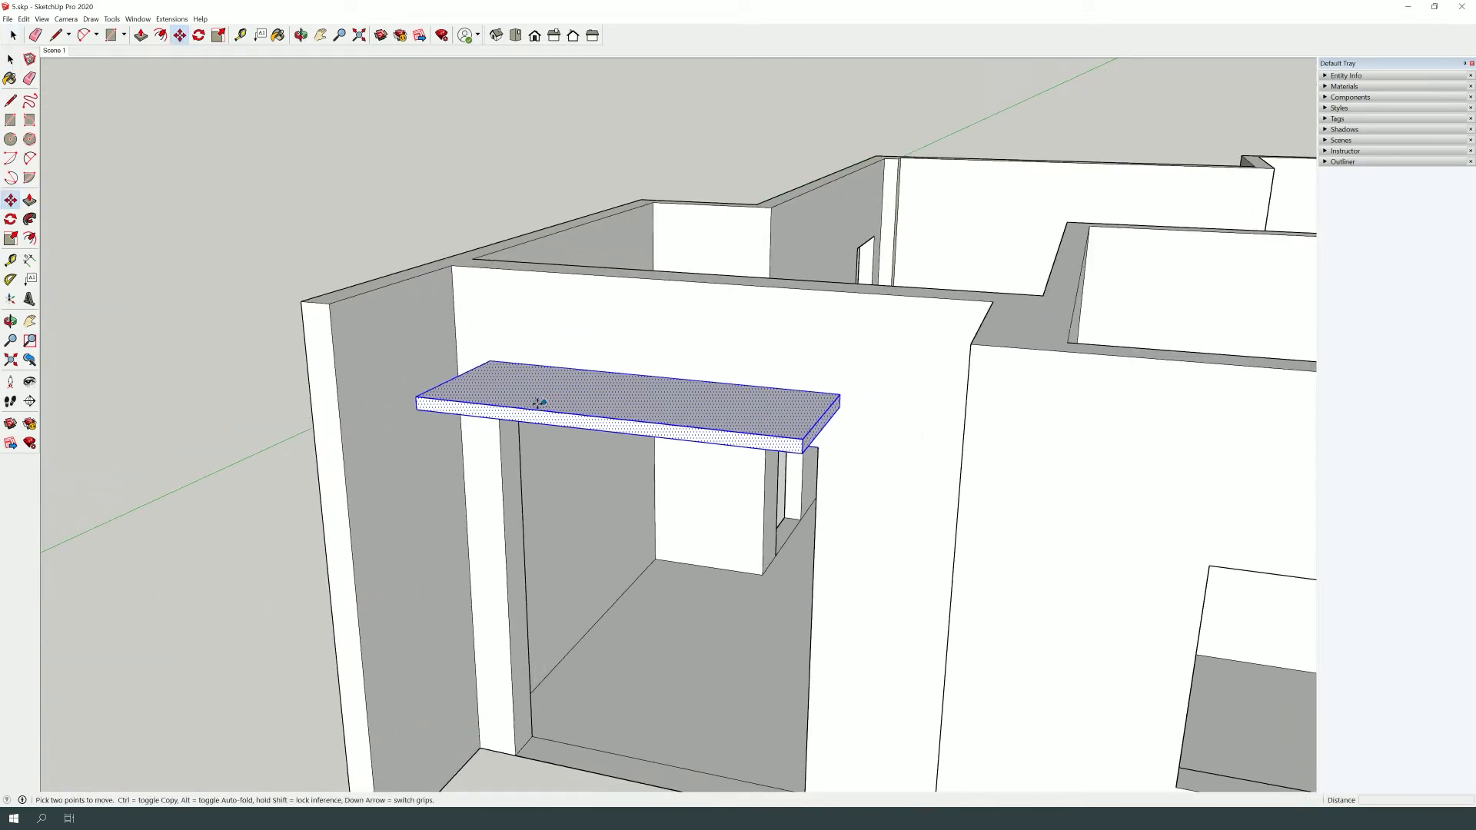
pyautogui.click(490, 360)
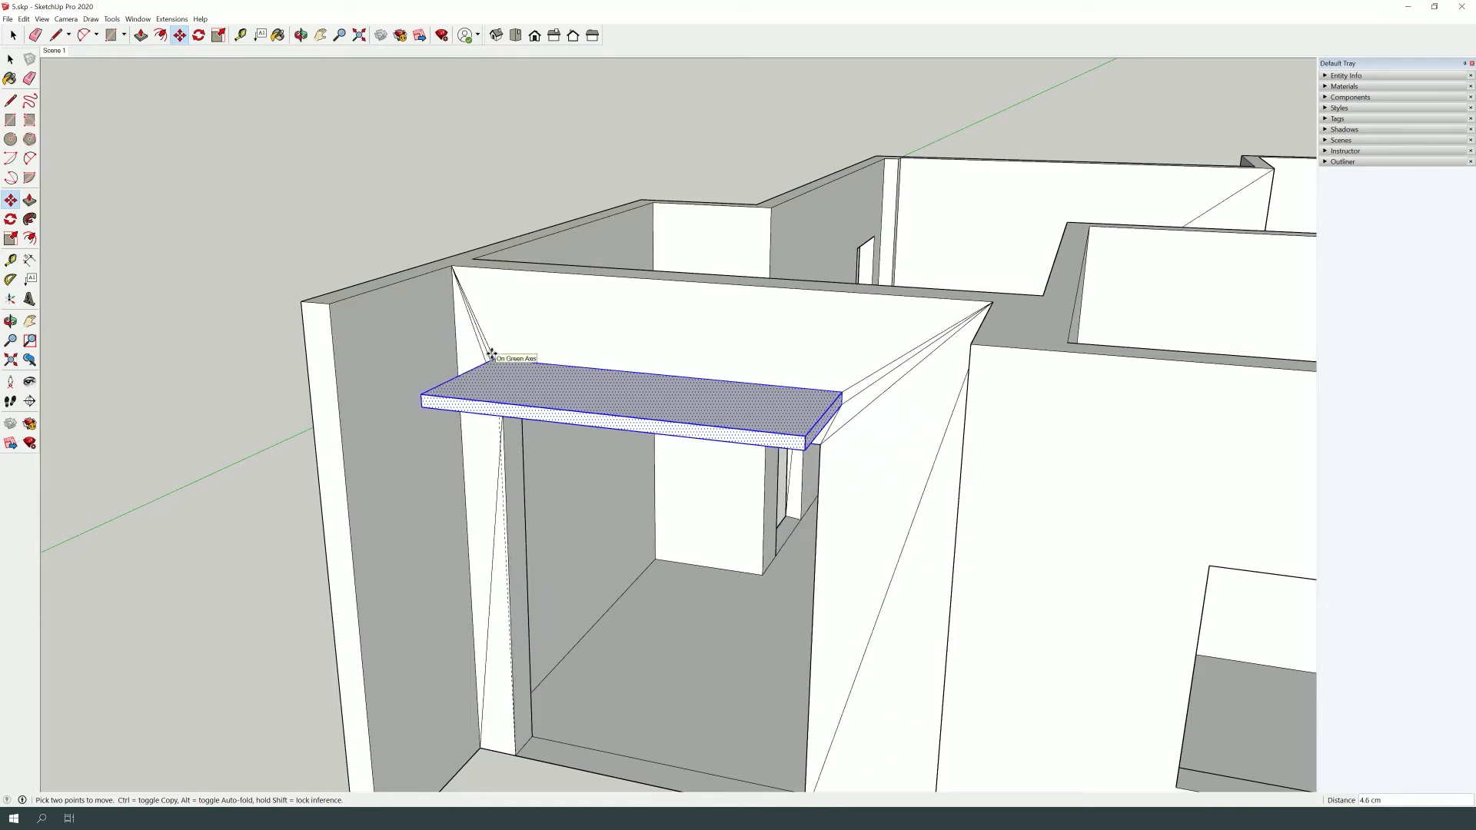
pyautogui.press('Escape')
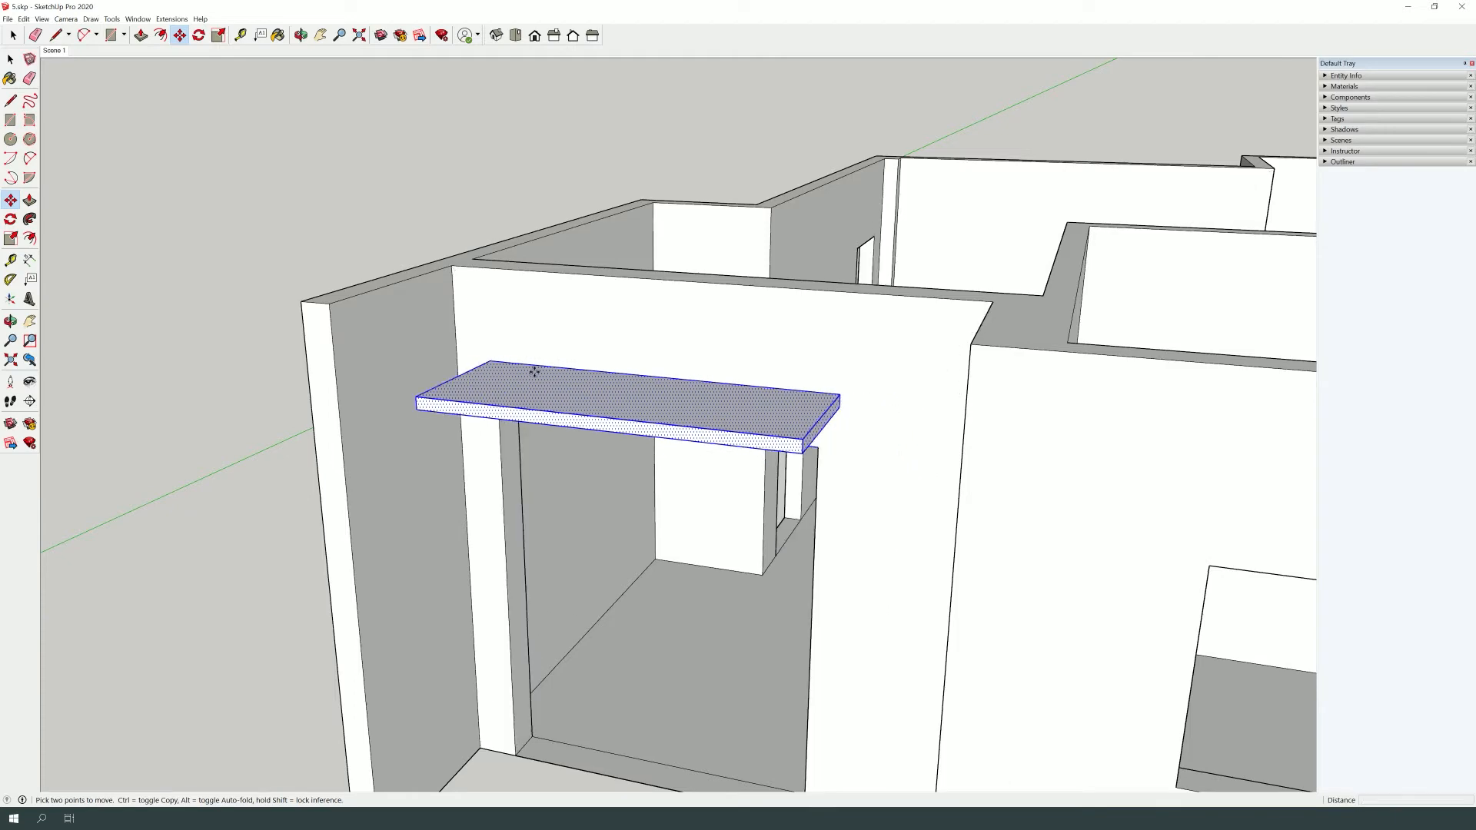
# Undo the canopy extrusion and its rectangle above the doorway.
pyautogui.hotkey('ctrl', 'z')
pyautogui.hotkey('ctrl', 'z')
pyautogui.scroll(-3, 440, 345)
pyautogui.press('space')
pyautogui.scroll(-2, 360, 314)
pyautogui.scroll(-2, 607, 481)
pyautogui.scroll(-2, 371, 417)
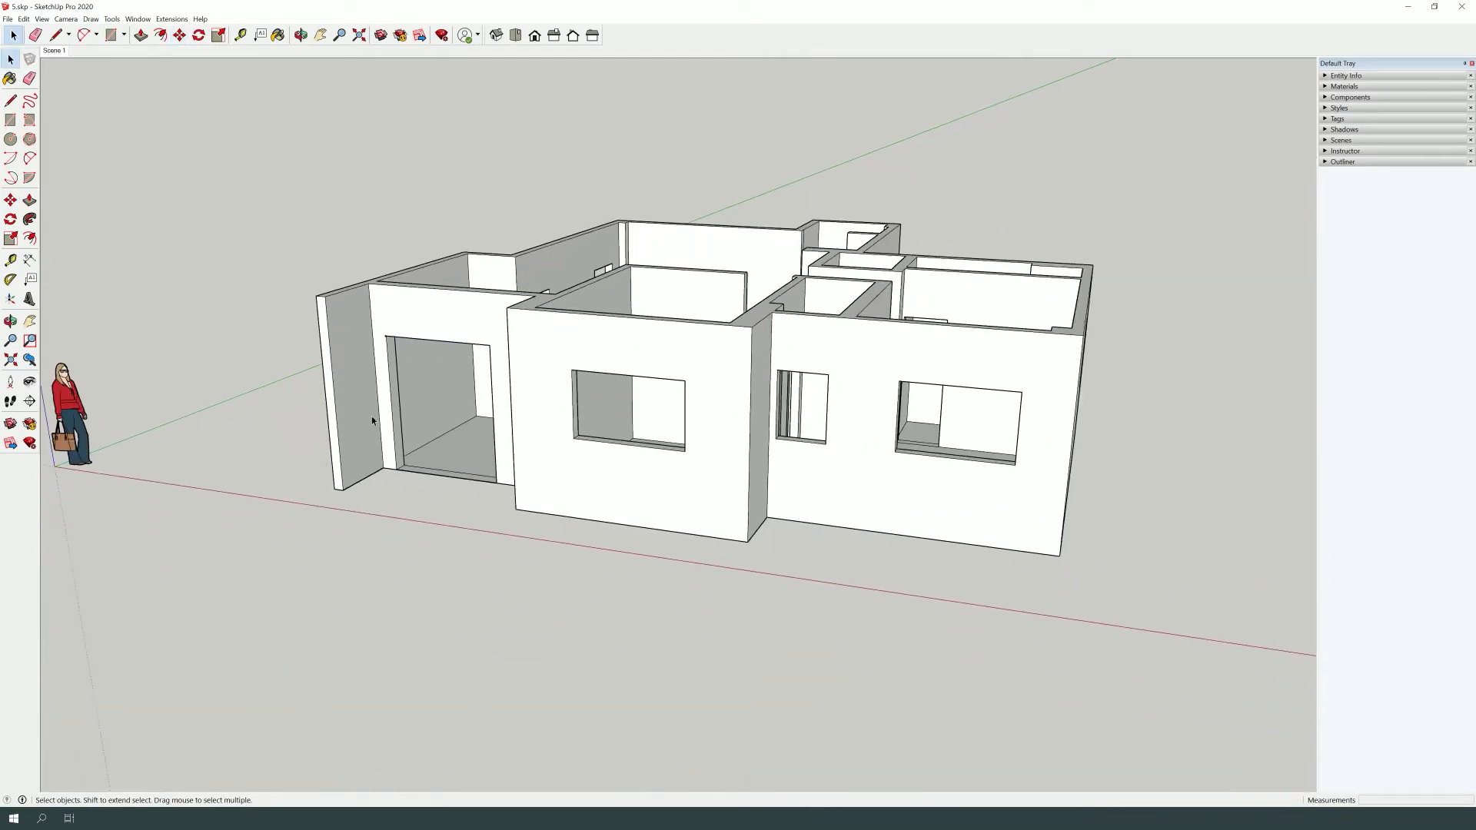
pyautogui.scroll(-1, 371, 417)
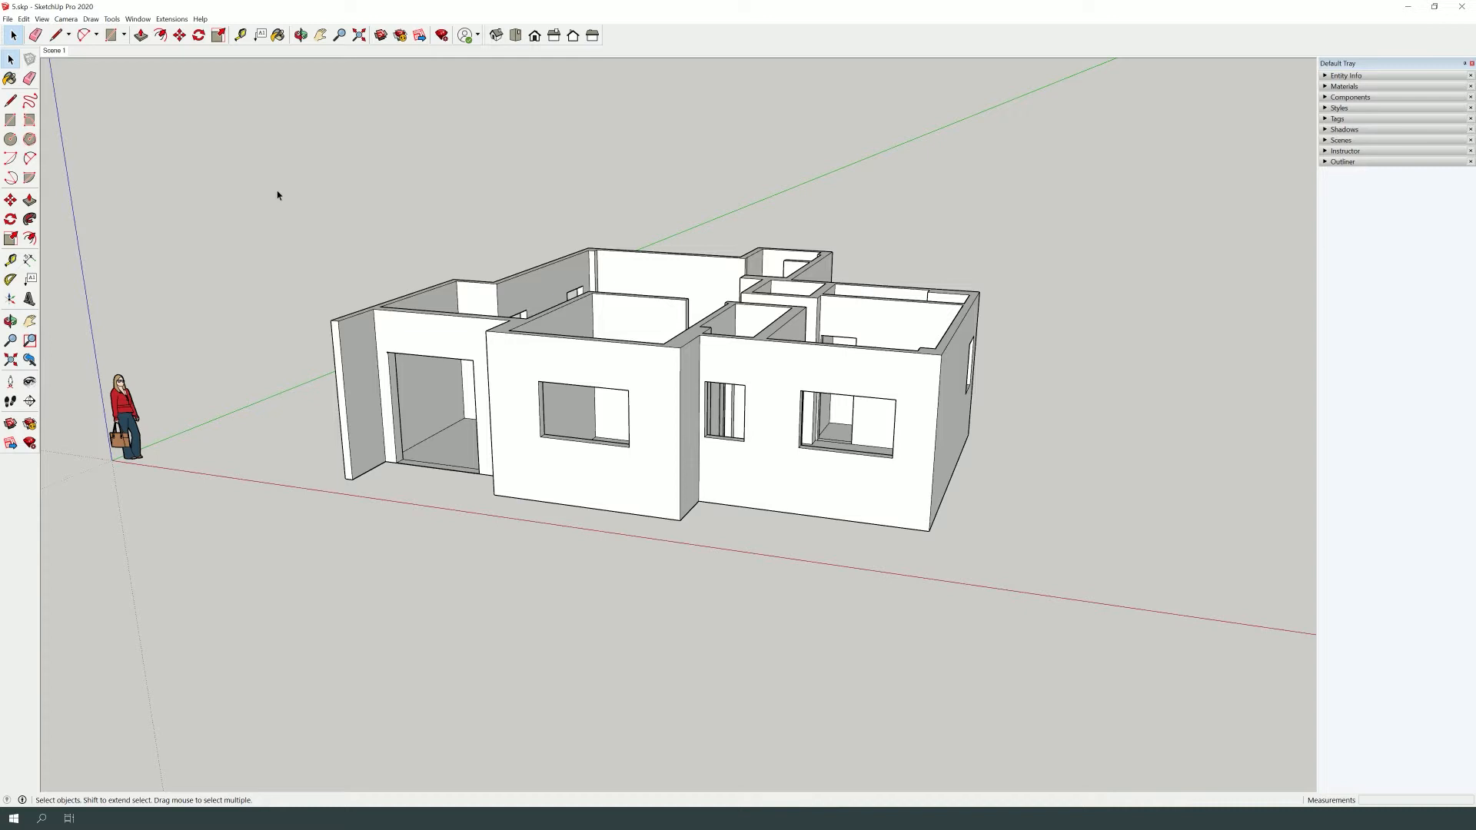
# Select the whole house with a selection window, clear it, select the projecting front wall face with its edges, and deselect.
pyautogui.moveTo(262, 157); pyautogui.dragTo(1142, 604)
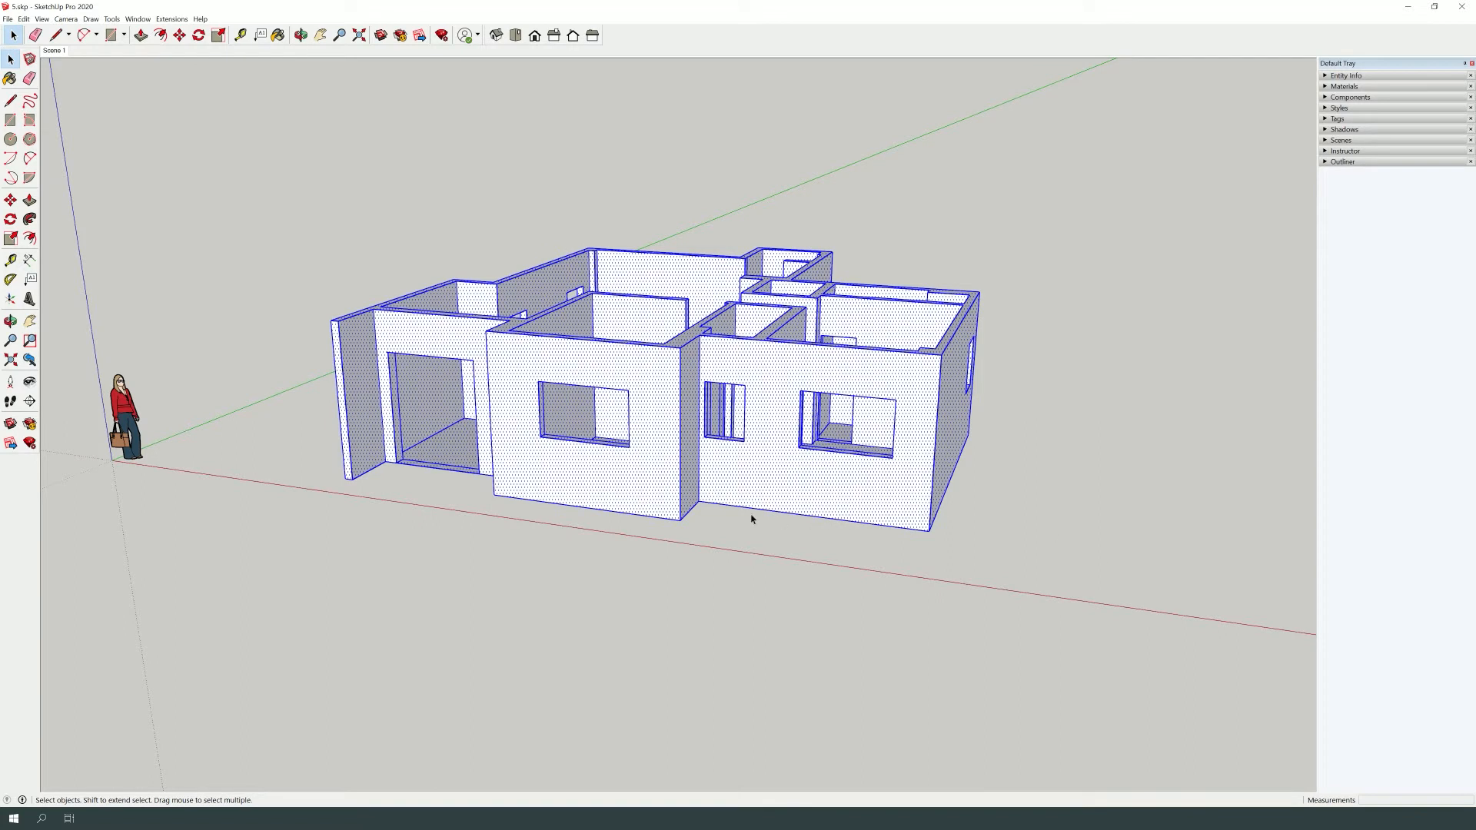
pyautogui.click(760, 566)
pyautogui.doubleClick(605, 495)
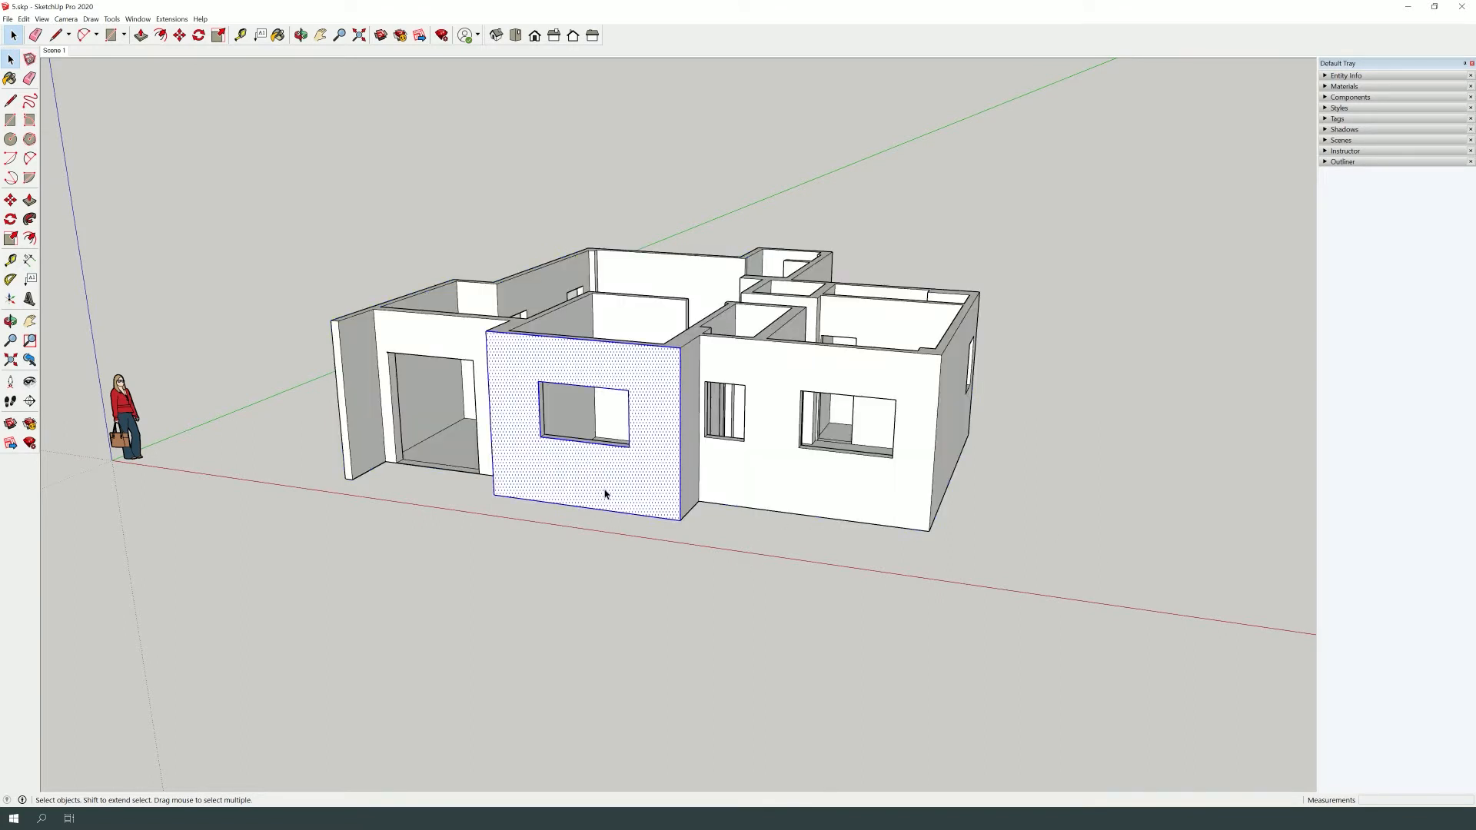
pyautogui.click(684, 691)
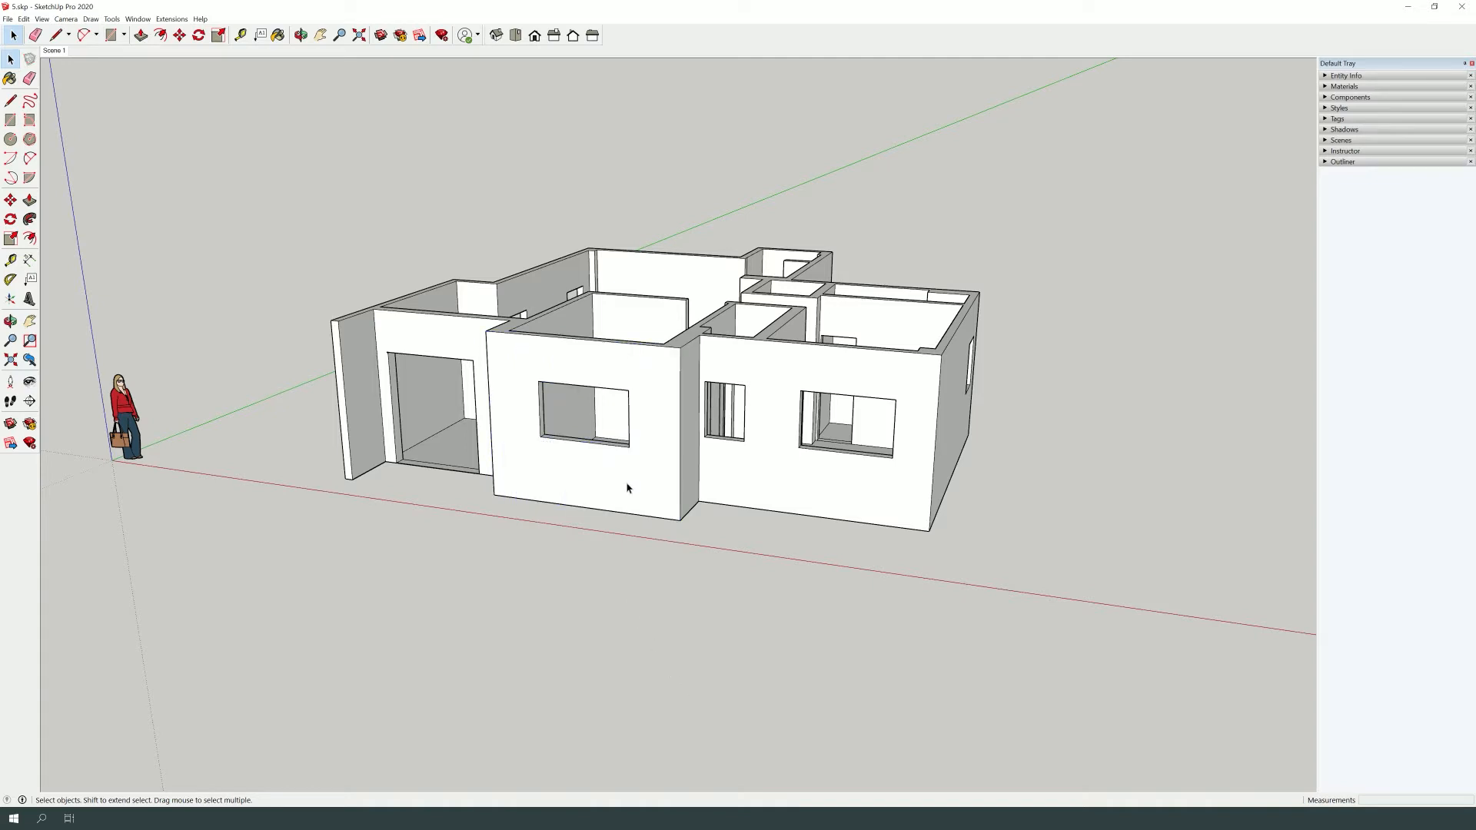
# Select all connected geometry of the house, make it a group, and select the group.
pyautogui.tripleClick(627, 488)
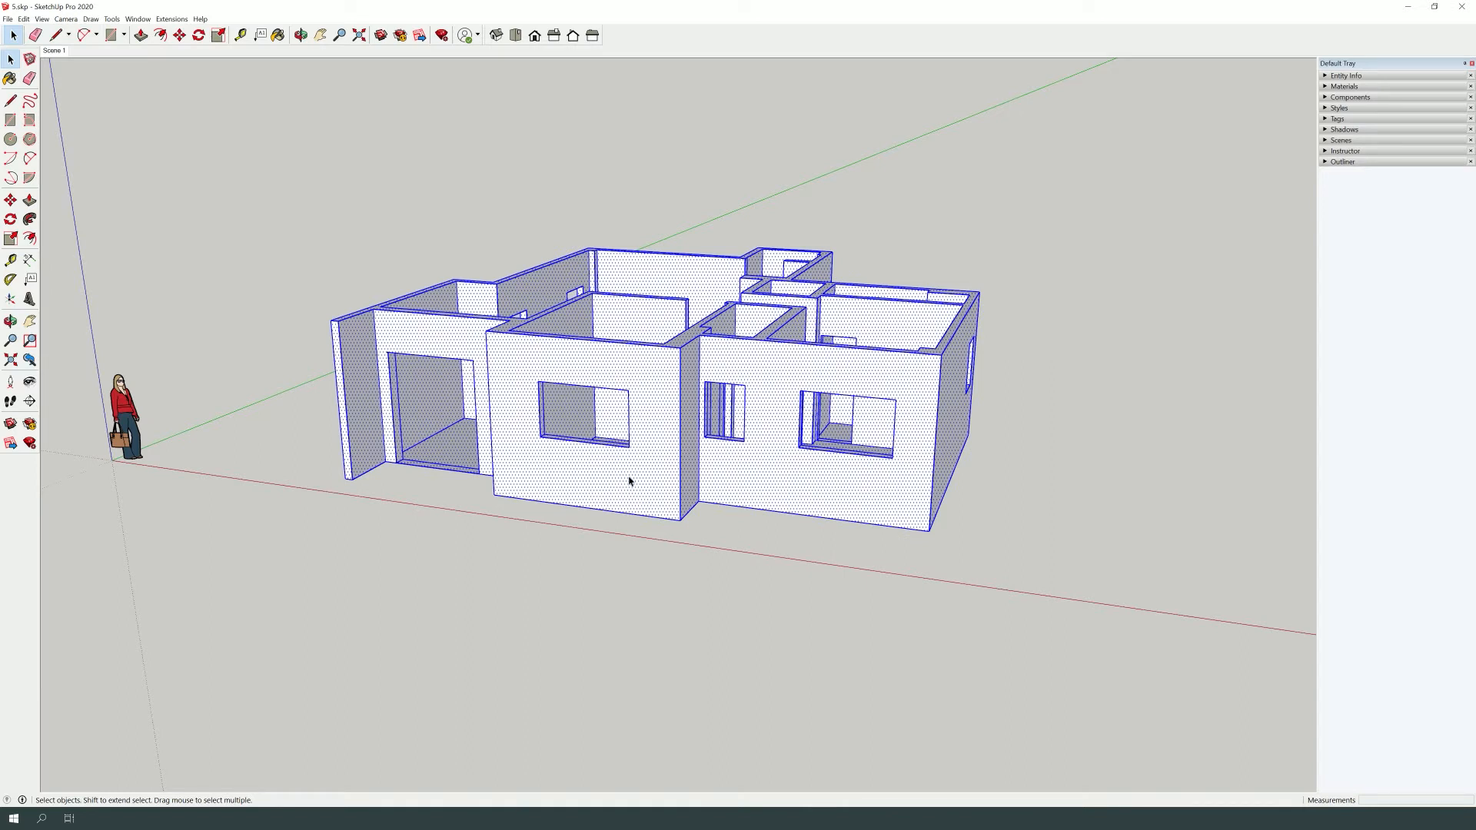
pyautogui.rightClick(629, 482)
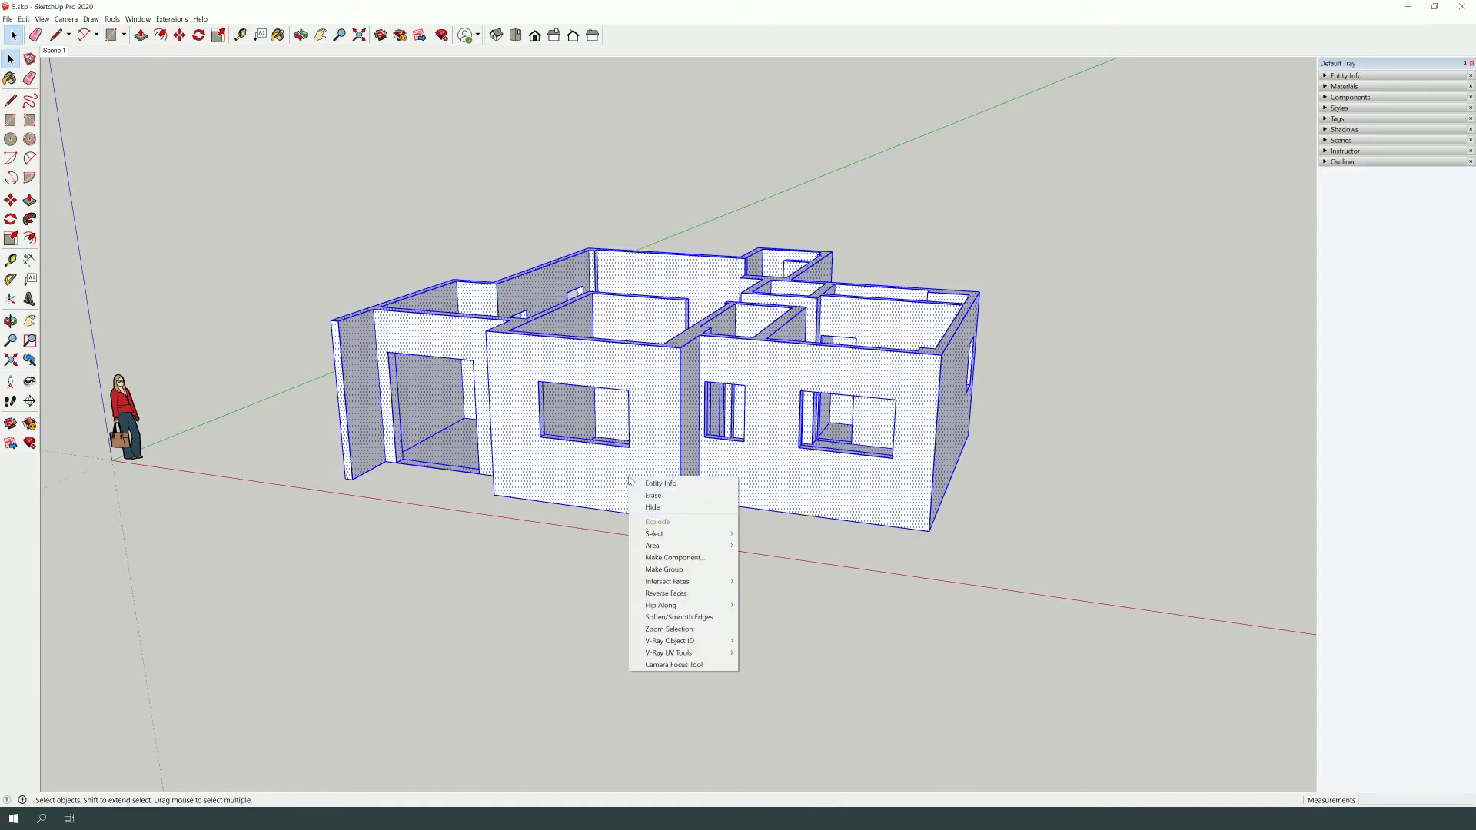
pyautogui.click(686, 570)
pyautogui.click(672, 585)
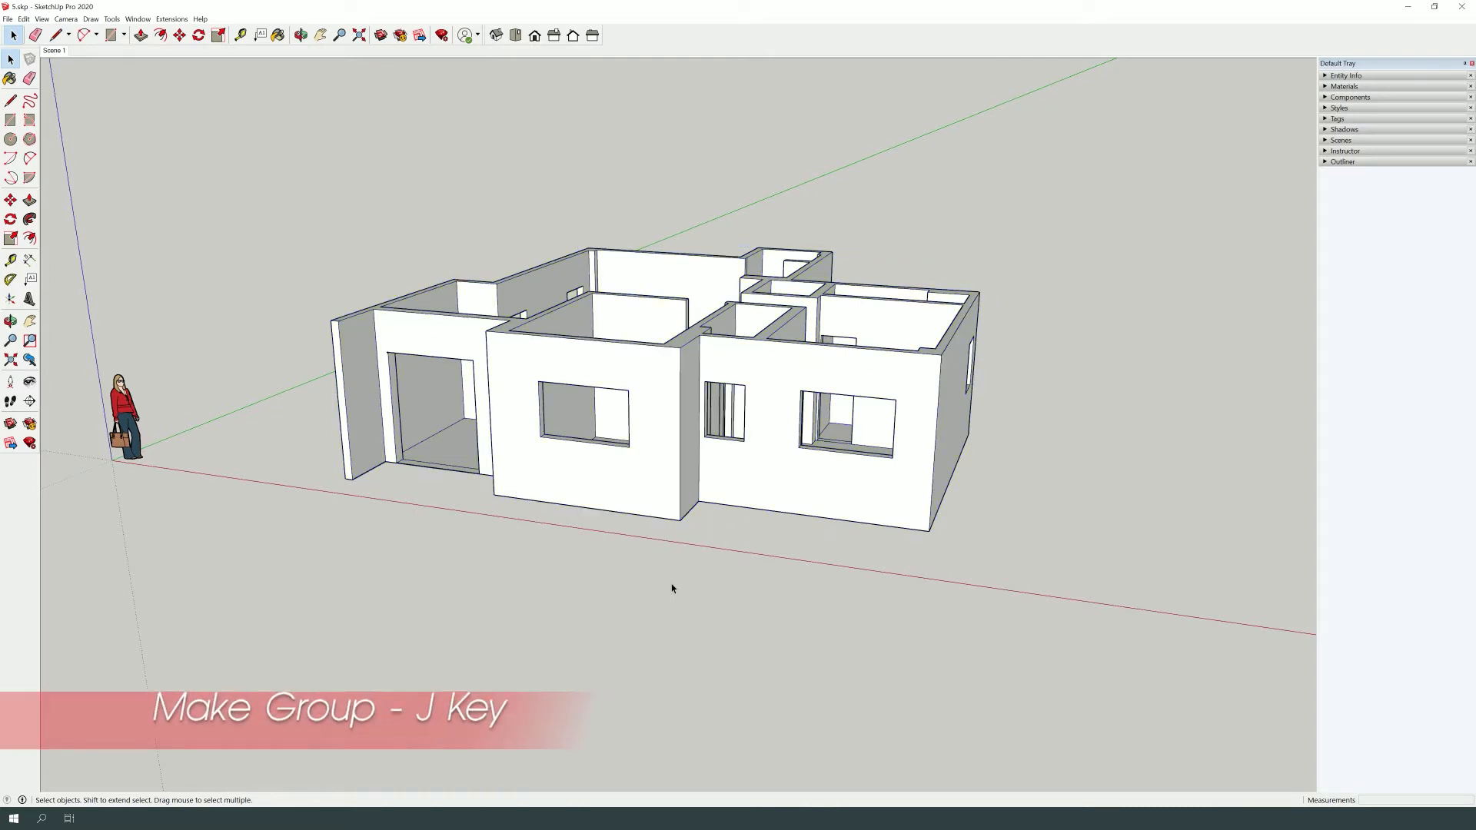
pyautogui.click(659, 494)
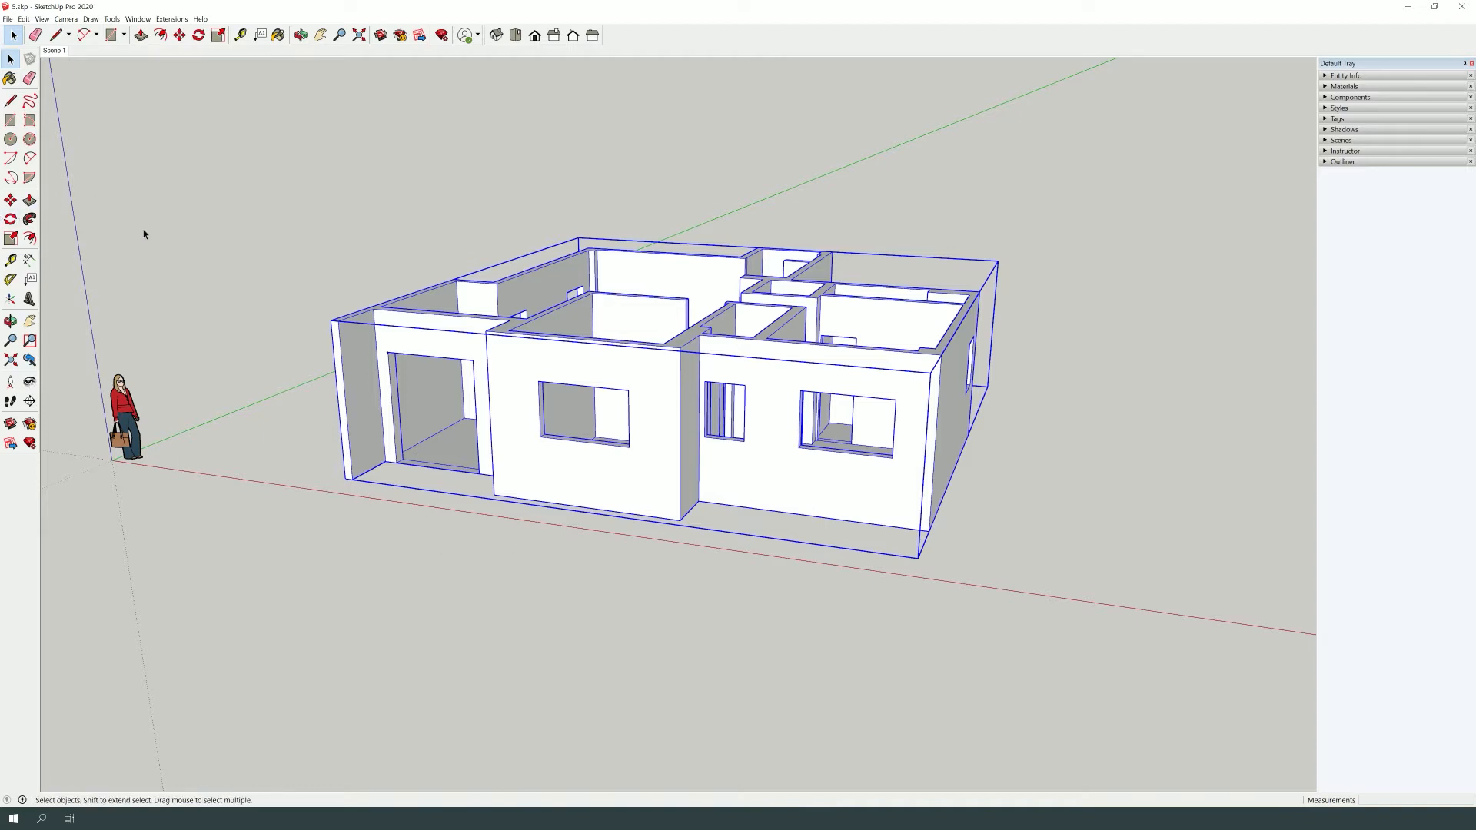
pyautogui.press('p')
pyautogui.scroll(2, 576, 461)
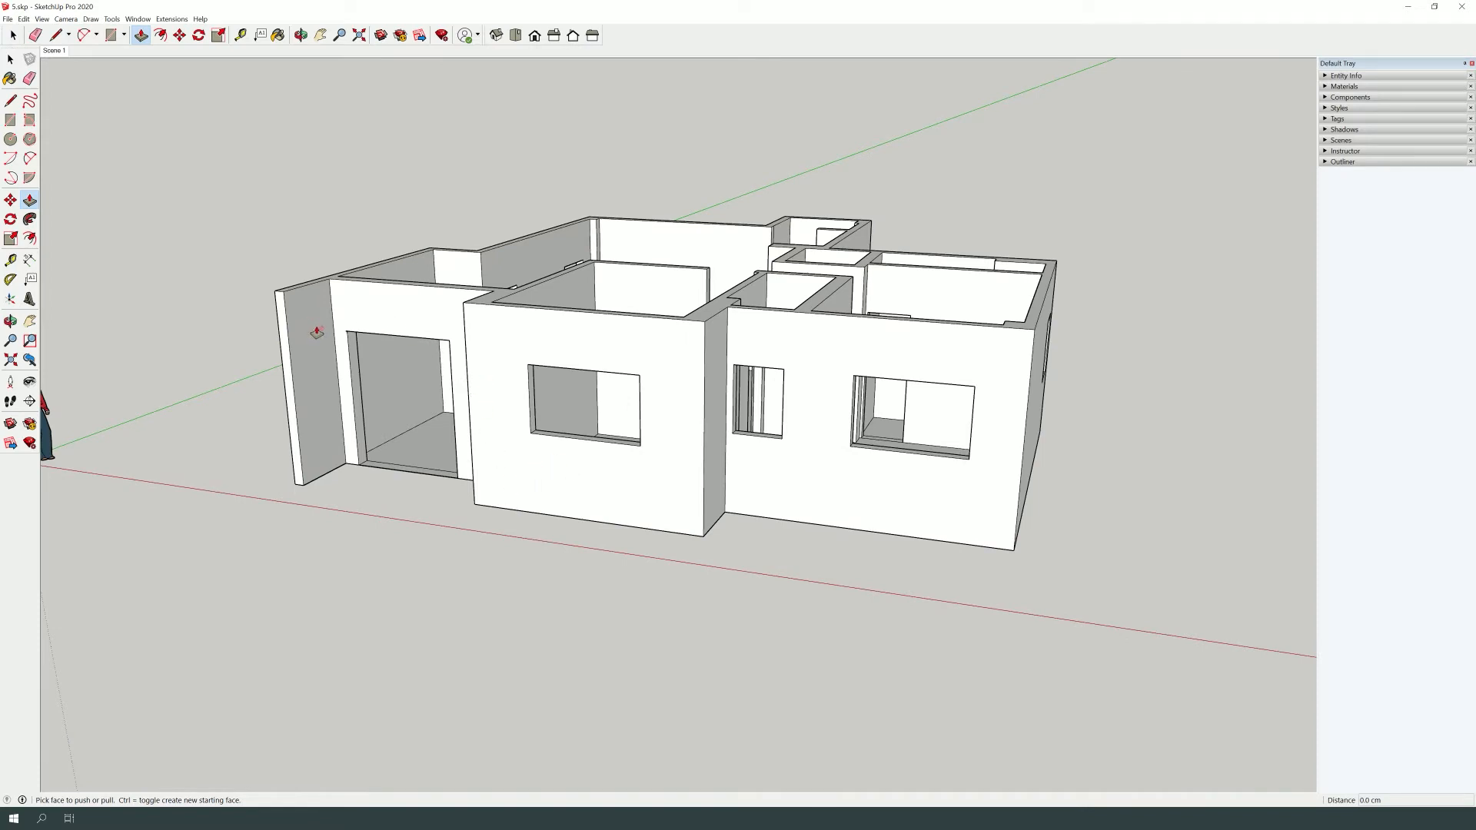
pyautogui.press('f')
pyautogui.scroll(2, 615, 514)
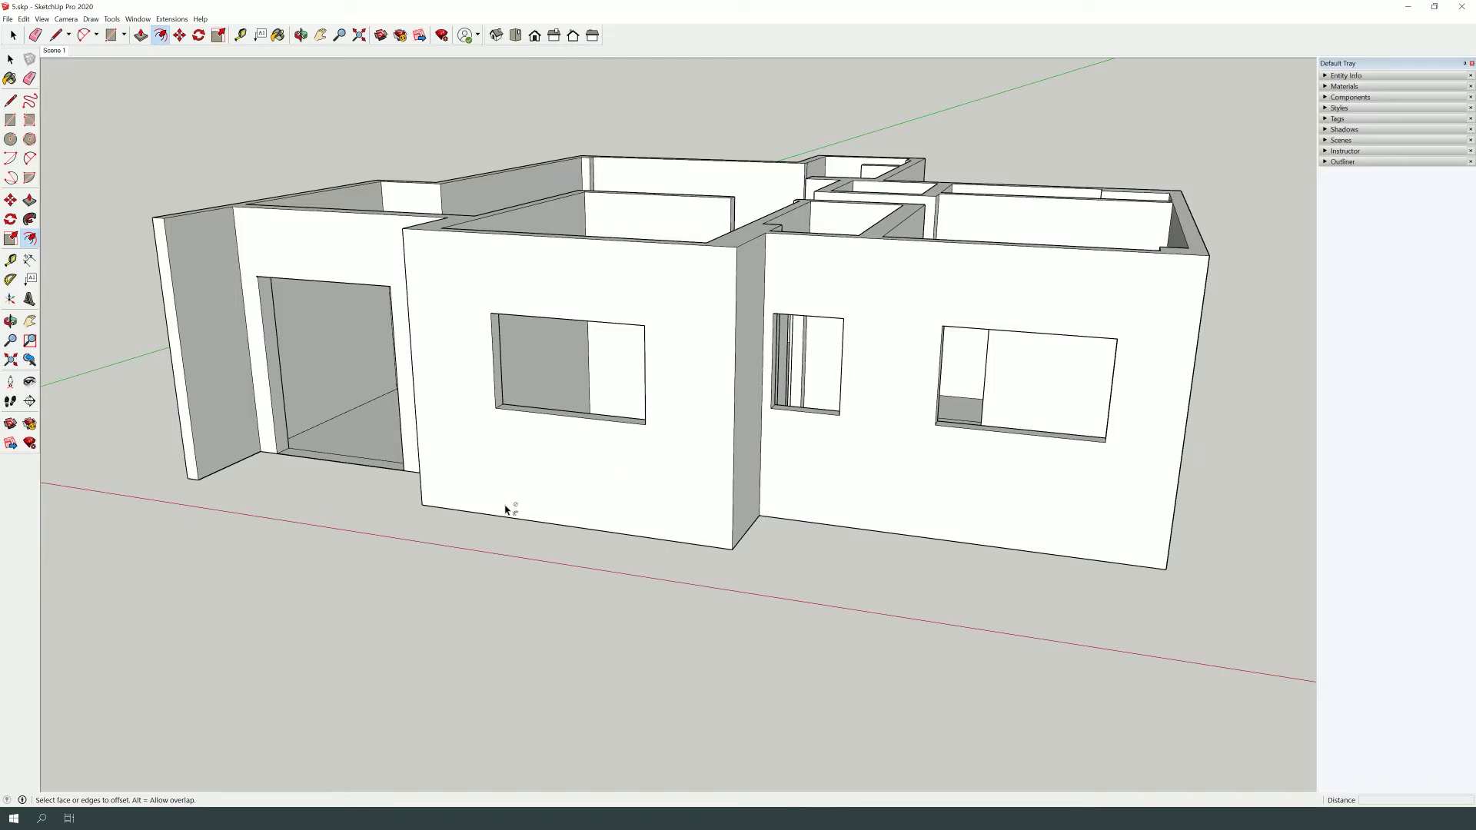
pyautogui.scroll(-2, 506, 509)
pyautogui.press('space')
# Draw a thin rectangle over the grouped house's wall above the doorway and push/pull it outward into a canopy slab.
pyautogui.scroll(5, 361, 352)
pyautogui.scroll(2, 361, 353)
pyautogui.press('r')
pyautogui.scroll(2, 361, 353)
pyautogui.click(350, 359)
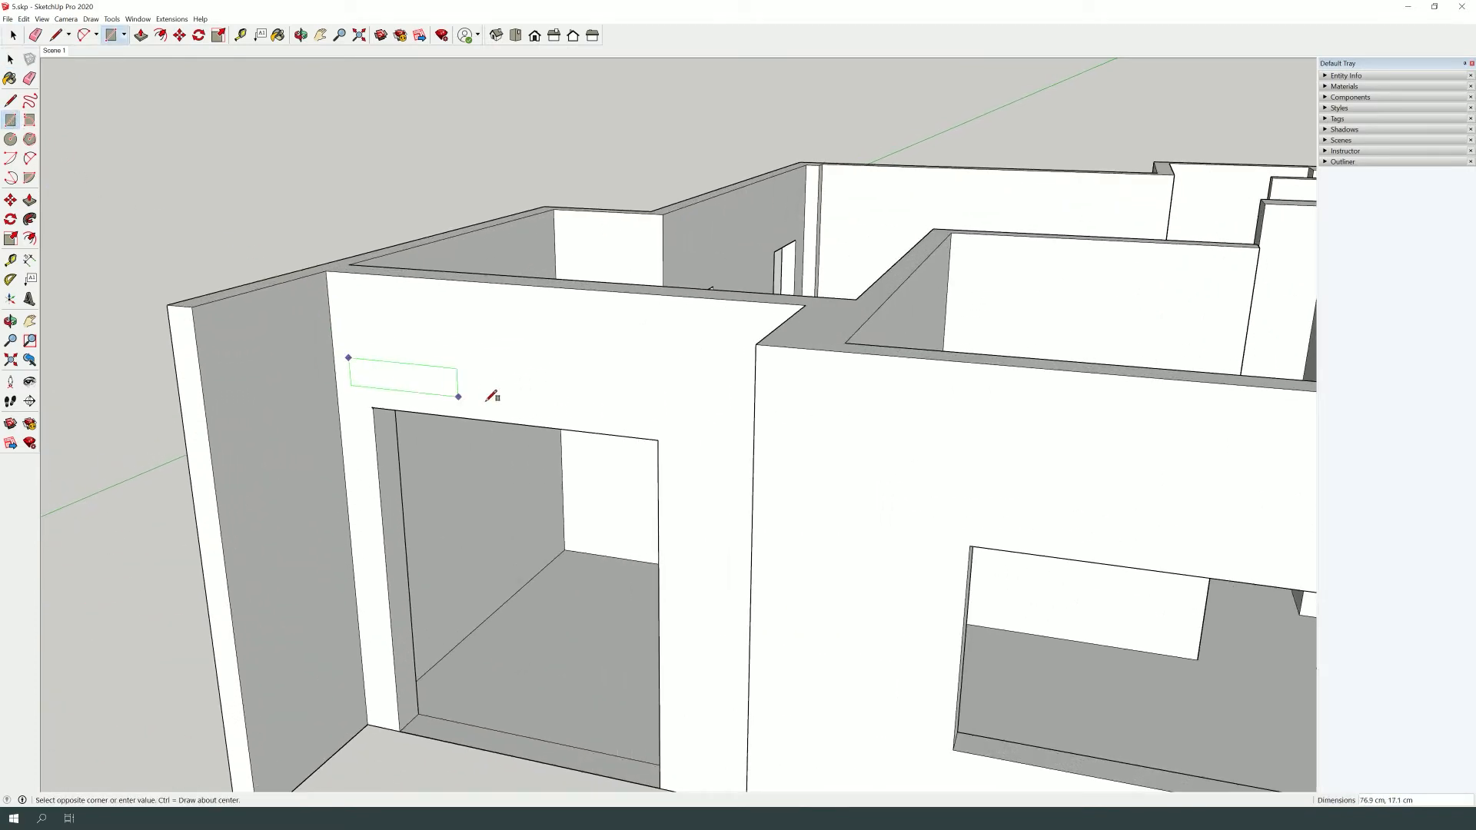
pyautogui.click(681, 411)
pyautogui.press('space')
pyautogui.click(673, 409)
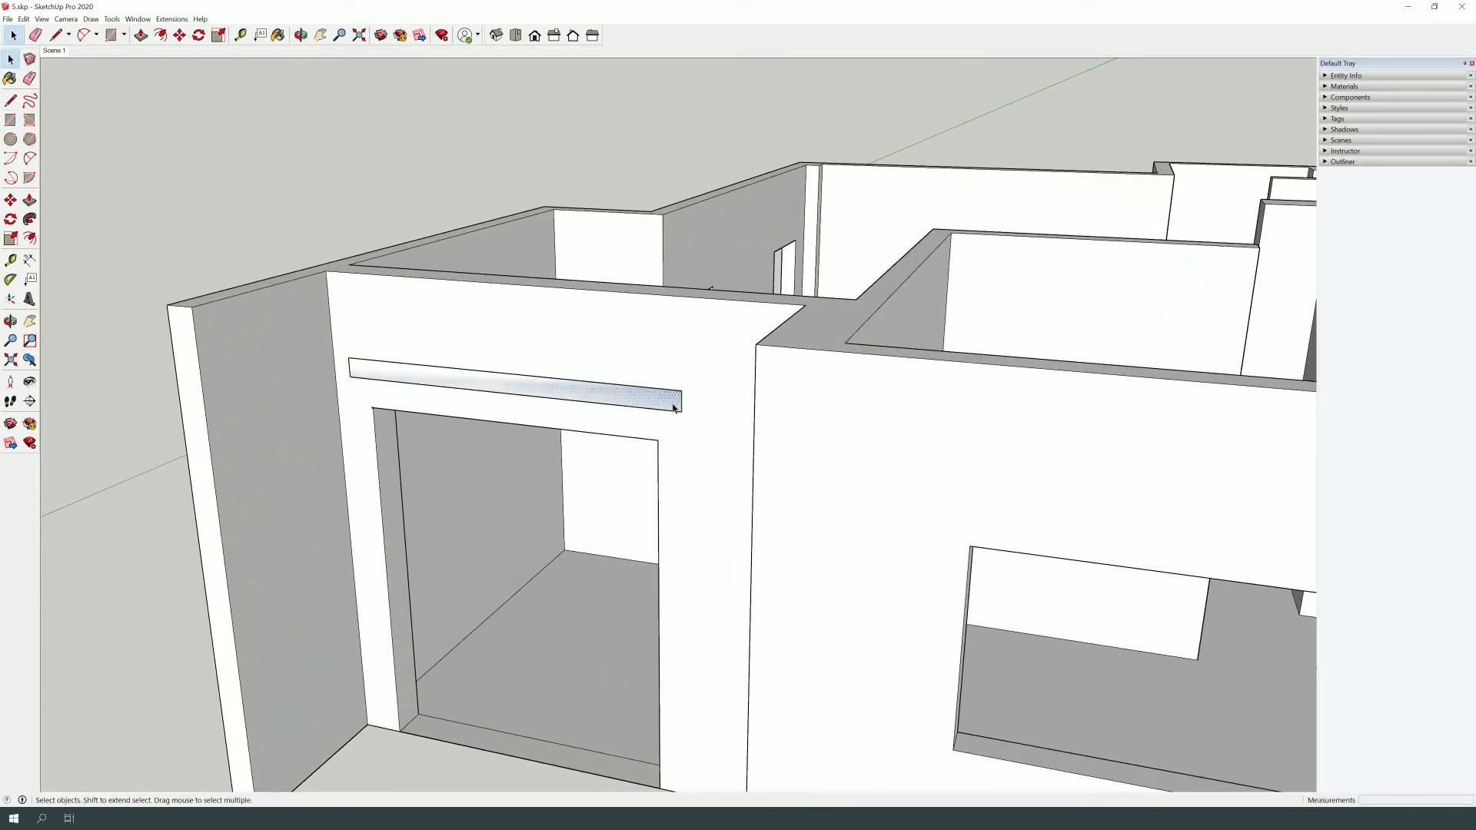
pyautogui.press('p')
pyautogui.moveTo(673, 409); pyautogui.dragTo(604, 405)
pyautogui.press('space')
# Select the whole canopy slab with a selection window and move it slightly, separately from the grouped walls.
pyautogui.moveTo(266, 289); pyautogui.dragTo(765, 528)
pyautogui.moveTo(192, 254); pyautogui.dragTo(738, 632)
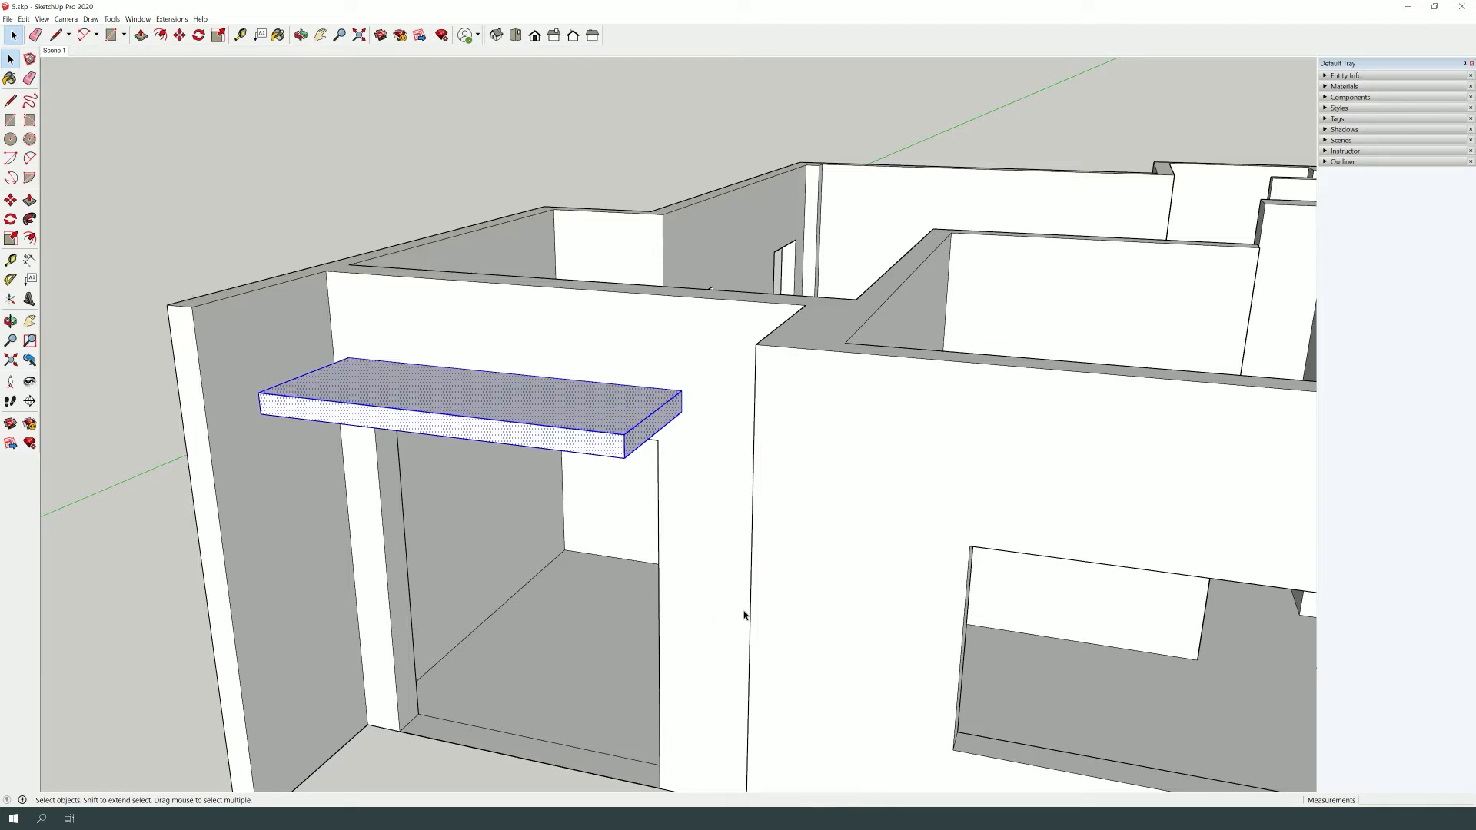
pyautogui.scroll(2, 602, 462)
pyautogui.scroll(1, 602, 462)
pyautogui.press('m')
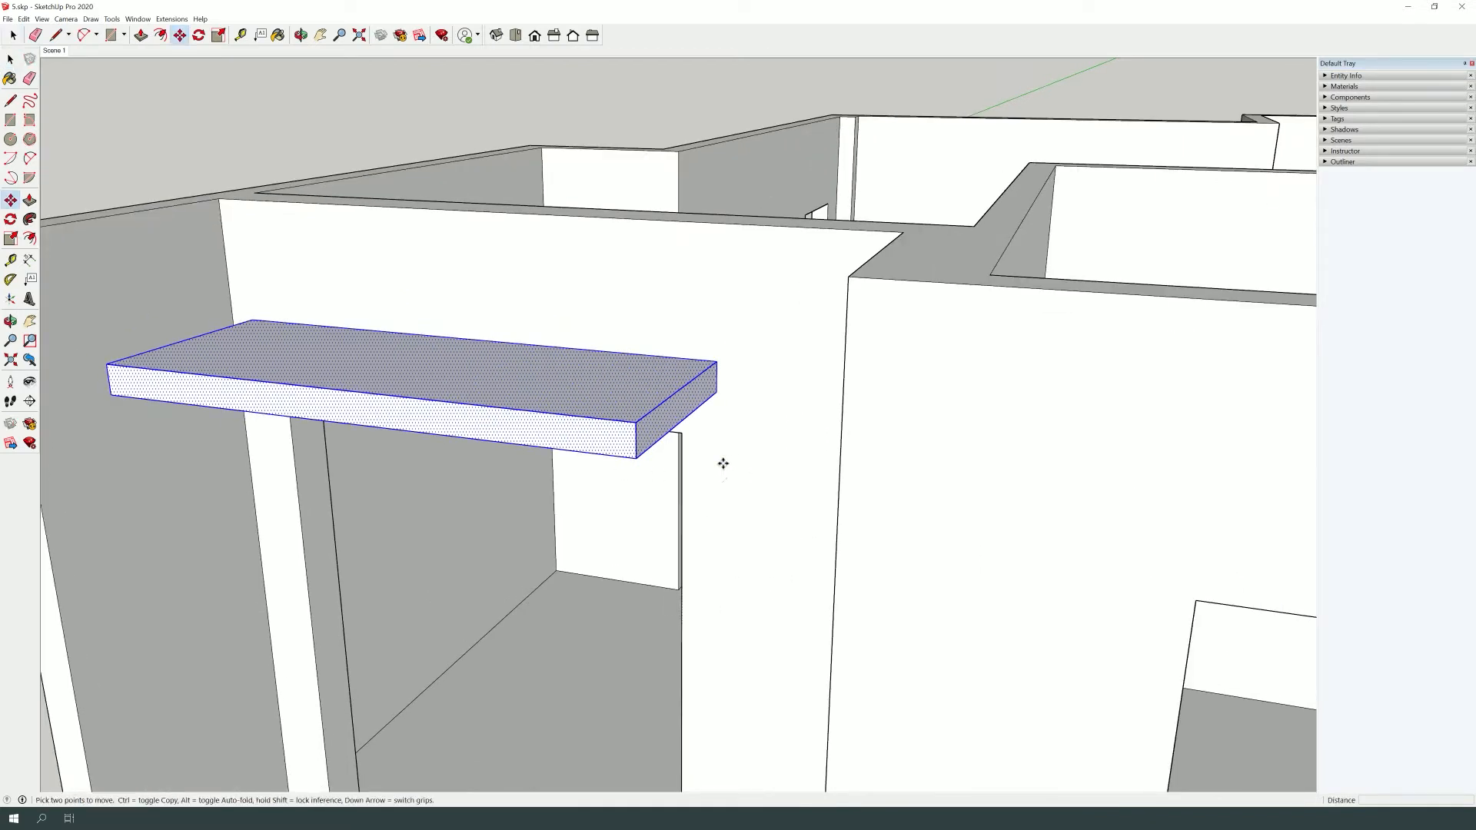
pyautogui.click(723, 461)
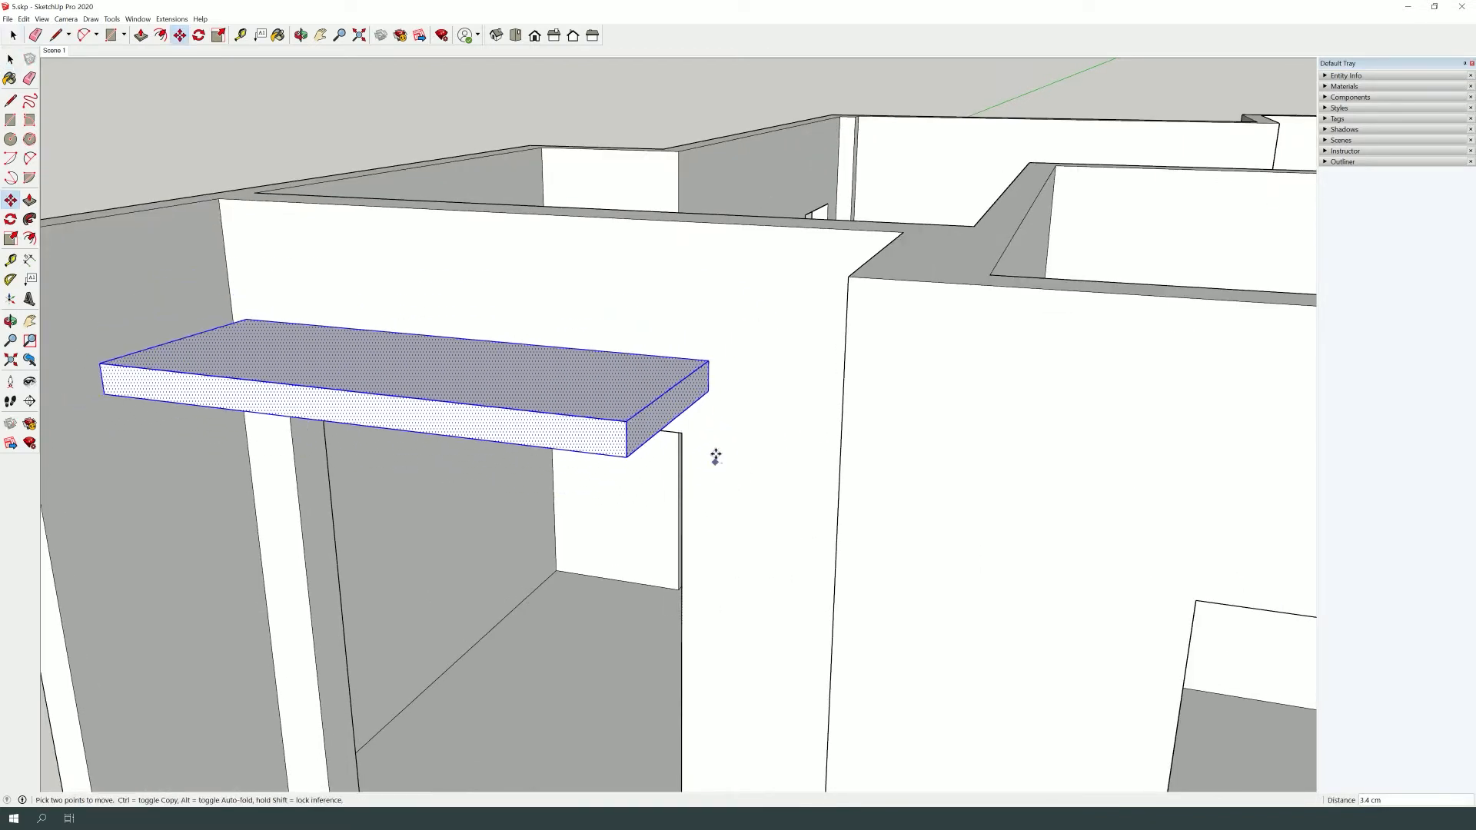
pyautogui.click(718, 452)
# Reposition the selected slab above the doorway with two more moves along the wall.
pyautogui.moveTo(719, 451); pyautogui.dragTo(936, 566, button='middle')
pyautogui.click(428, 430)
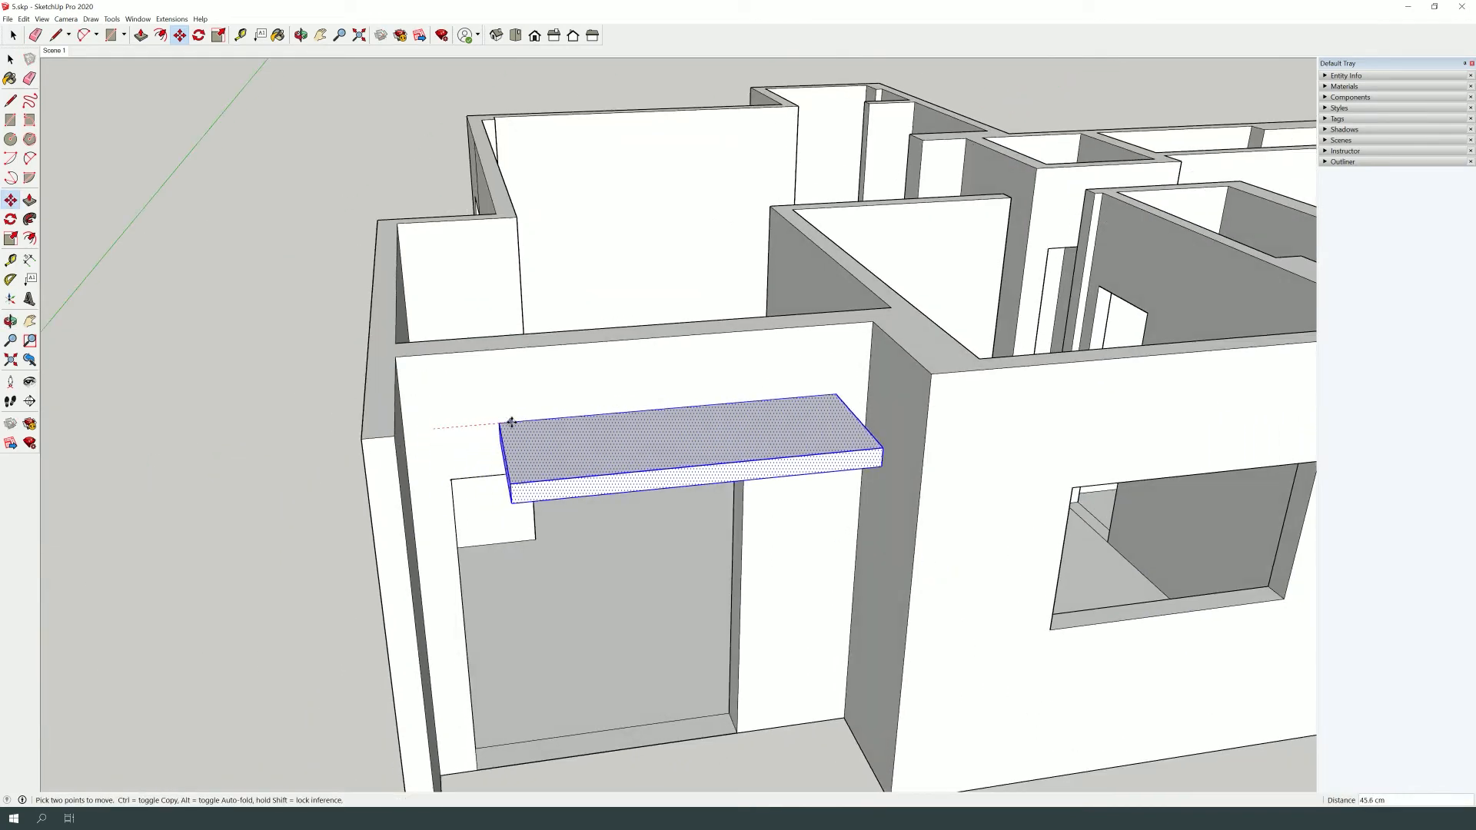
pyautogui.click(452, 423)
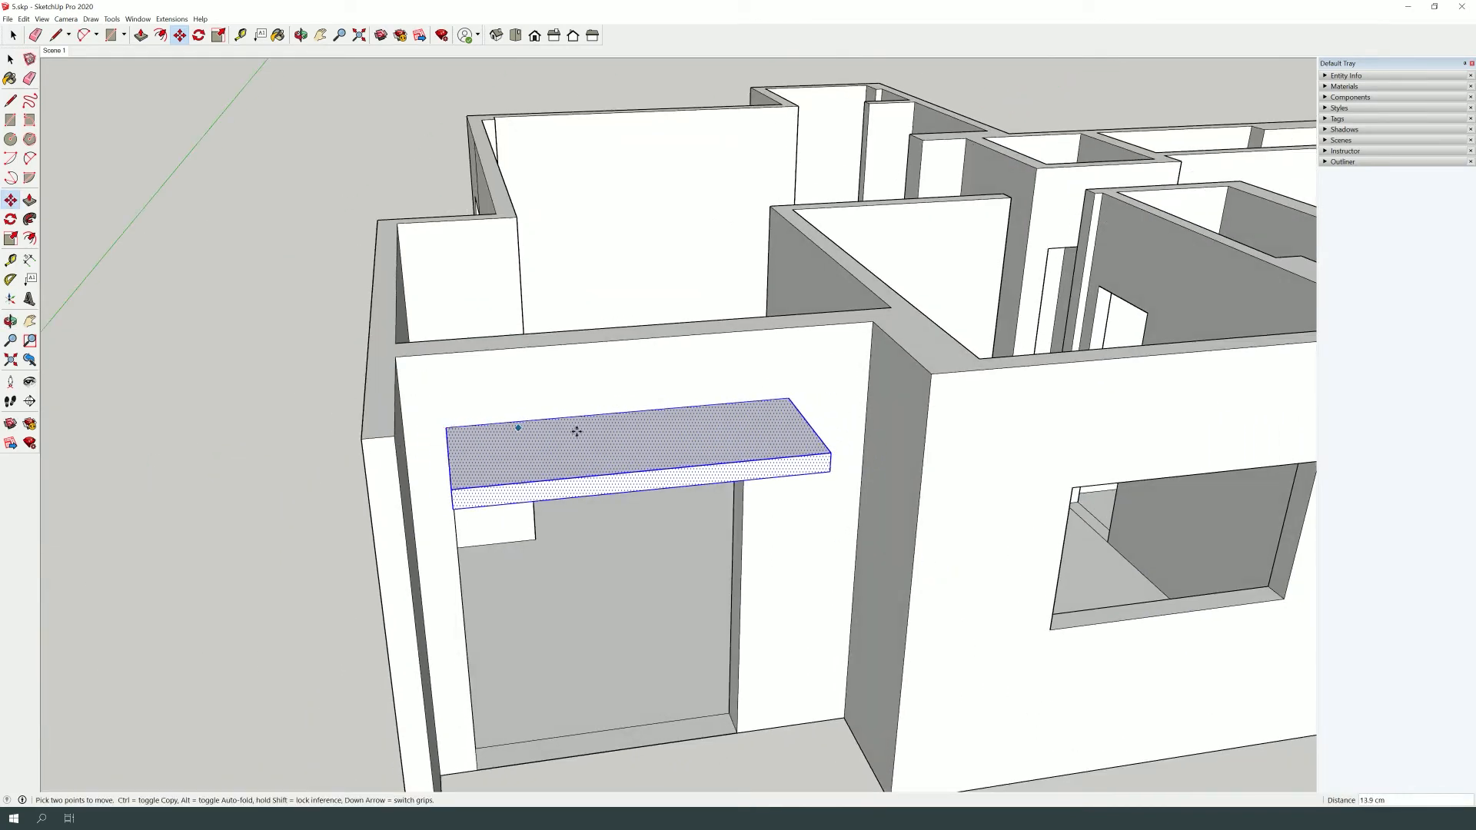
pyautogui.scroll(2, 627, 428)
pyautogui.click(633, 415)
pyautogui.click(547, 403)
# Undo the slab's moves and its creation above the doorway.
pyautogui.press('space')
pyautogui.hotkey('ctrl', 'z')
pyautogui.hotkey('ctrl', 'z')
pyautogui.hotkey('ctrl', 'z')
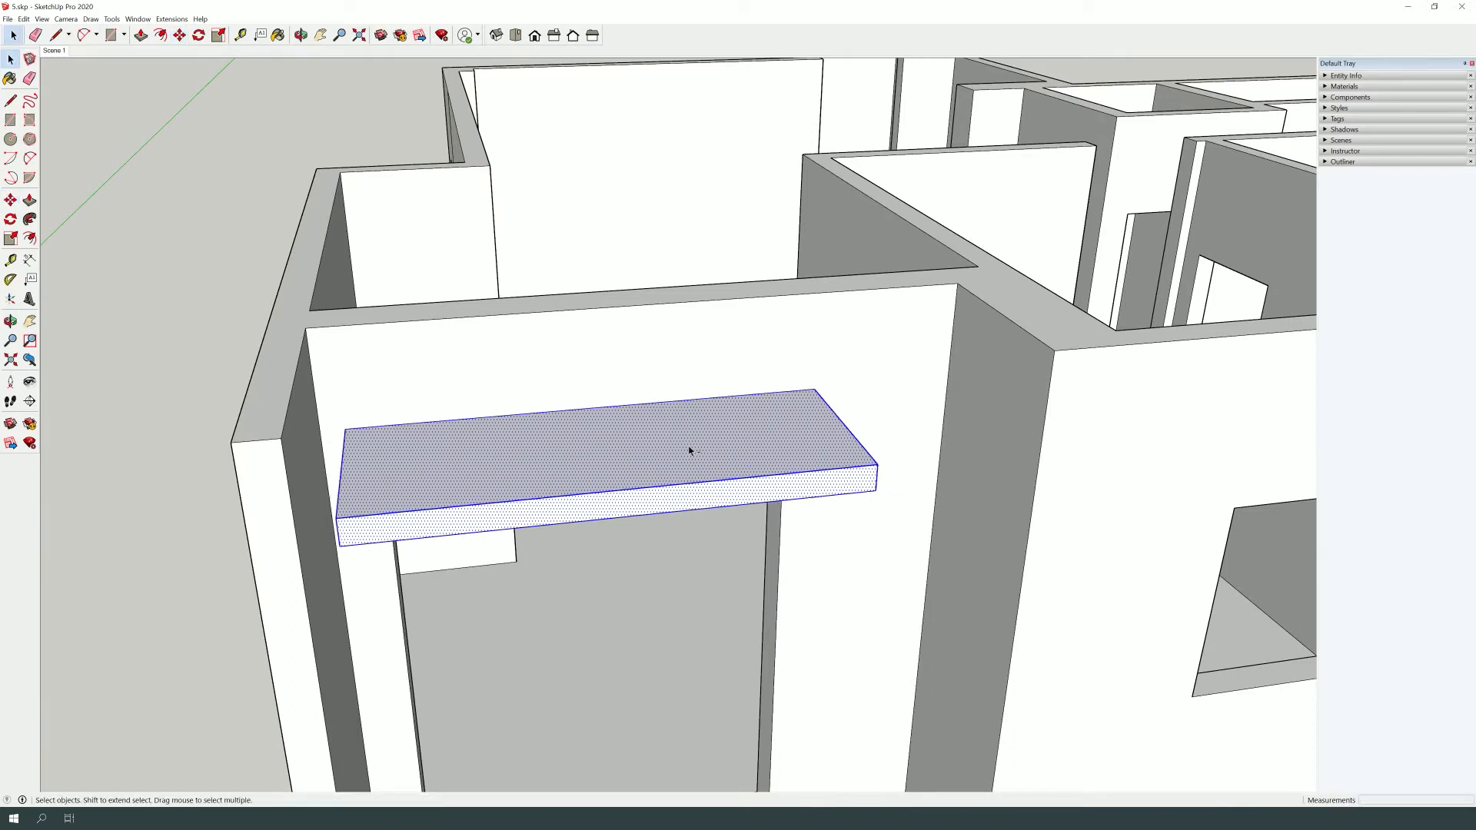
pyautogui.scroll(-8, 689, 451)
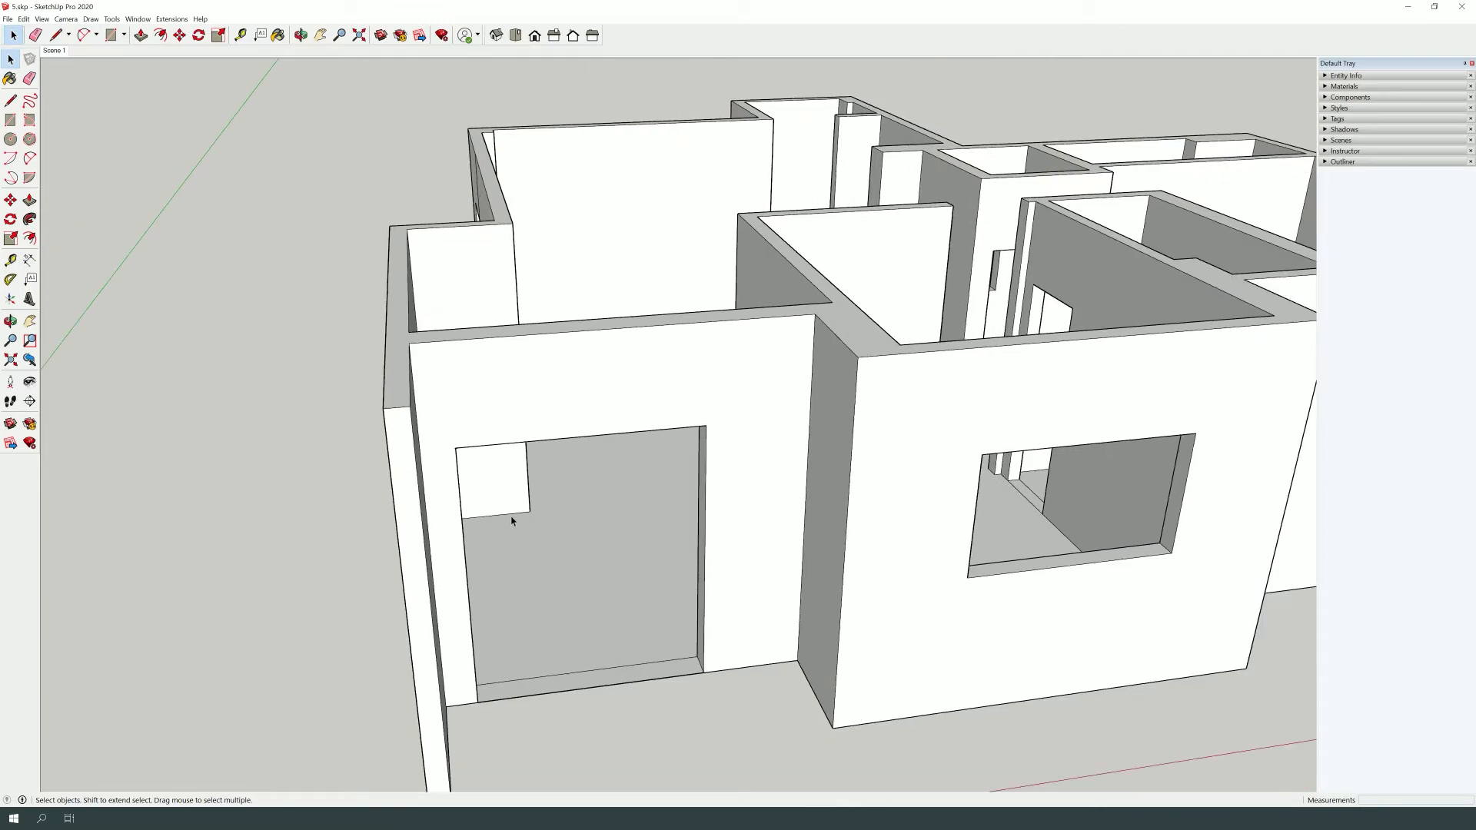
# Open the house group for editing and offset the projecting front wall face's outline inward about 59 cm, around its window.
pyautogui.moveTo(735, 679); pyautogui.dragTo(419, 580, button='middle')
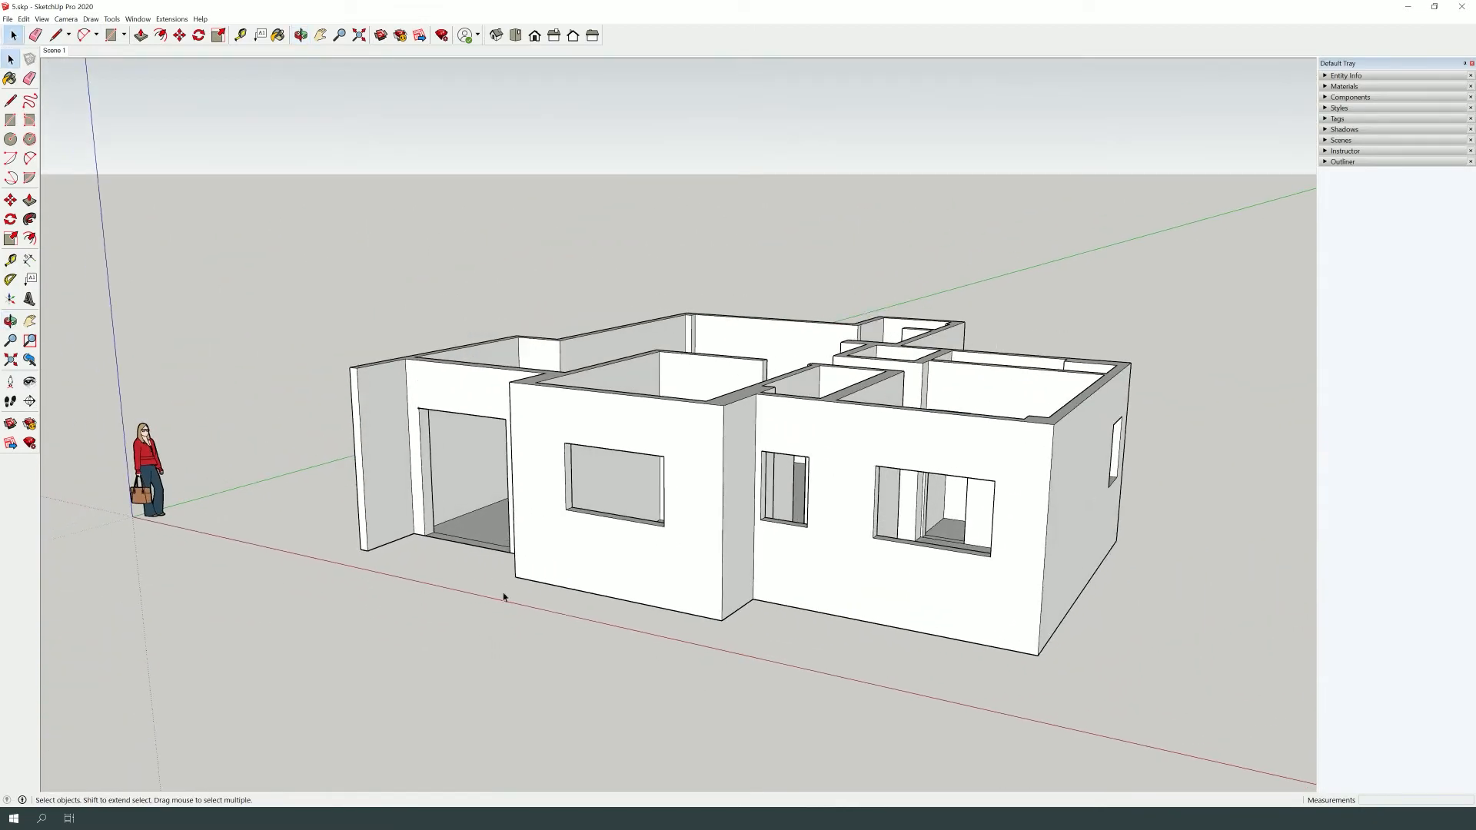
pyautogui.doubleClick(722, 600)
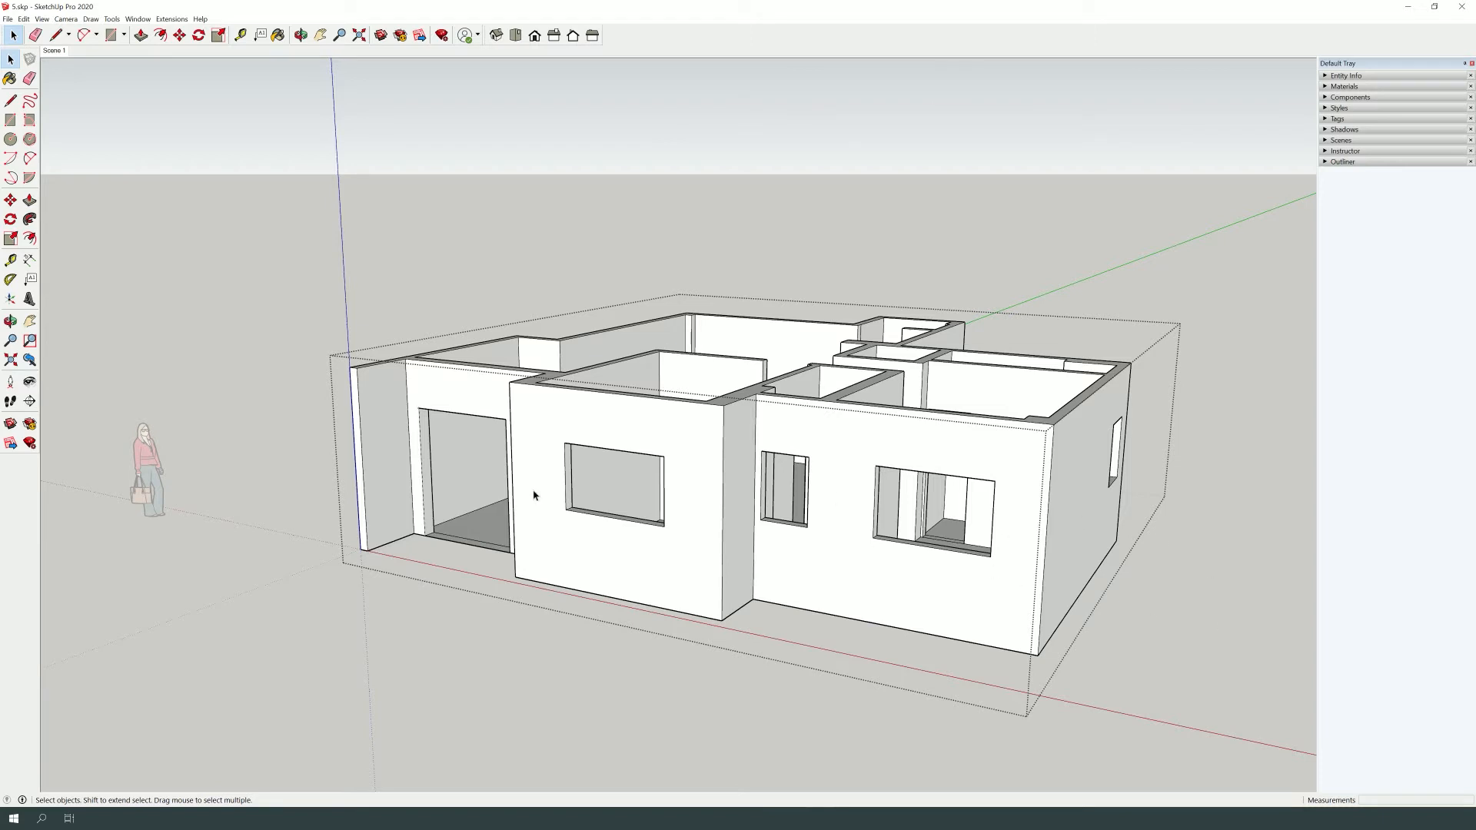
pyautogui.scroll(3, 582, 531)
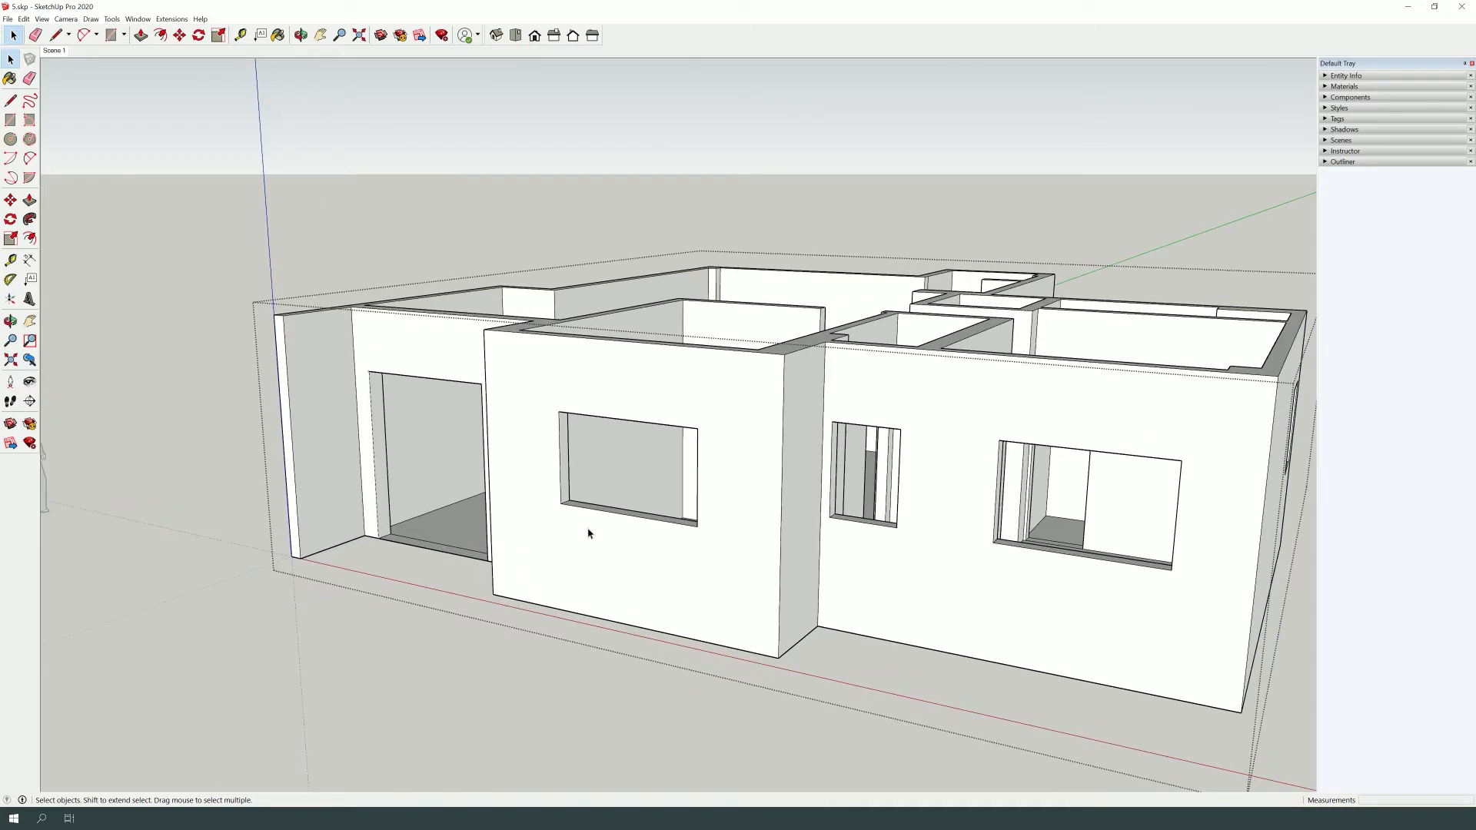
pyautogui.press('f')
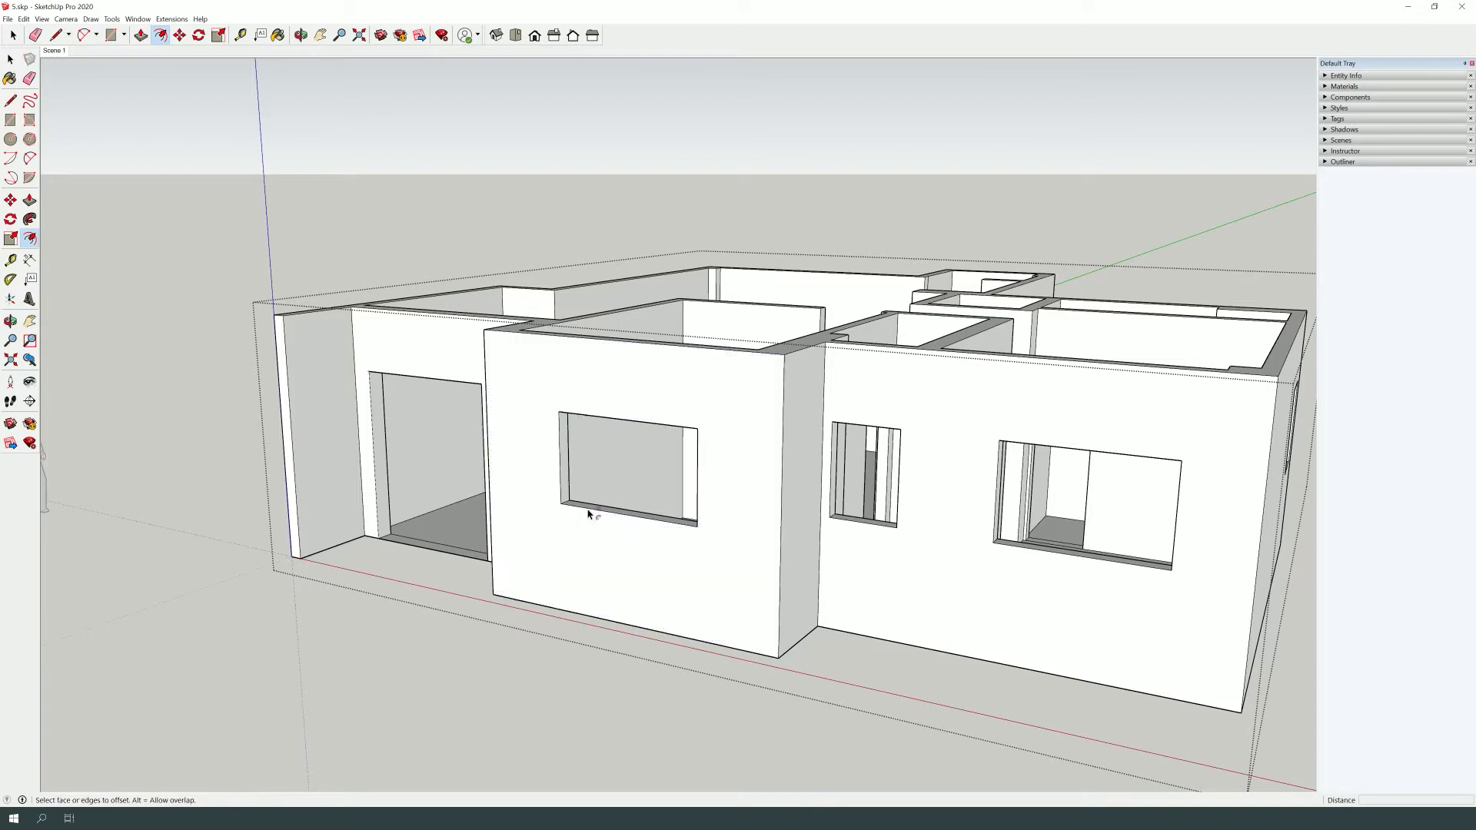
pyautogui.scroll(5, 588, 517)
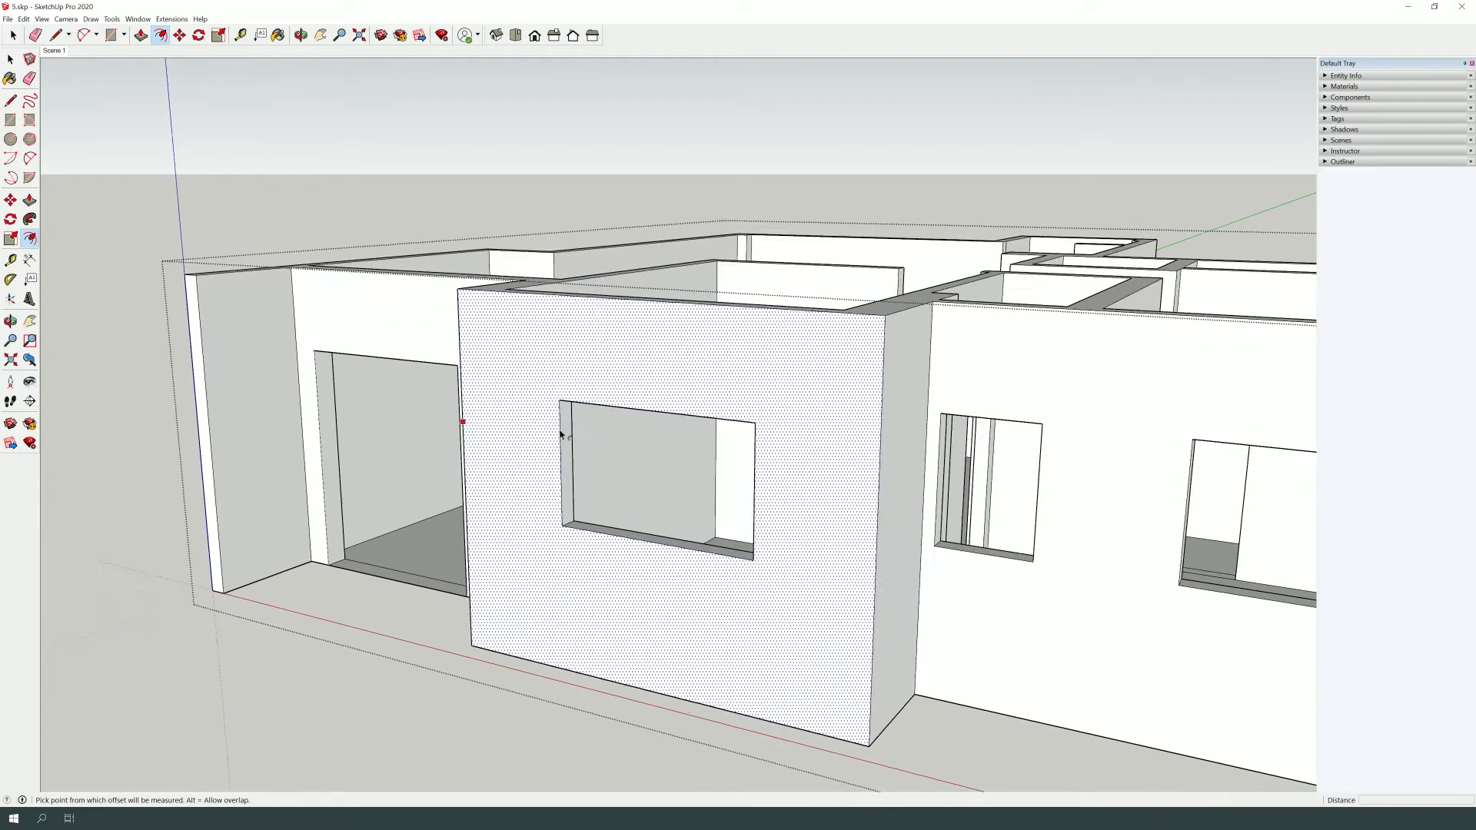
pyautogui.click(565, 398)
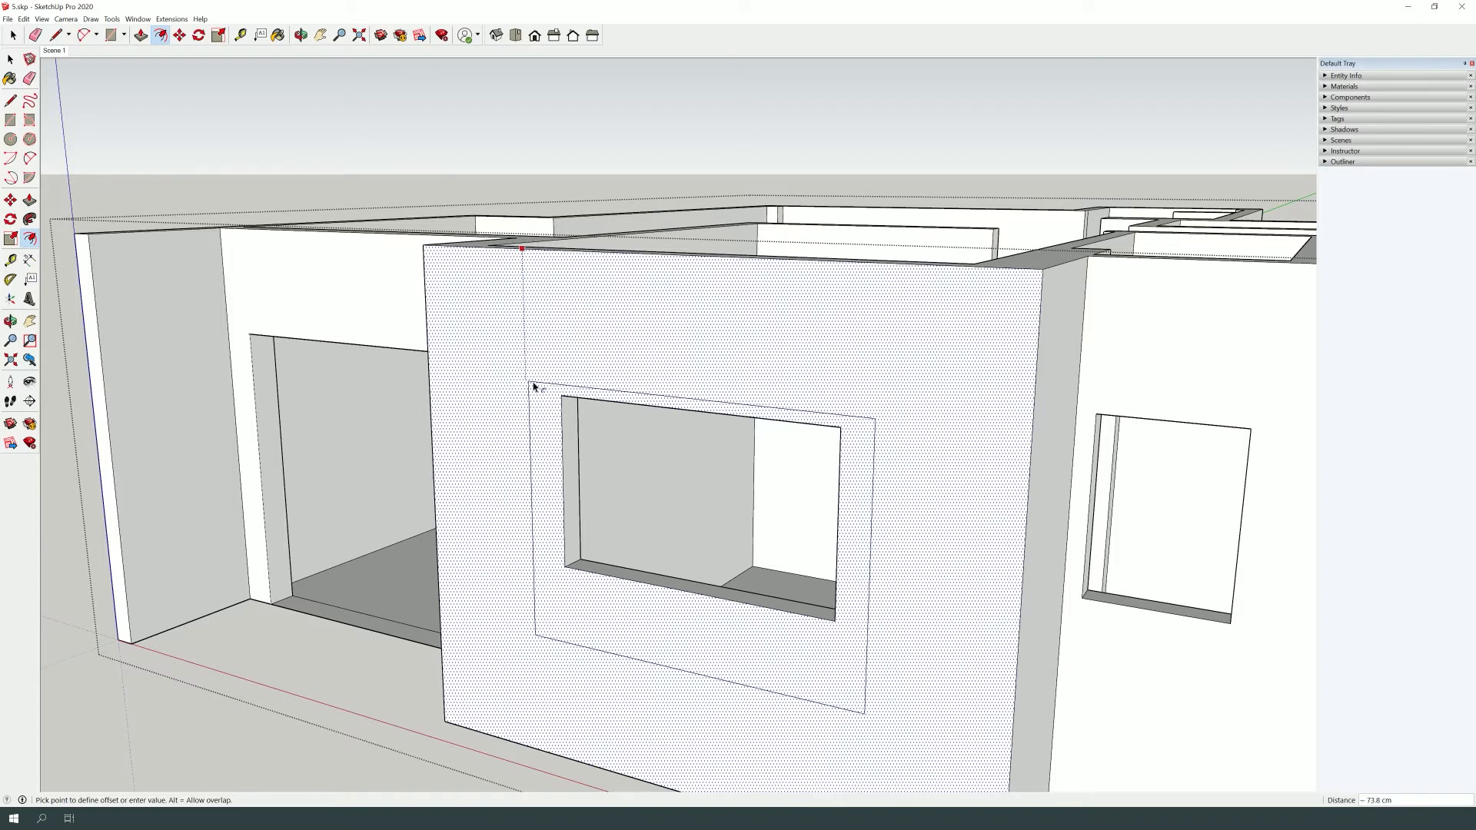
pyautogui.click(527, 360)
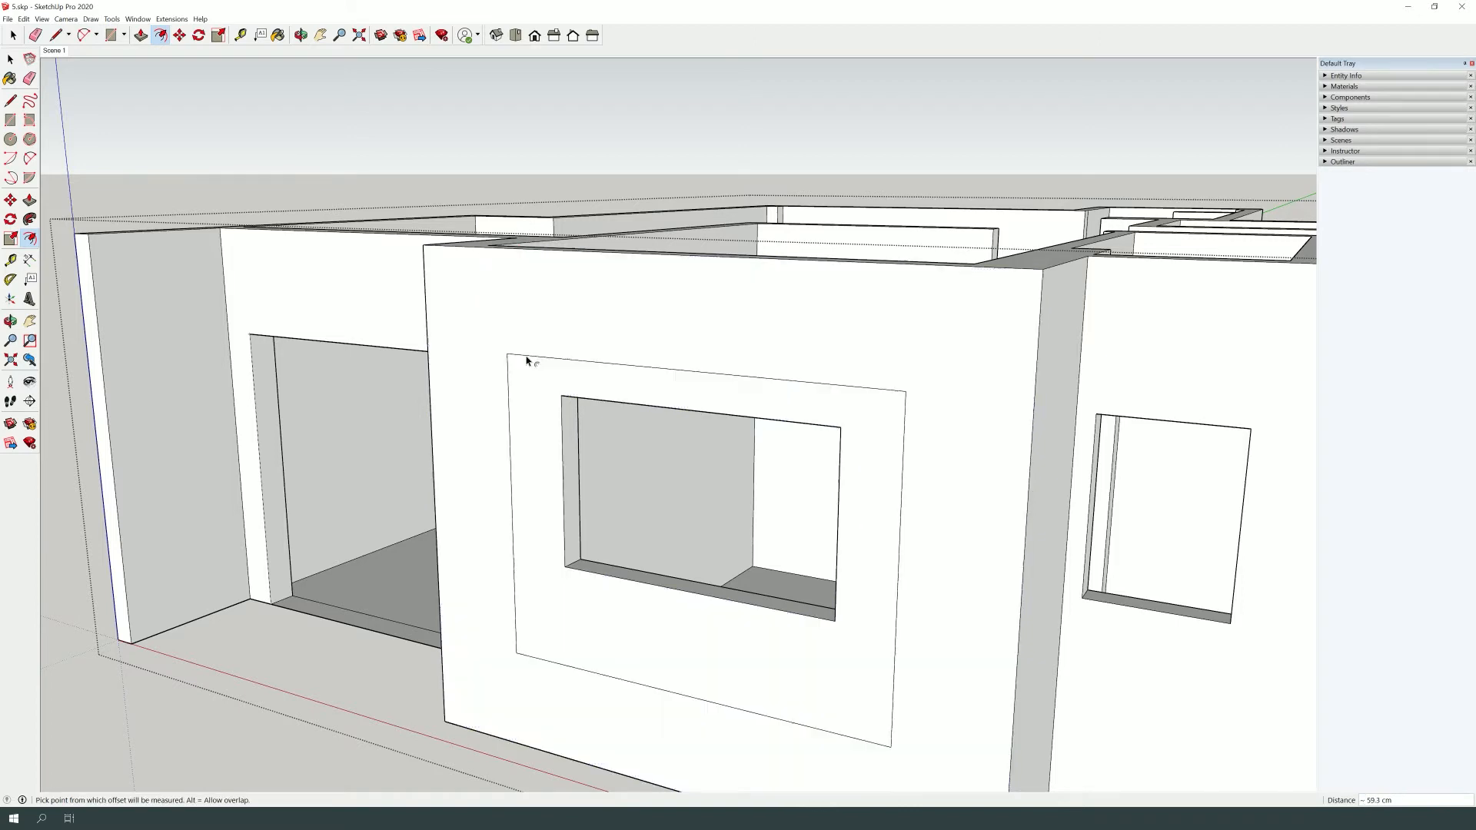
# Pull the offset frame face around the front window outward about 14 cm with Push/Pull.
pyautogui.press('p')
pyautogui.click(515, 372)
pyautogui.click(499, 336)
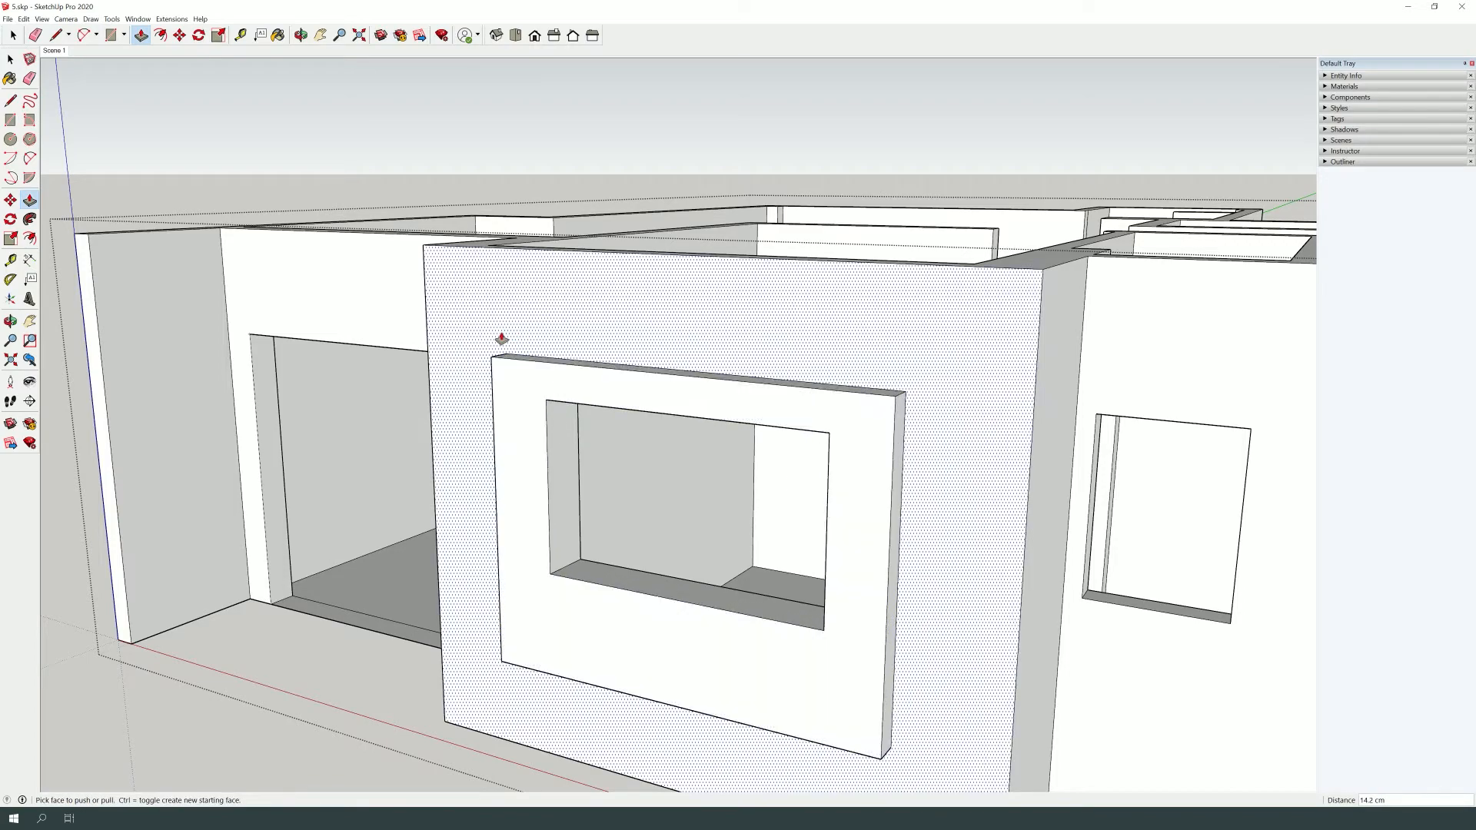
# Undo the window frame's extrusion and its offset outline, and close the house group.
pyautogui.hotkey('ctrl', 'z')
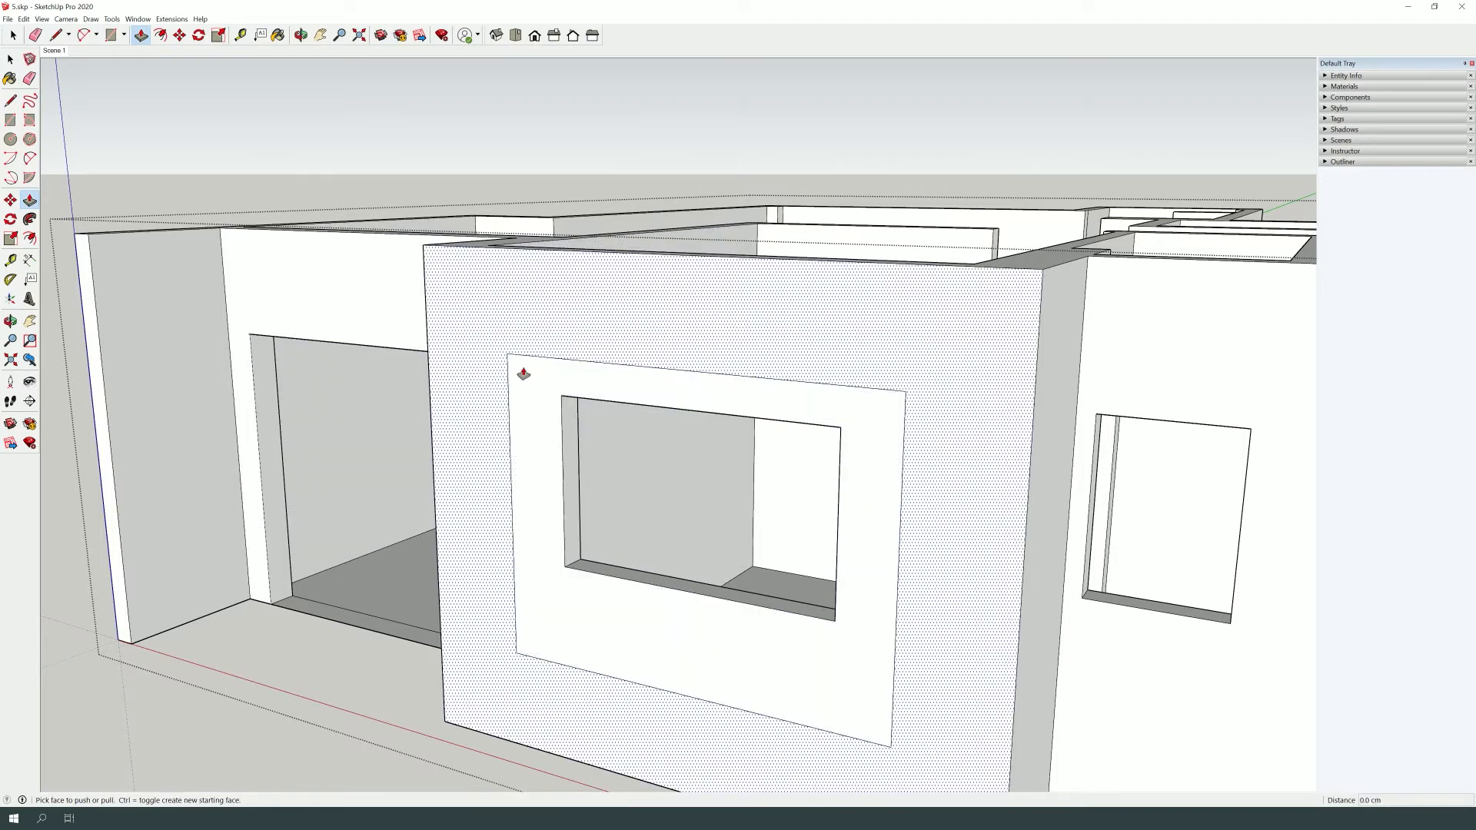
pyautogui.hotkey('ctrl', 'z')
pyautogui.scroll(-4, 565, 393)
pyautogui.press('space')
pyautogui.click(328, 235)
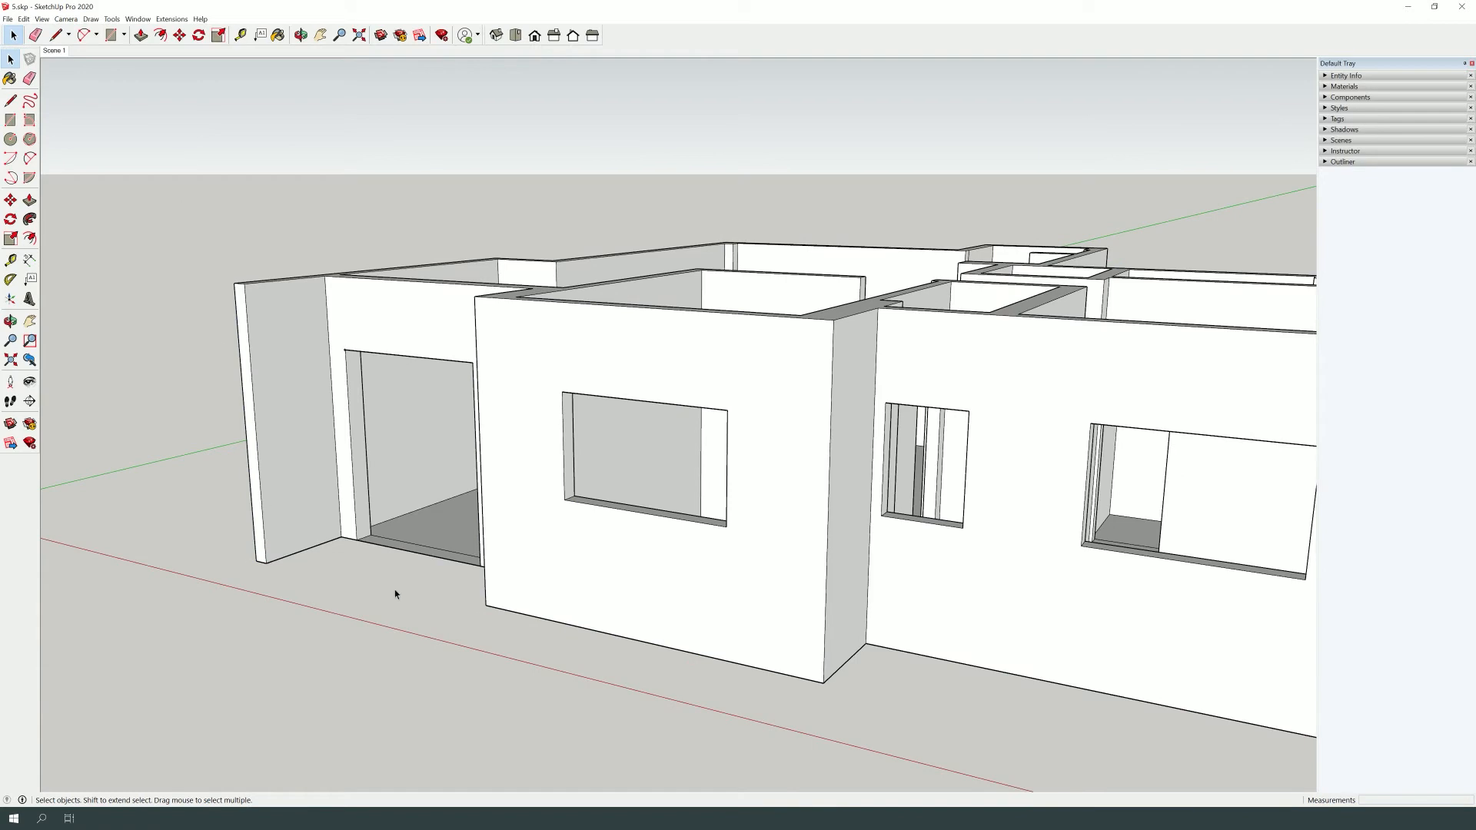
# Open the house group for editing and close it again, two times in a row.
pyautogui.click(598, 602)
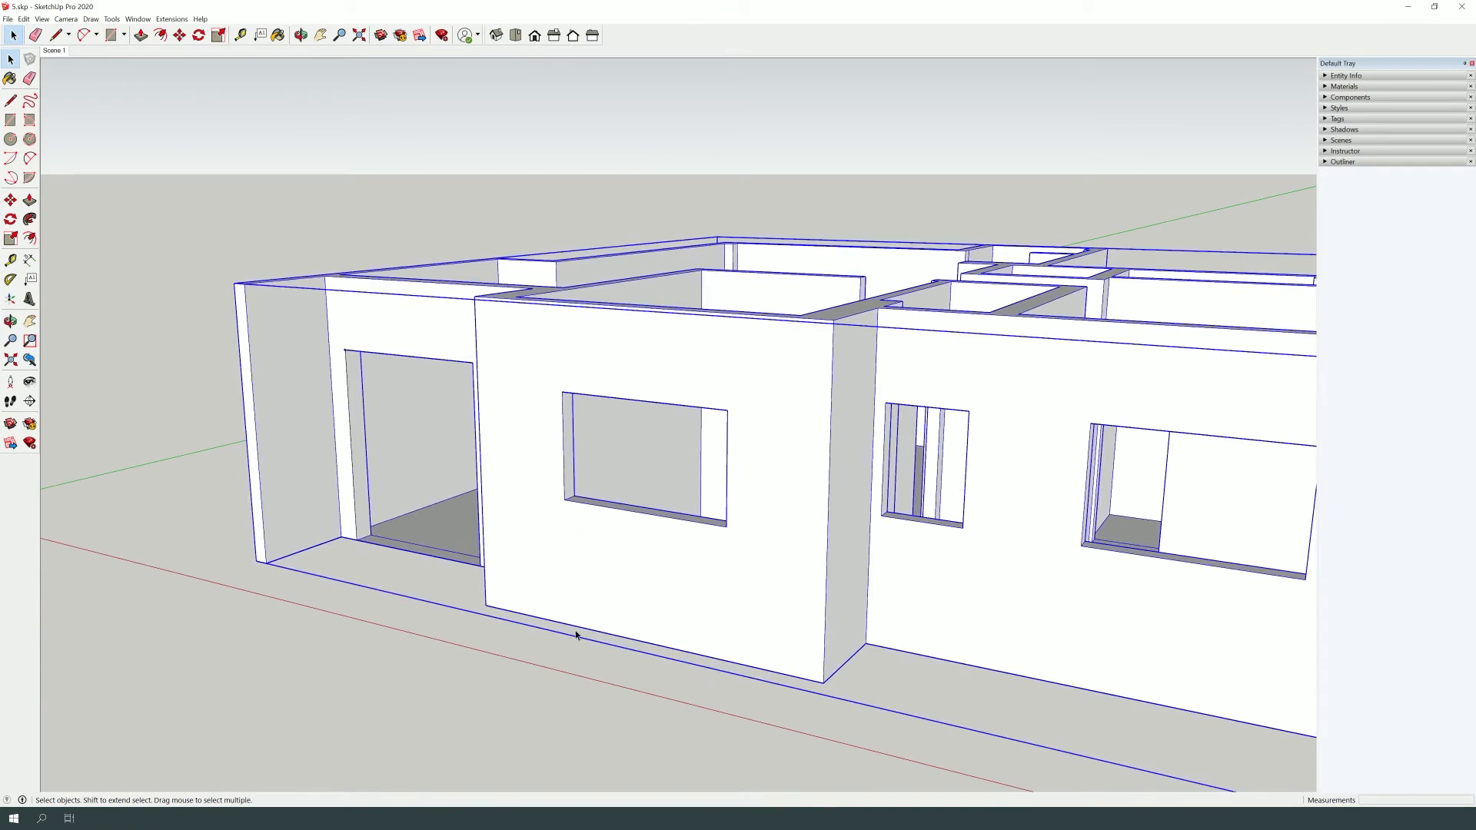
pyautogui.scroll(2, 611, 579)
pyautogui.doubleClick(608, 575)
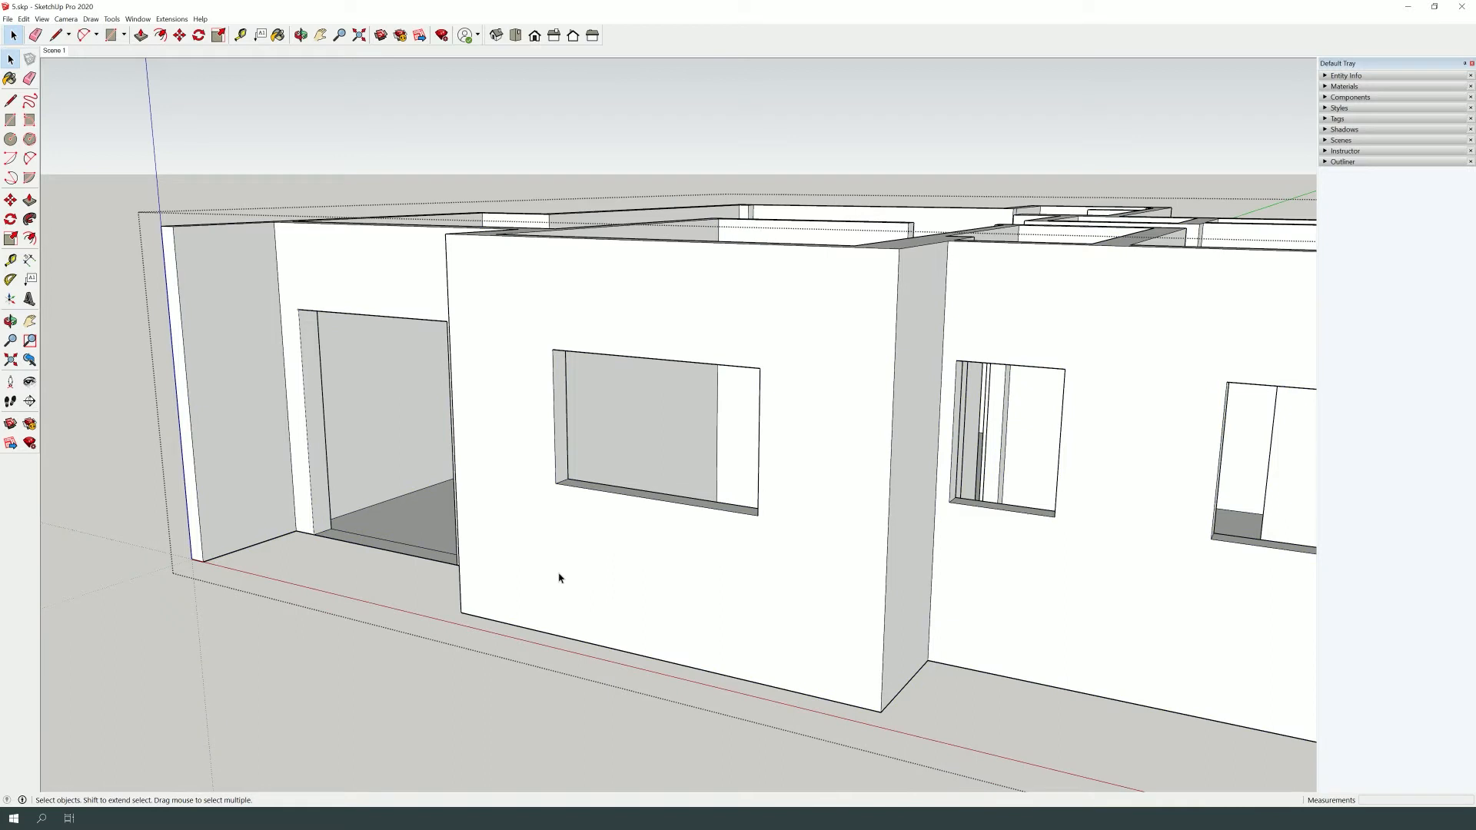
pyautogui.scroll(-3, 559, 578)
pyautogui.click(300, 609)
pyautogui.doubleClick(489, 620)
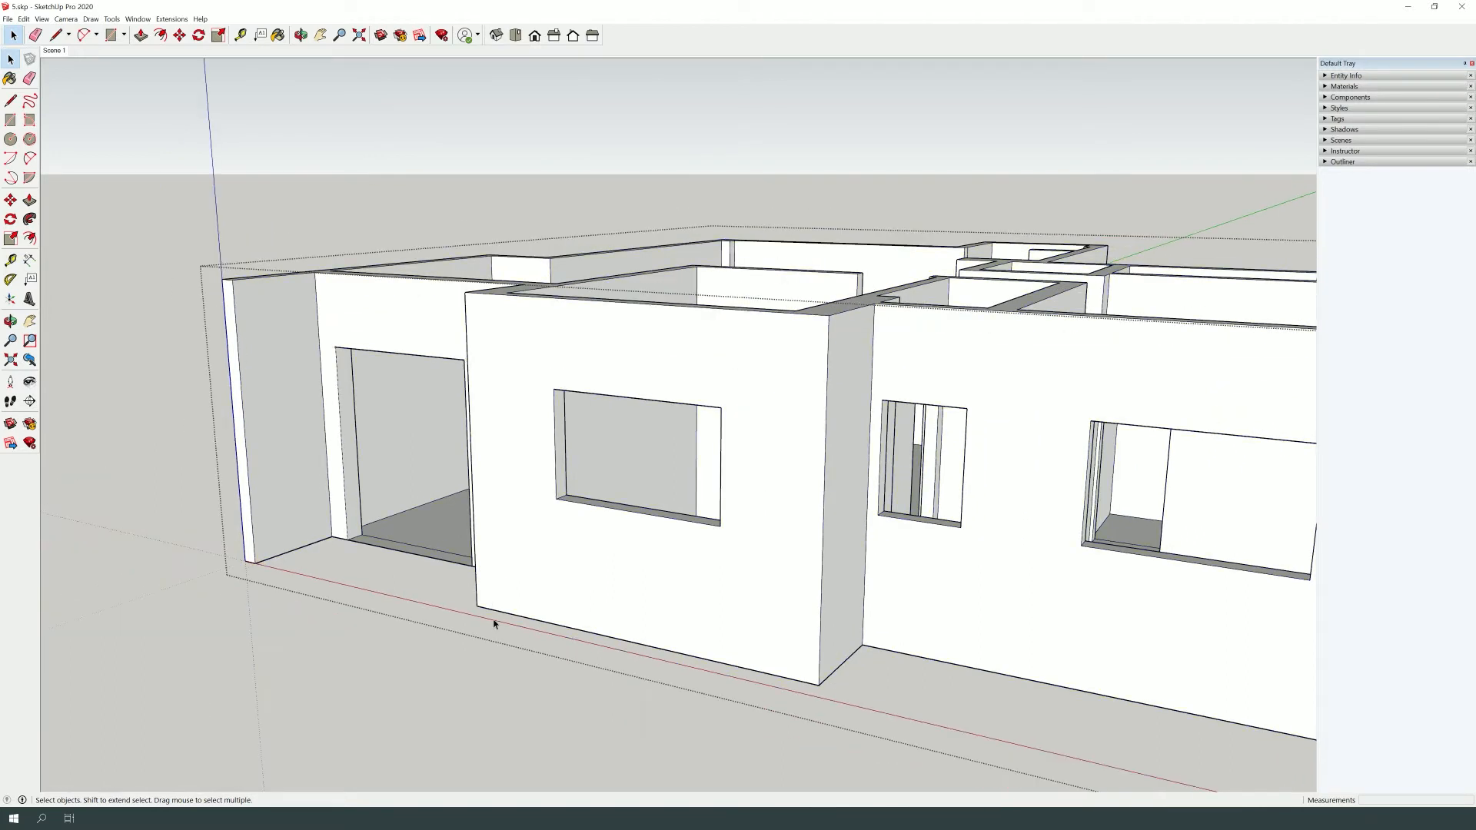
pyautogui.click(117, 547)
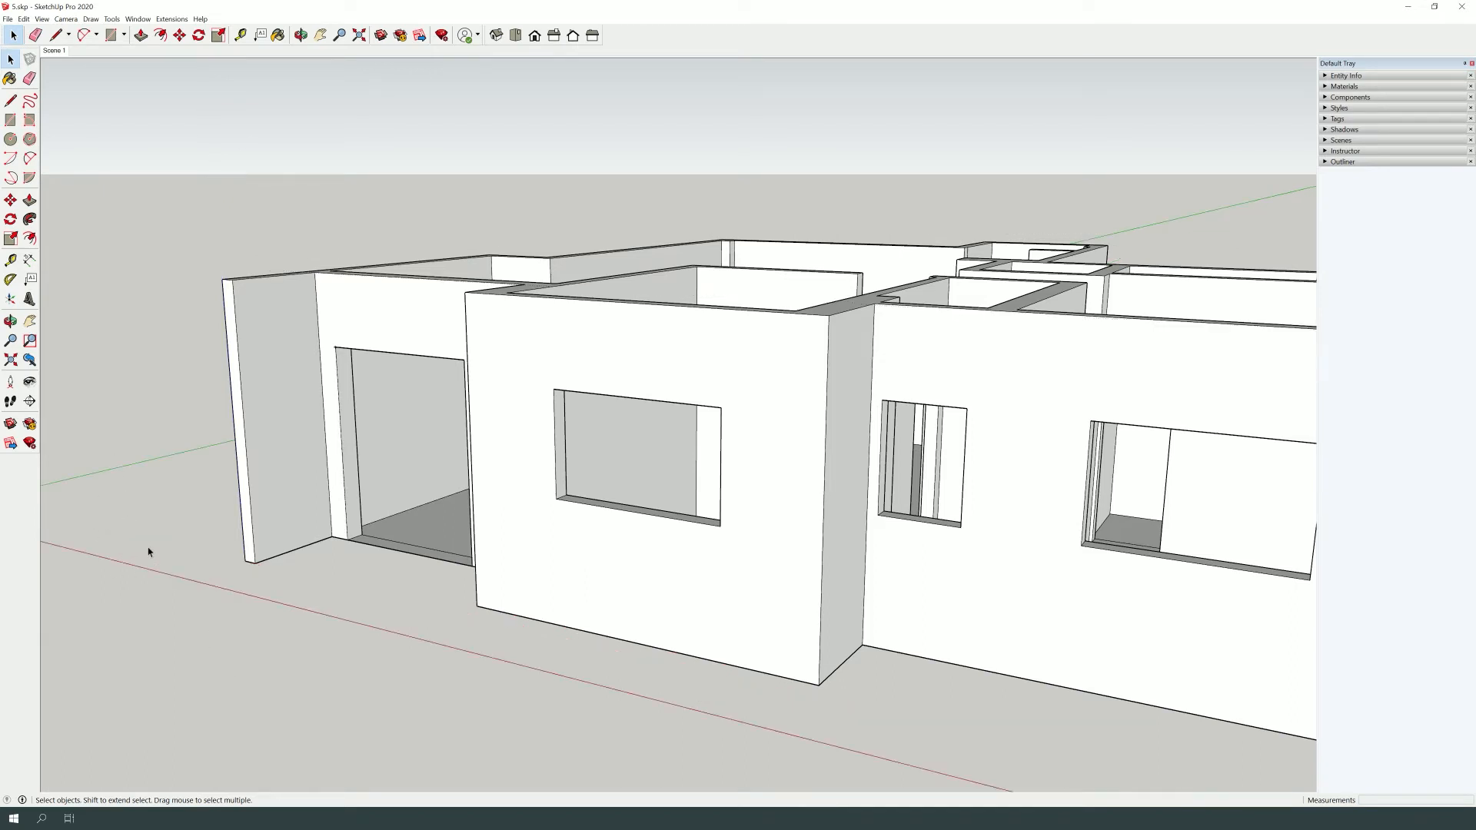
# Lock the house group.
pyautogui.click(557, 496)
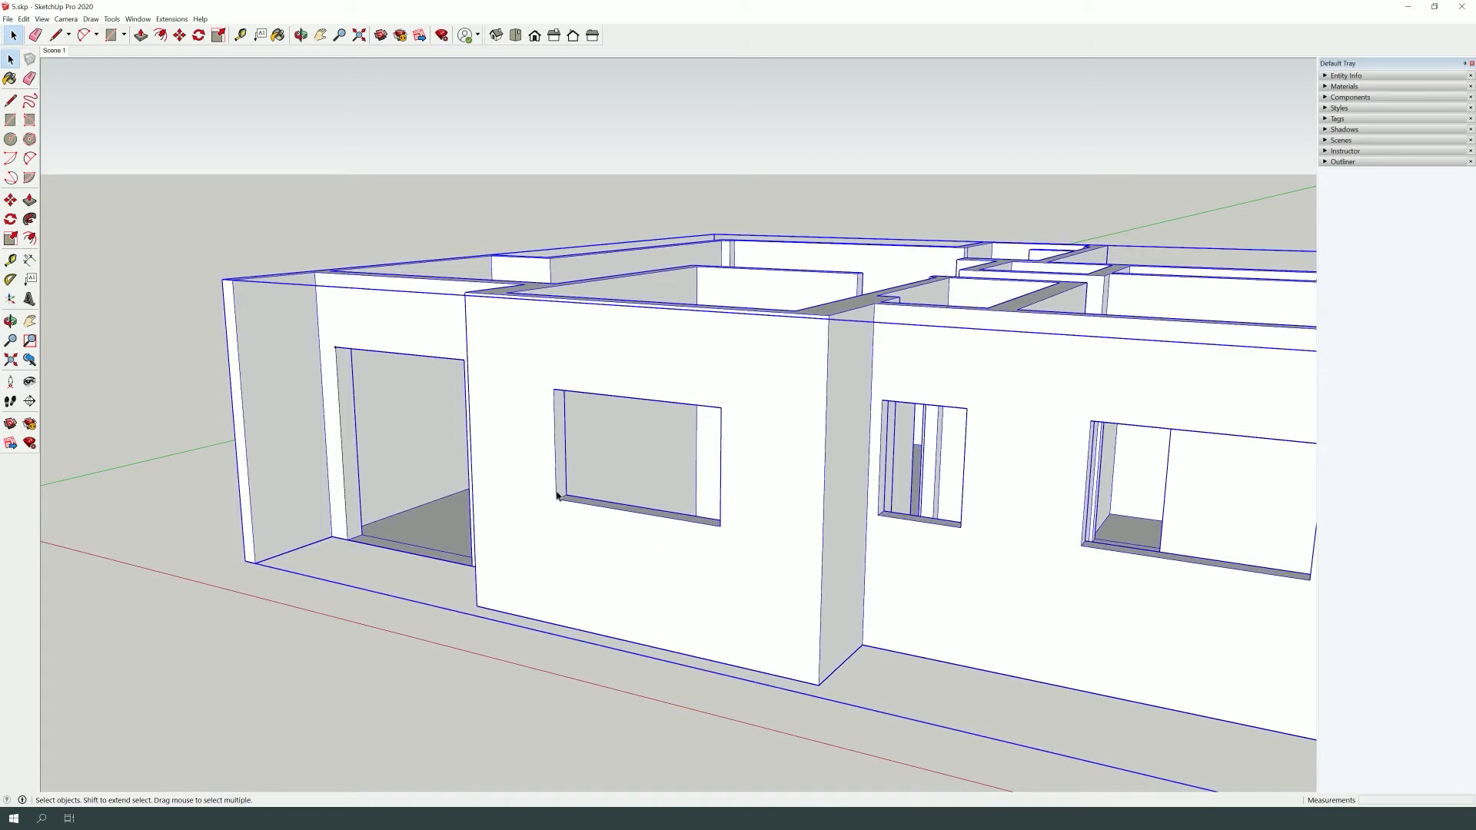
pyautogui.rightClick(557, 496)
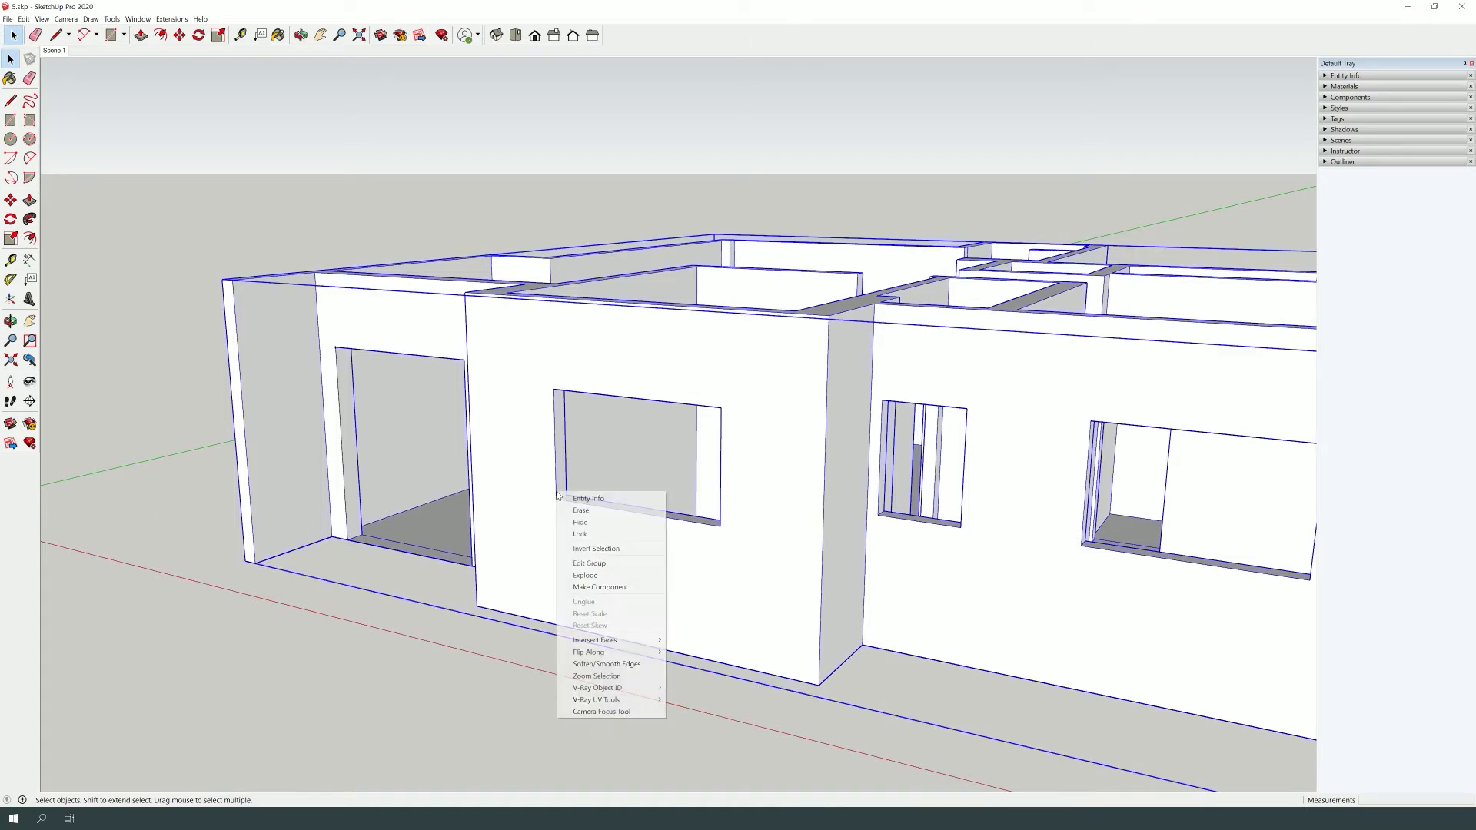
pyautogui.click(593, 542)
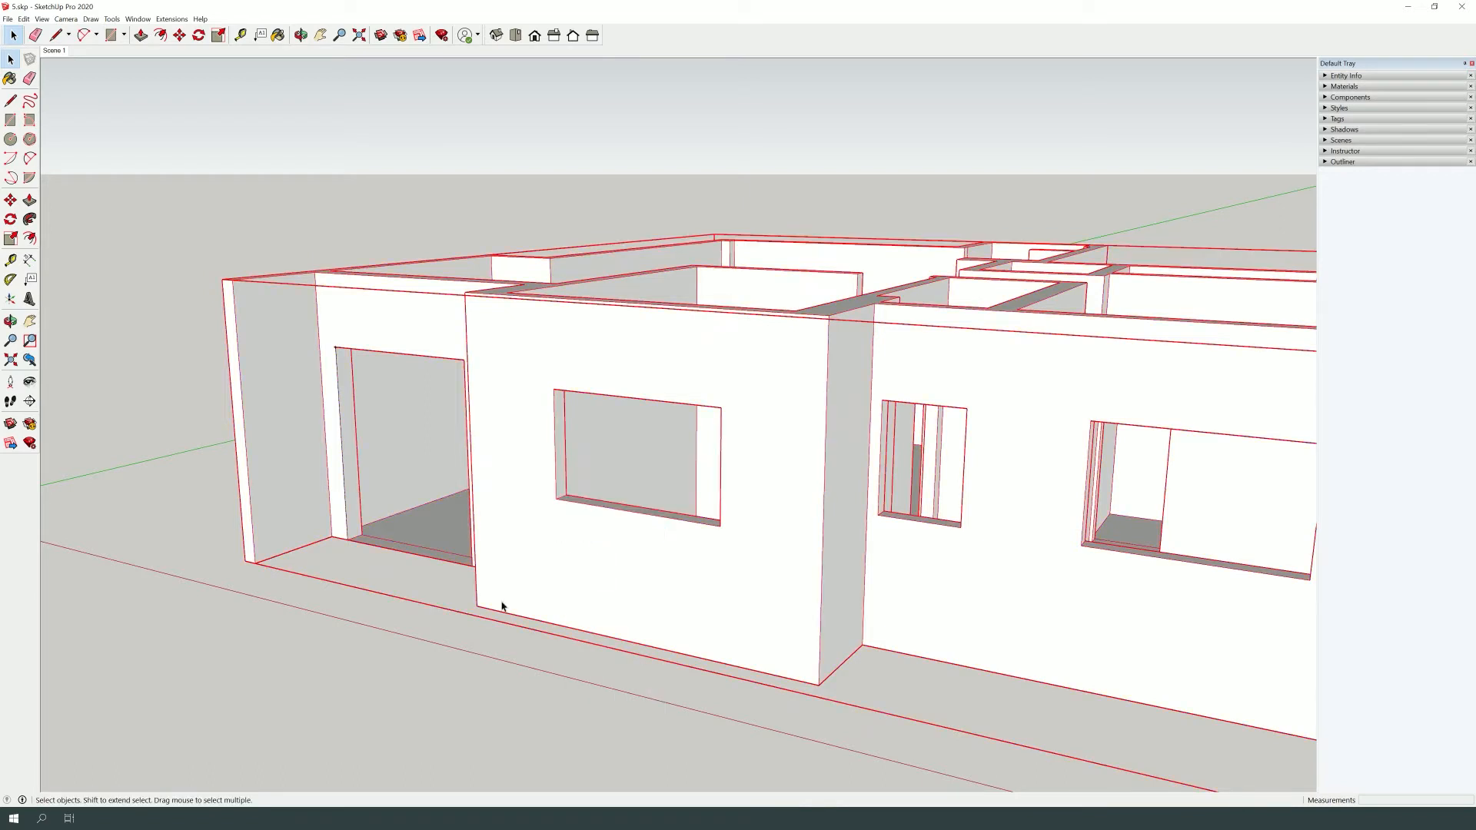
pyautogui.scroll(-3, 403, 570)
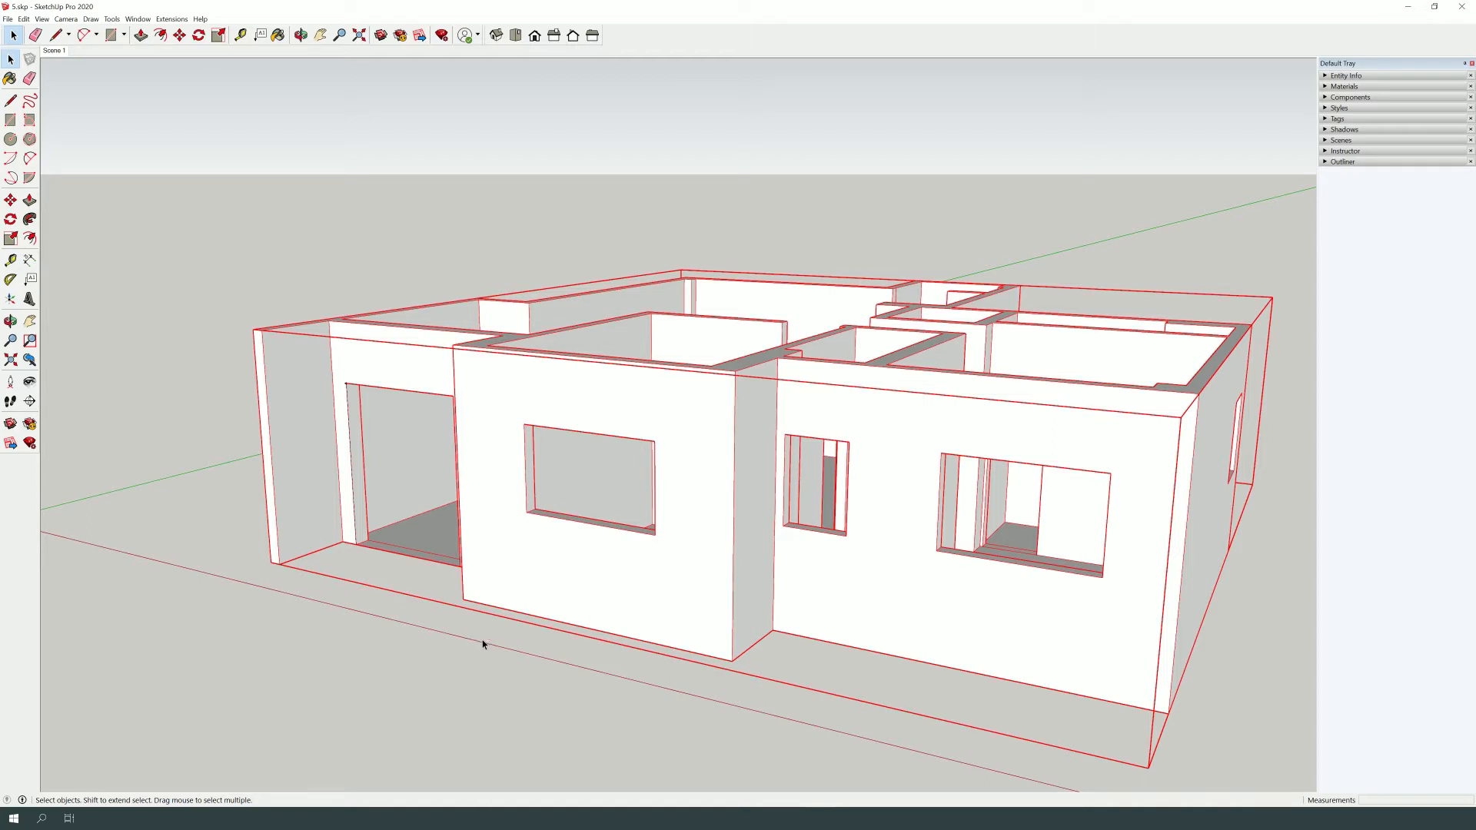
# Unlock the house group and clear the selection.
pyautogui.rightClick(536, 573)
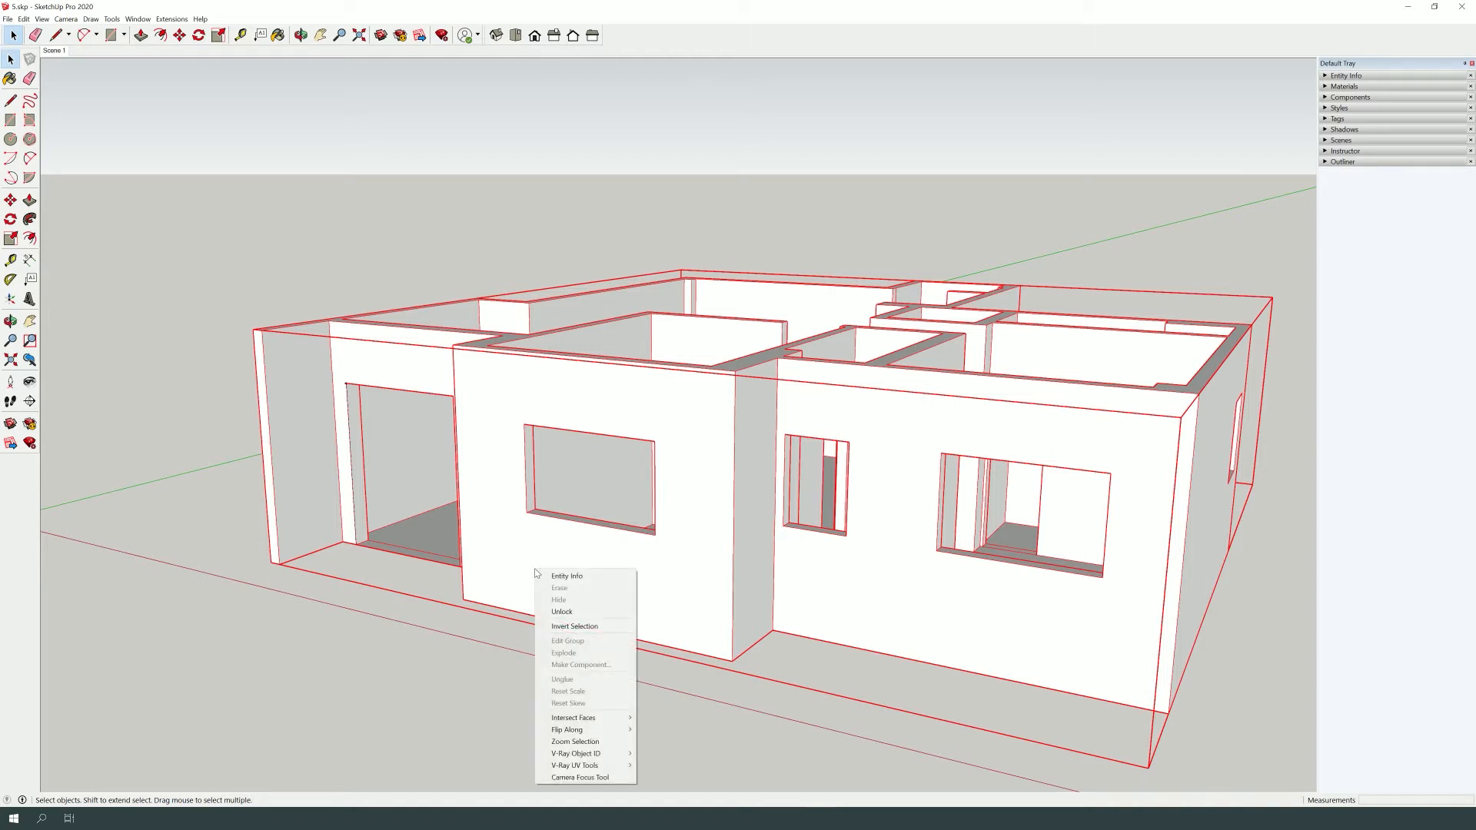
pyautogui.click(569, 611)
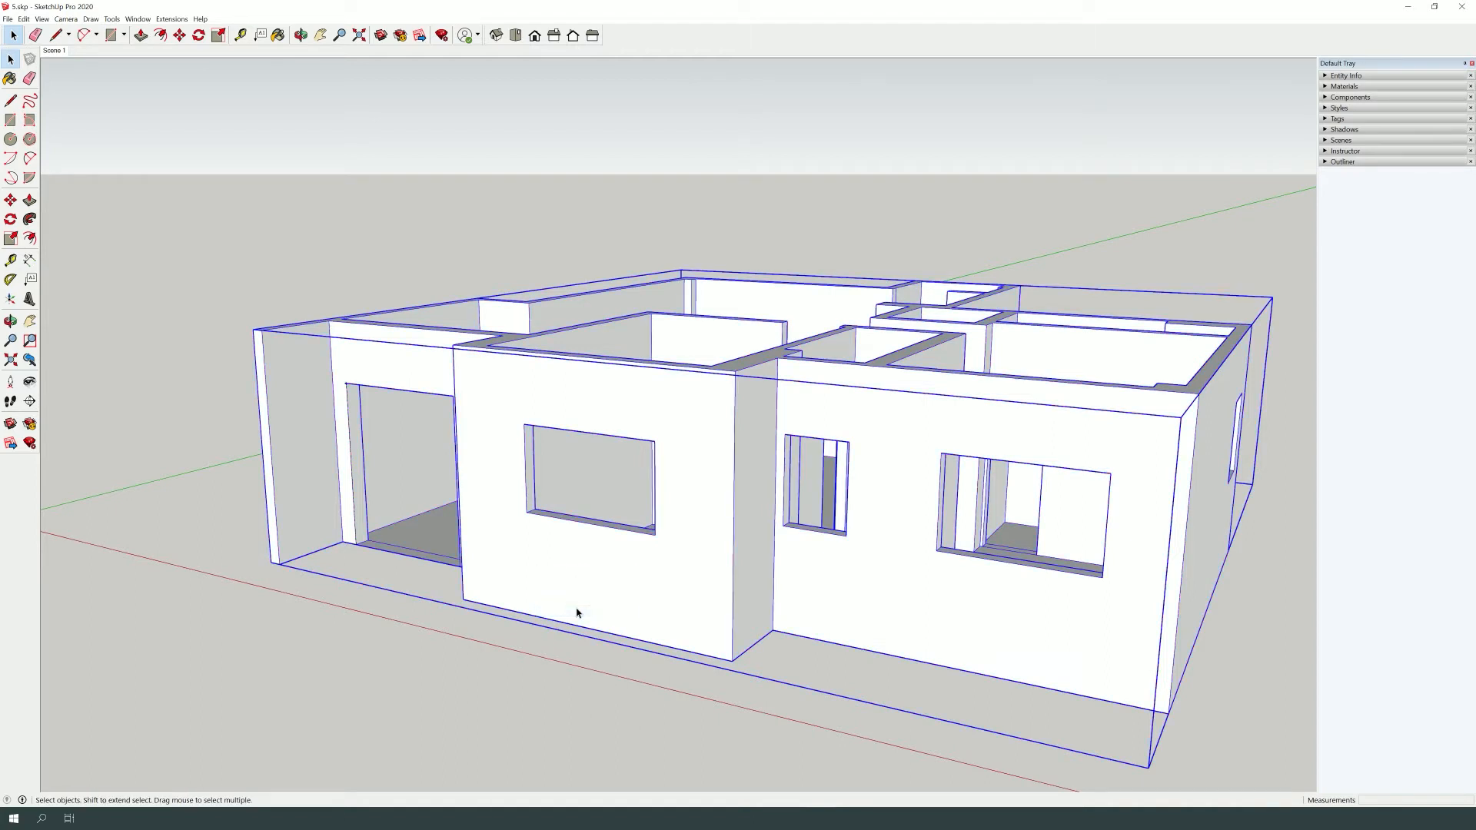
pyautogui.click(492, 668)
# Explode the house group and select single wall faces of the loose geometry, then clear the selection.
pyautogui.scroll(-3, 451, 587)
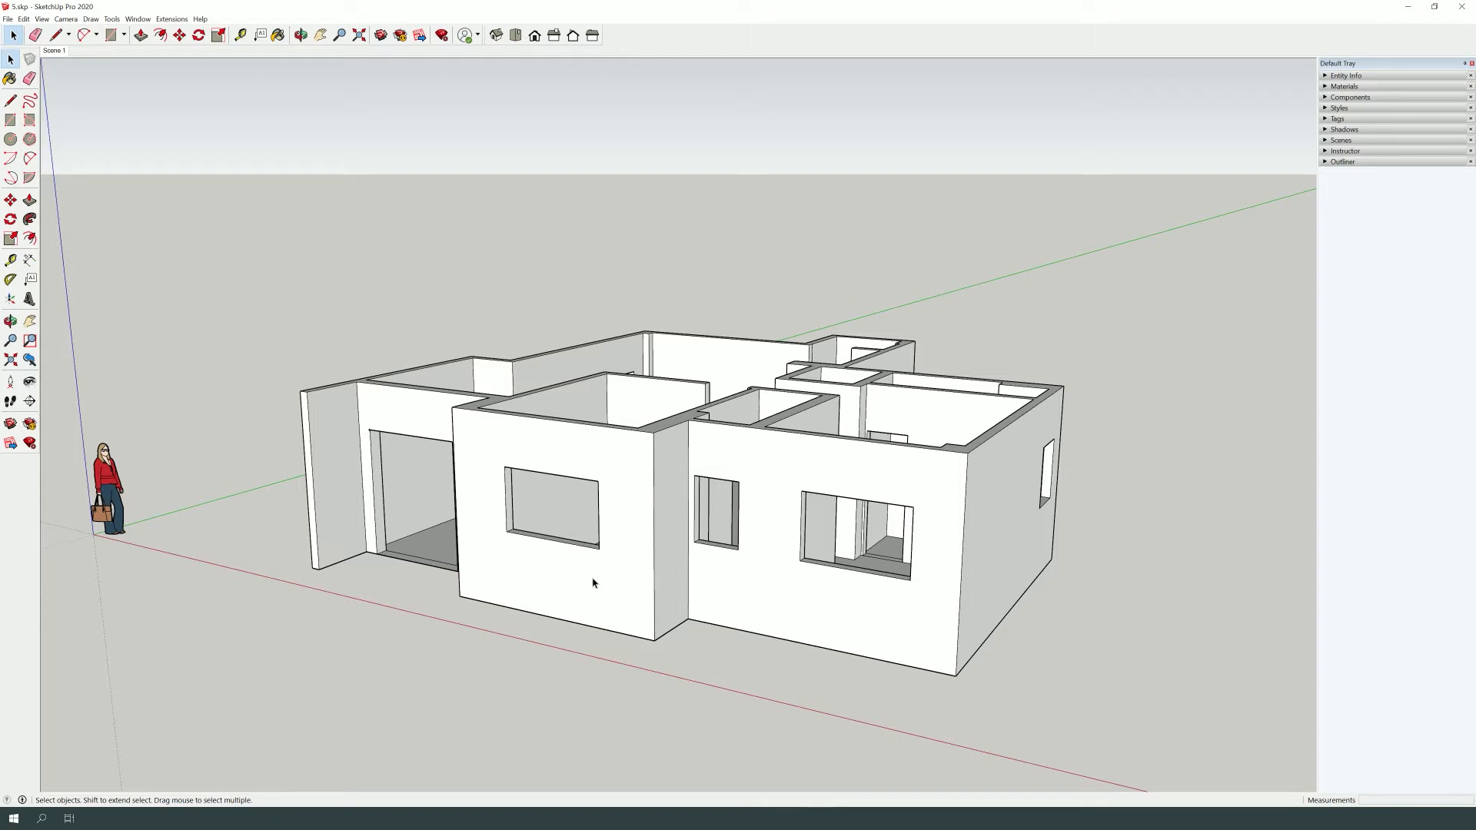
pyautogui.click(593, 583)
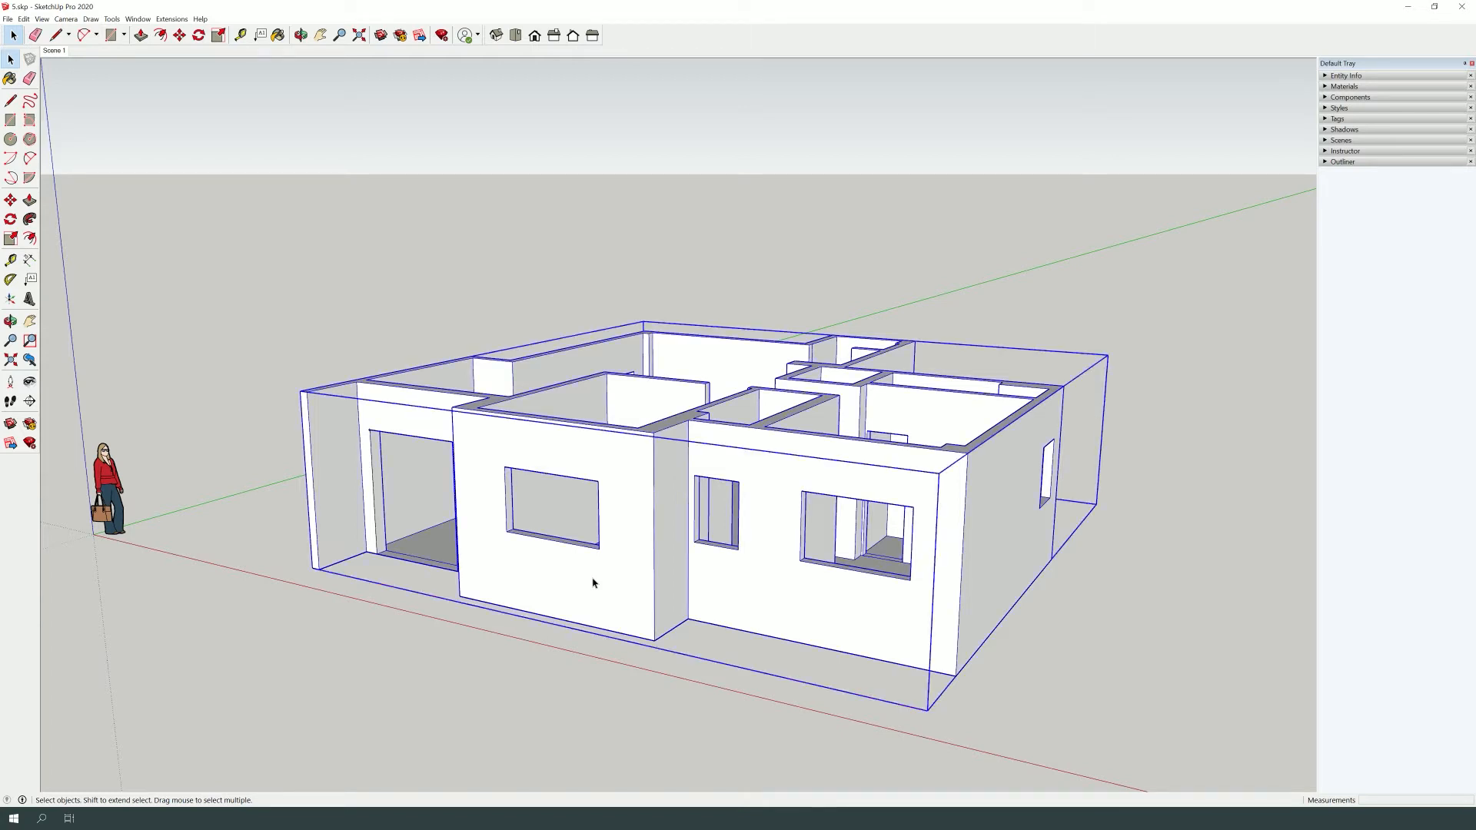
pyautogui.rightClick(593, 582)
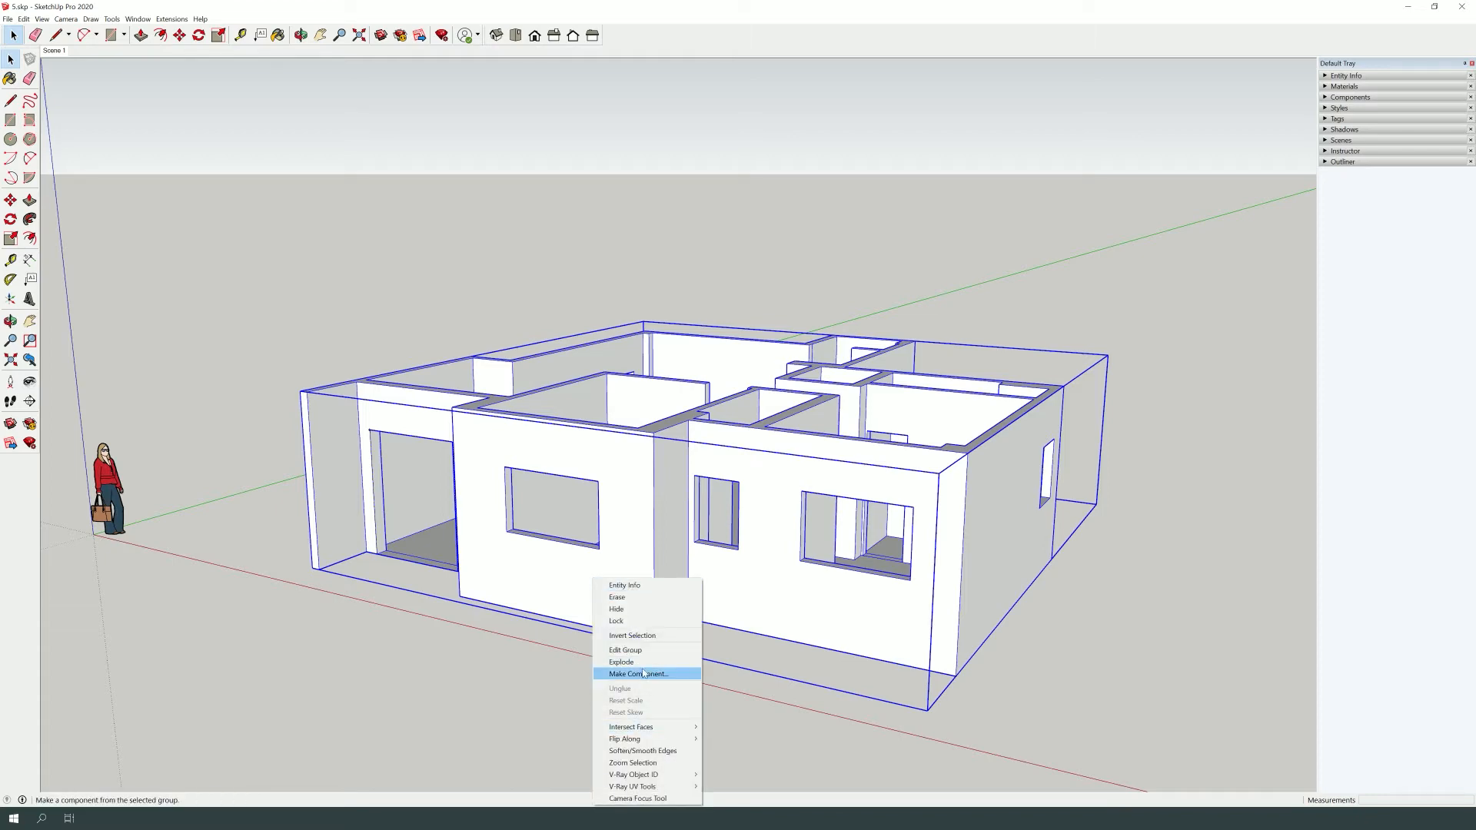
pyautogui.click(645, 662)
pyautogui.click(643, 686)
pyautogui.click(619, 604)
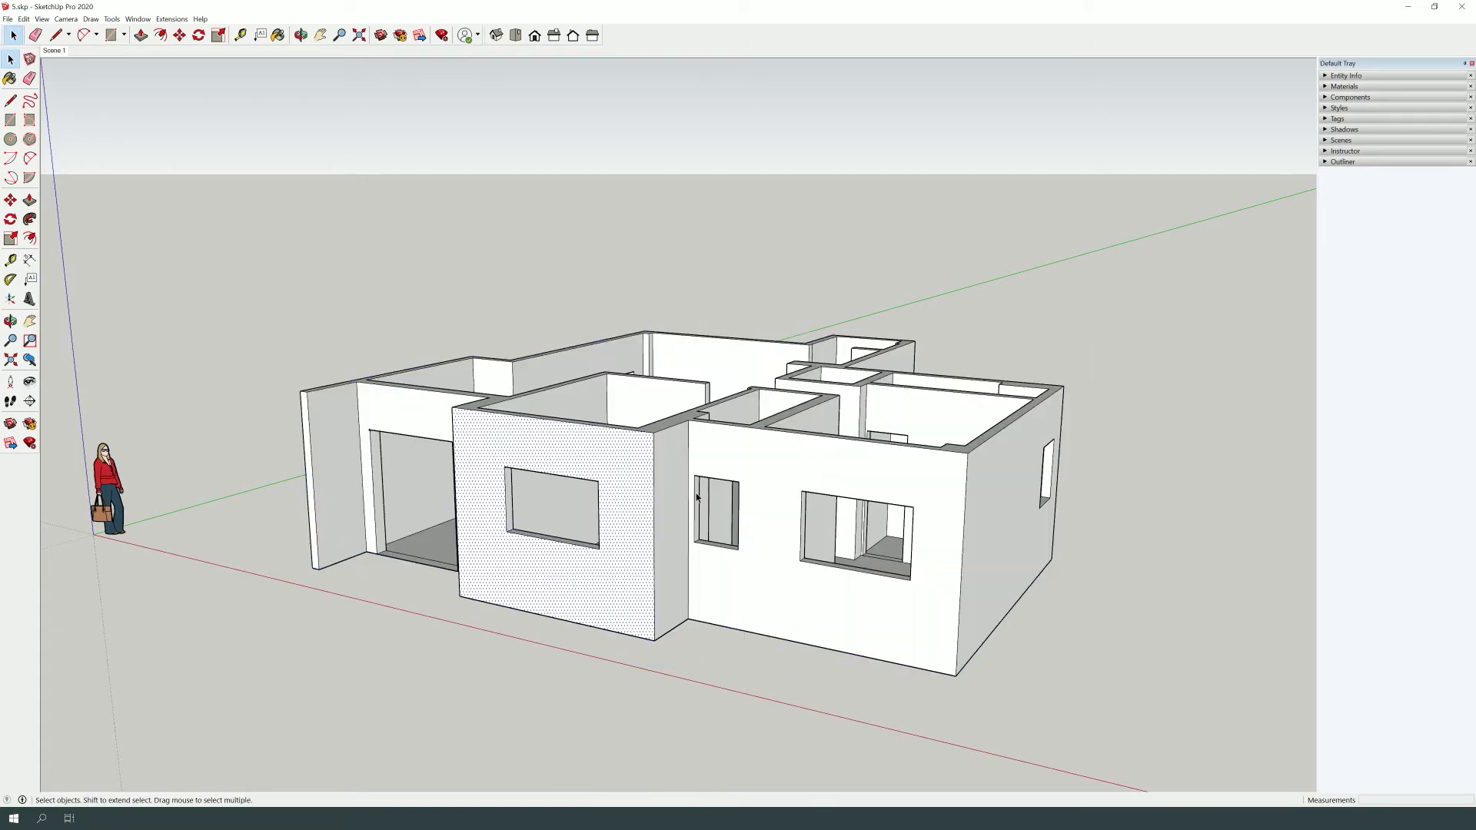
pyautogui.click(748, 511)
pyautogui.click(629, 619)
pyautogui.click(666, 638)
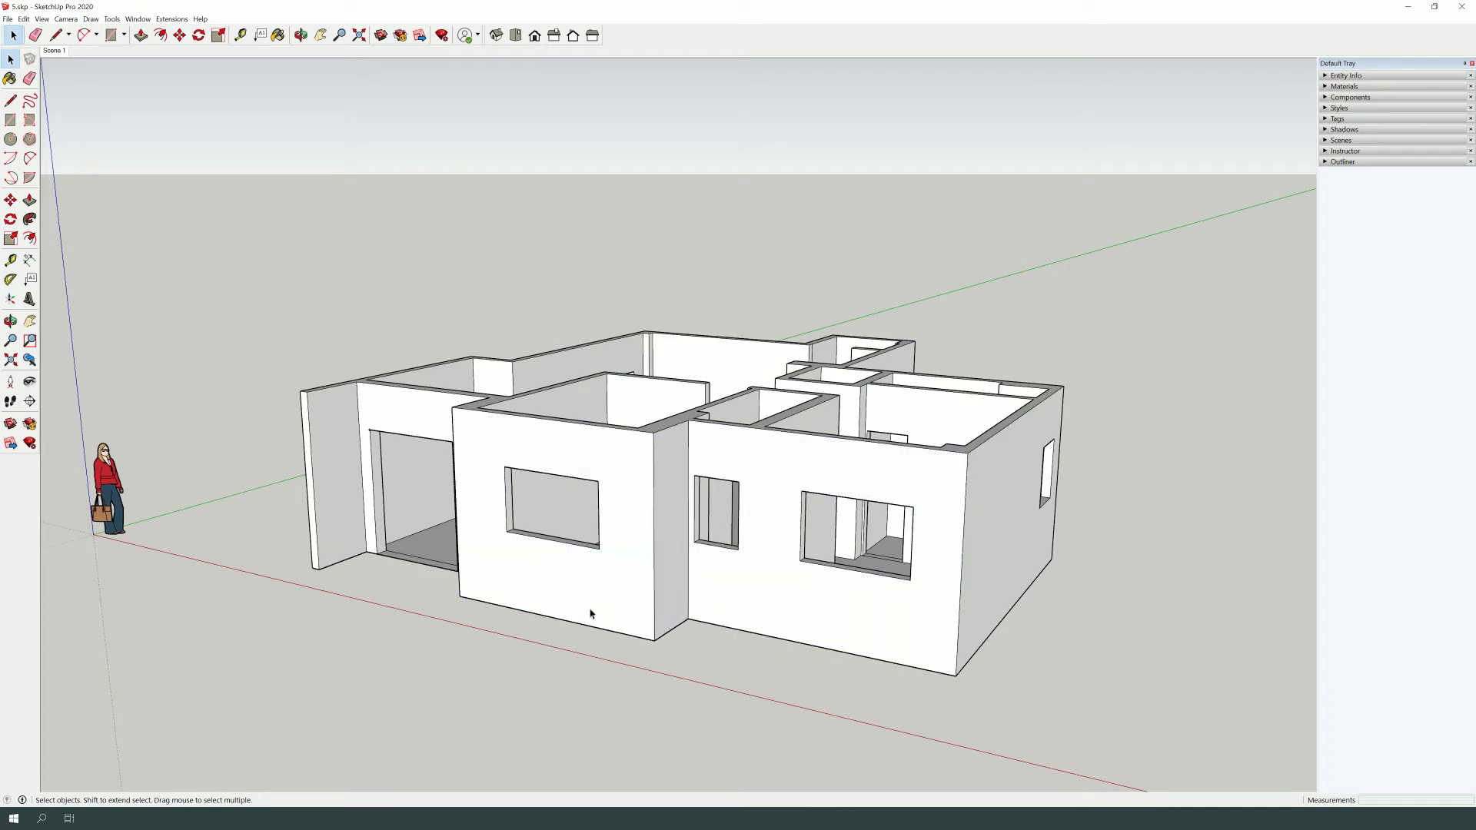
# Select all connected geometry of the house and make it a group.
pyautogui.scroll(-2, 587, 619)
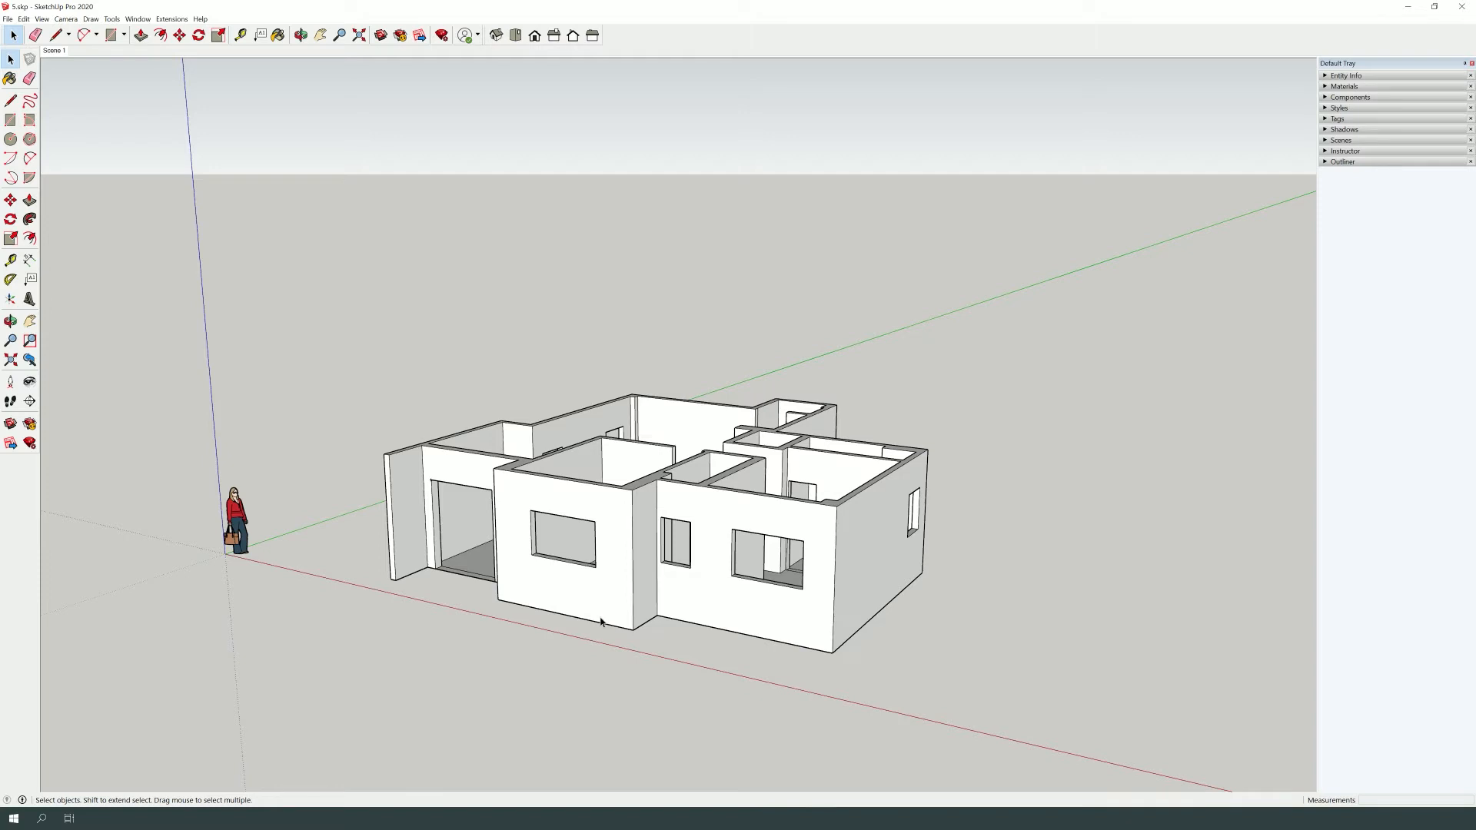
pyautogui.tripleClick(601, 621)
pyautogui.rightClick(602, 621)
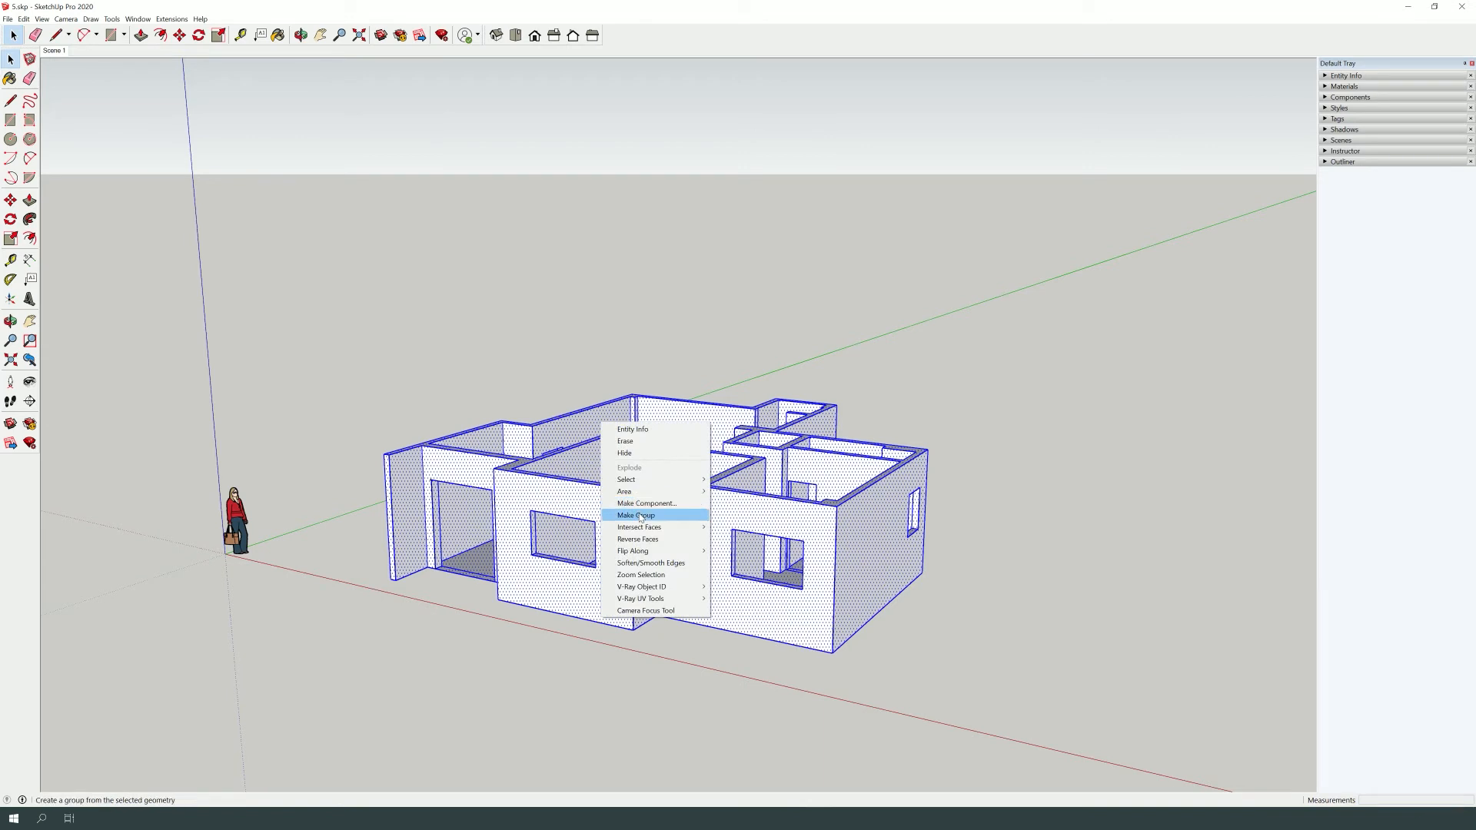
pyautogui.click(641, 515)
pyautogui.click(444, 594)
# Copy the house group 300 cm straight up from its bottom corner so it stacks as a second storey.
pyautogui.click(403, 563)
pyautogui.scroll(3, 400, 569)
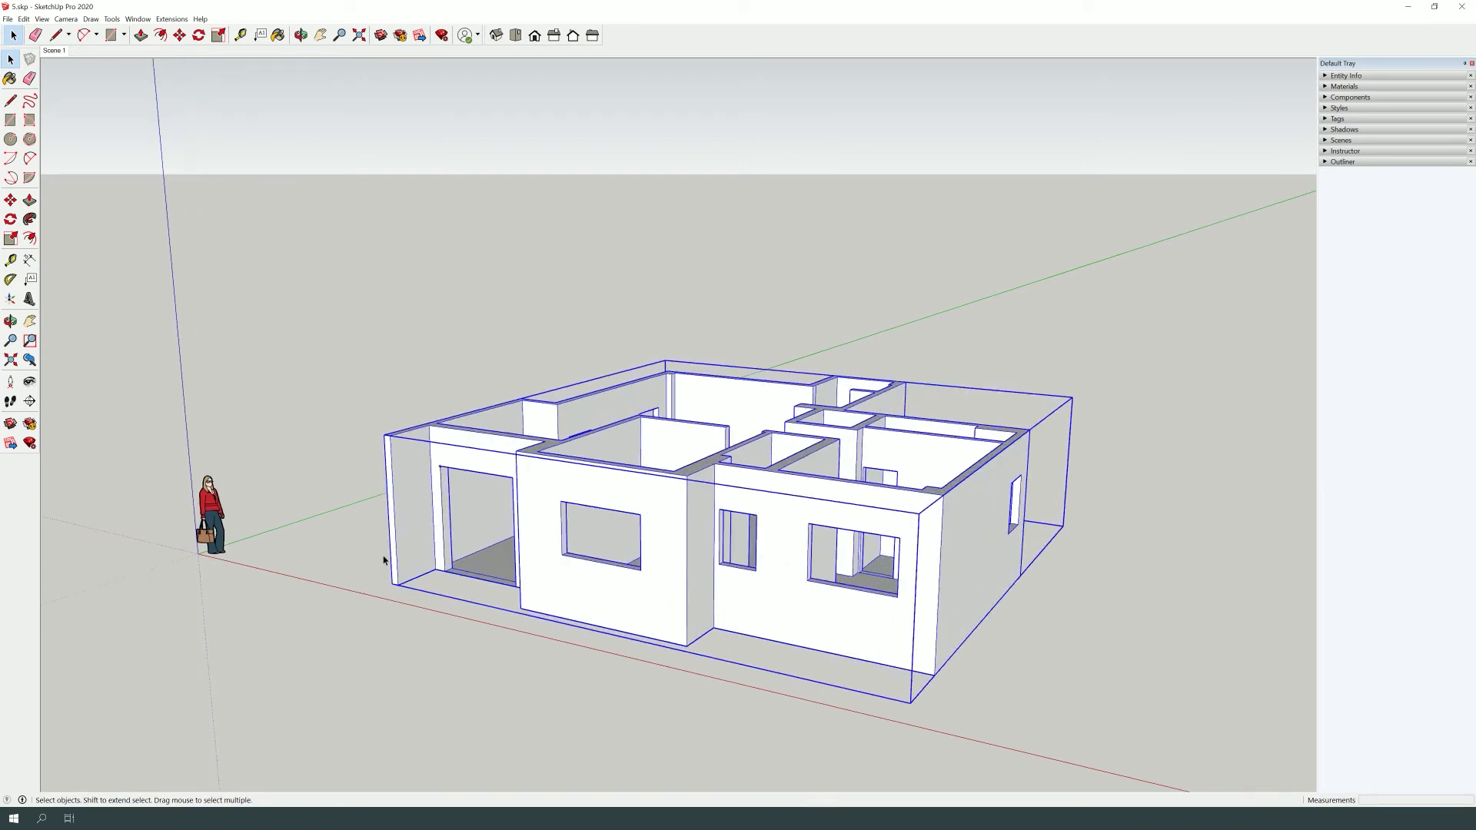
pyautogui.press('m')
pyautogui.click(392, 586)
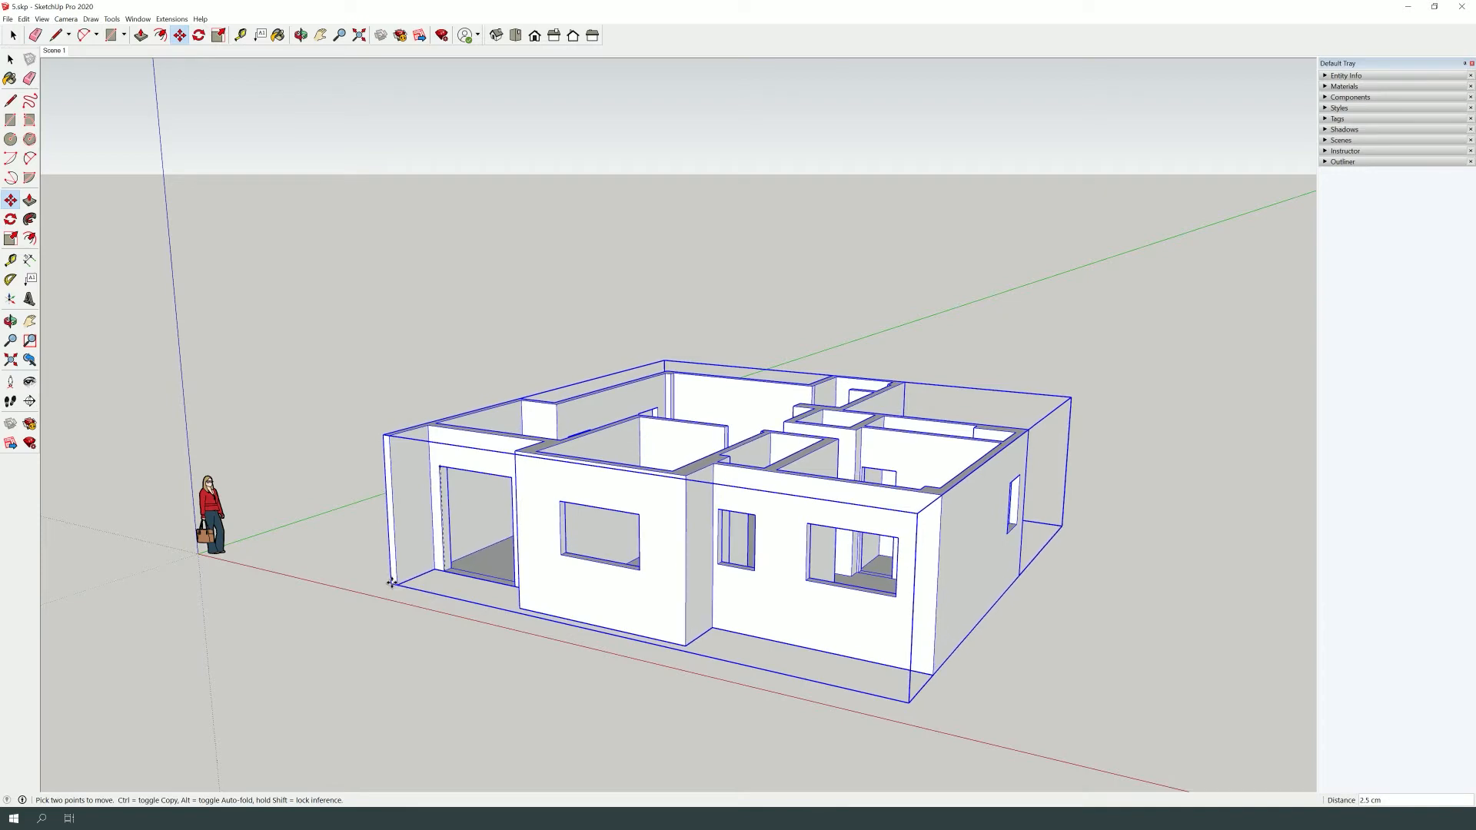
pyautogui.press('ctrl')
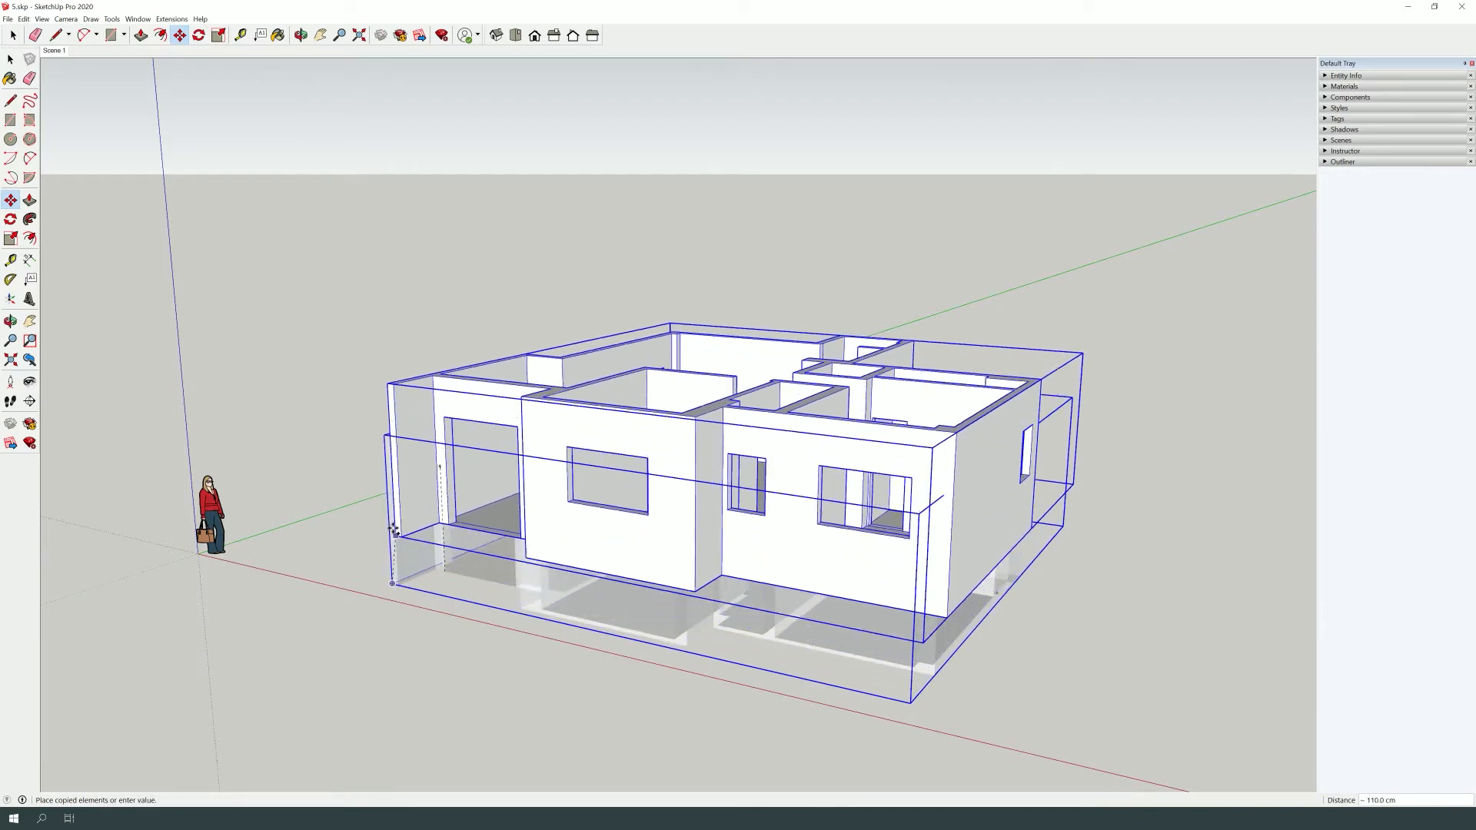
pyautogui.click(383, 435)
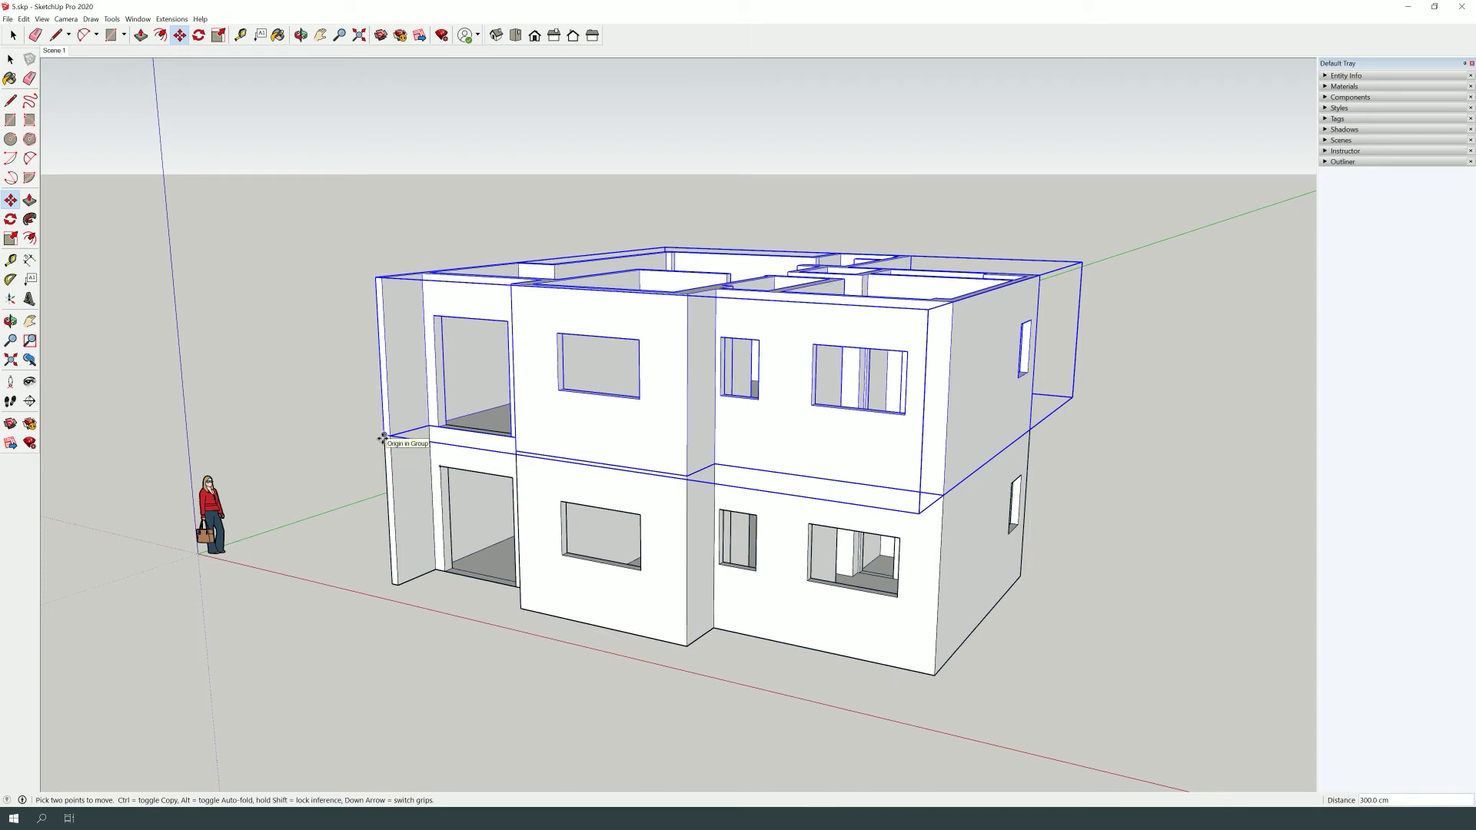
# Copy the second storey upward from its bottom corner onto its own top corner as a third storey.
pyautogui.click(384, 435)
pyautogui.press('ctrl')
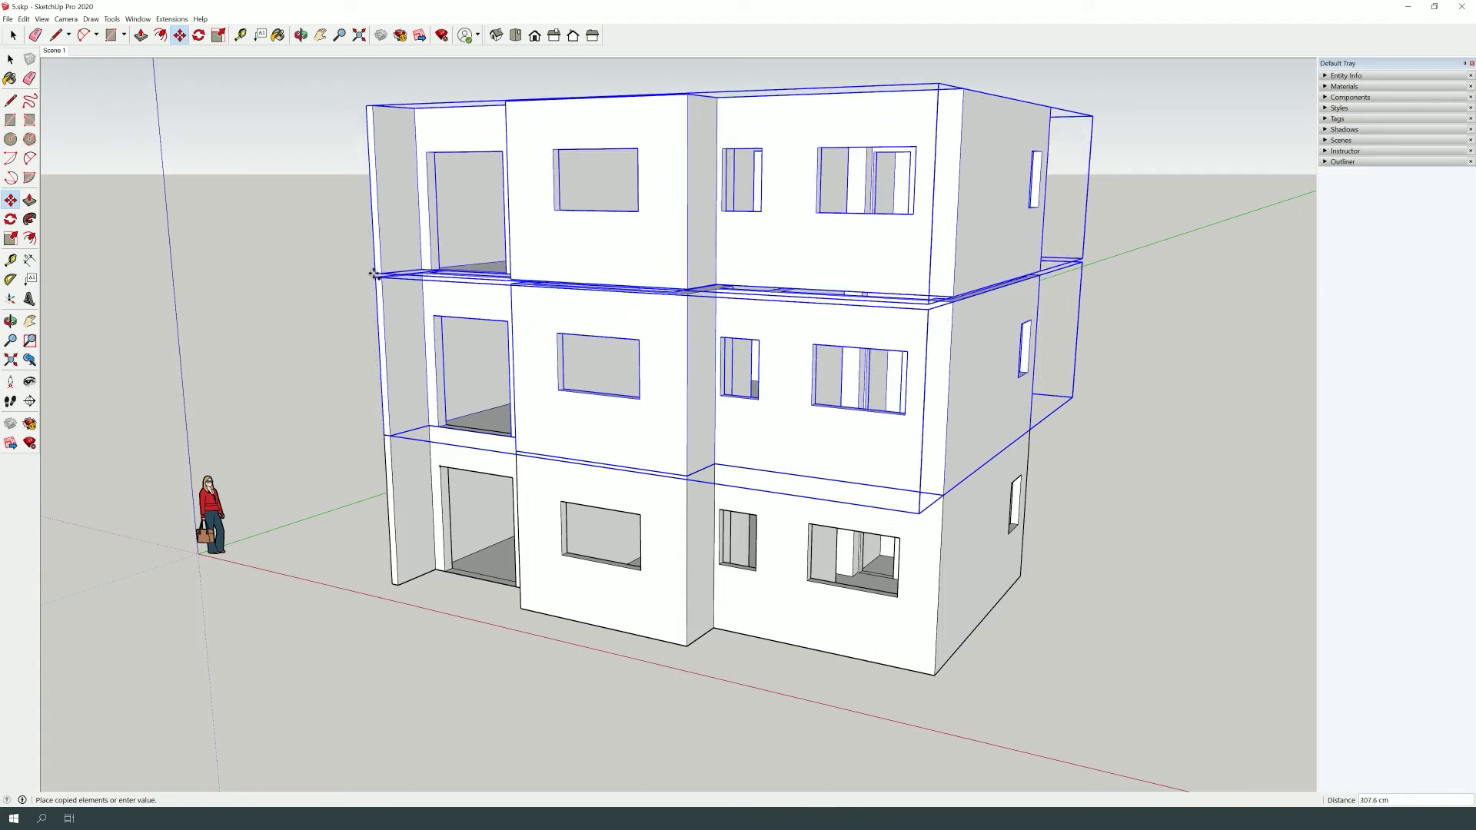
pyautogui.click(373, 277)
# Select all three storey groups with a selection window and combine them into one parent group.
pyautogui.scroll(-1, 375, 458)
pyautogui.moveTo(375, 459); pyautogui.dragTo(492, 454, button='middle')
pyautogui.press('space')
pyautogui.moveTo(906, 690); pyautogui.dragTo(465, 177)
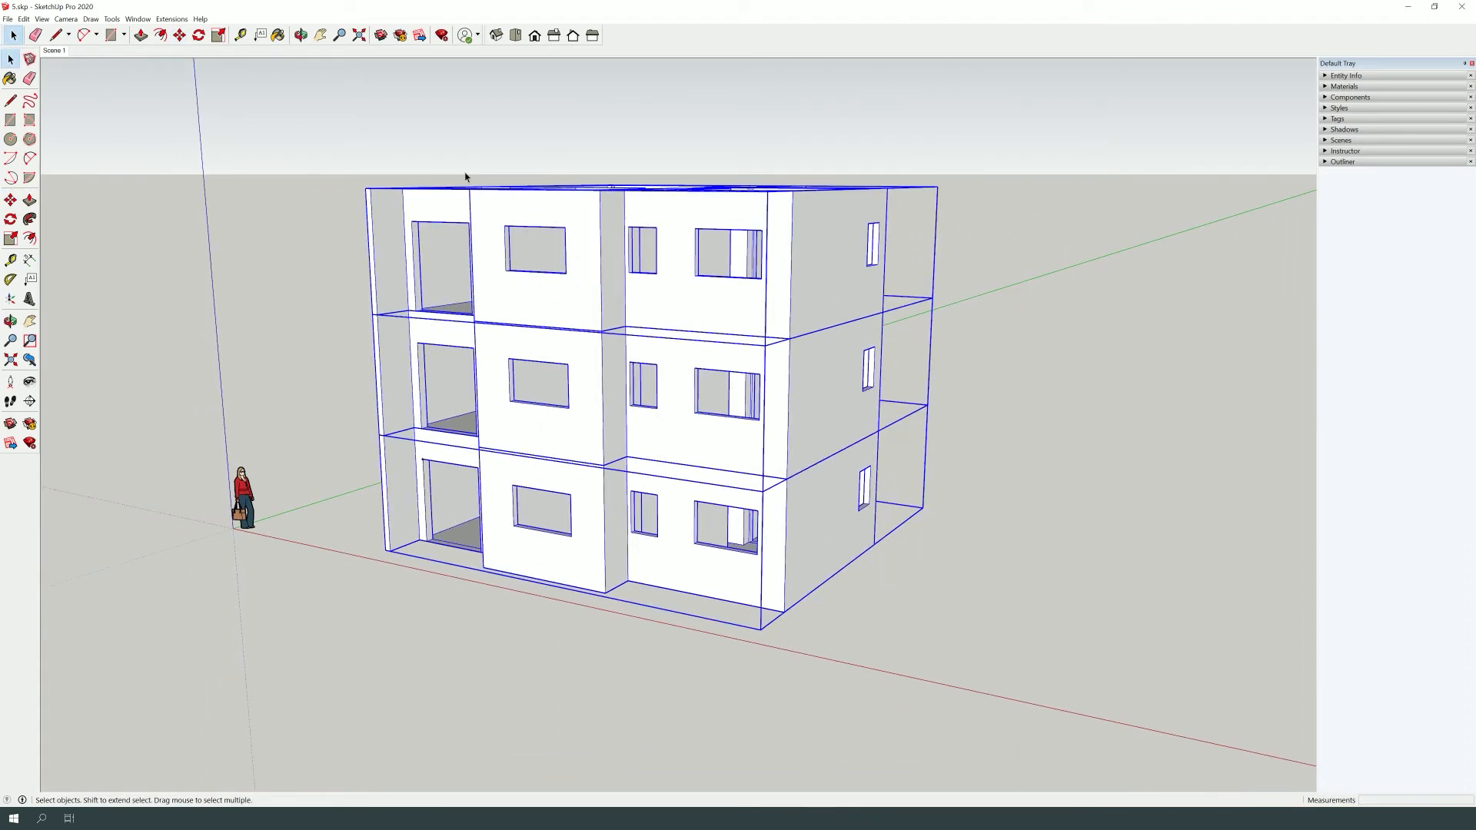
pyautogui.rightClick(542, 292)
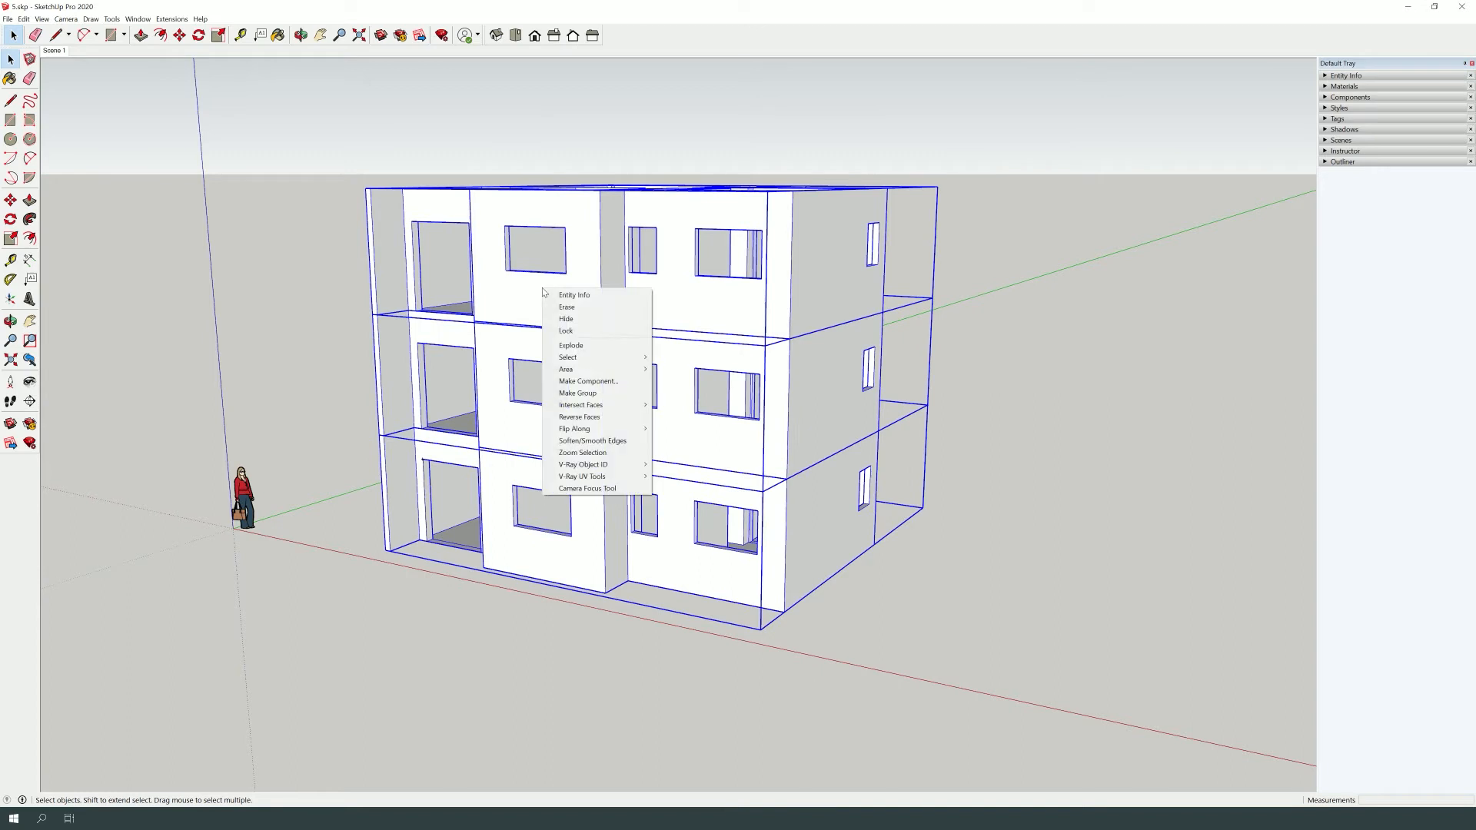
pyautogui.click(573, 393)
# Open the parent group and enter the ground, middle and top storey groups one after another.
pyautogui.doubleClick(597, 508)
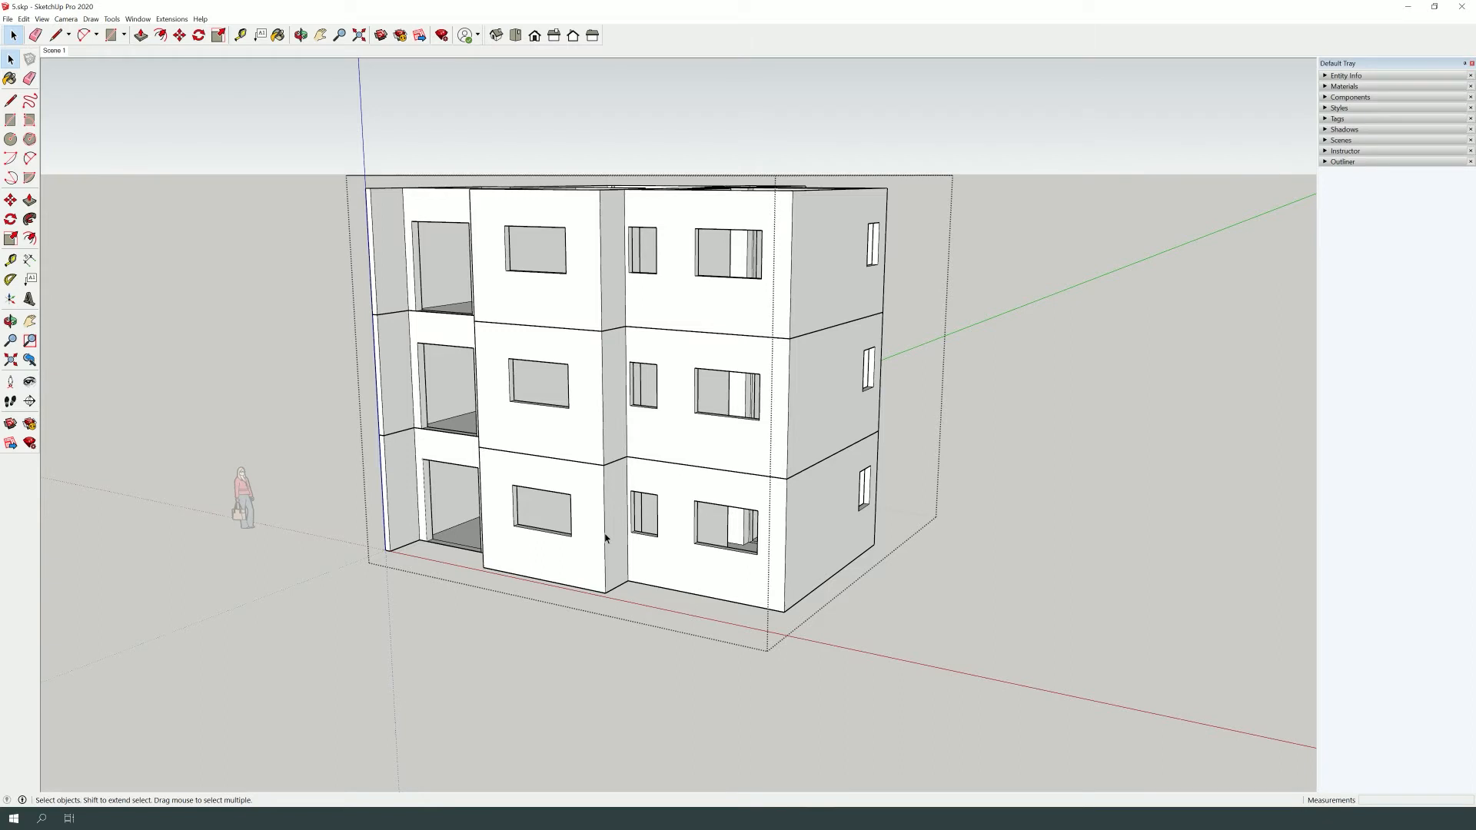
pyautogui.doubleClick(606, 538)
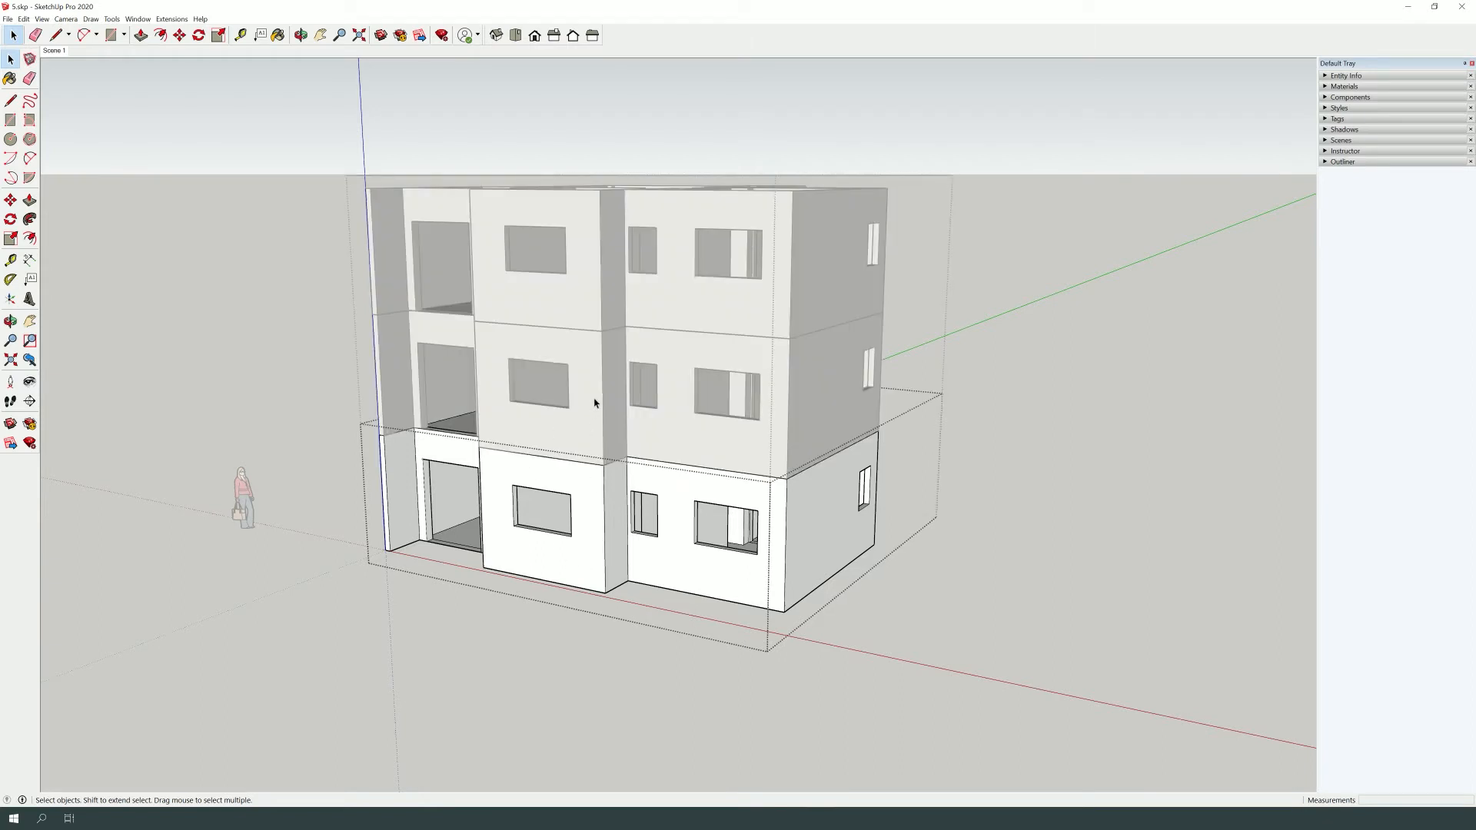
pyautogui.click(919, 487)
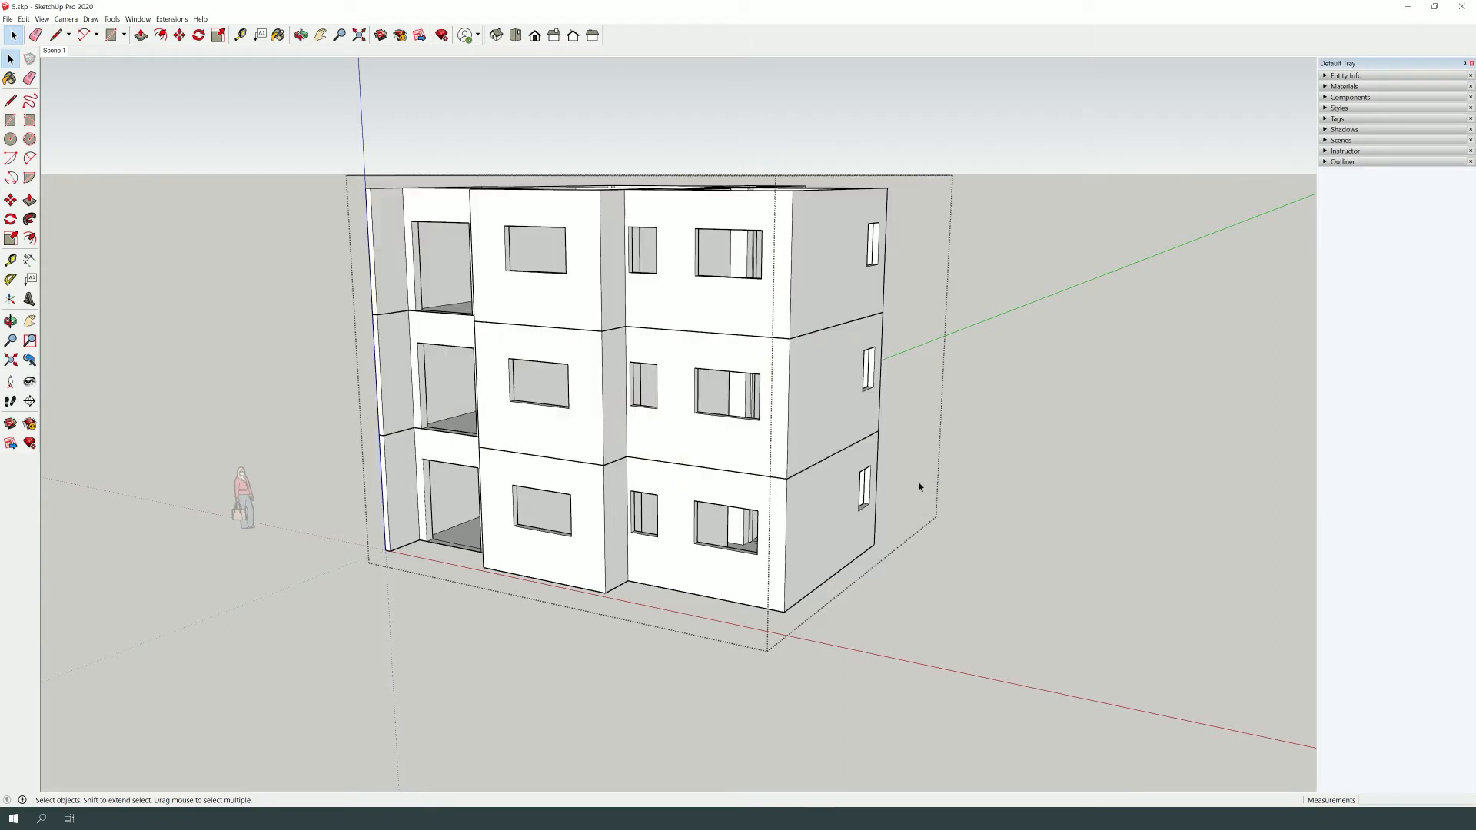
pyautogui.doubleClick(794, 396)
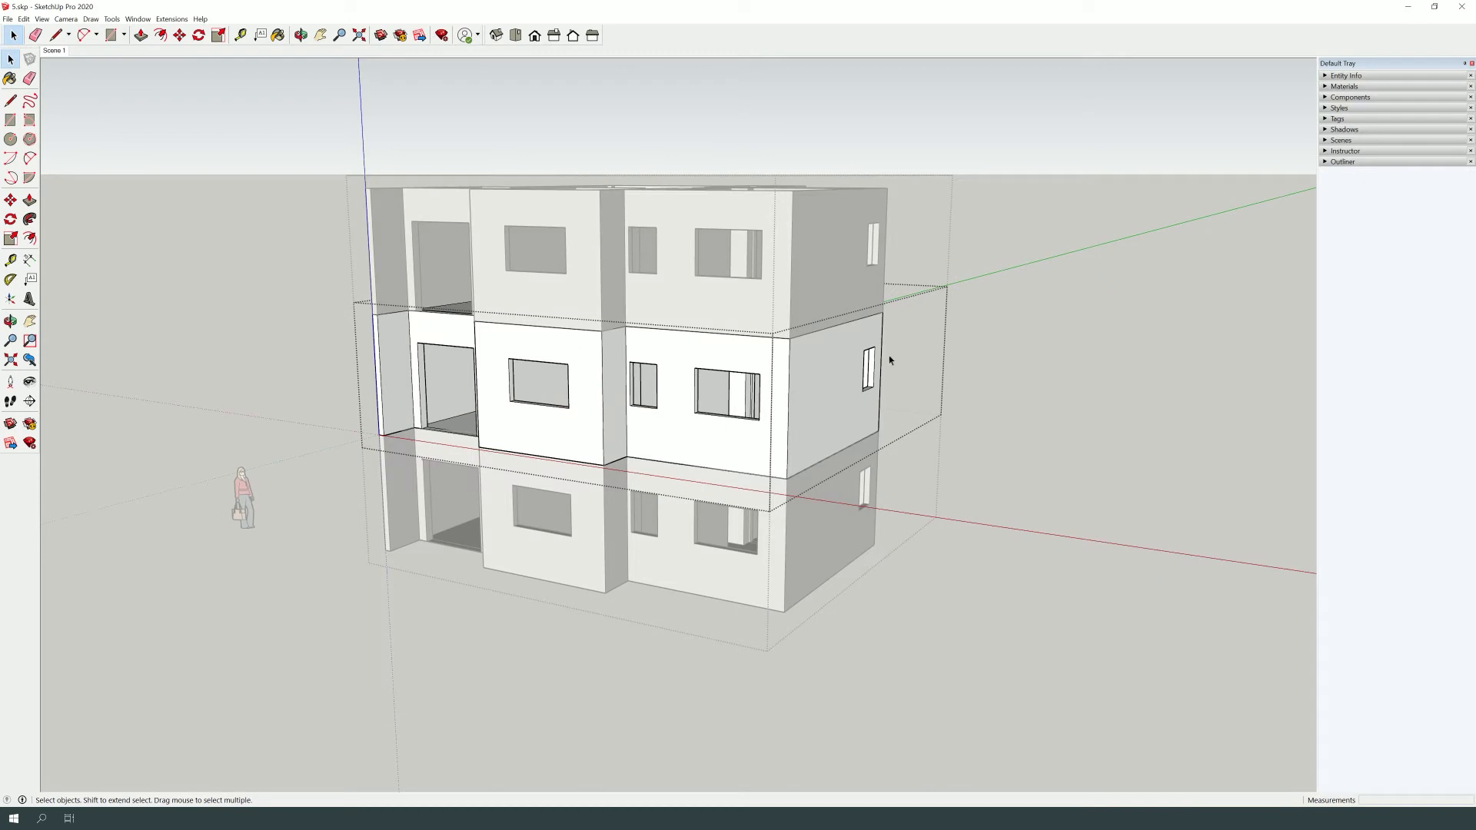
pyautogui.click(907, 251)
pyautogui.doubleClick(883, 246)
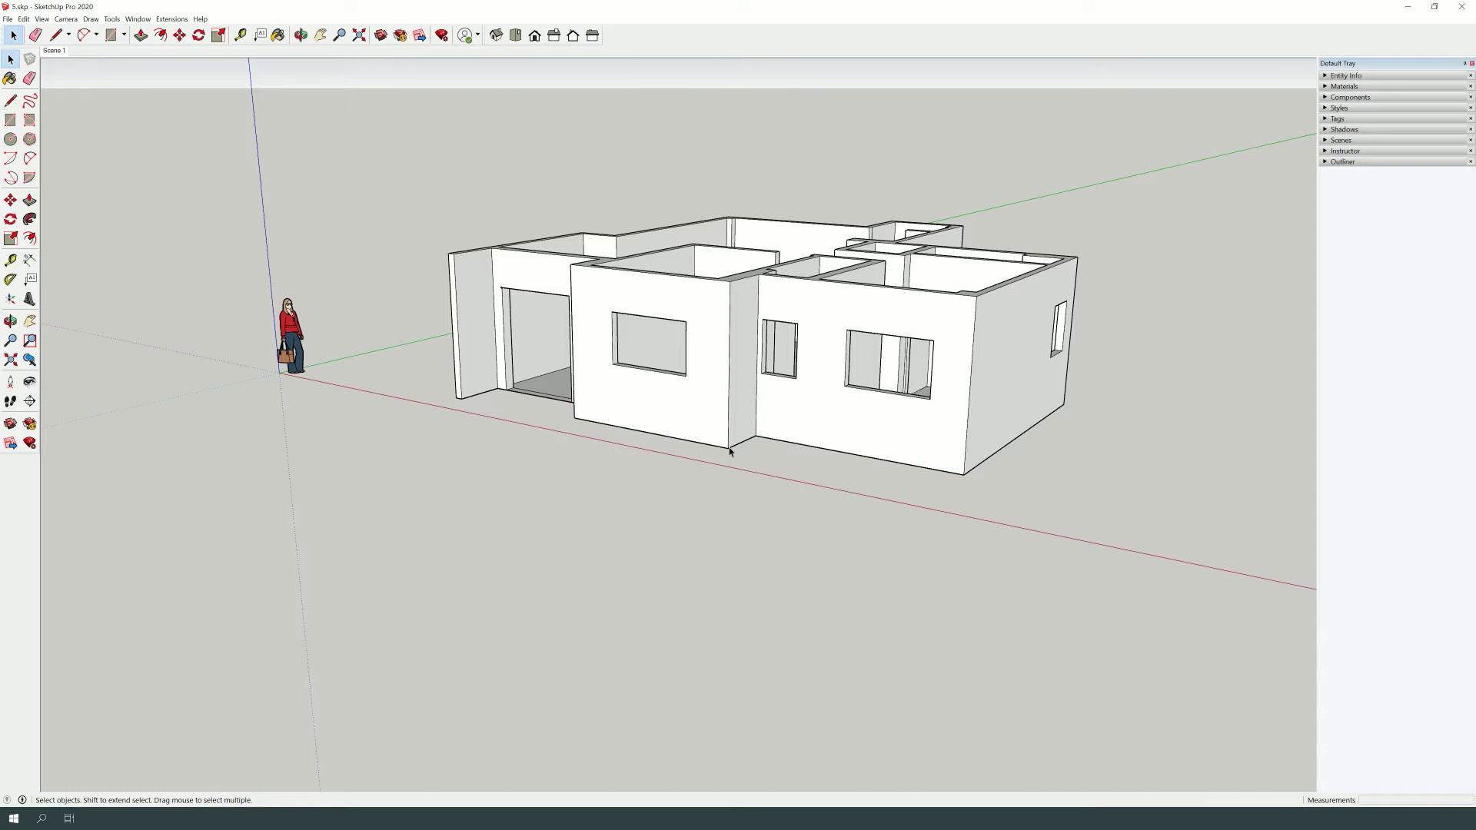
# Select all connected house walls, and clear and reselect the whole house with a selection window.
pyautogui.tripleClick(729, 450)
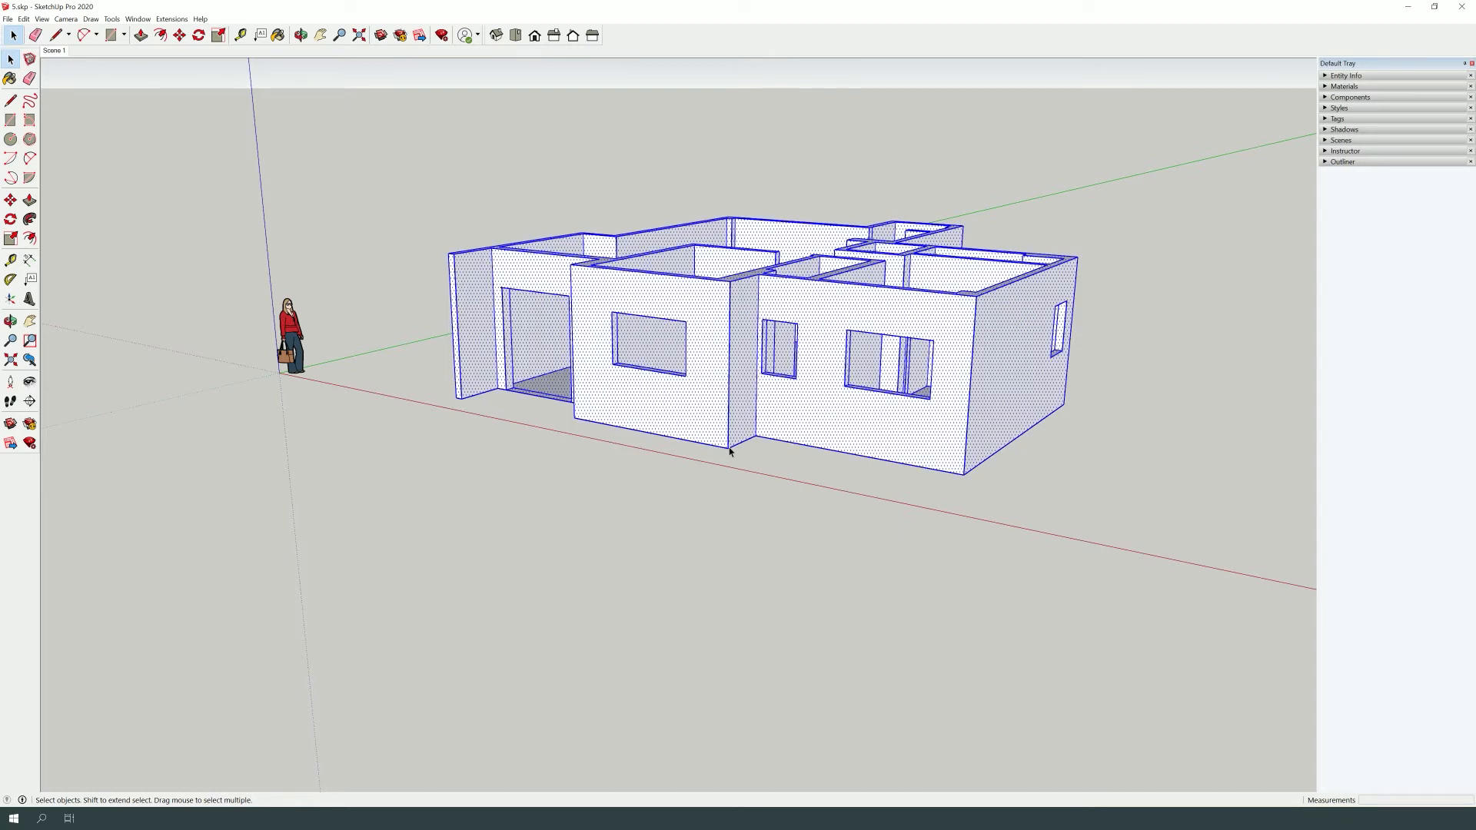
pyautogui.scroll(-1, 729, 449)
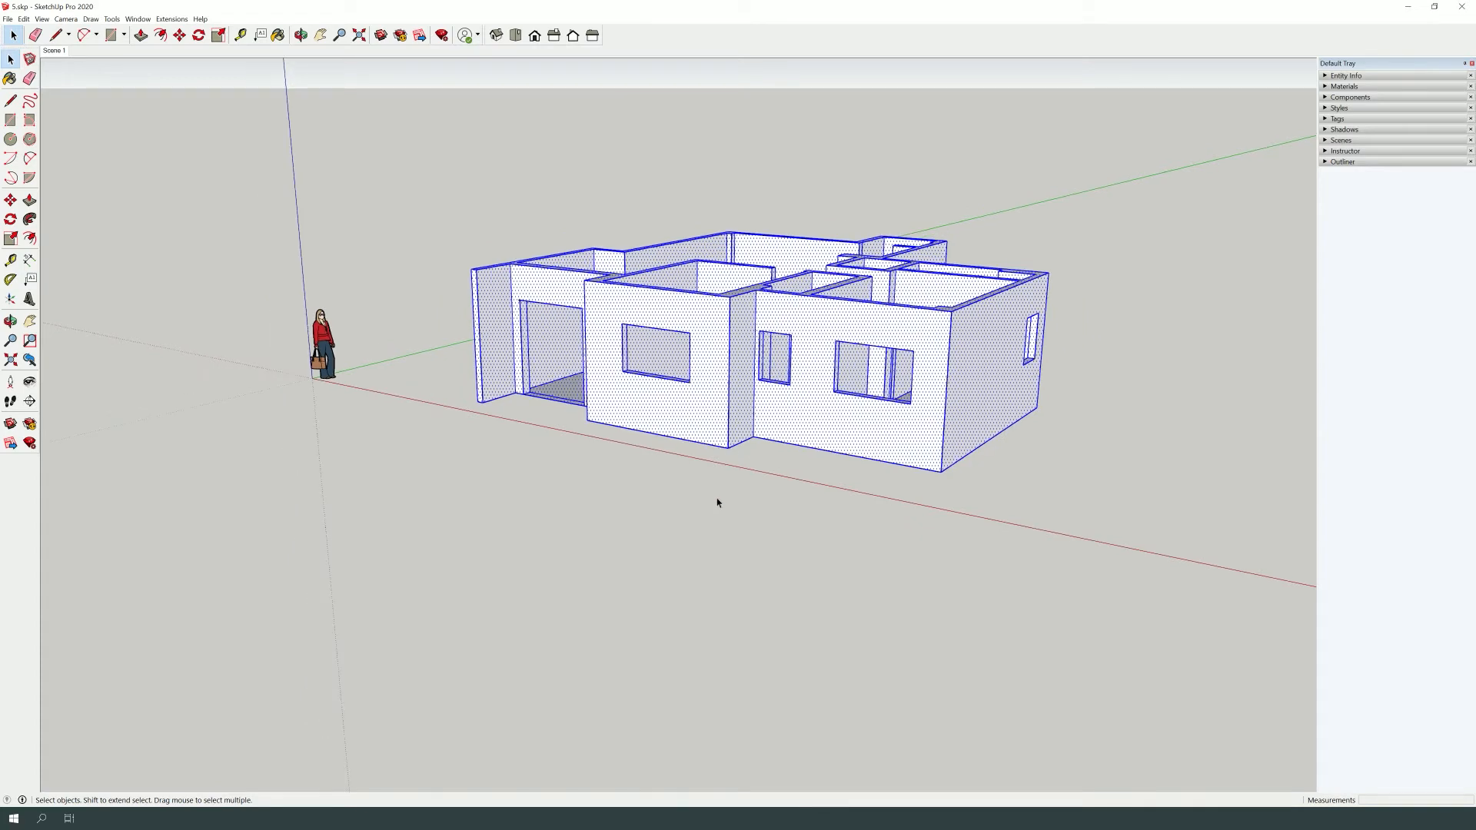
pyautogui.click(717, 497)
pyautogui.moveTo(408, 145); pyautogui.dragTo(1179, 529)
pyautogui.moveTo(668, 260); pyautogui.dragTo(576, 230)
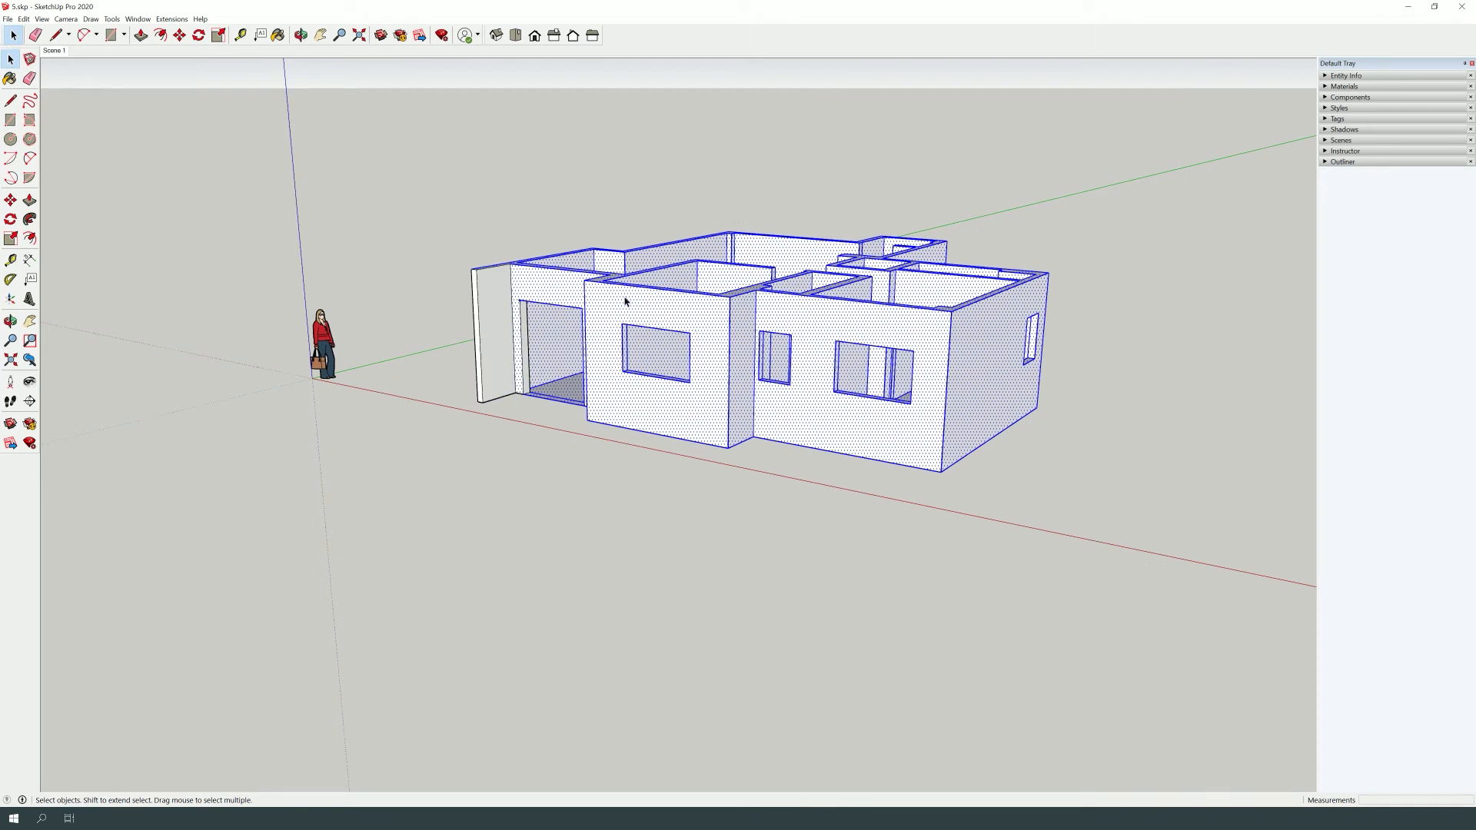
pyautogui.moveTo(408, 115); pyautogui.dragTo(1103, 537)
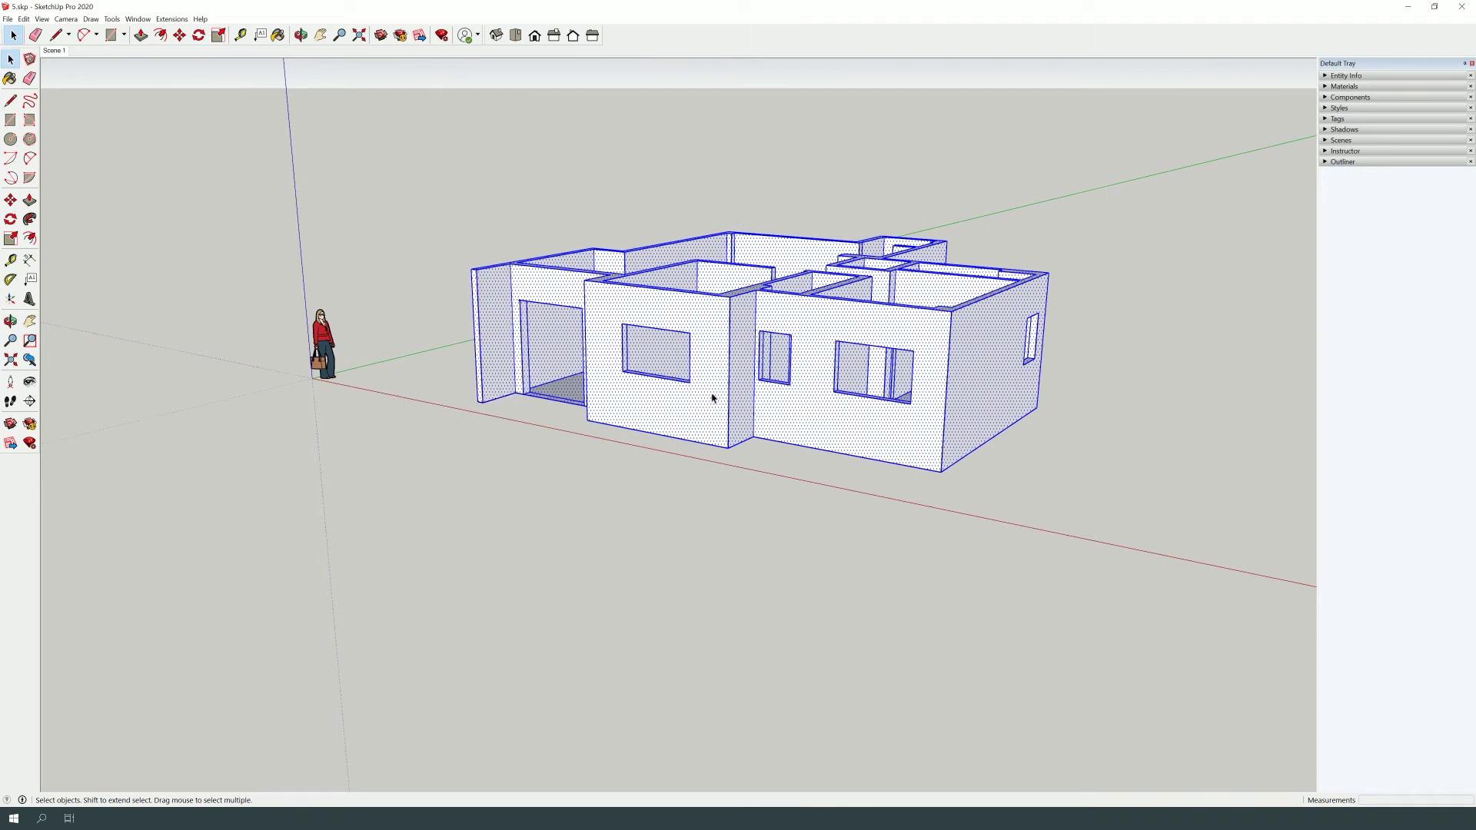
# Make a component from the selected house walls and undo its creation.
pyautogui.rightClick(713, 398)
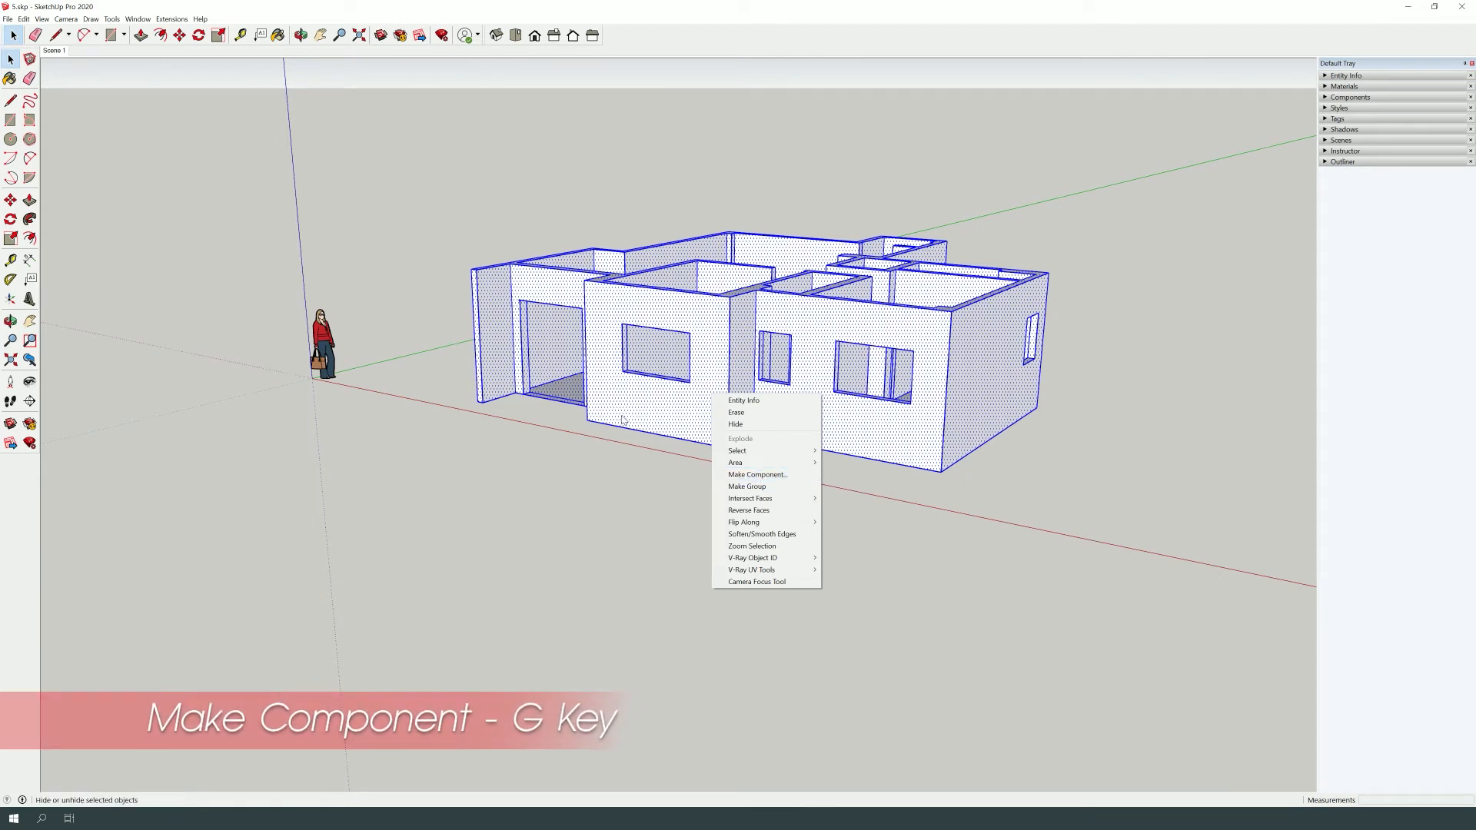
pyautogui.press('g')
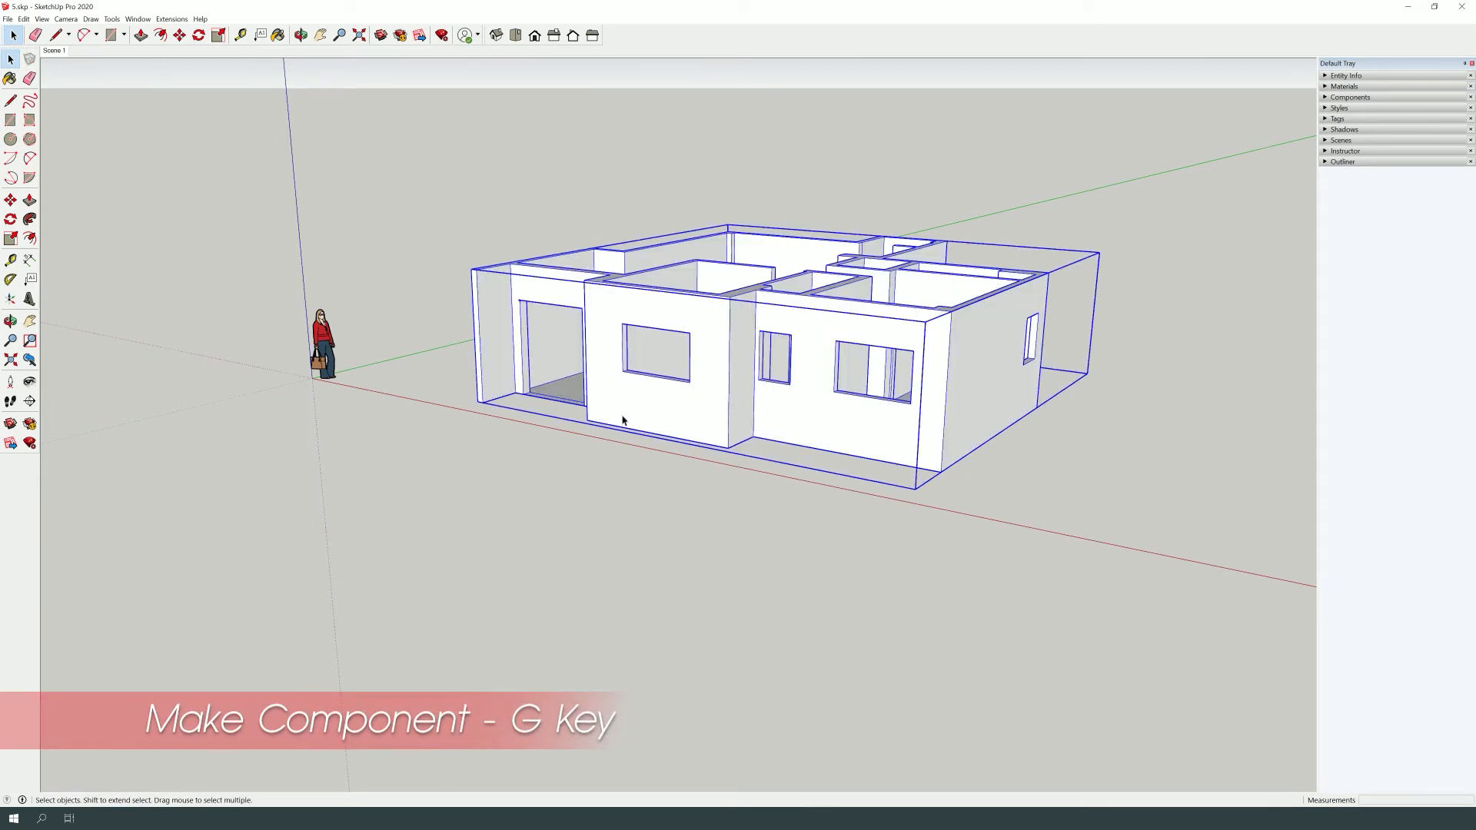
pyautogui.press('z')
pyautogui.hotkey('ctrl', 't')
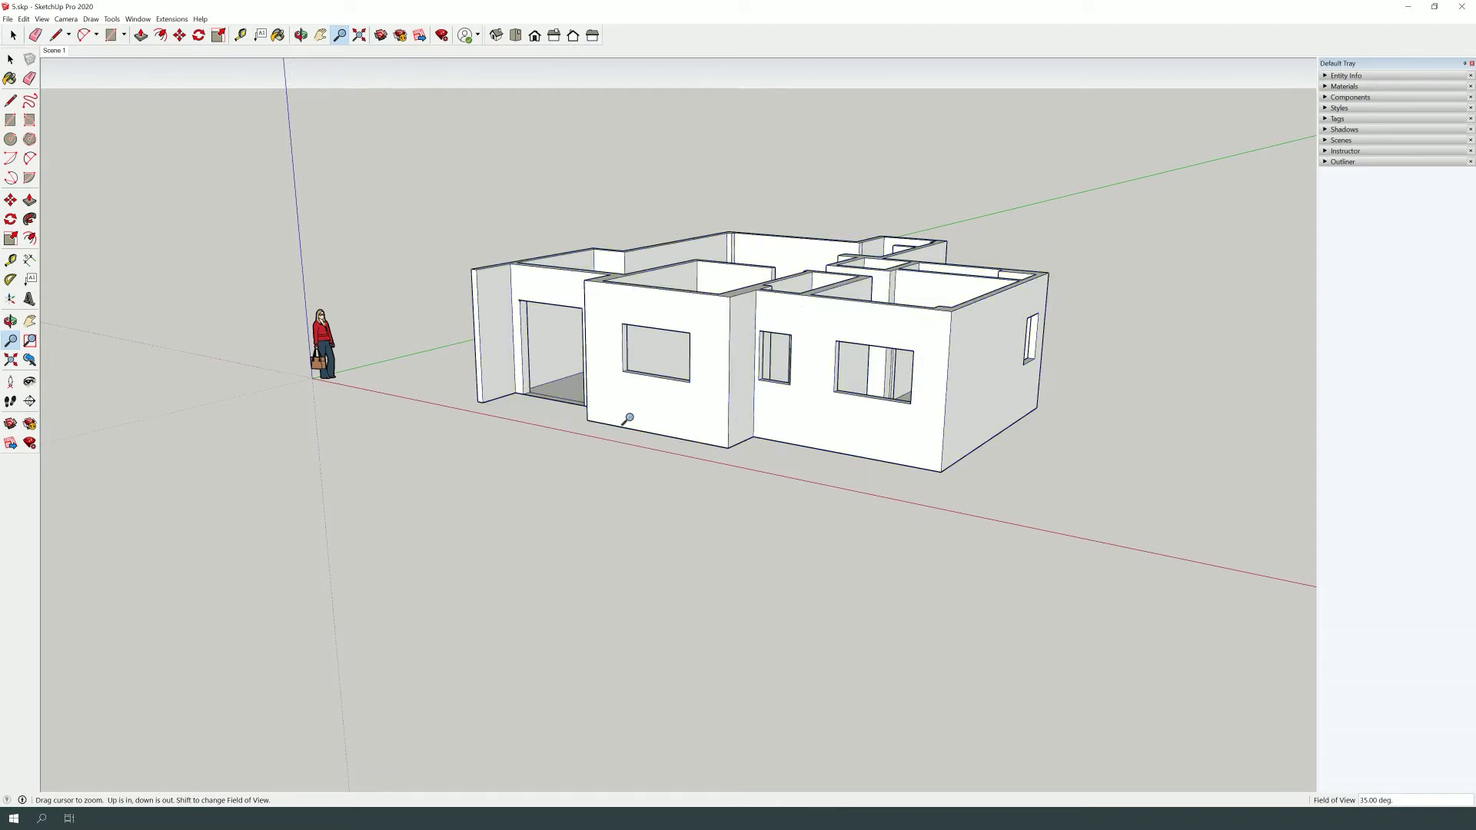
# Select all the connected house walls and create a component from them.
pyautogui.press('space')
pyautogui.tripleClick(645, 419)
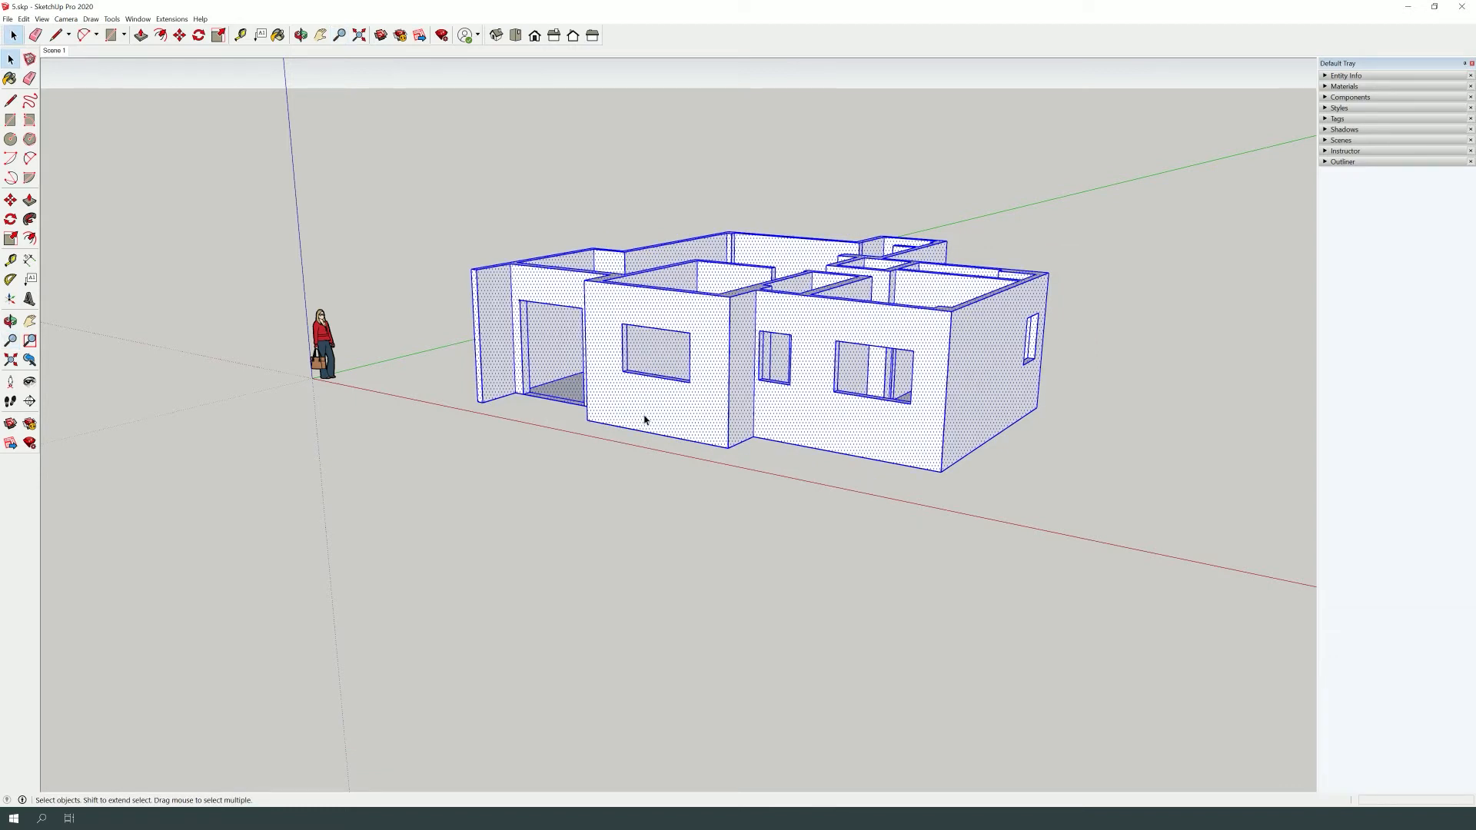
pyautogui.press('g')
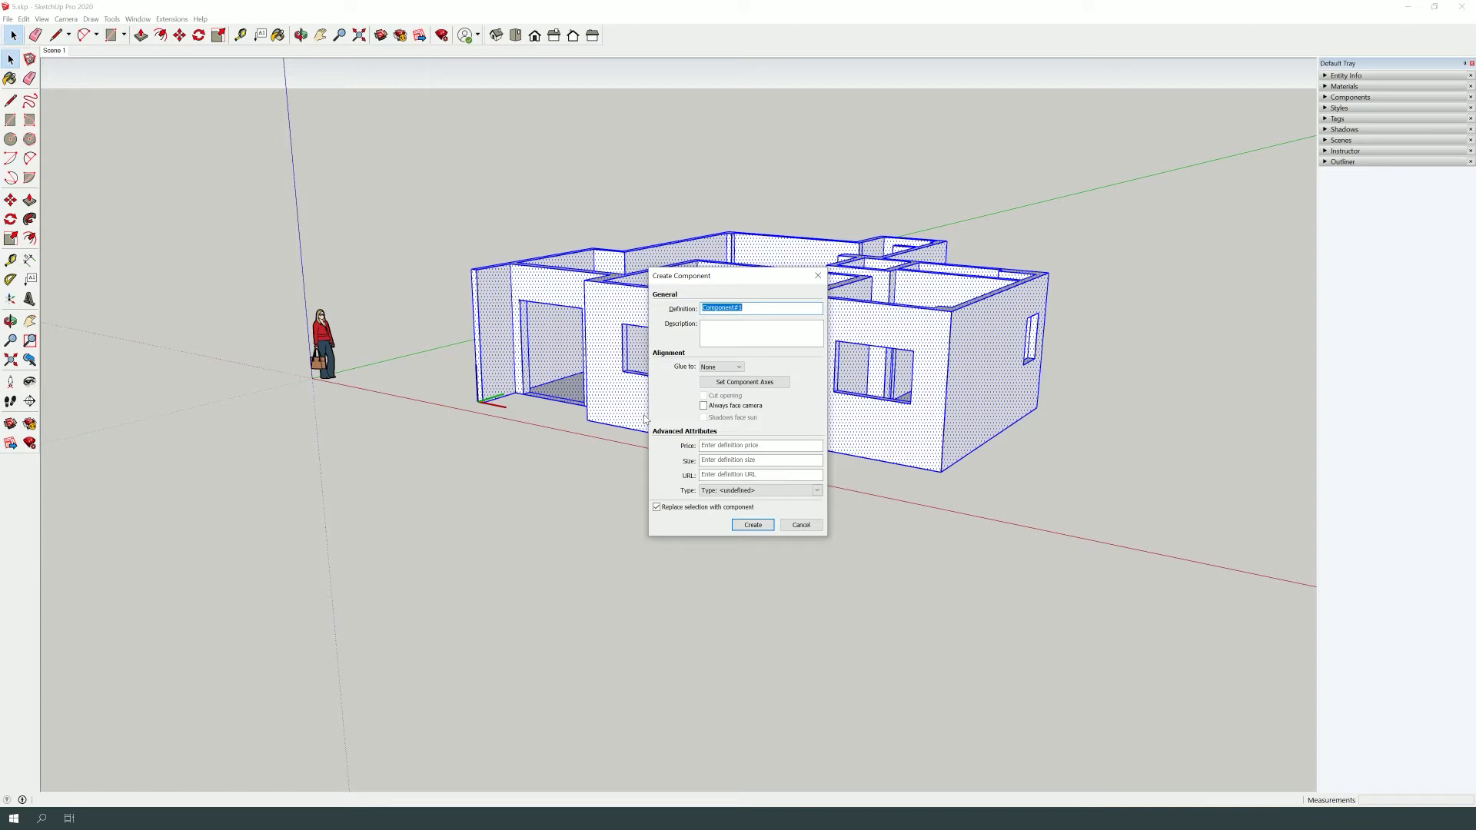
pyautogui.press('BackSpace')
pyautogui.press('Return')
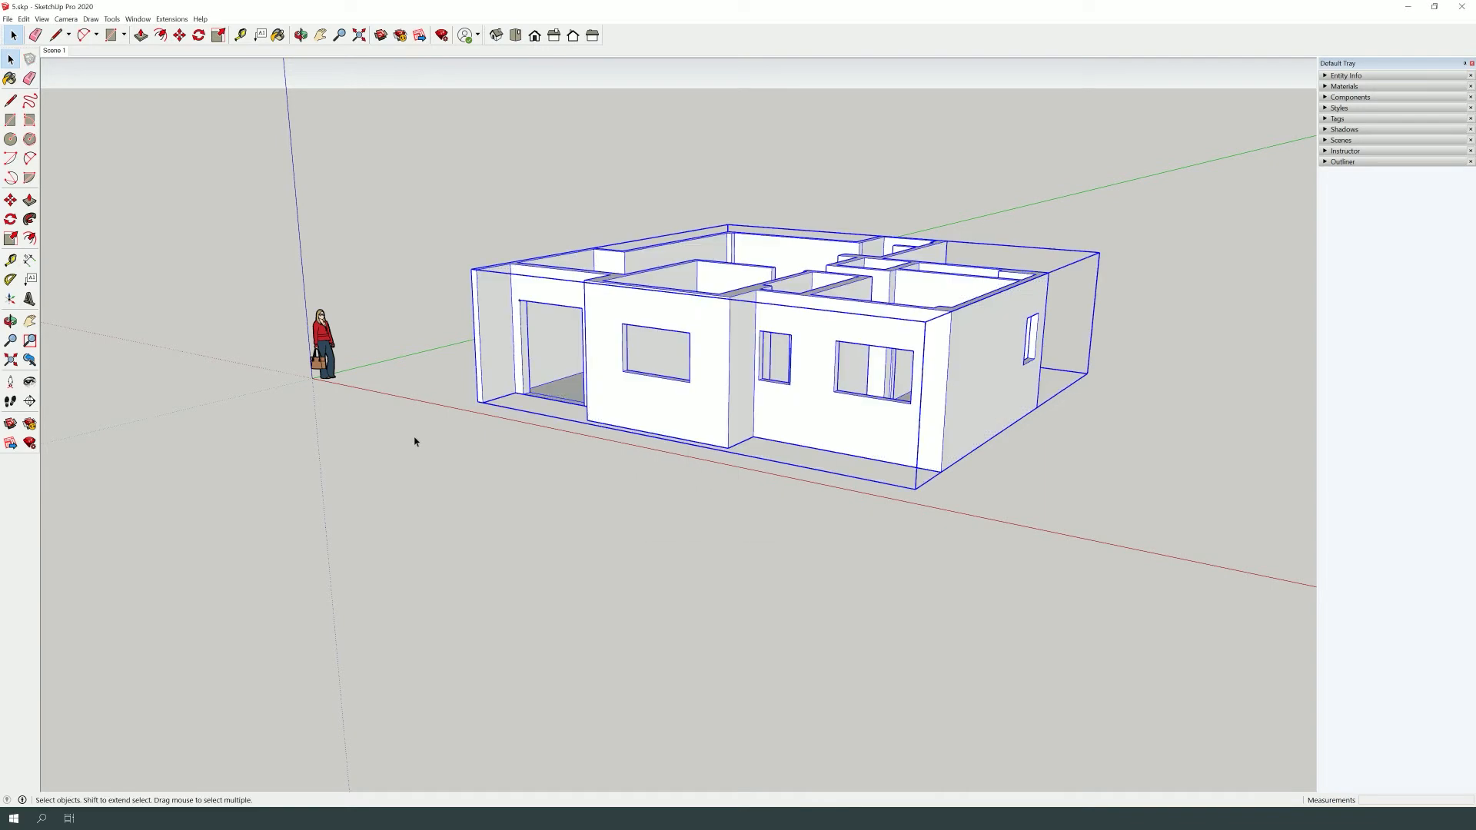
# Copy the house component 300 cm straight up from its bottom corner and multiply the copy to stack five storeys.
pyautogui.press('m')
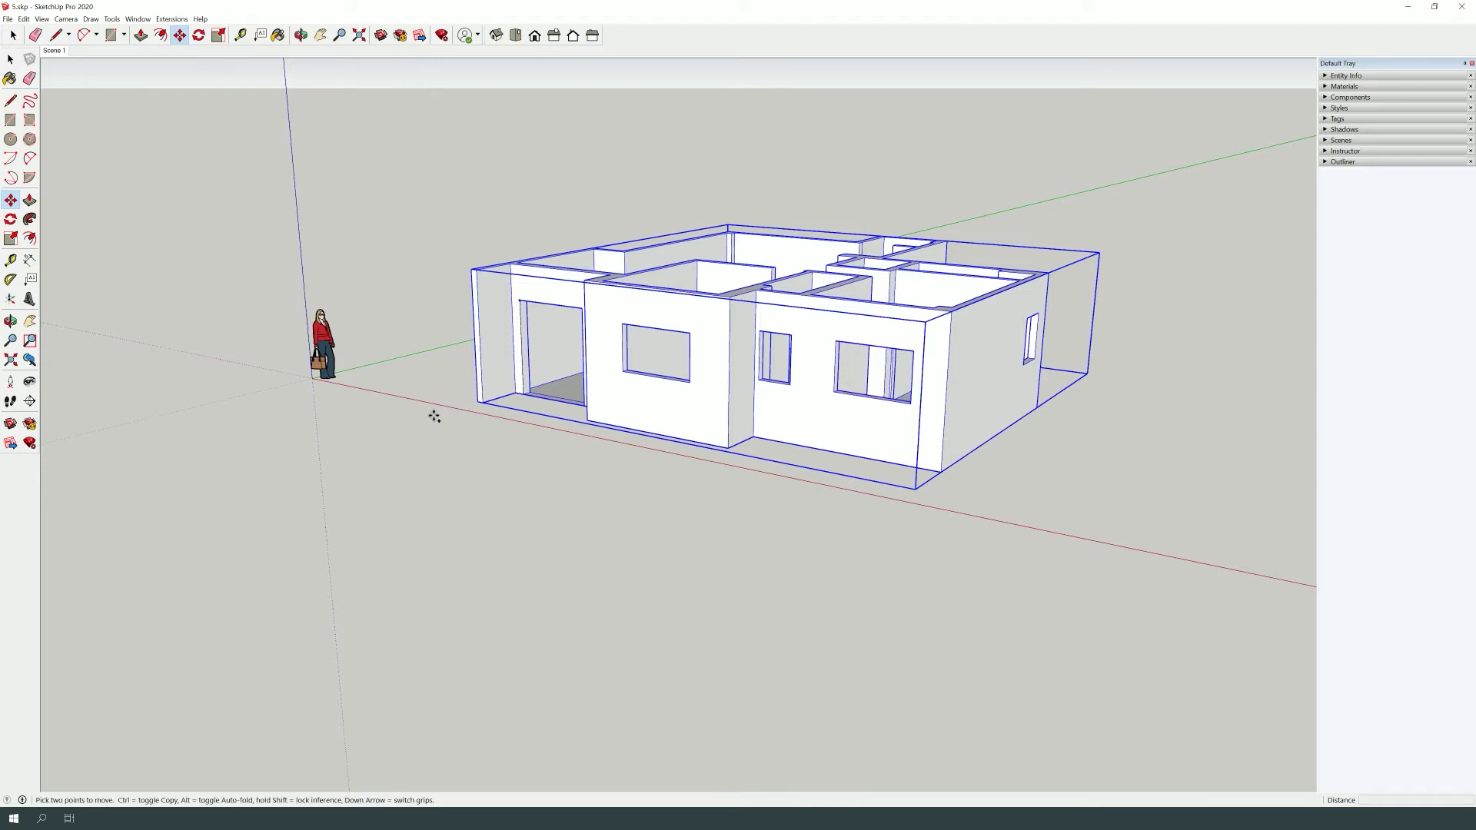
pyautogui.click(475, 402)
pyautogui.press('ctrl')
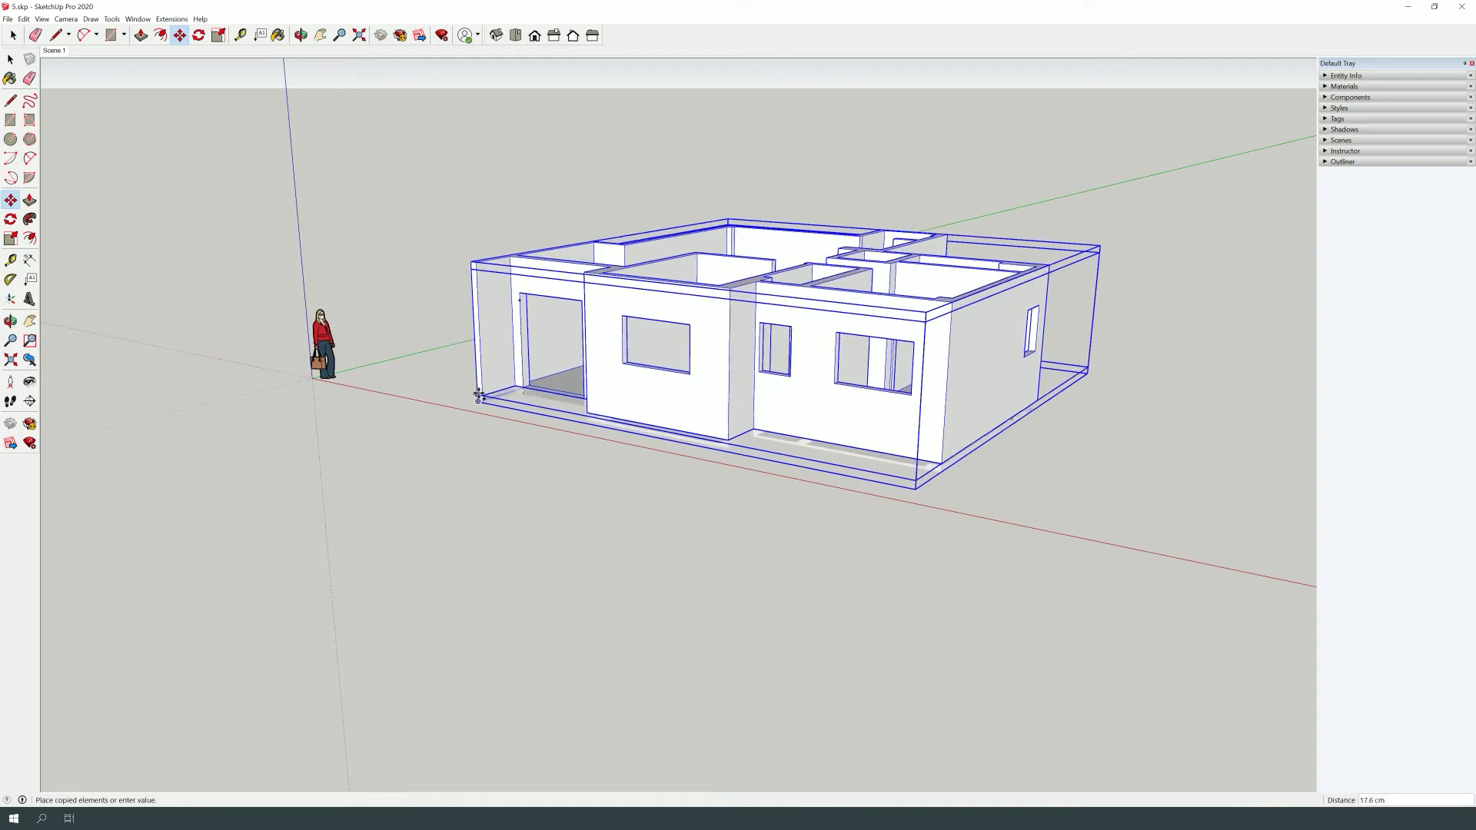
pyautogui.click(474, 266)
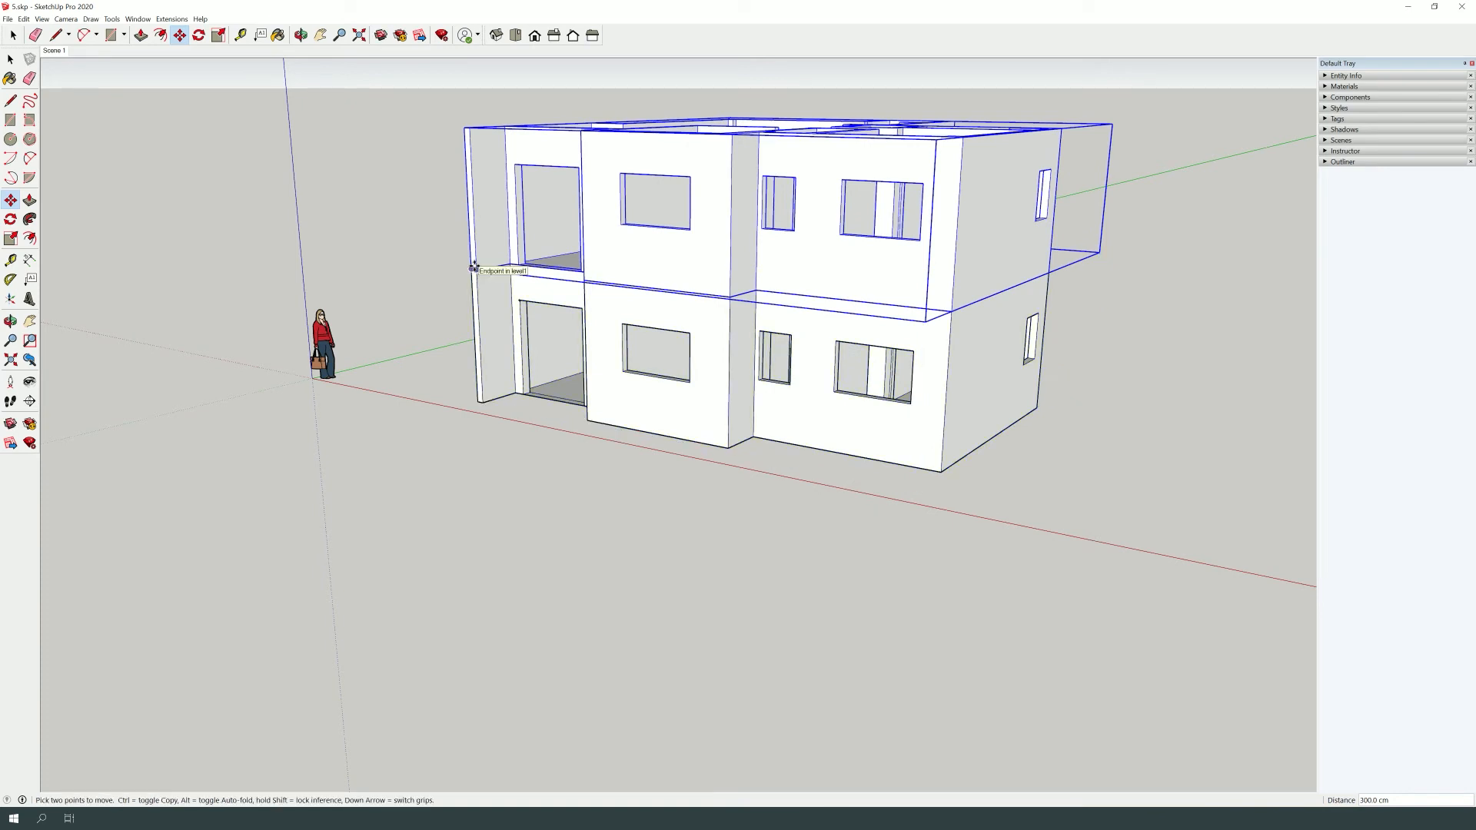
pyautogui.write('*')
pyautogui.press('Return')
pyautogui.press('space')
# Select the stacked storey components one after another, up and down the tower, to examine the separate copies.
pyautogui.scroll(-6, 494, 444)
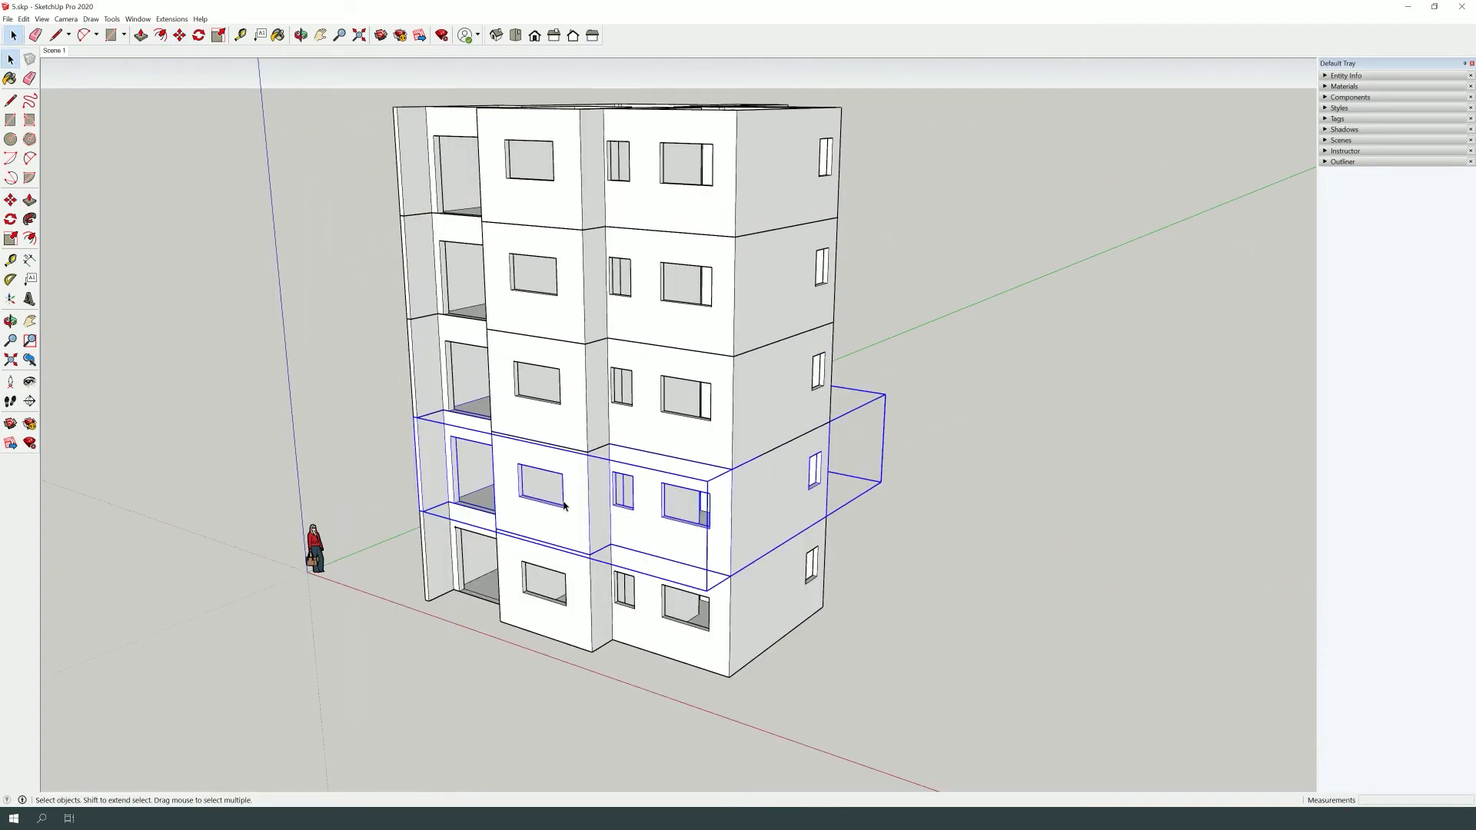
pyautogui.click(591, 619)
pyautogui.click(584, 438)
pyautogui.click(589, 394)
pyautogui.click(600, 277)
pyautogui.click(581, 225)
pyautogui.click(572, 334)
pyautogui.click(569, 398)
pyautogui.click(573, 481)
pyautogui.click(568, 596)
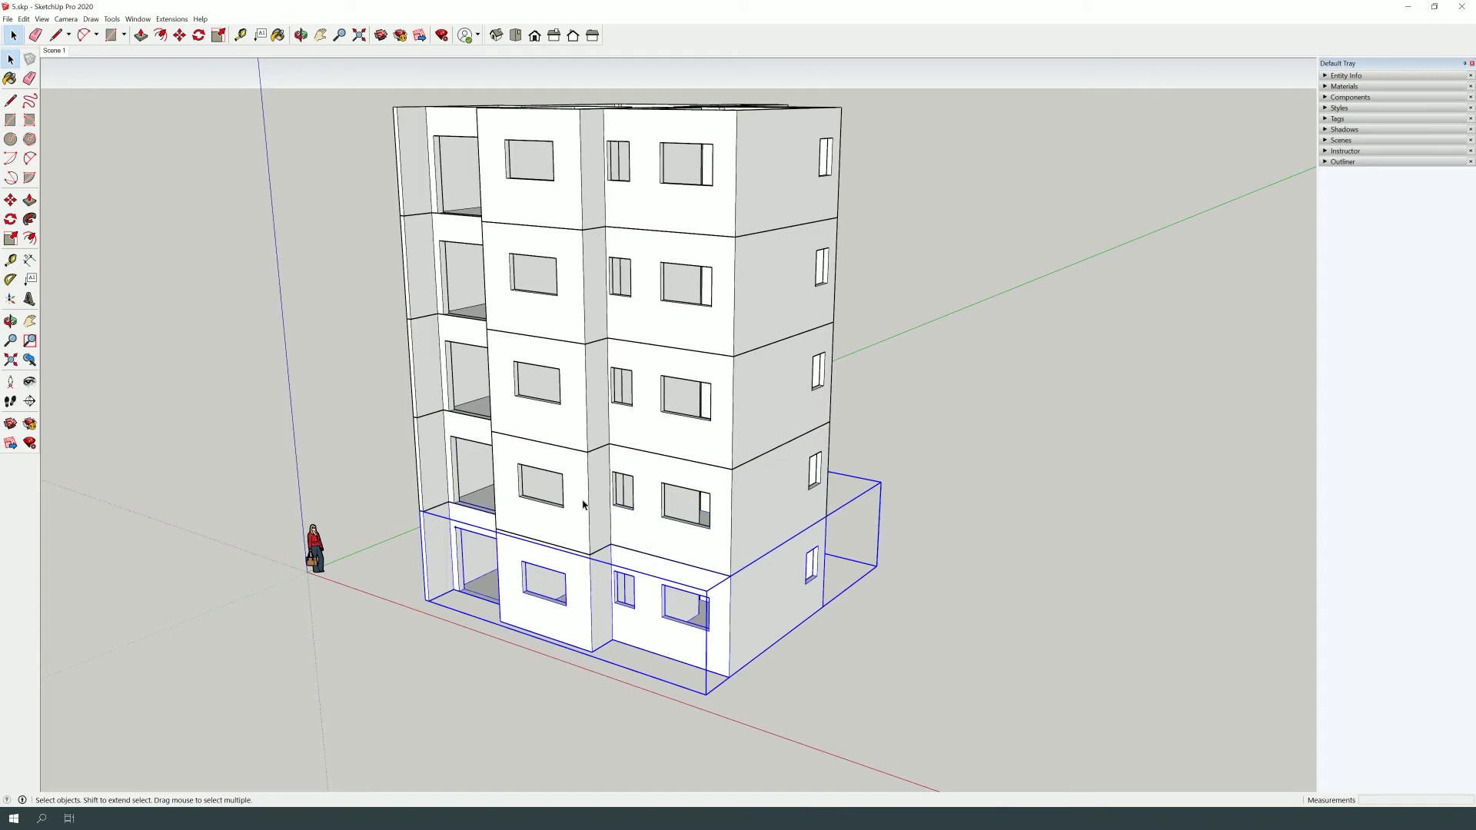
pyautogui.click(586, 508)
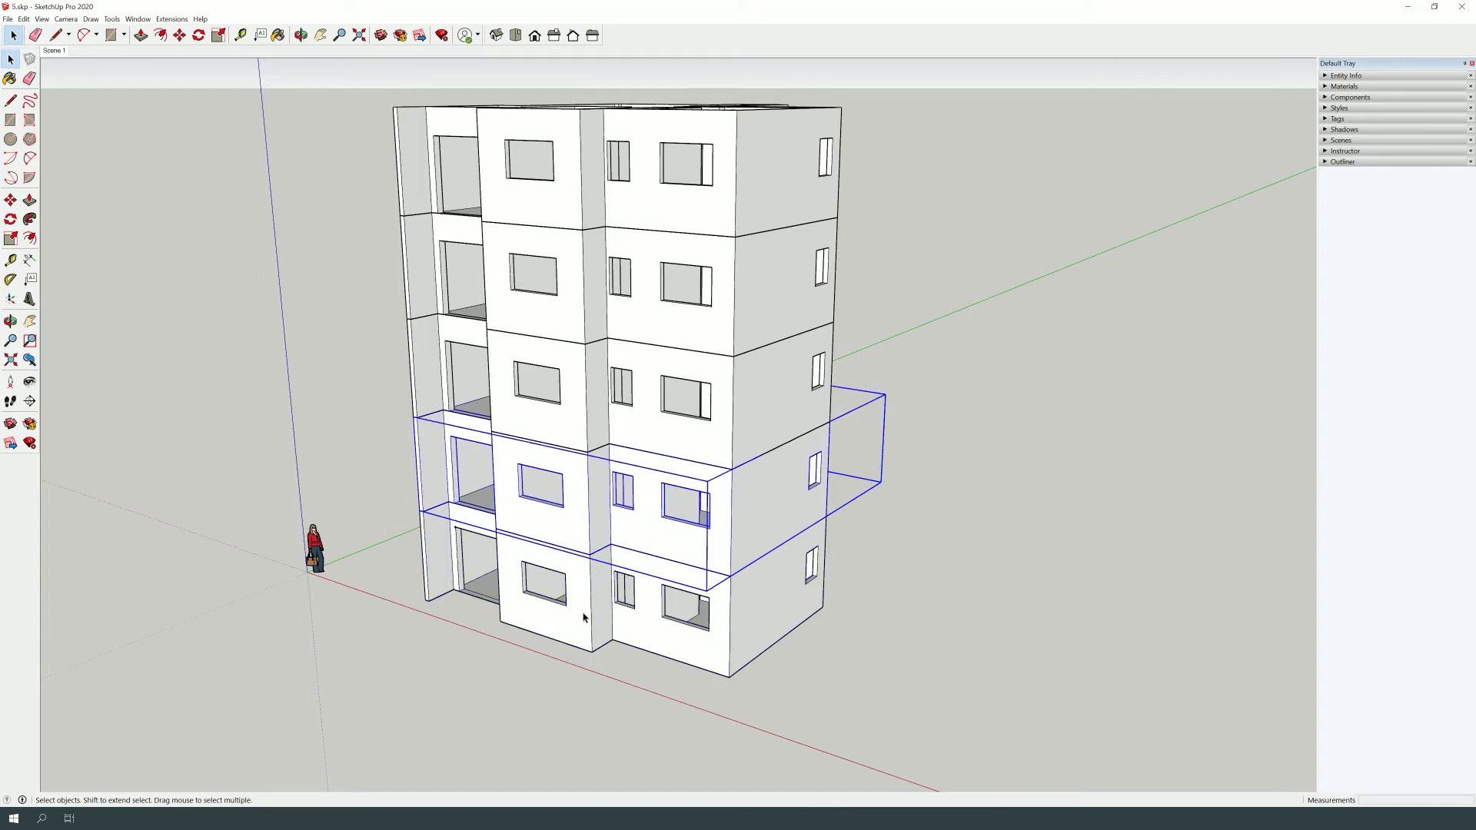
# Open the second storey component and raise the sill of the front window nearest the door opening 100 cm to close it.
pyautogui.doubleClick(559, 519)
pyautogui.scroll(3, 562, 520)
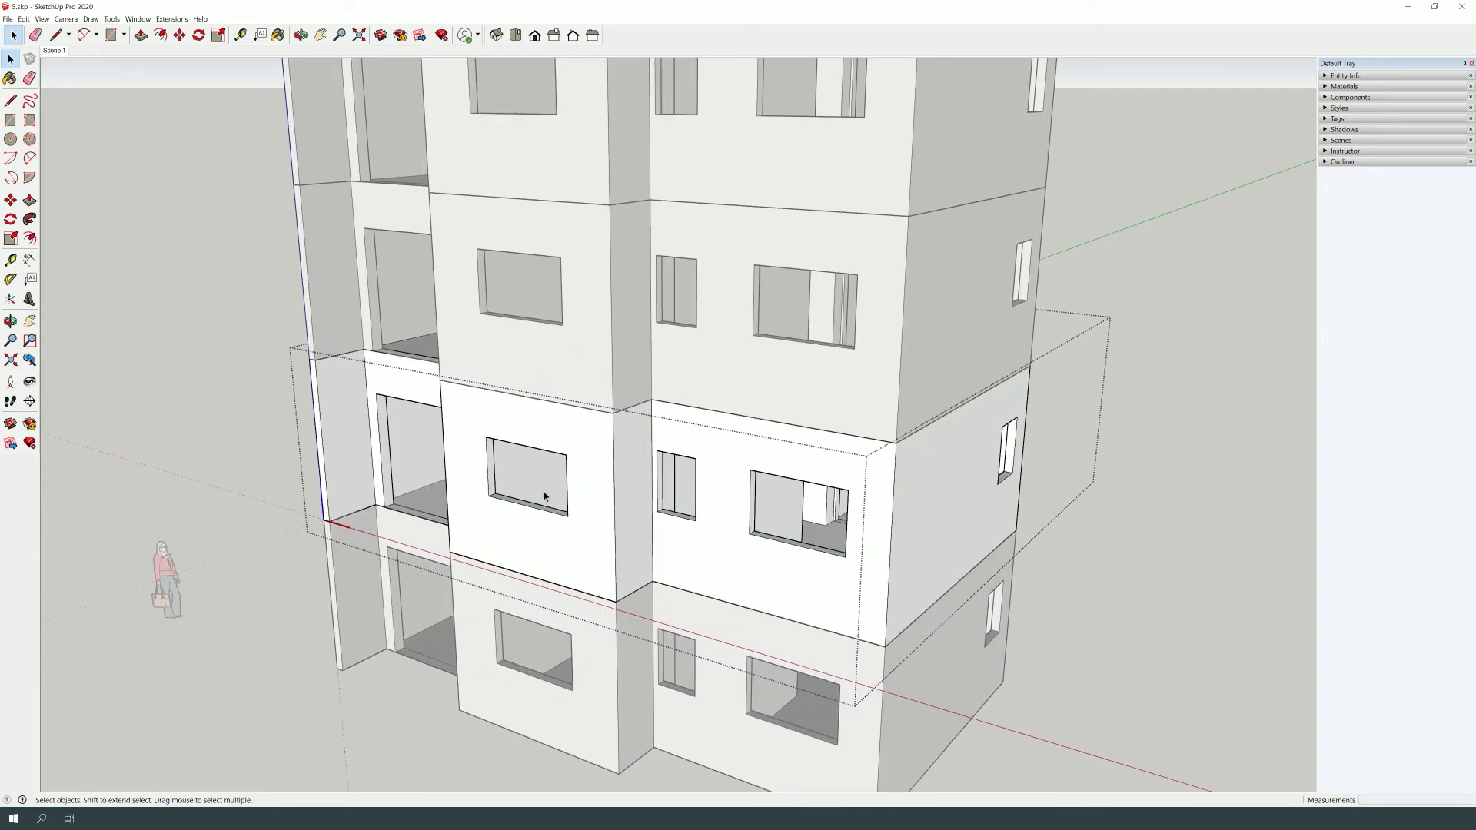
pyautogui.scroll(2, 545, 496)
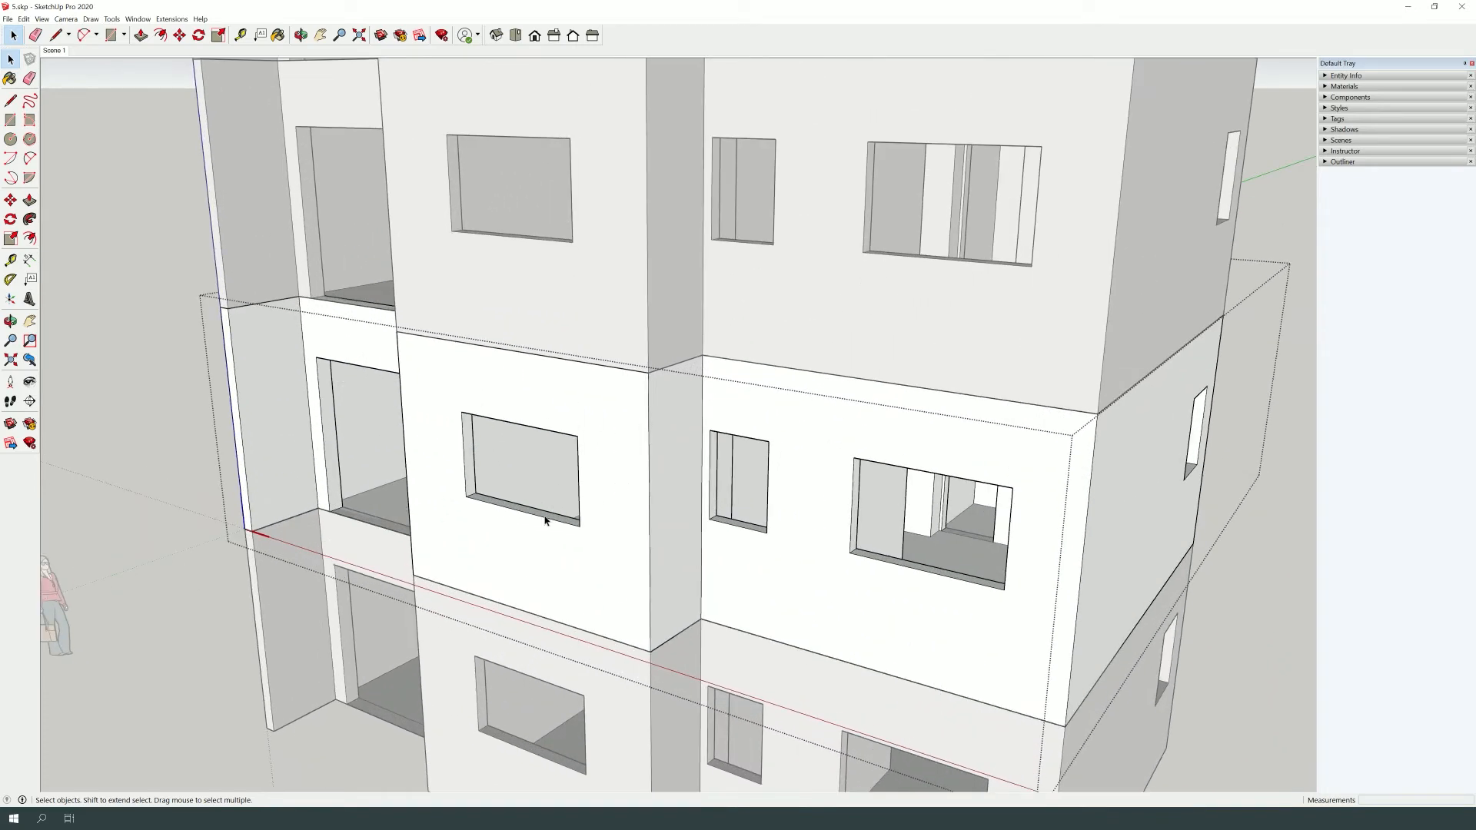
pyautogui.press('p')
pyautogui.moveTo(545, 522); pyautogui.dragTo(575, 444)
pyautogui.scroll(-8, 575, 445)
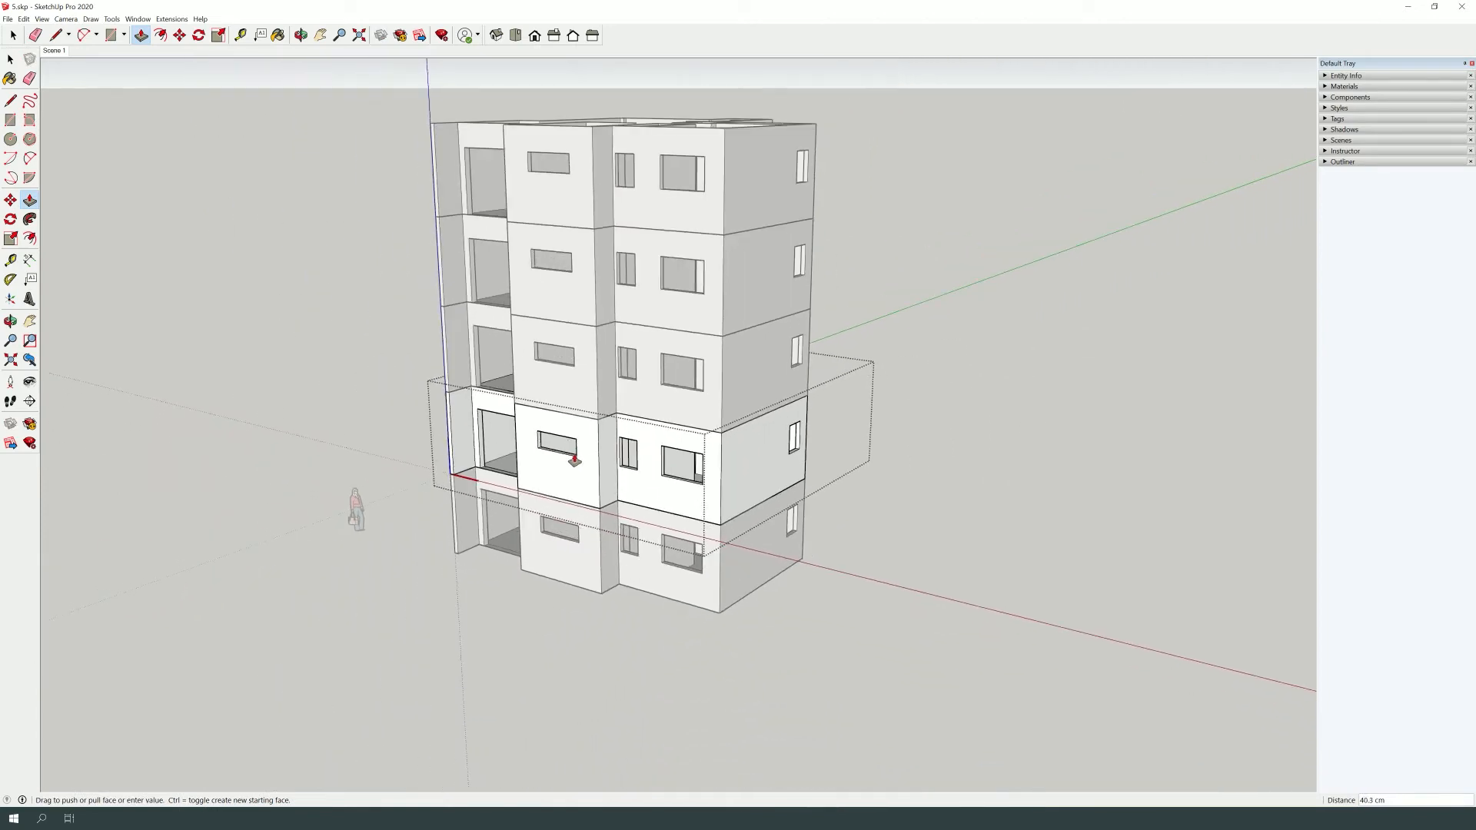
pyautogui.moveTo(571, 468); pyautogui.dragTo(577, 440)
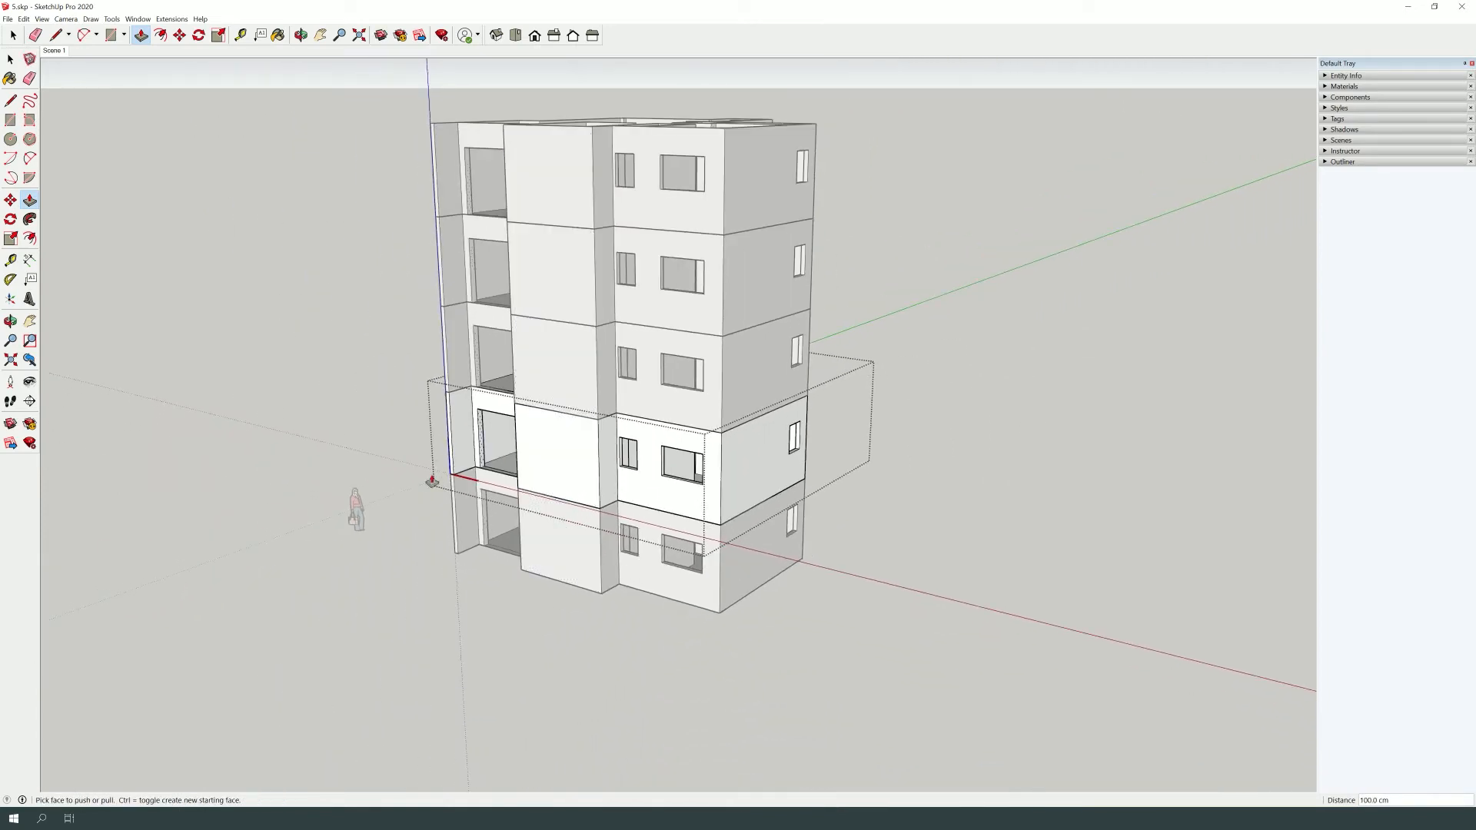
pyautogui.press('space')
pyautogui.click(482, 589)
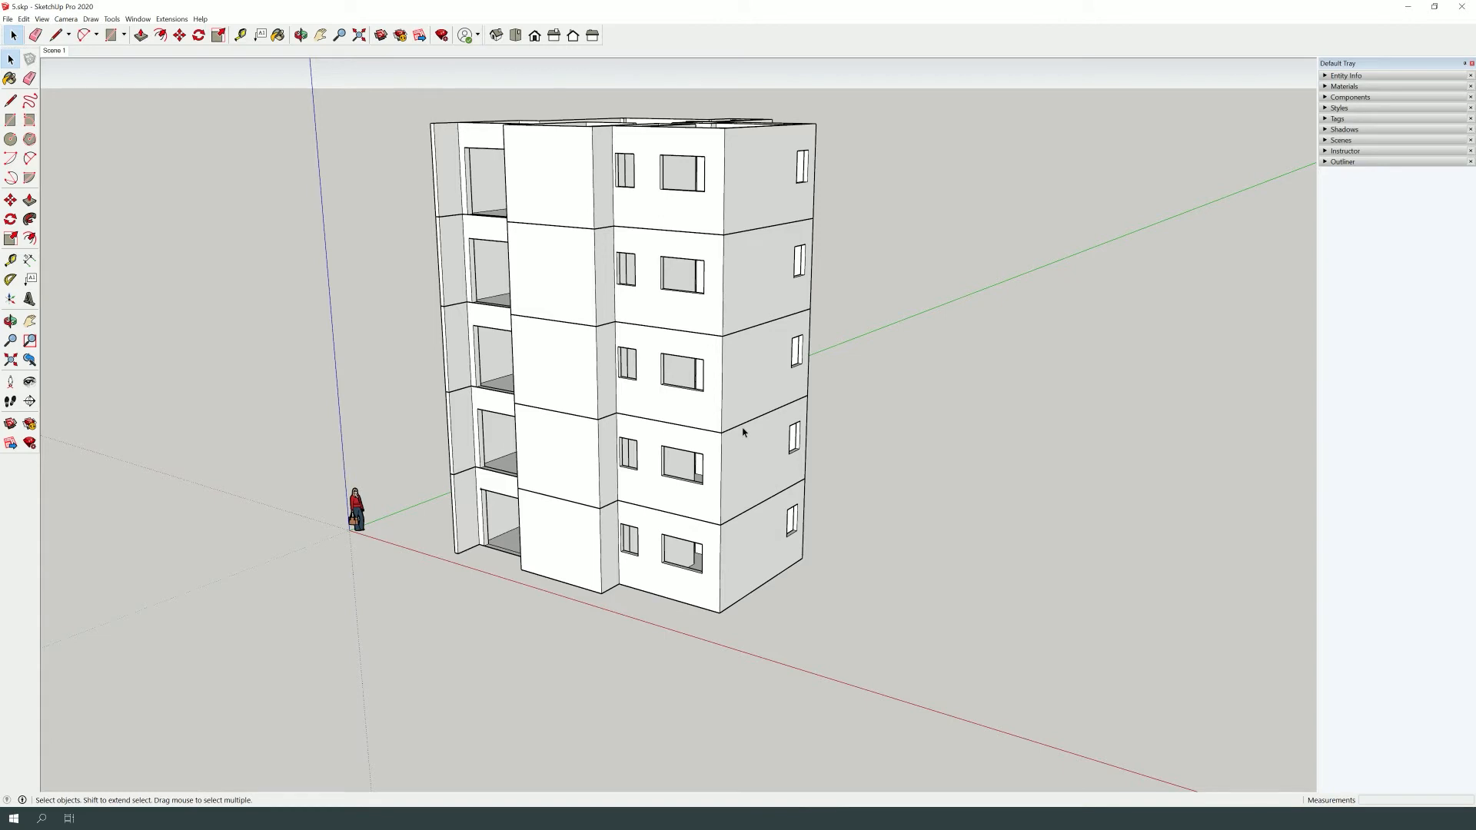
# Make the top storey component unique.
pyautogui.click(730, 197)
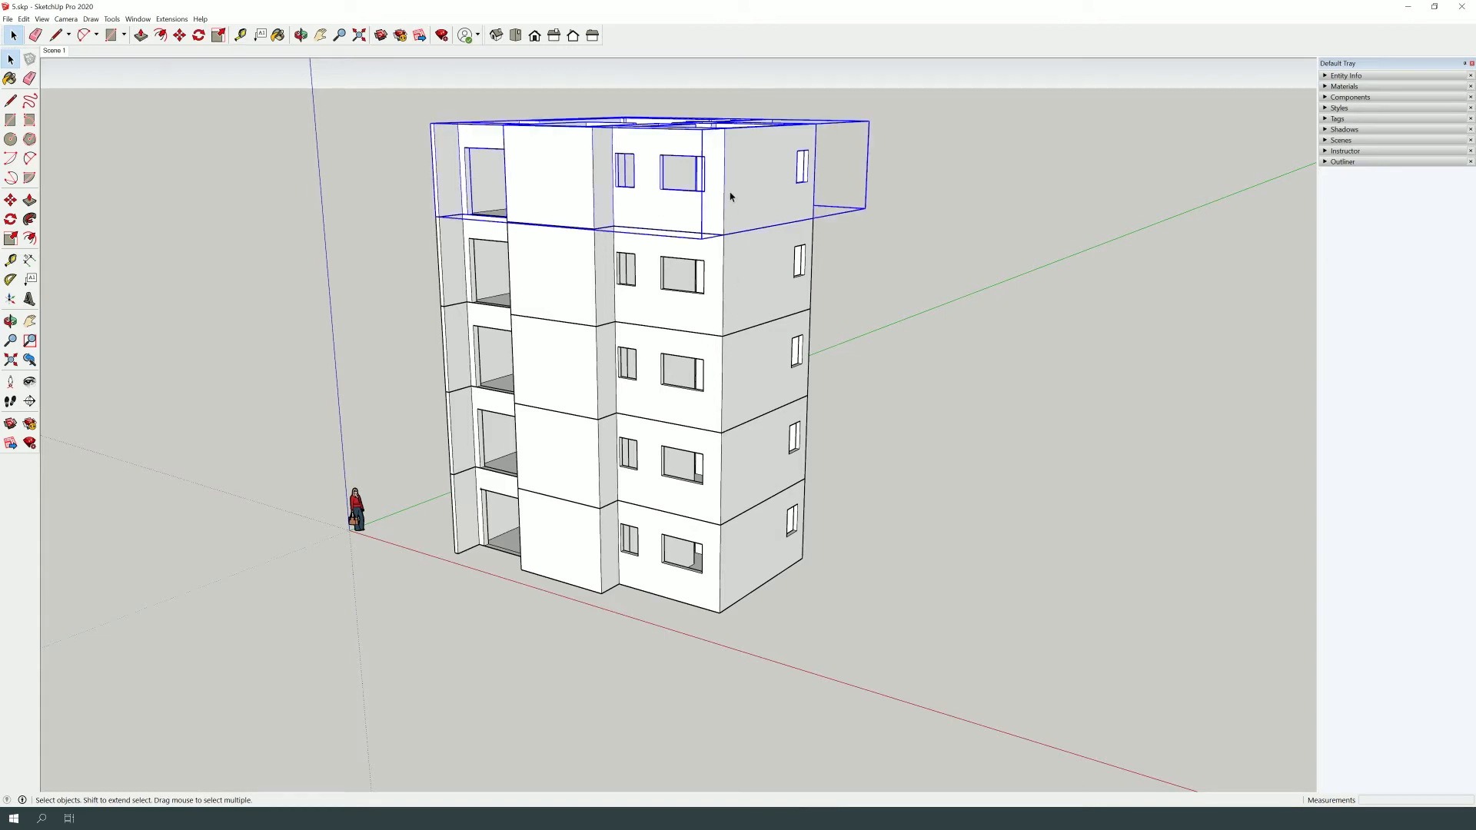
pyautogui.rightClick(731, 197)
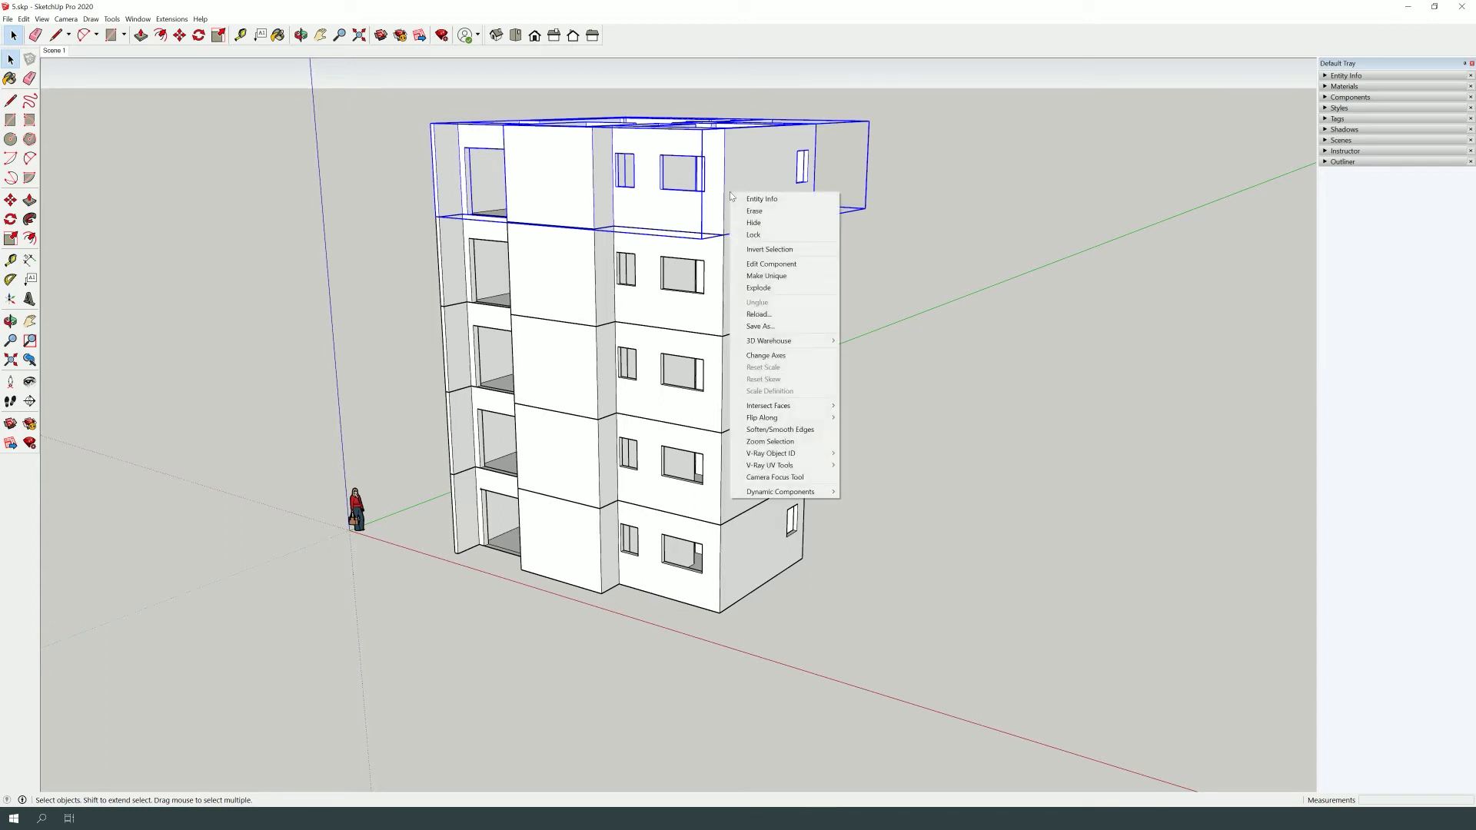
pyautogui.click(815, 276)
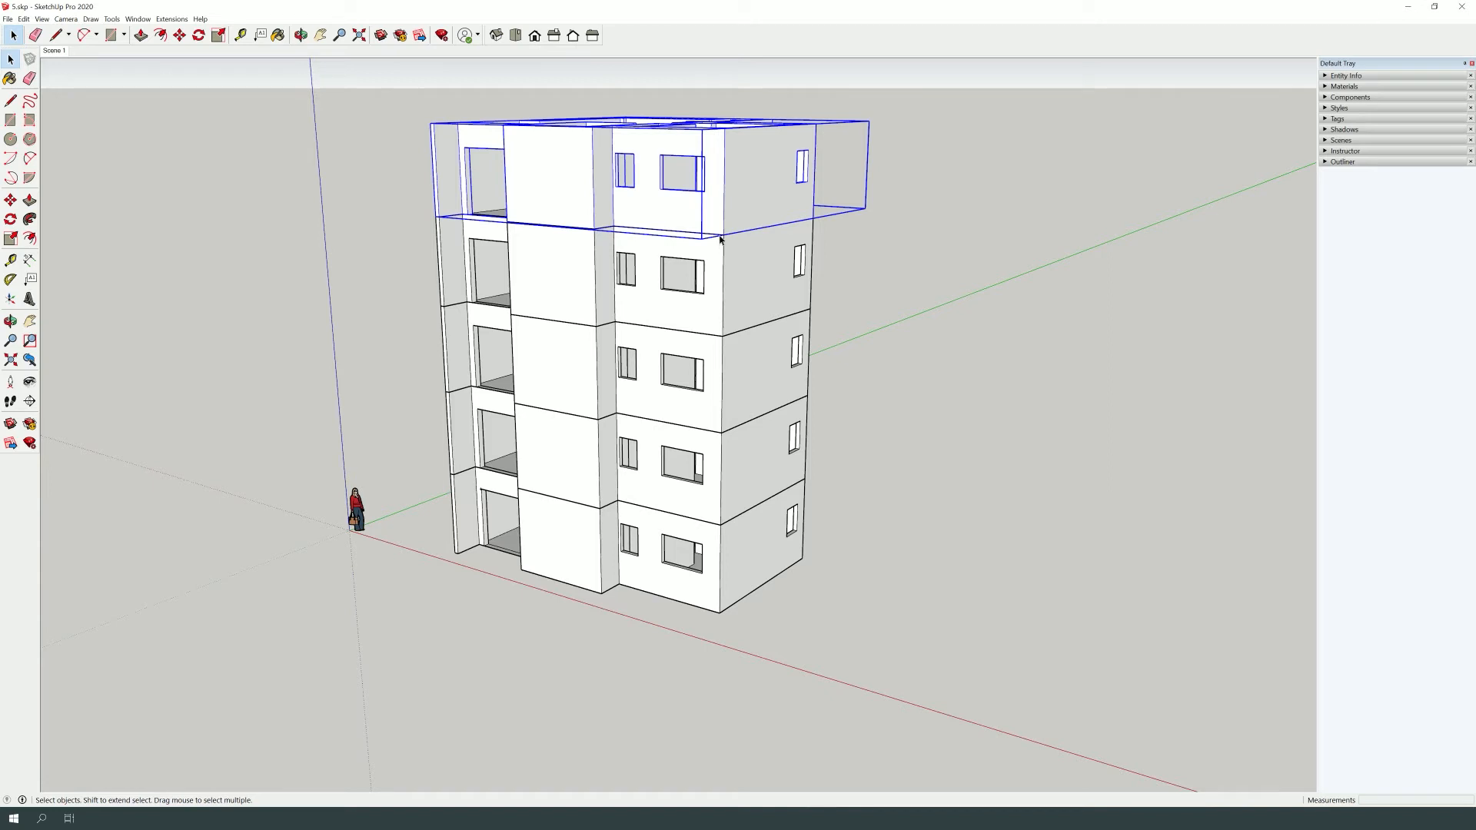
pyautogui.click(900, 279)
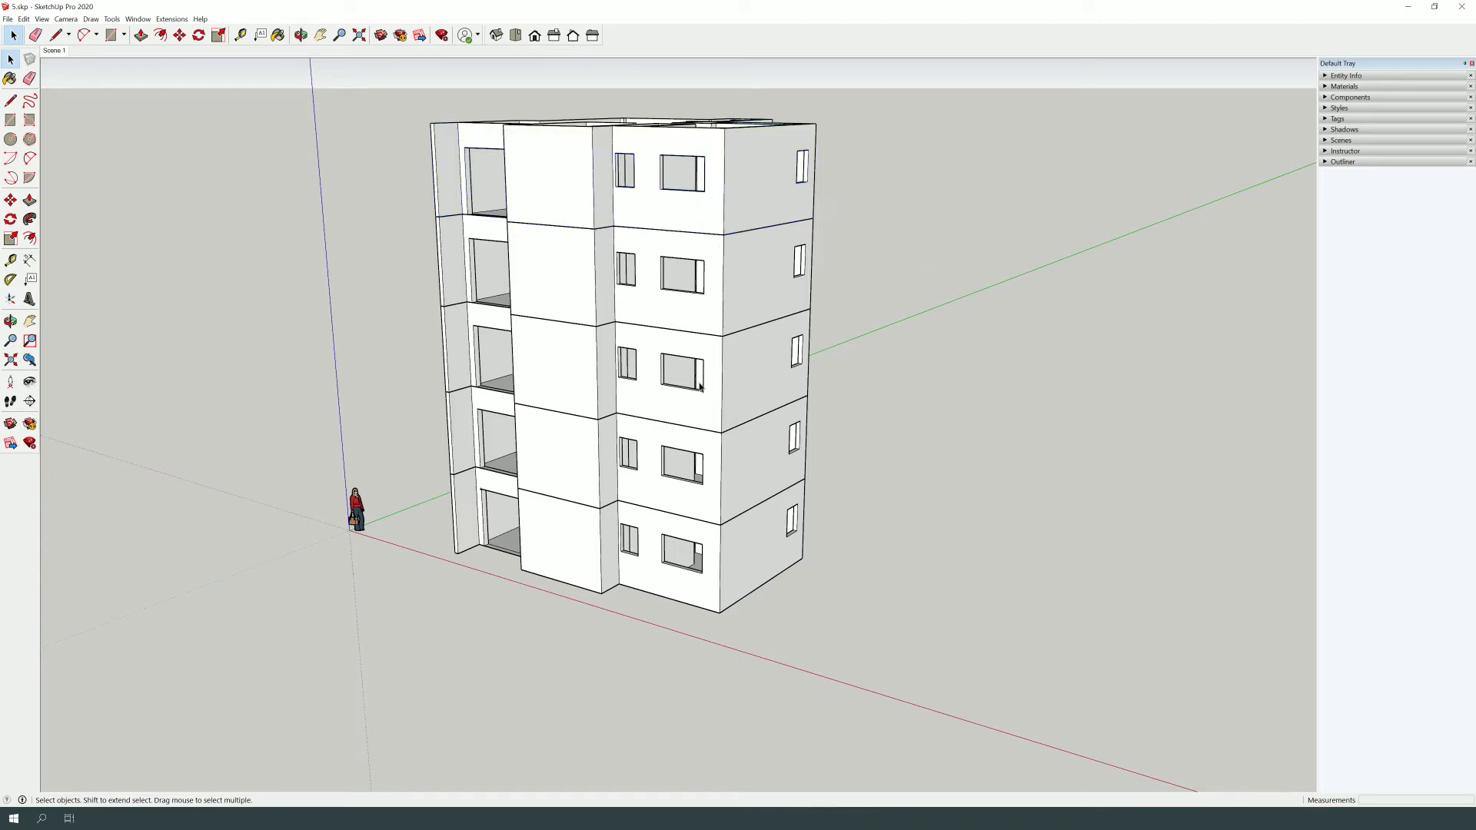
# Open the ground storey component and draw a rectangle about 307 by 12 cm above its two remaining front windows.
pyautogui.click(677, 586)
pyautogui.scroll(4, 655, 583)
pyautogui.doubleClick(651, 587)
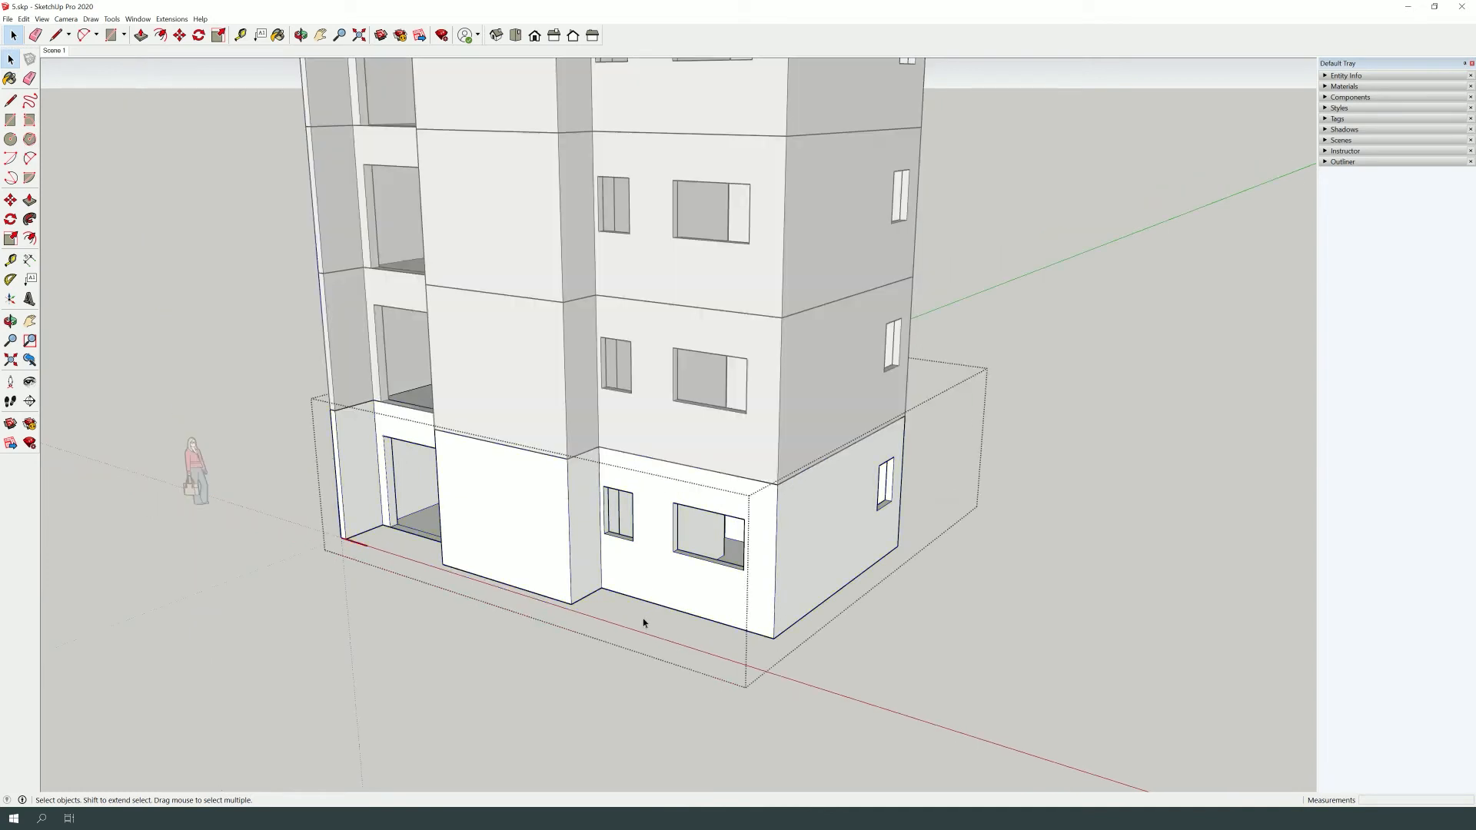
pyautogui.scroll(2, 666, 589)
pyautogui.click(10, 120)
pyautogui.scroll(2, 596, 425)
pyautogui.click(573, 417)
pyautogui.click(787, 468)
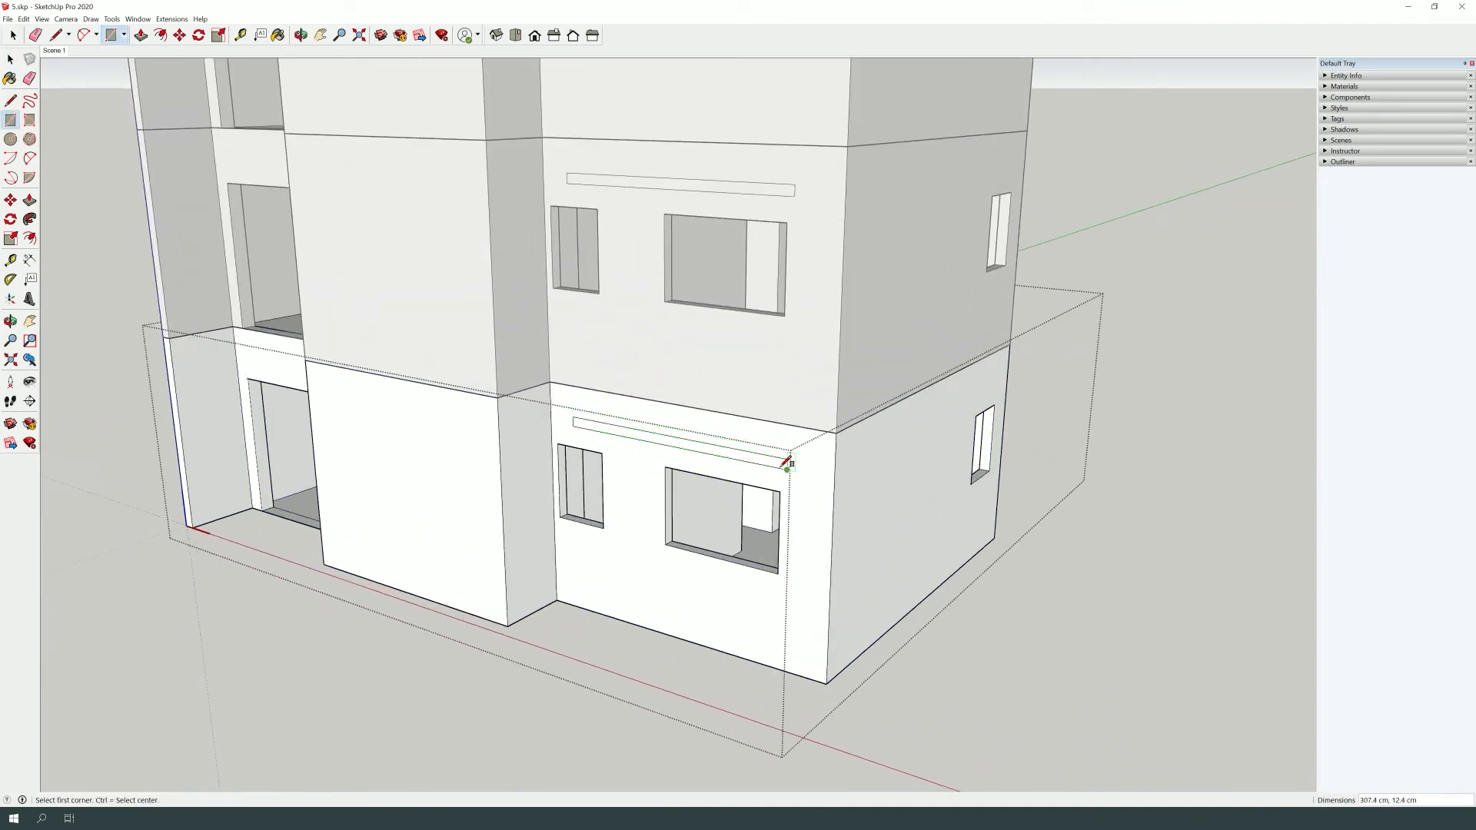
# Pull the narrow rectangle above the ground storey windows out about 52 cm as a ledge.
pyautogui.press('p')
pyautogui.click(780, 467)
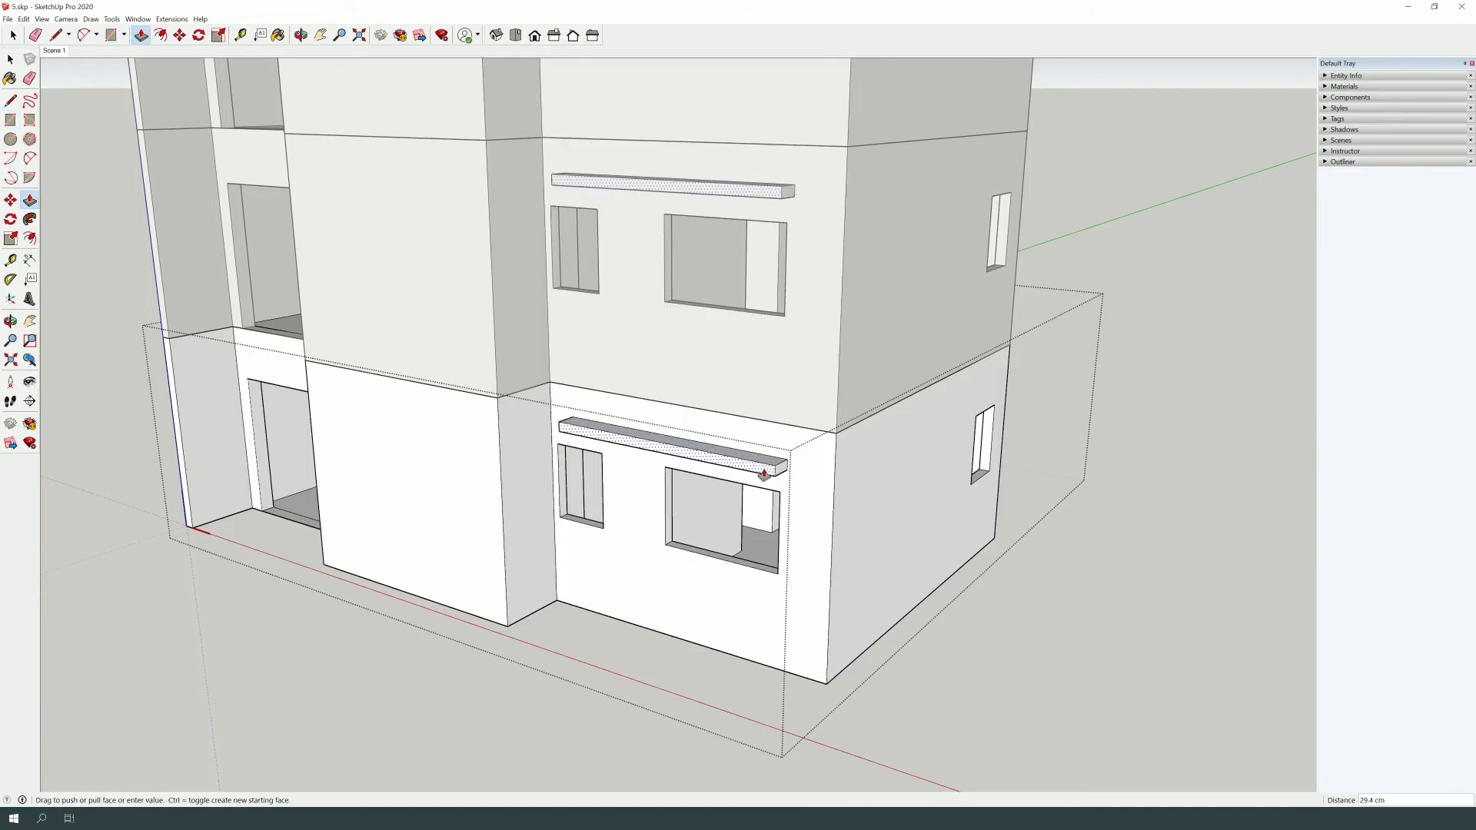
pyautogui.scroll(-5, 769, 473)
pyautogui.scroll(-2, 758, 486)
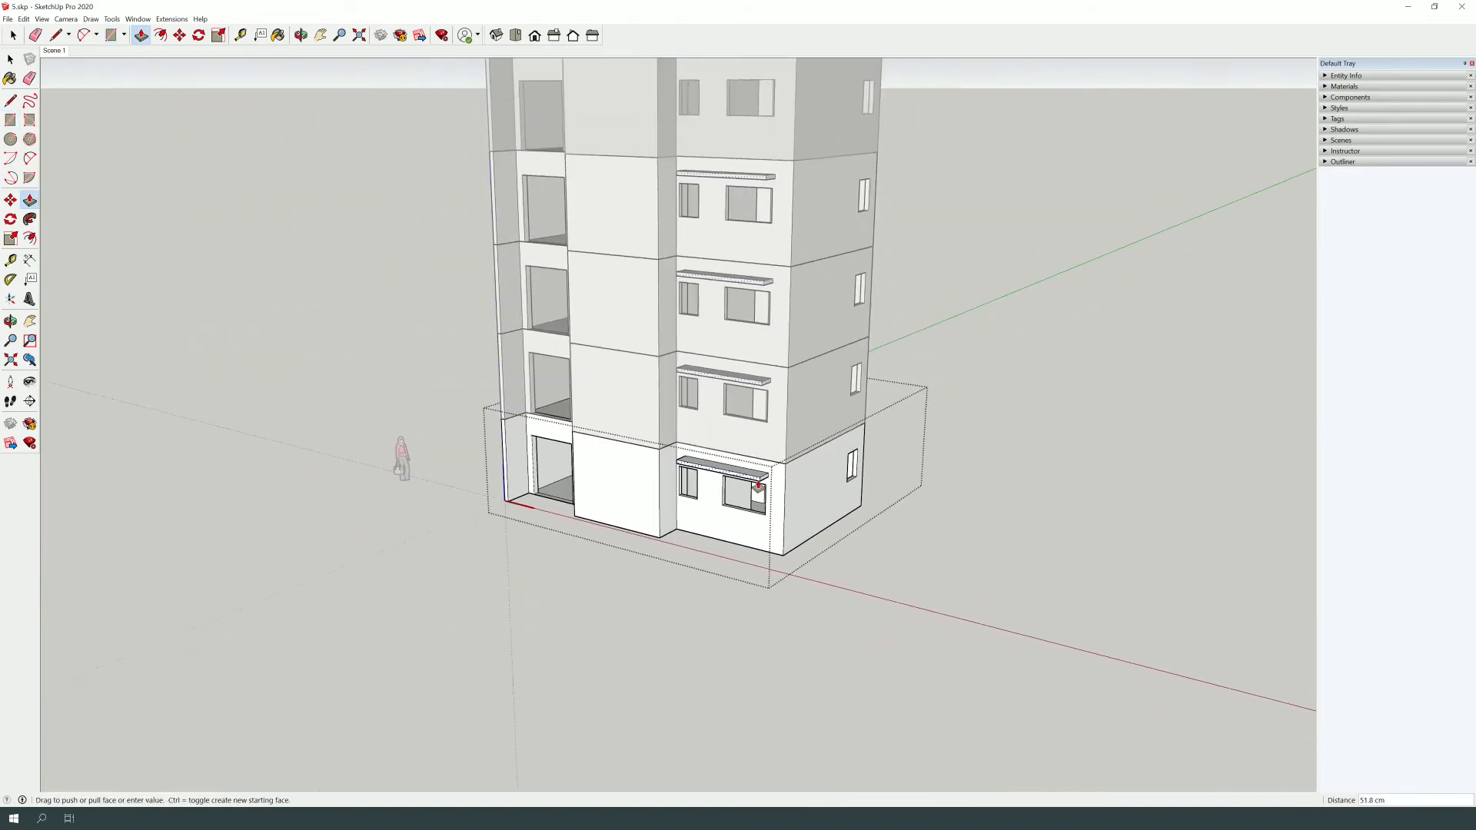
pyautogui.click(757, 484)
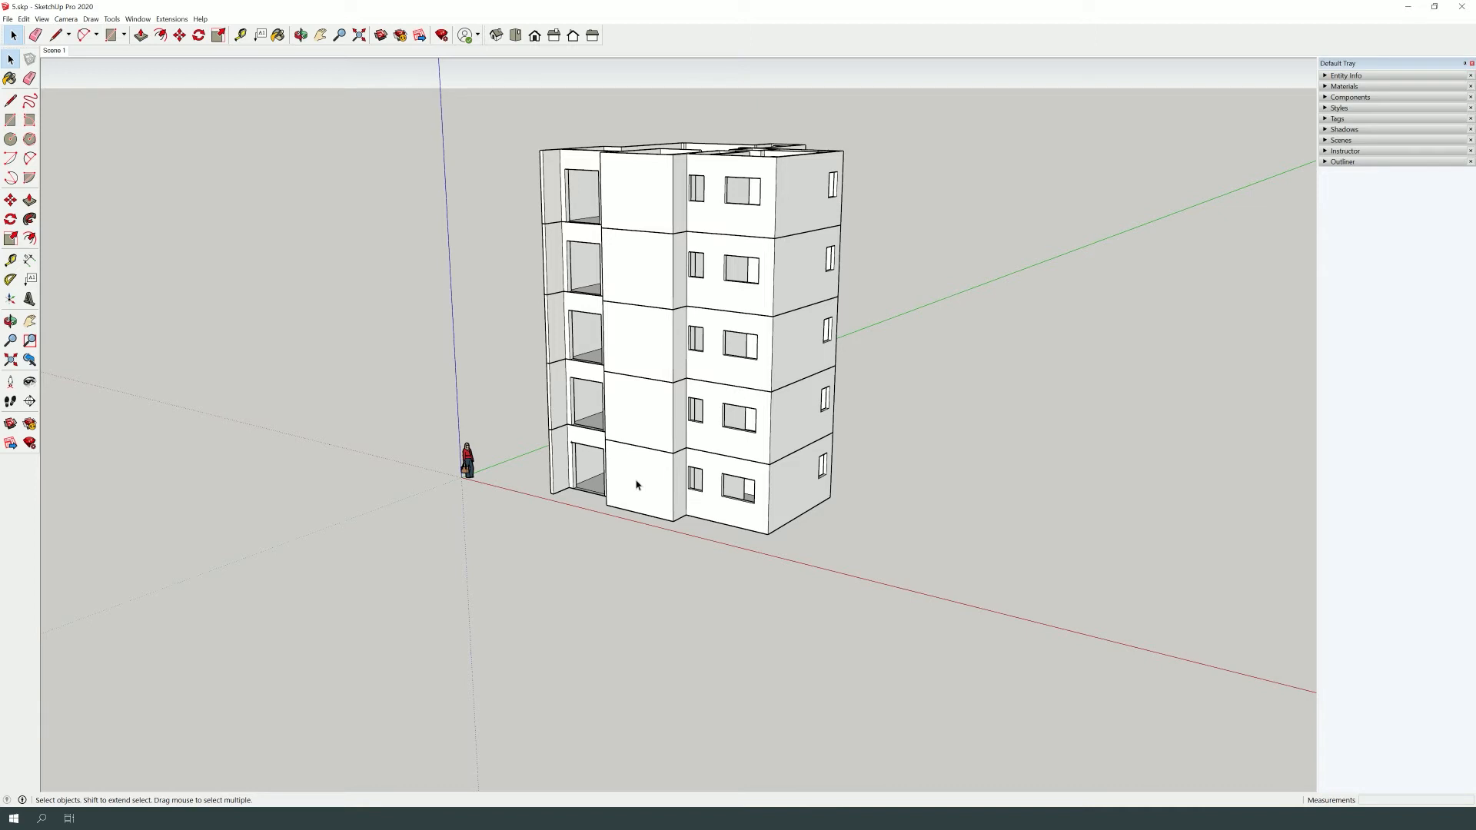
# Copy the ground storey component along the red axis to a free spot beside the tower.
pyautogui.scroll(-2, 636, 485)
pyautogui.scroll(2, 636, 485)
pyautogui.click(674, 480)
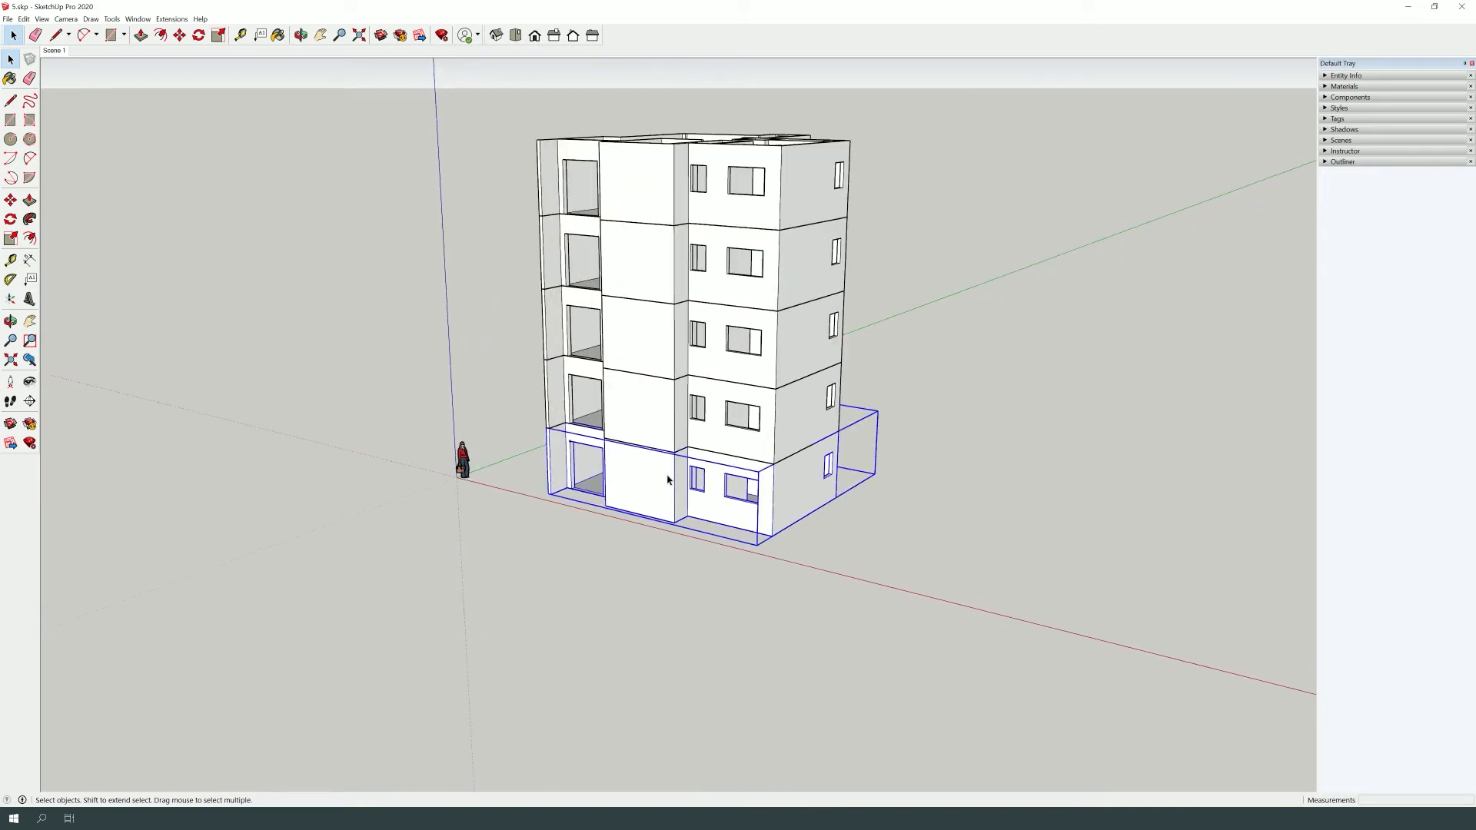
pyautogui.press('m')
pyautogui.press('ctrl')
pyautogui.click(546, 500)
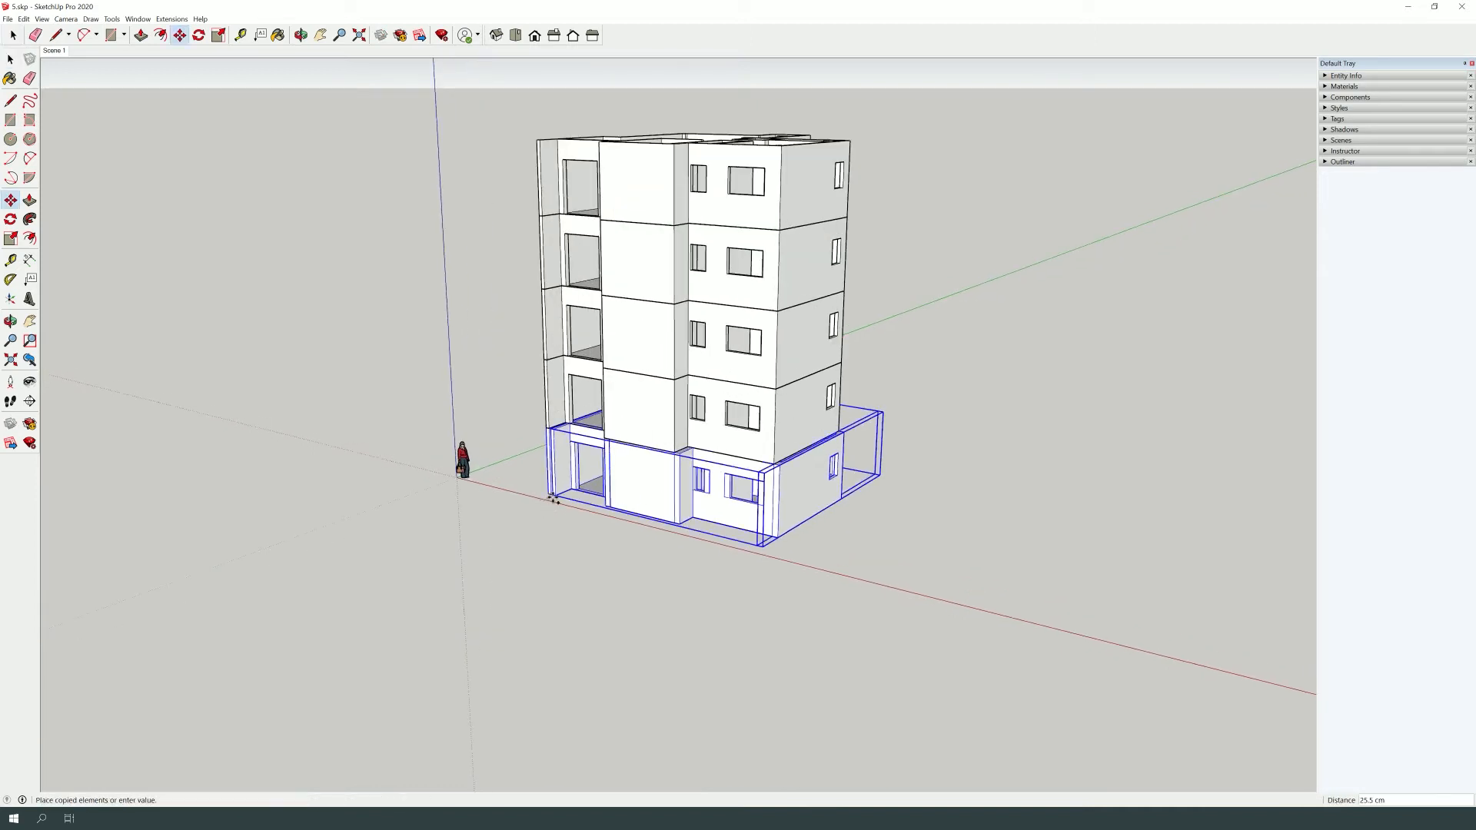
pyautogui.click(852, 583)
# Explode the copied storey beside the tower and turn its loose geometry into a group.
pyautogui.scroll(-3, 861, 569)
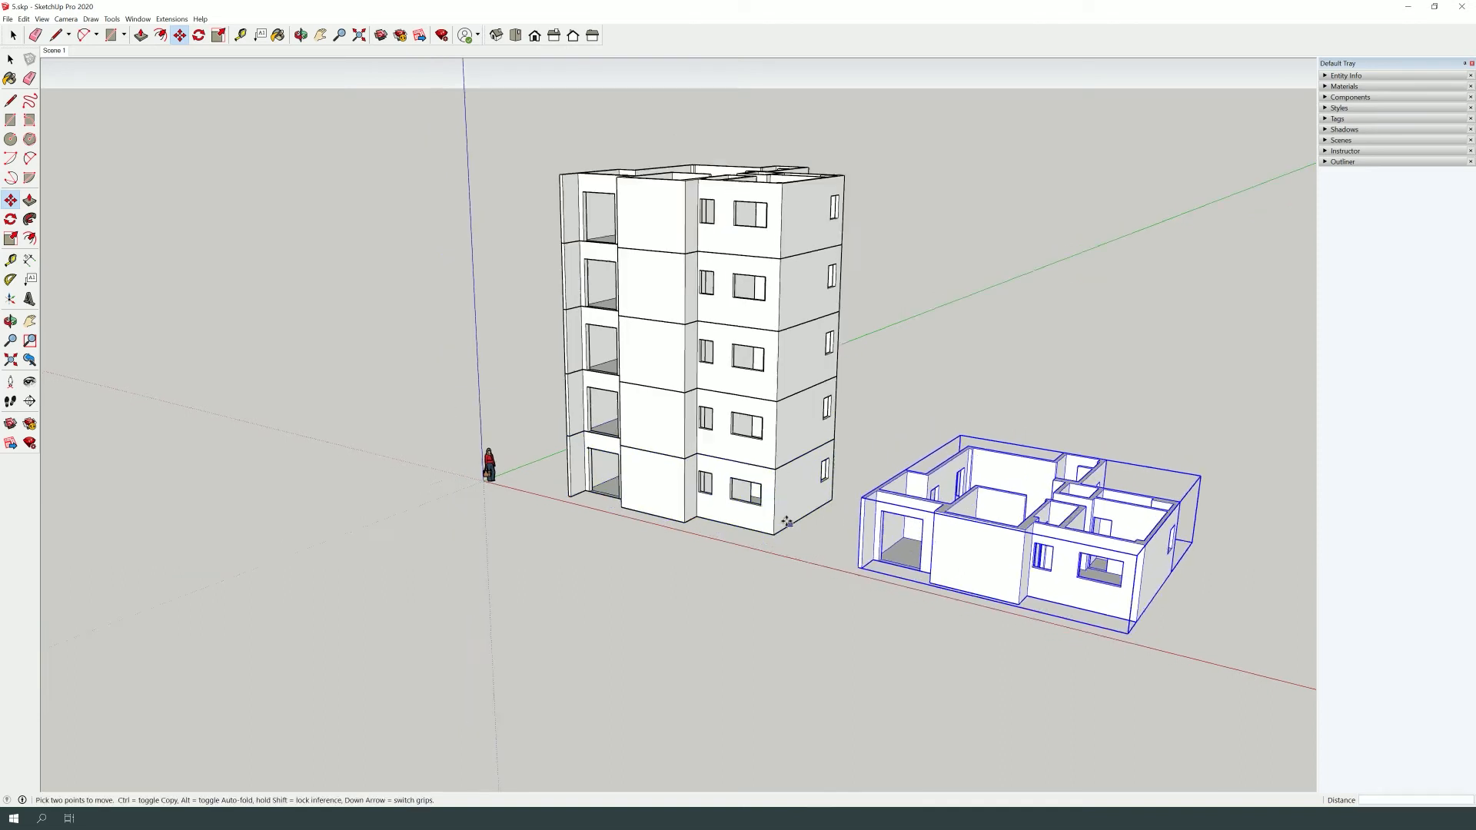
pyautogui.rightClick(944, 554)
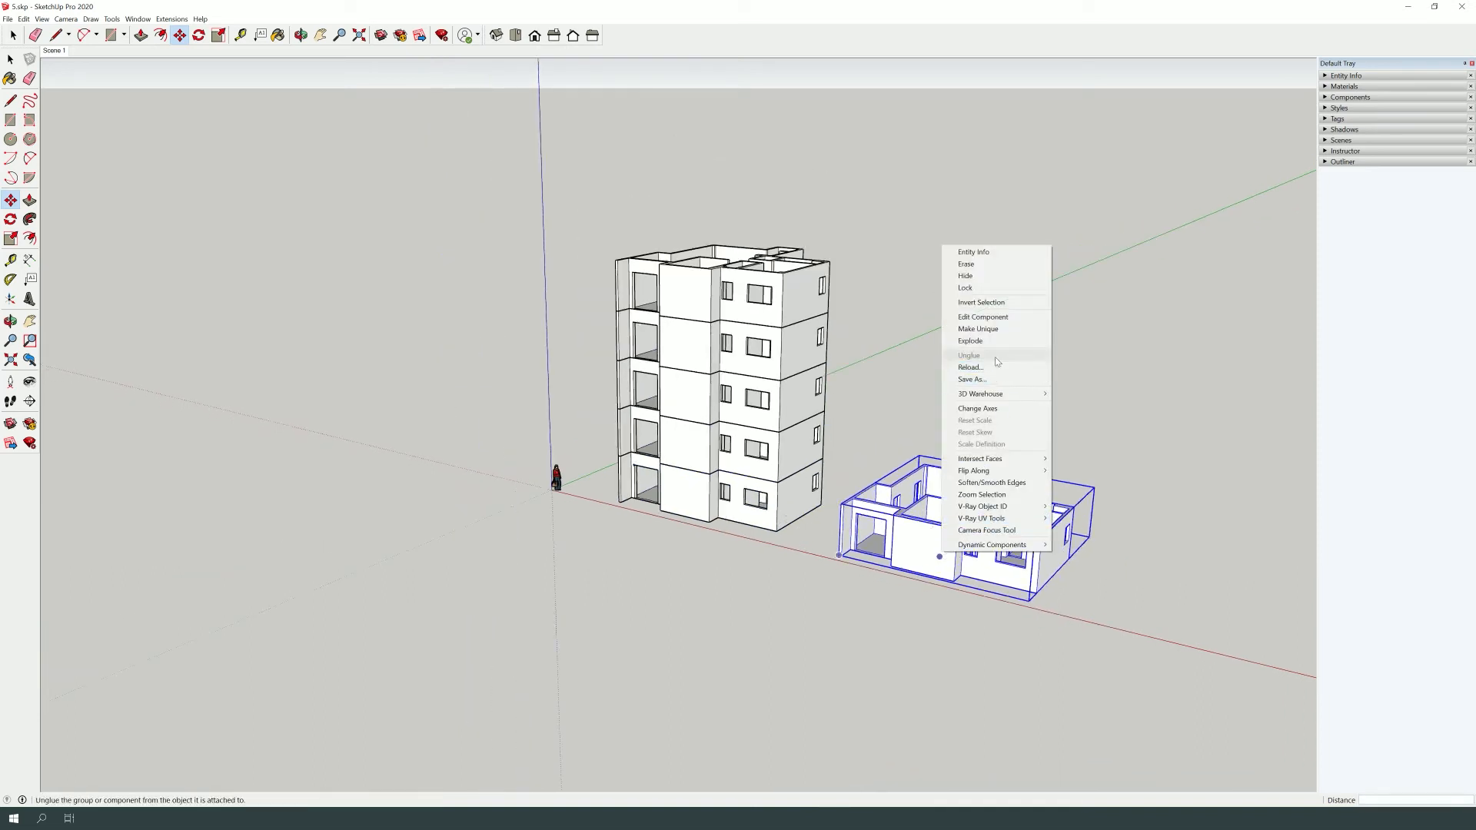
pyautogui.click(971, 340)
pyautogui.rightClick(937, 572)
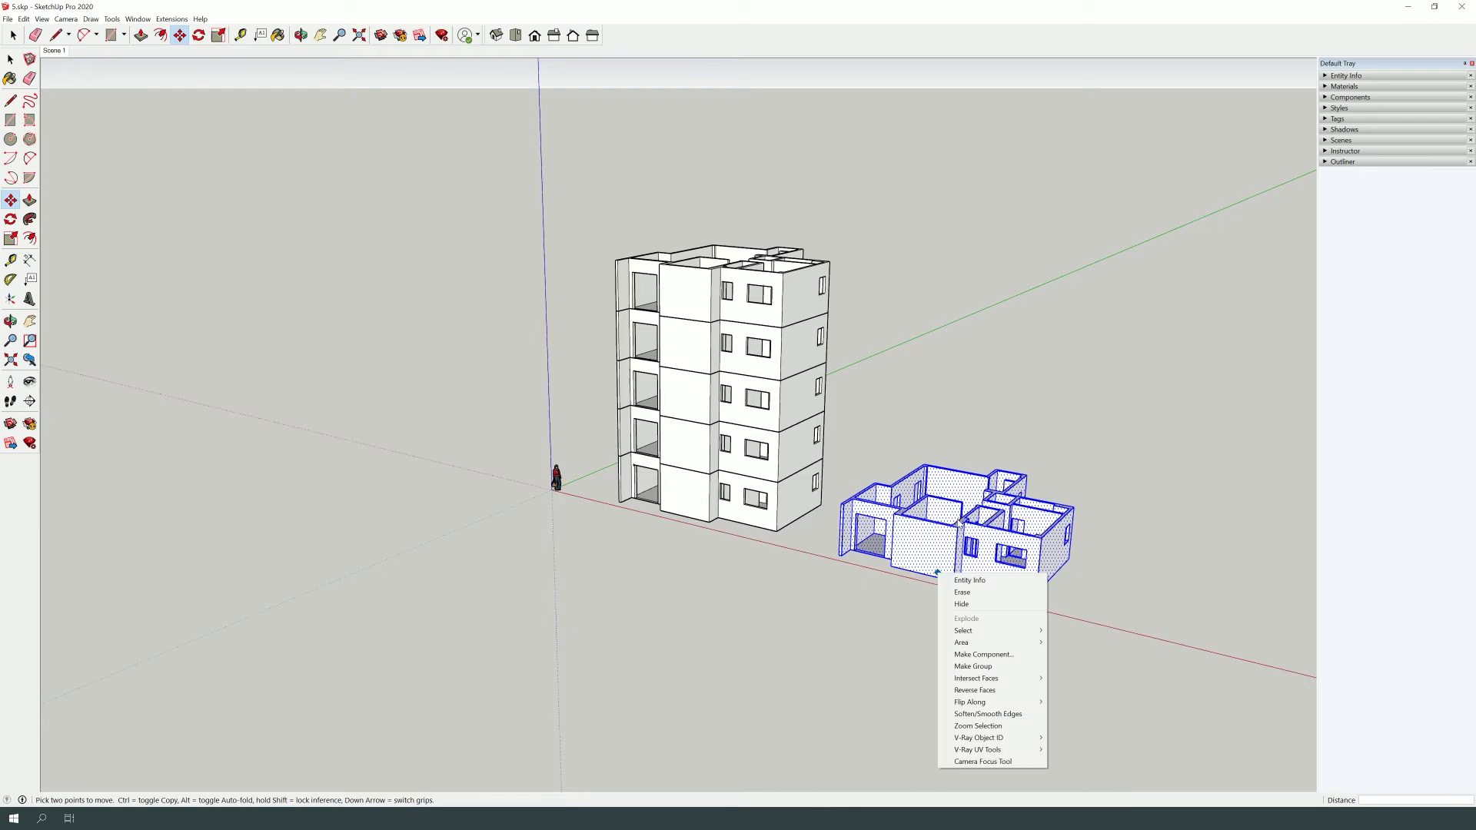
pyautogui.click(973, 666)
pyautogui.click(840, 583)
pyautogui.click(850, 581)
pyautogui.press('space')
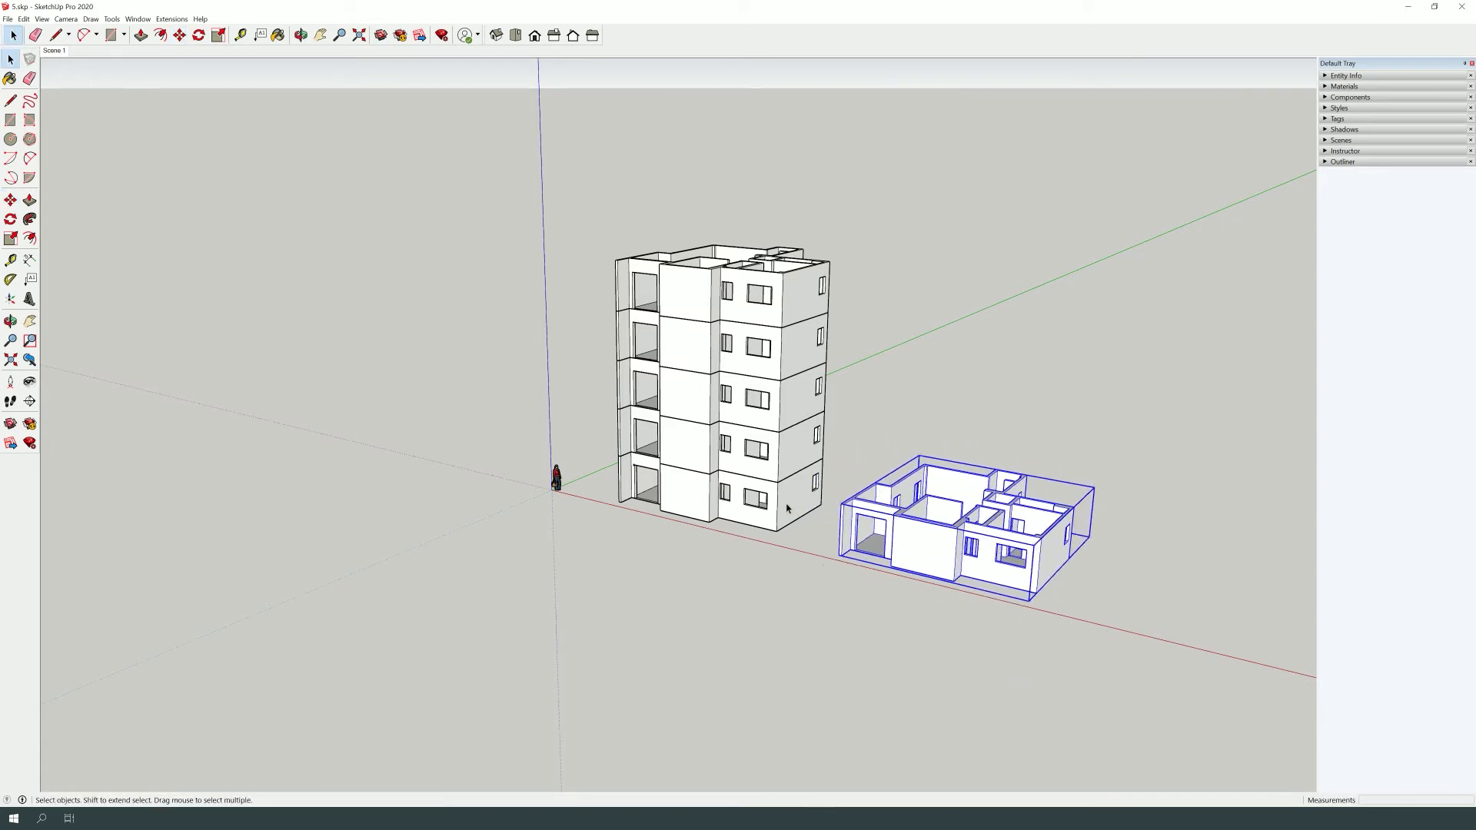
# Compare the commands offered for the tower's ground storey component with those for the group beside it.
pyautogui.click(762, 524)
pyautogui.click(879, 557)
pyautogui.click(765, 537)
pyautogui.click(765, 526)
pyautogui.rightClick(765, 525)
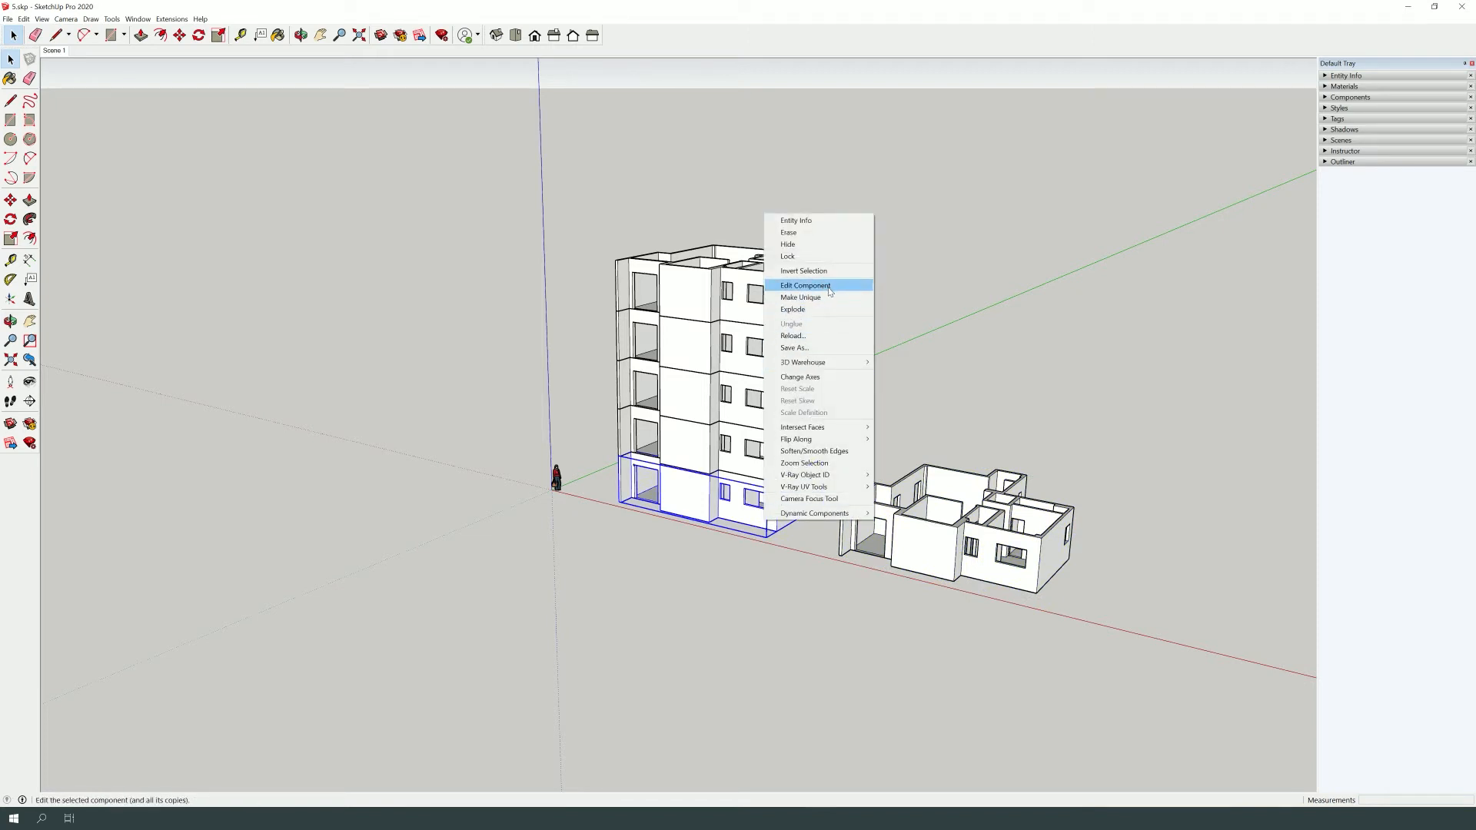
pyautogui.click(942, 332)
pyautogui.click(913, 499)
pyautogui.rightClick(913, 499)
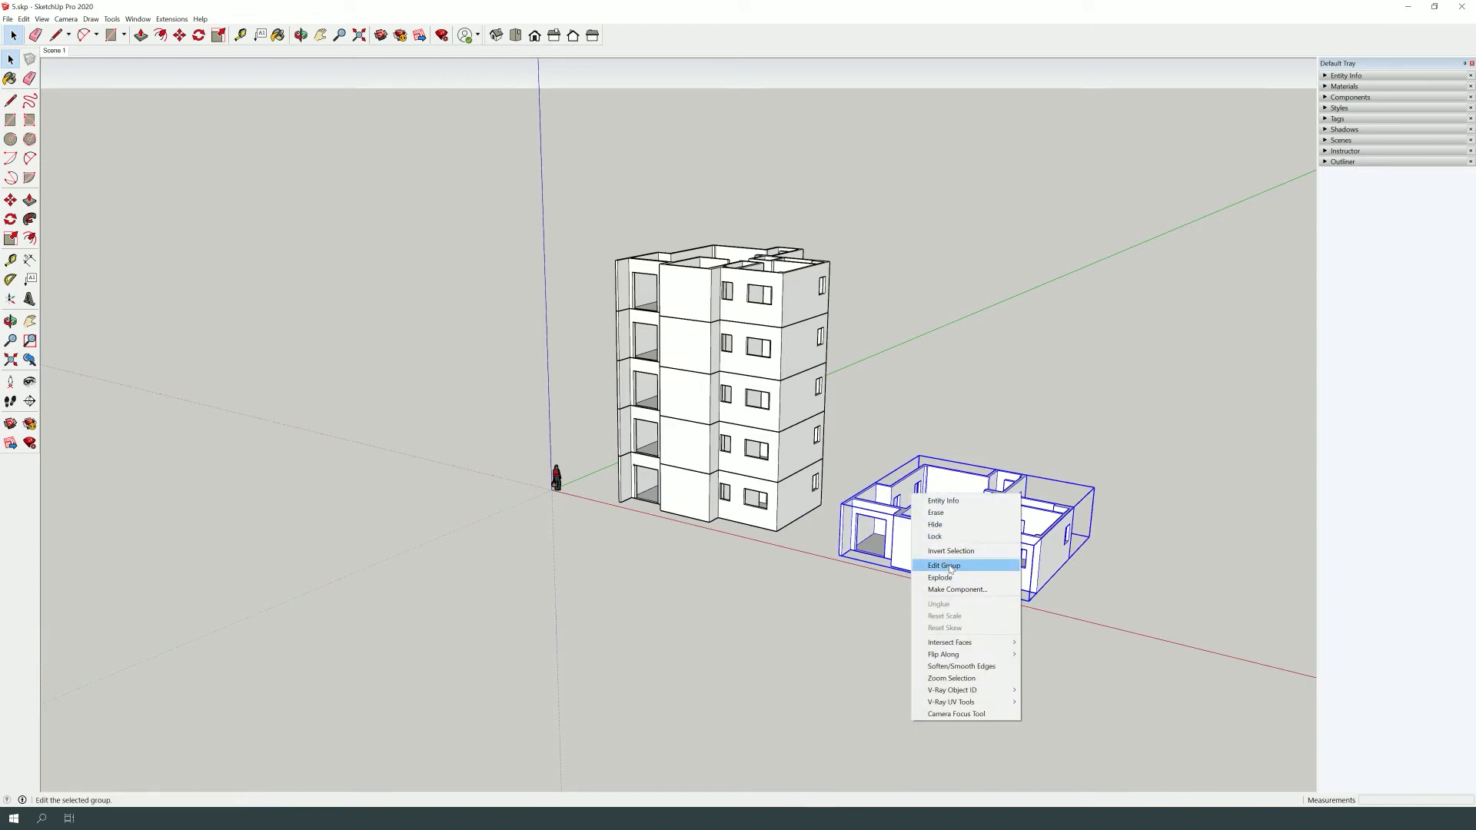
pyautogui.click(941, 395)
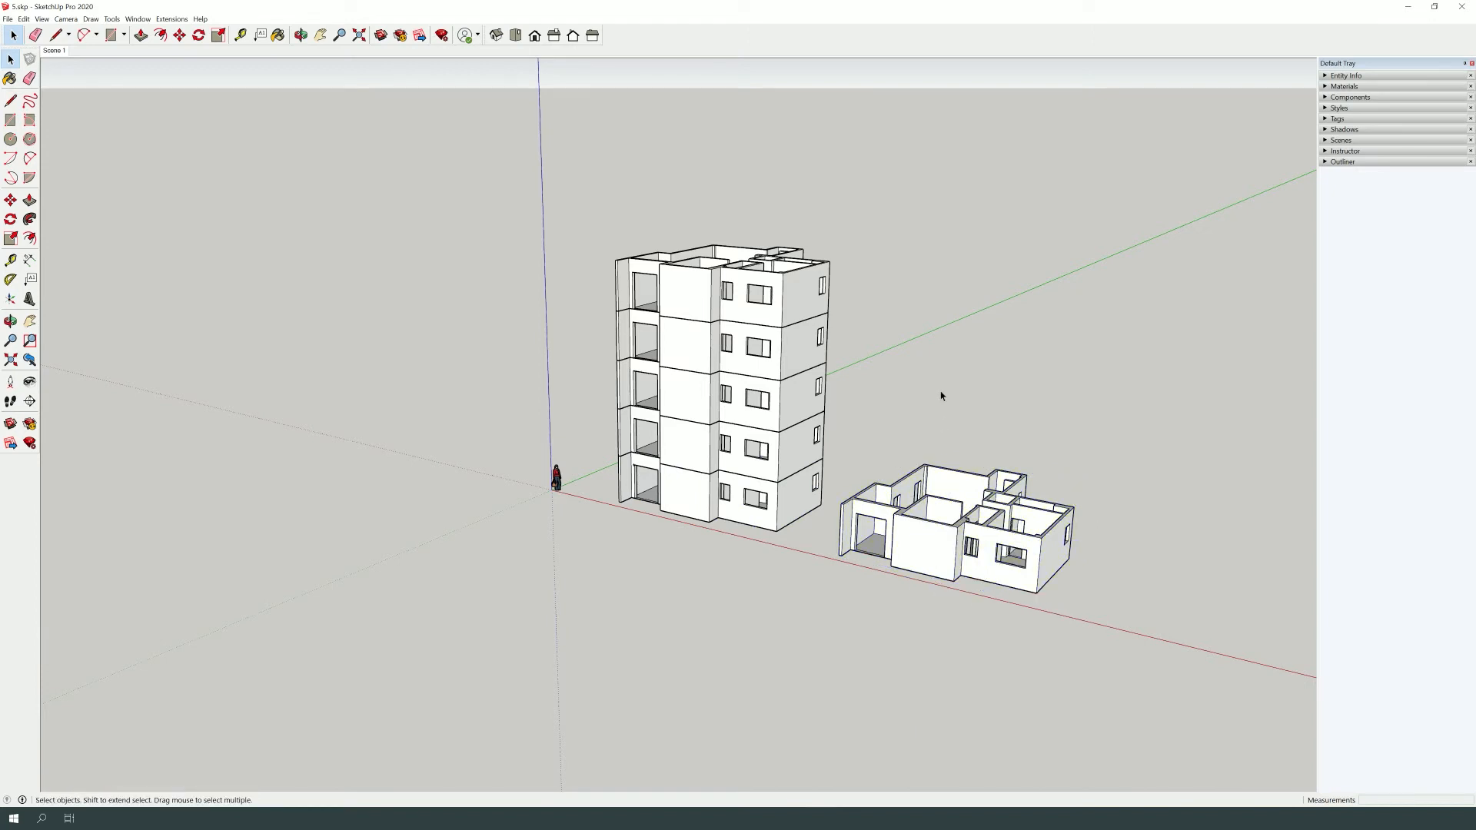
# Inspect the Entity Info of the tower's ground storey component, including its definition and instance details, and select the group beside it.
pyautogui.click(1327, 77)
pyautogui.click(740, 513)
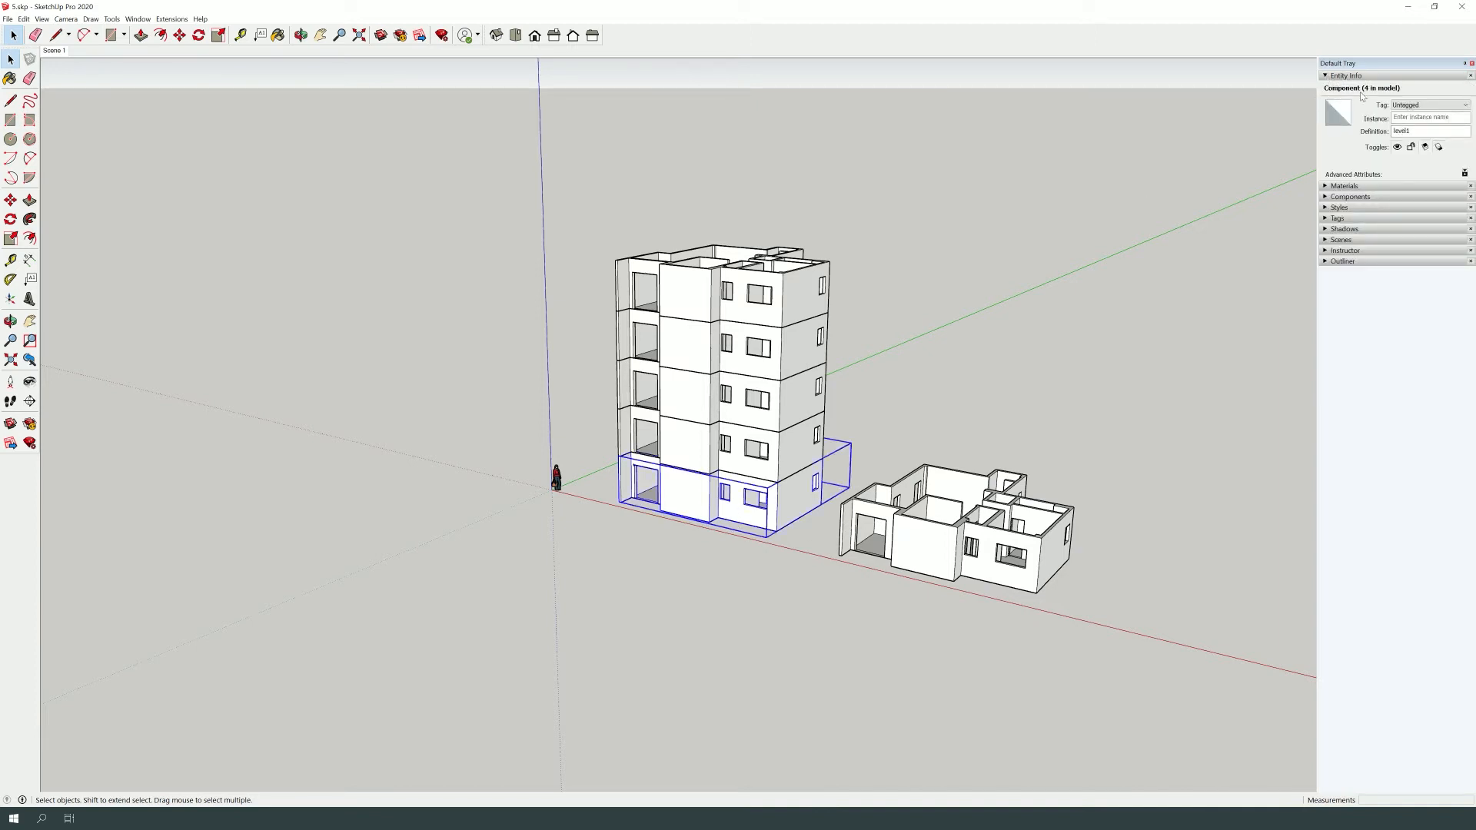
pyautogui.moveTo(1052, 529); pyautogui.dragTo(864, 596)
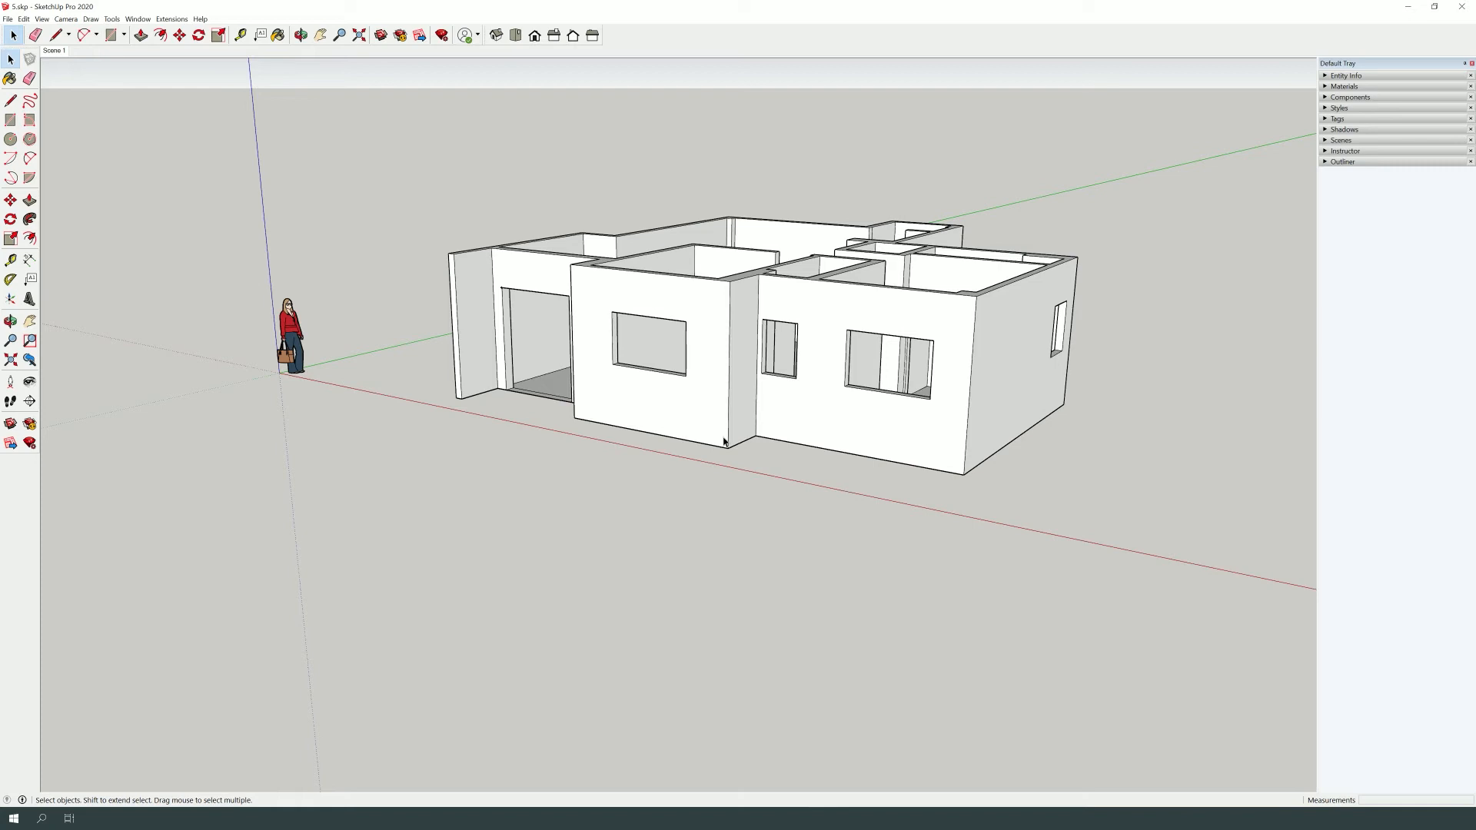
# Select all the connected geometry of the single-storey house and make it a component.
pyautogui.tripleClick(724, 442)
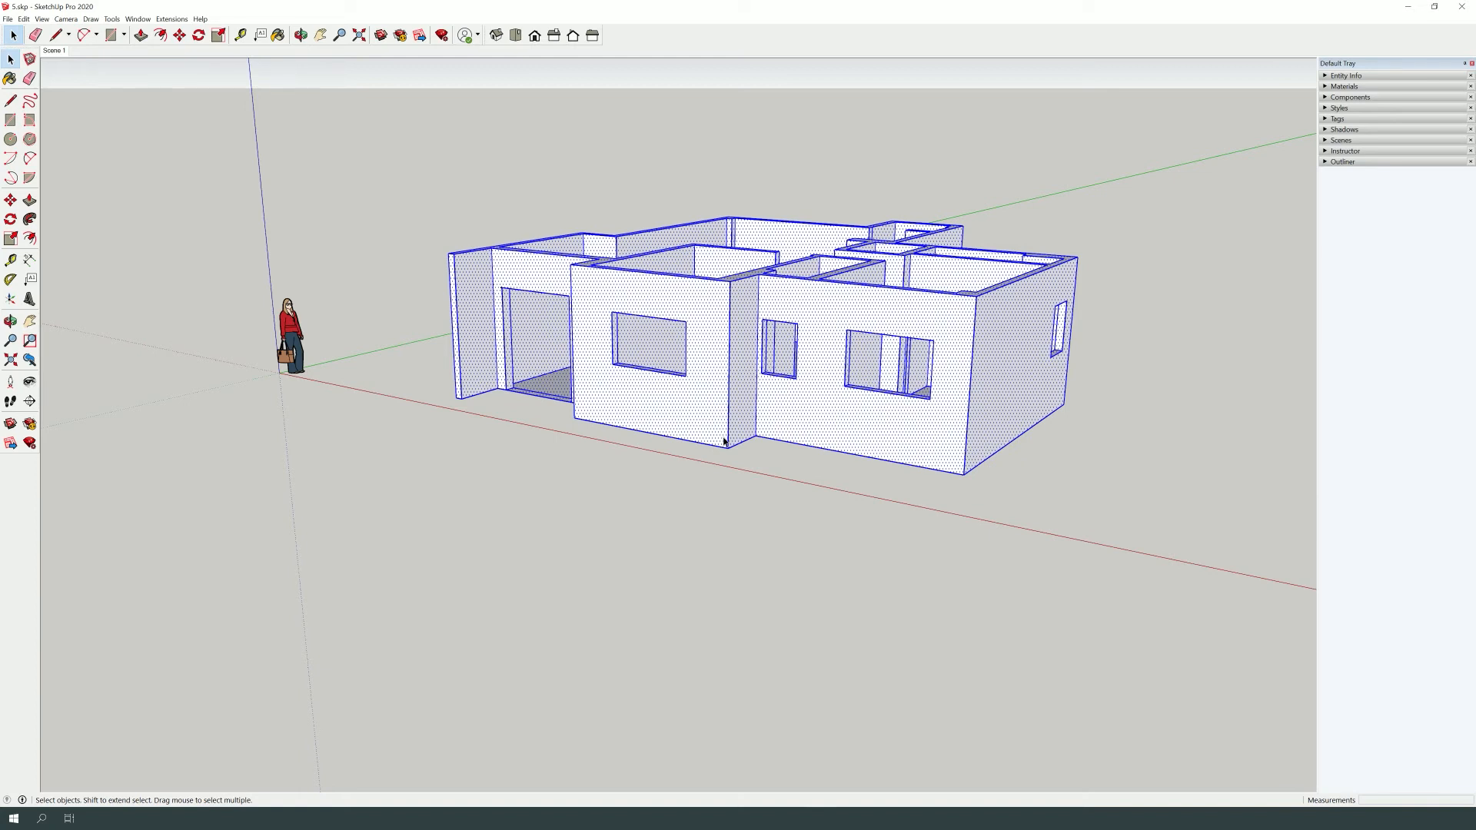
pyautogui.press('g')
pyautogui.click(755, 523)
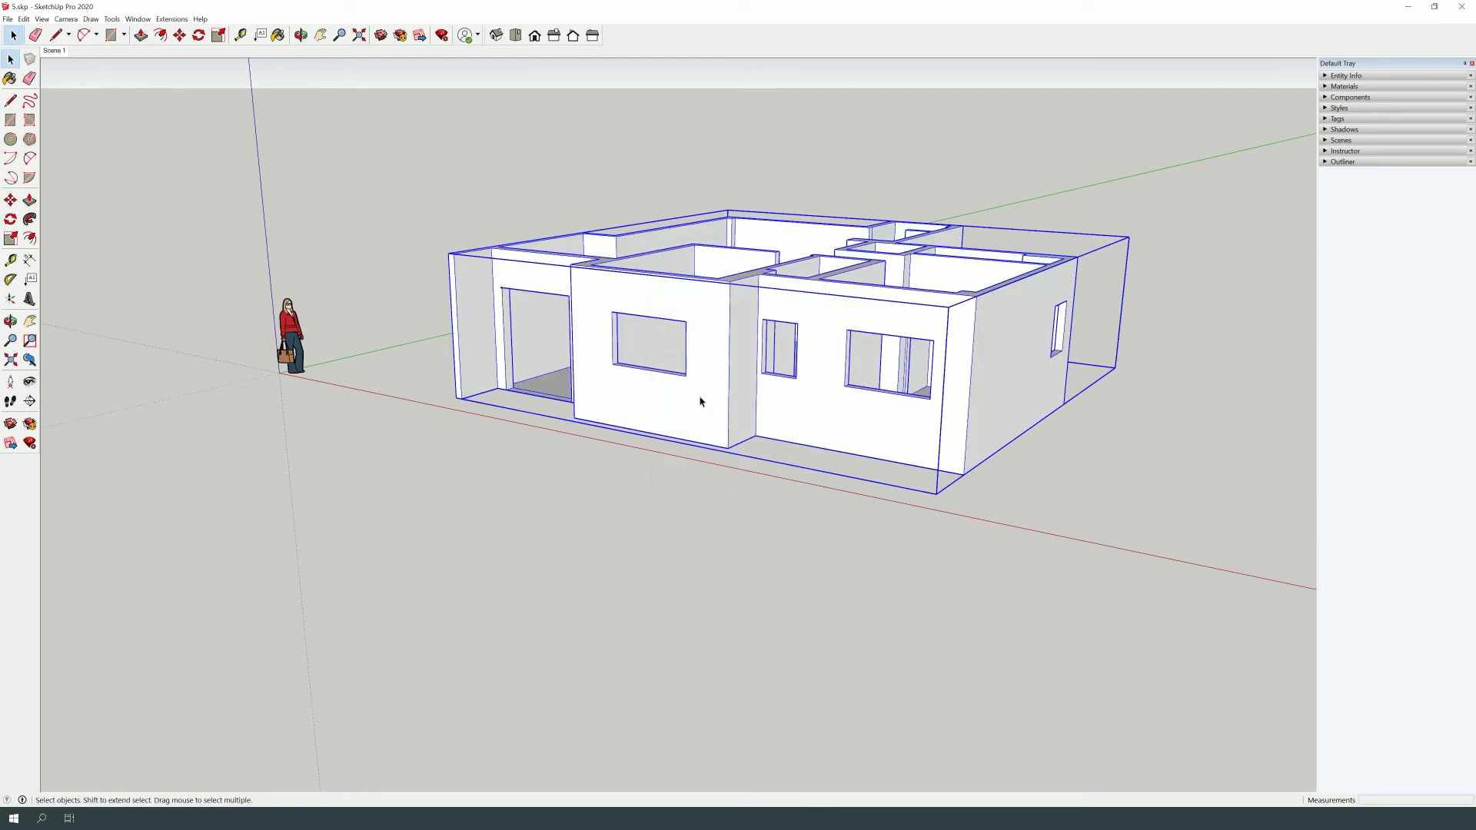
# Copy the house component 300 cm straight up onto its top corner and multiply the copy by 5.
pyautogui.press('m')
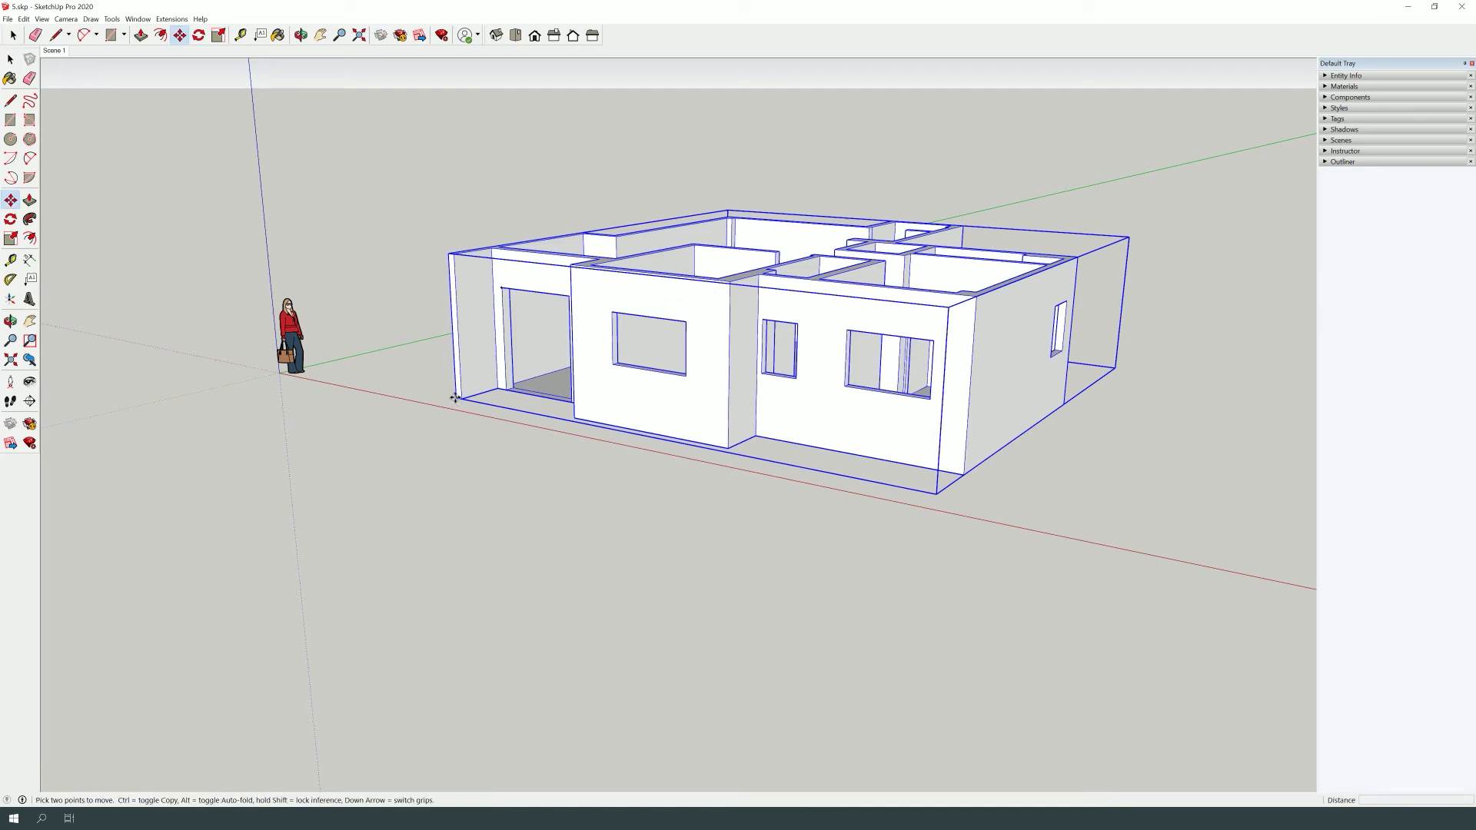
pyautogui.click(457, 399)
pyautogui.press('ctrl')
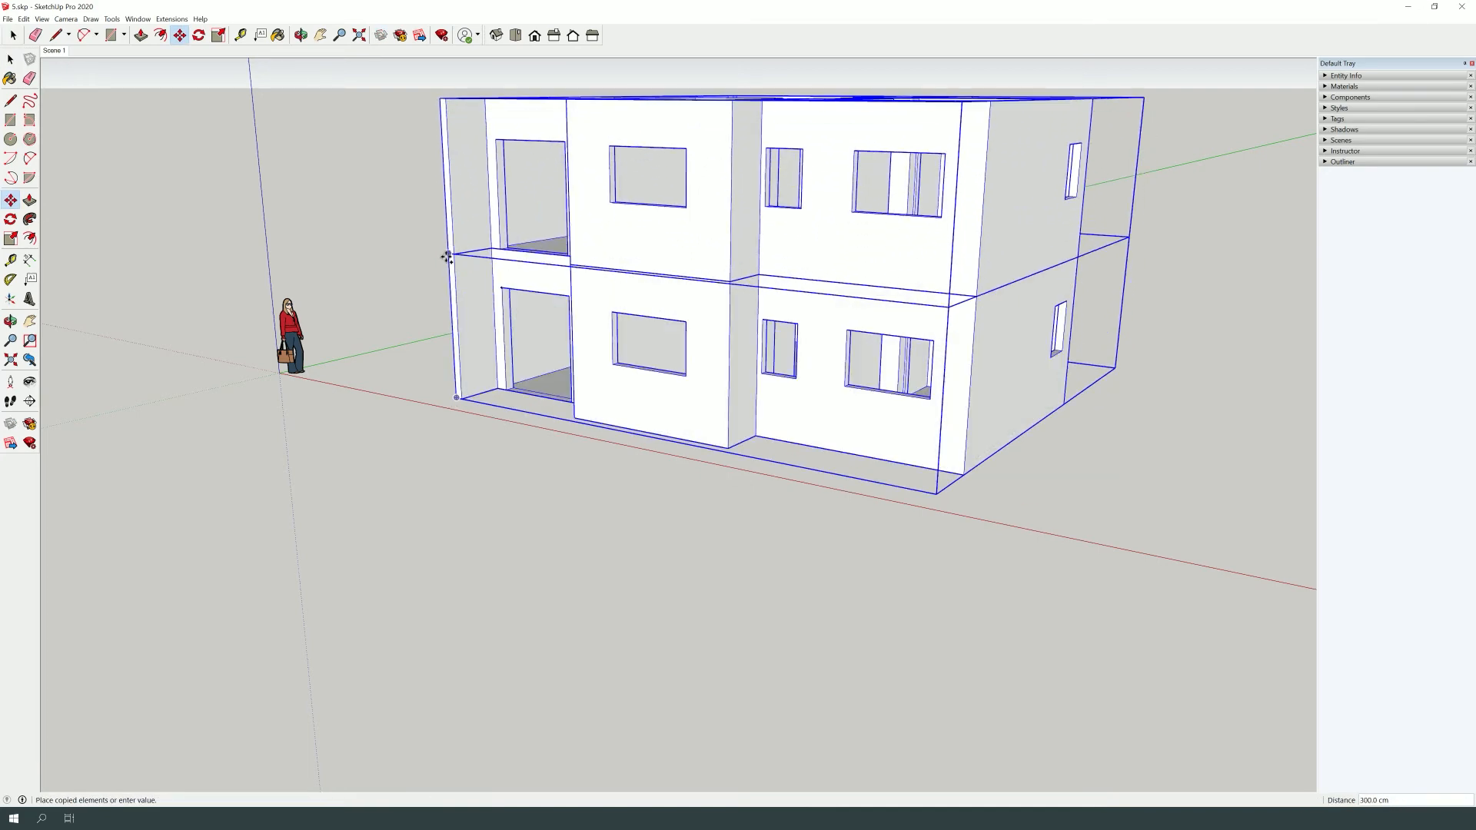
pyautogui.click(446, 255)
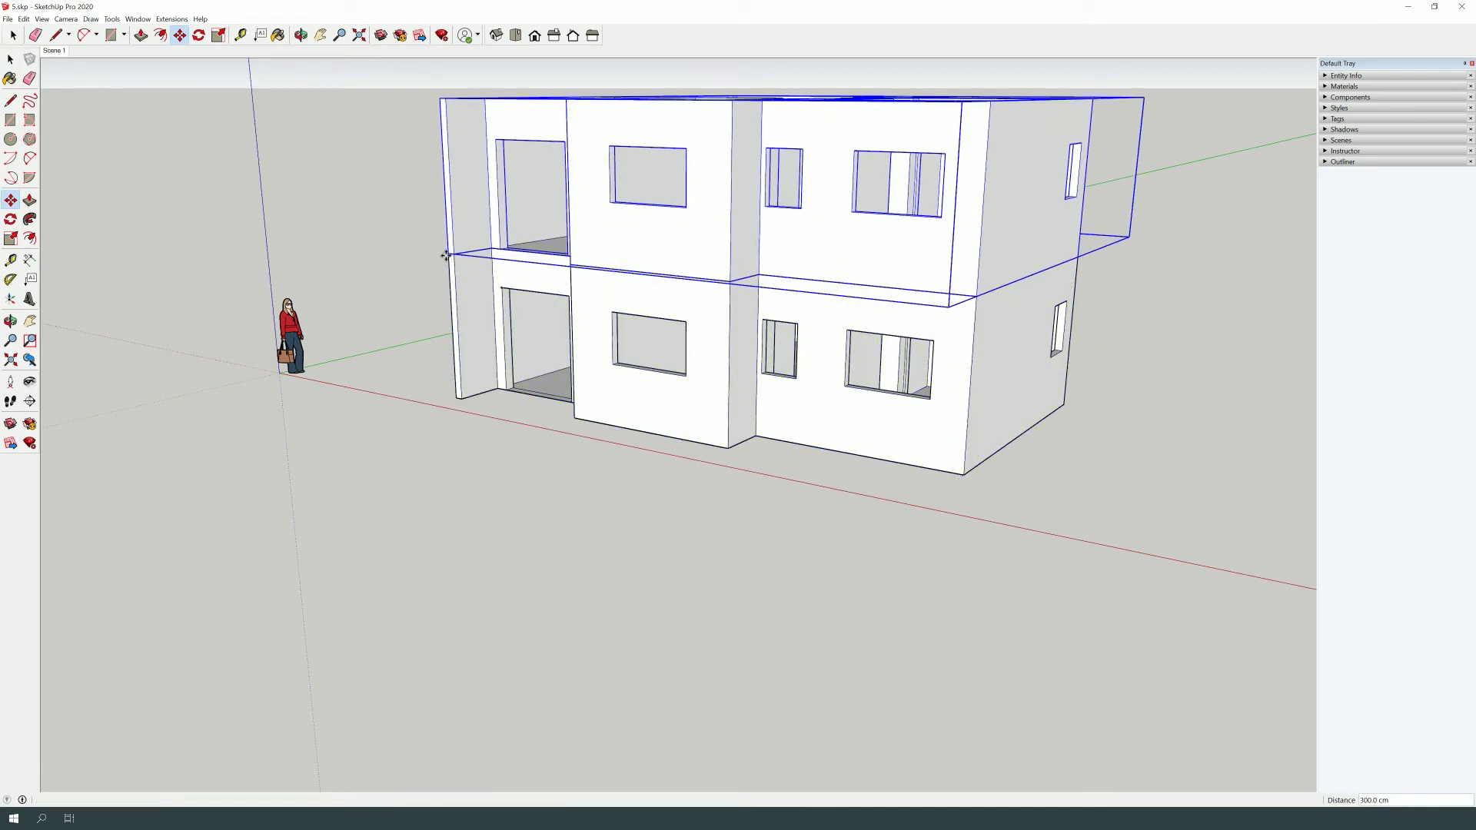
pyautogui.write('*5')
pyautogui.press('Return')
pyautogui.press('space')
pyautogui.click(451, 254)
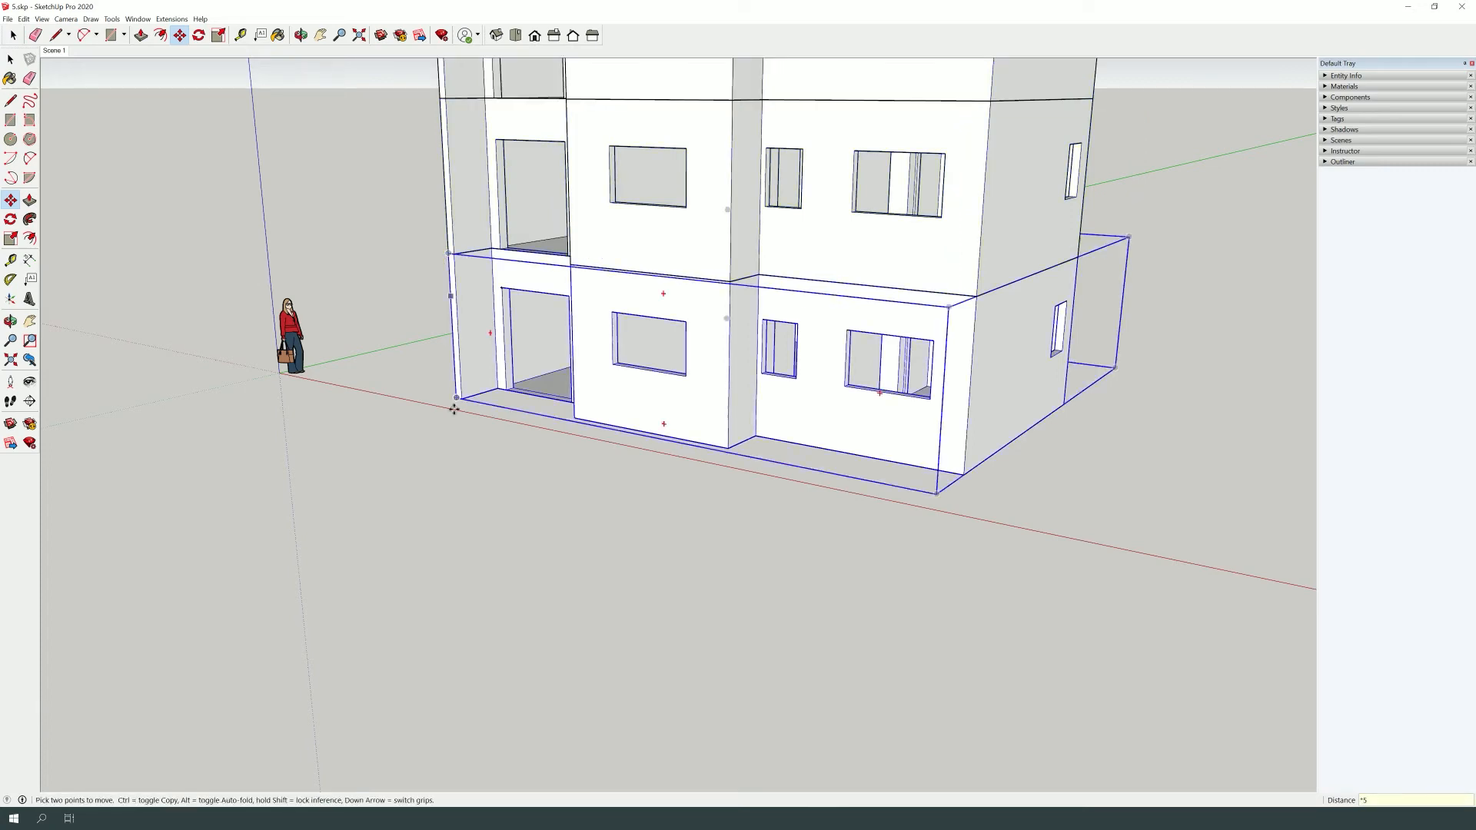
pyautogui.scroll(-5, 594, 686)
# Select the tower's upper storeys one by one up to the top, and finally the ground storey, to check the individual copies.
pyautogui.click(631, 508)
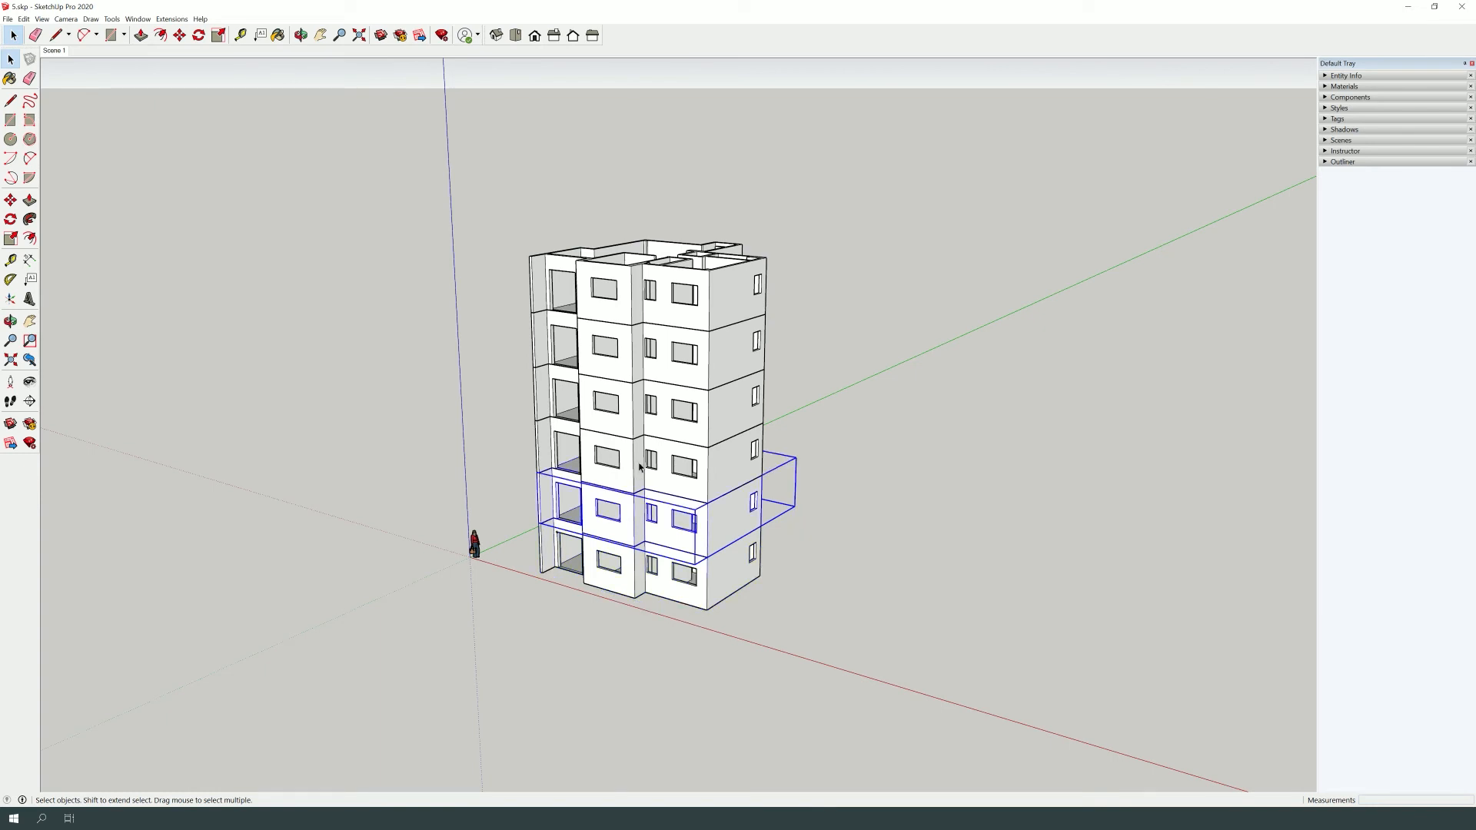
pyautogui.click(631, 460)
pyautogui.click(632, 406)
pyautogui.click(633, 362)
pyautogui.click(632, 295)
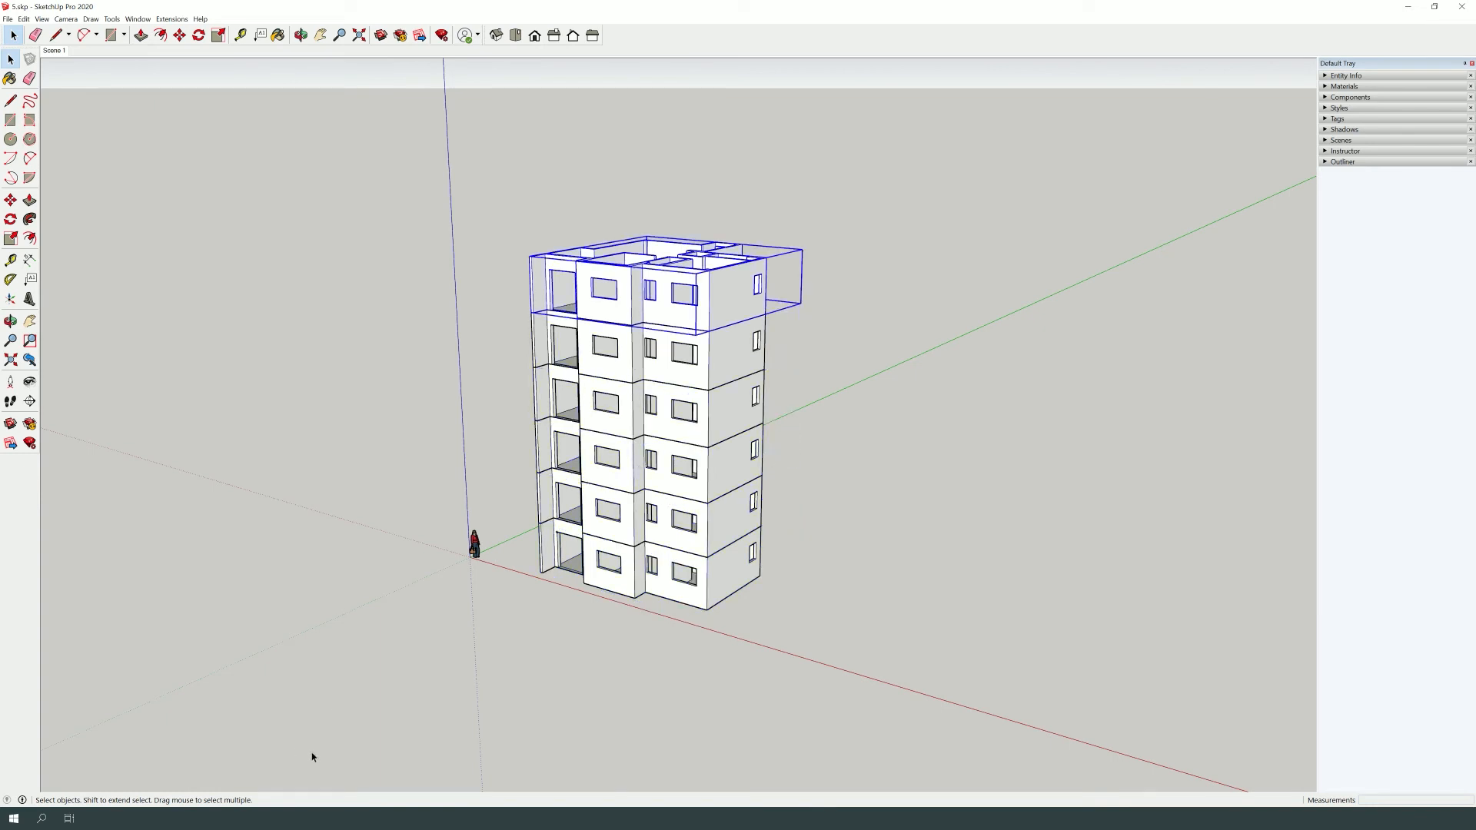
pyautogui.click(643, 591)
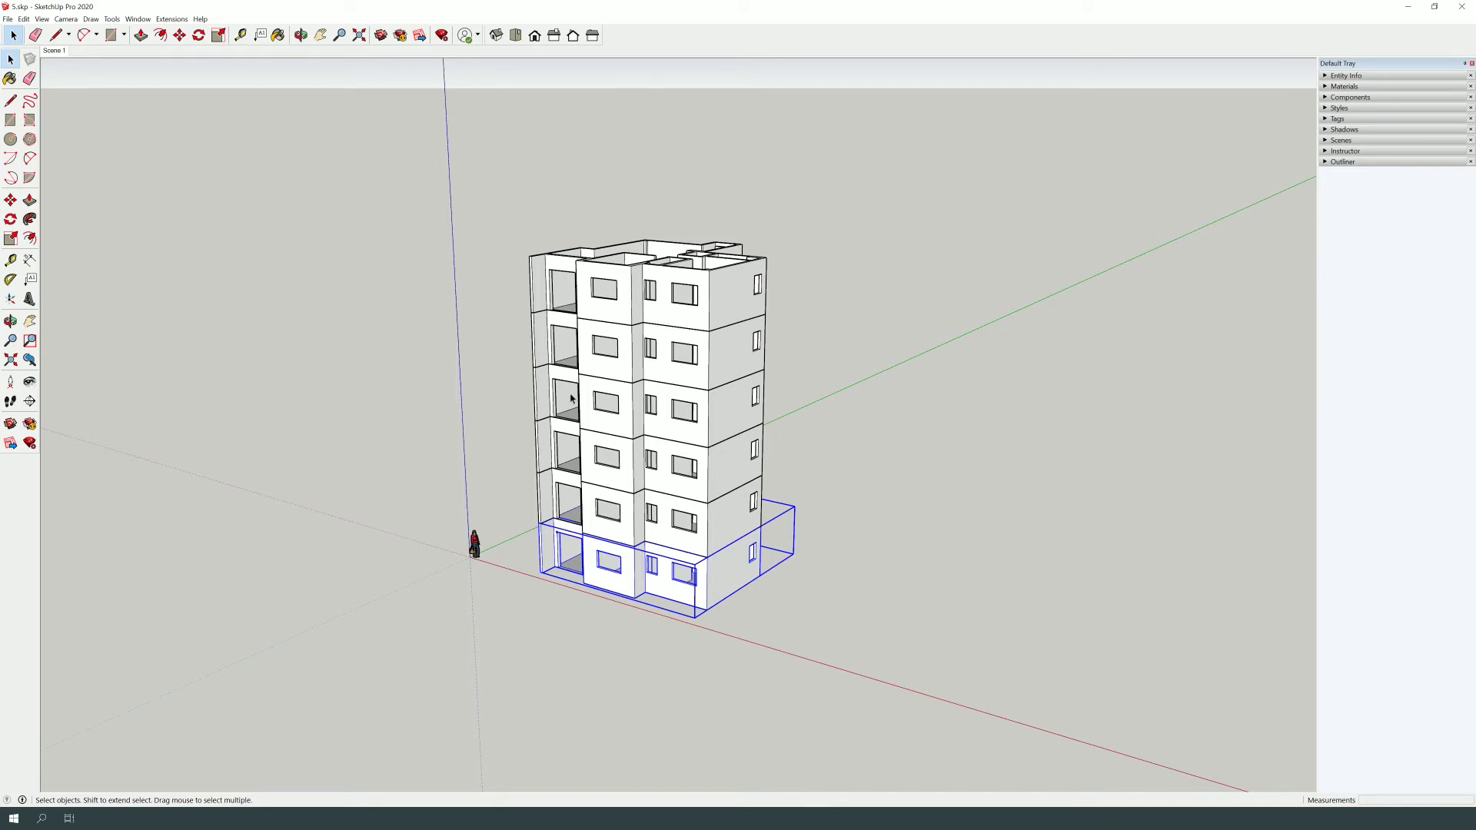
# Review the Component Edit display options, open the tower's third storey component to examine the editing view, and leave it again.
pyautogui.click(41, 19)
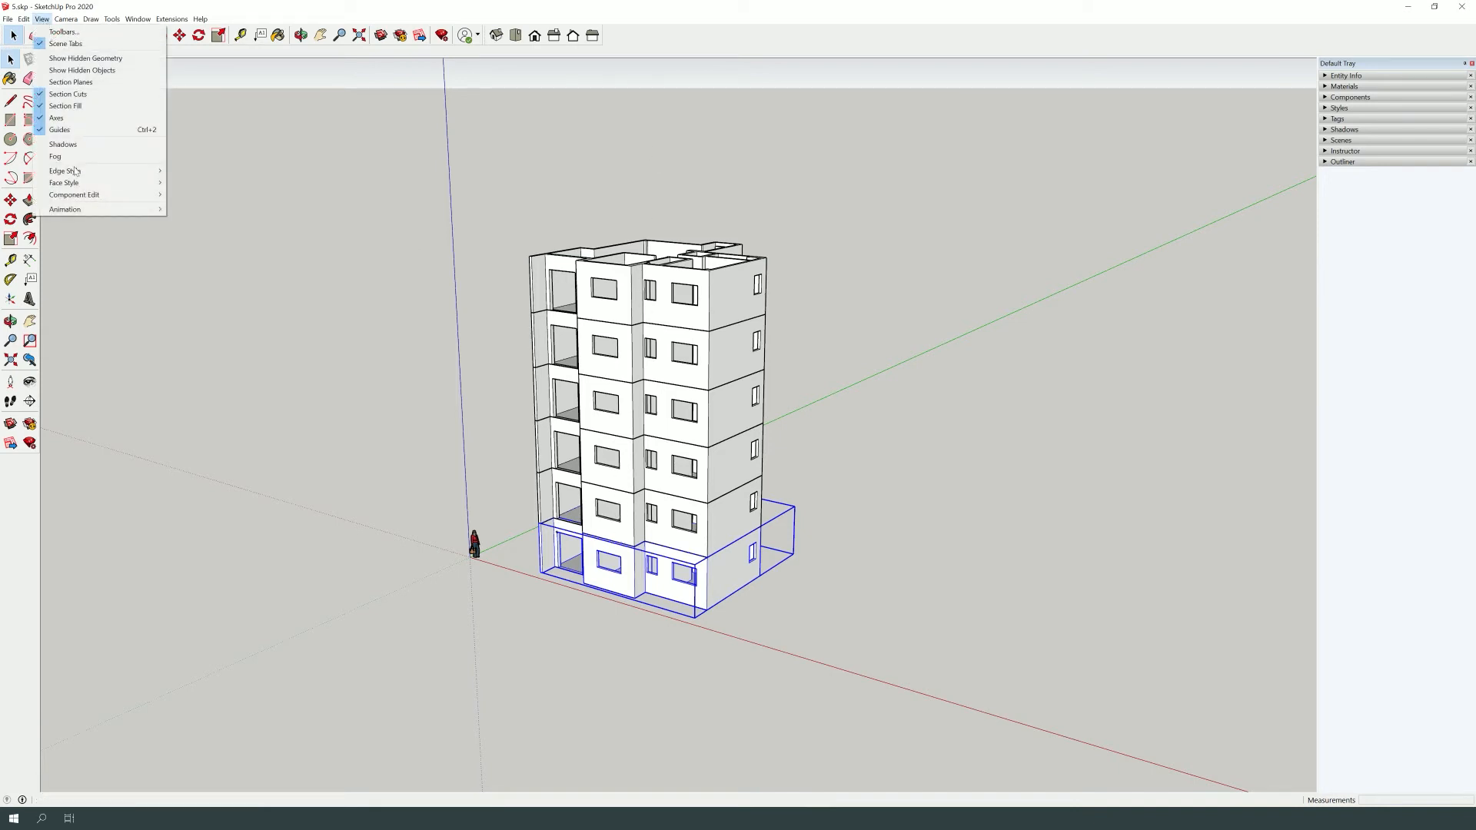
pyautogui.moveTo(77, 196)
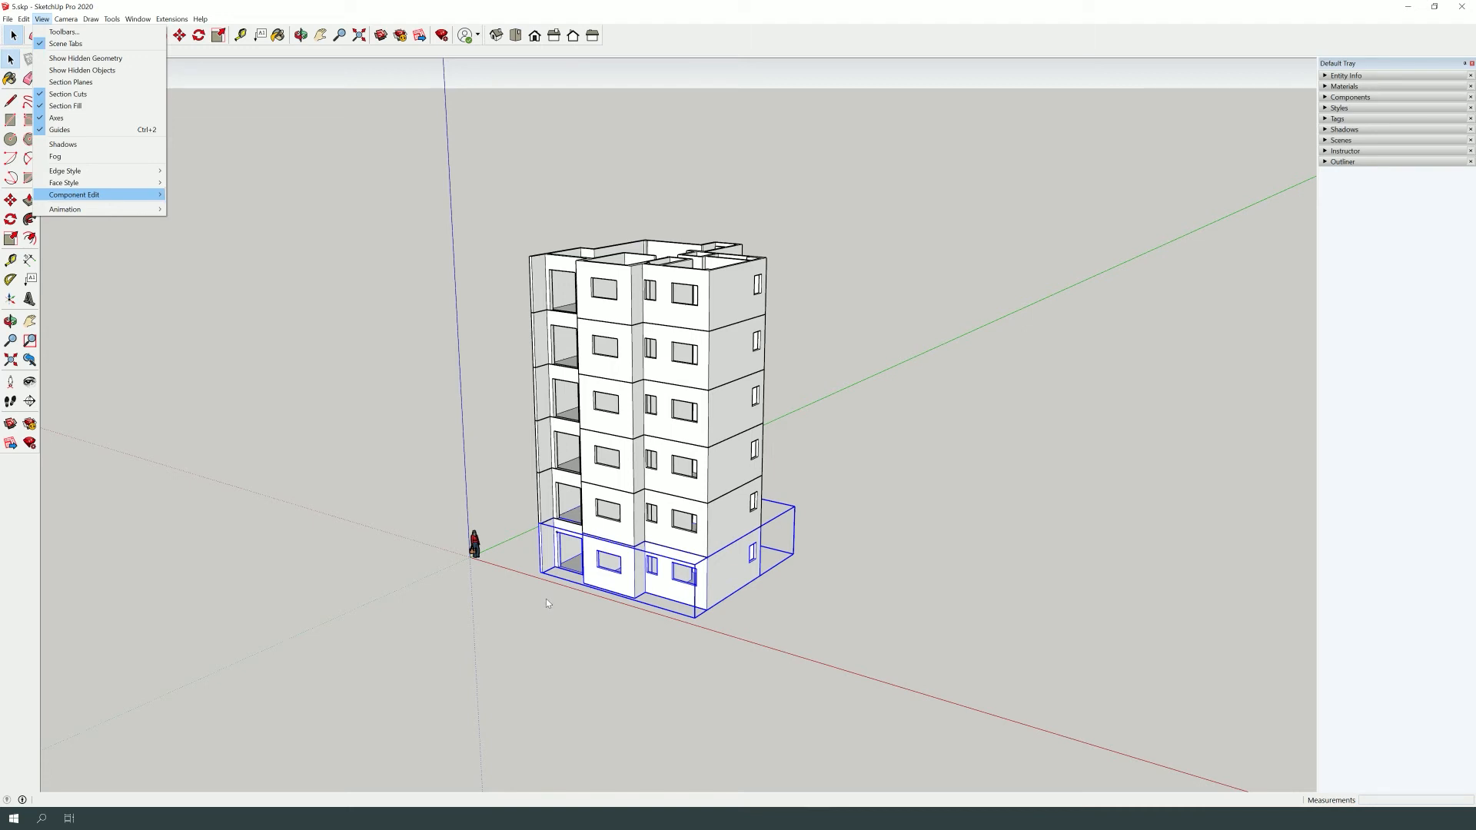
pyautogui.click(620, 630)
pyautogui.click(633, 459)
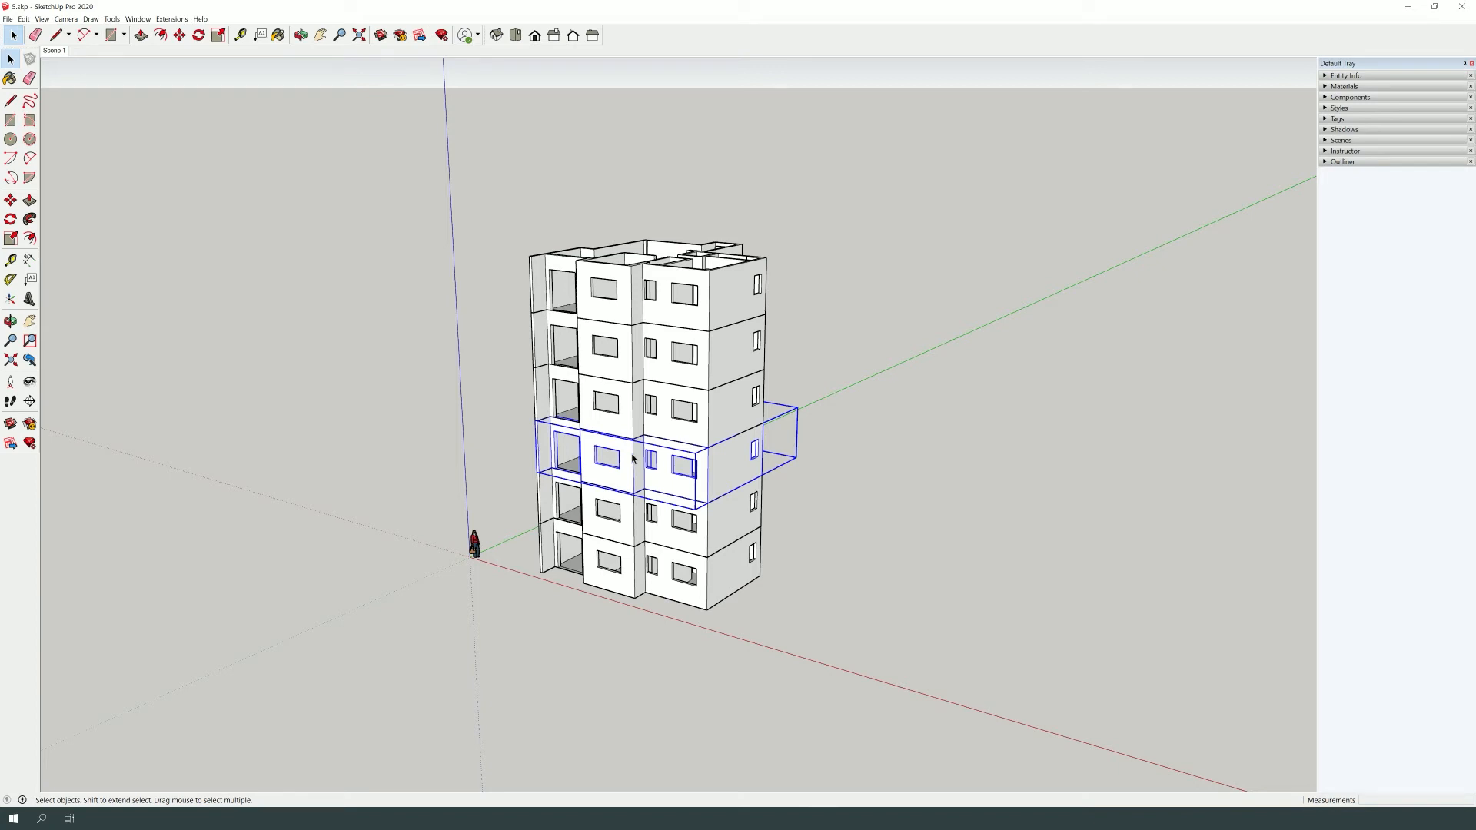
pyautogui.doubleClick(633, 459)
pyautogui.scroll(4, 645, 419)
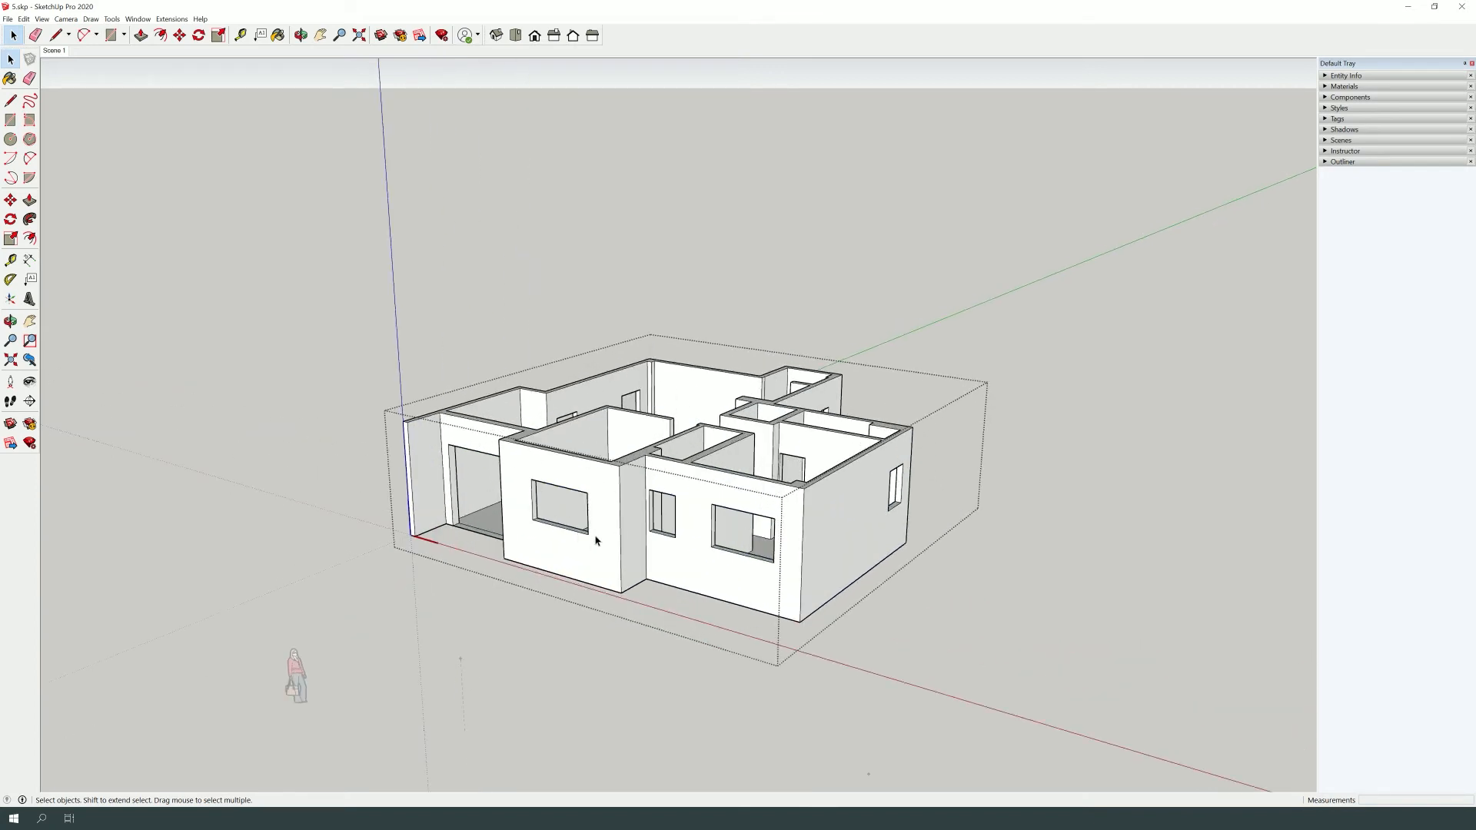
pyautogui.press('Escape')
pyautogui.scroll(-3, 597, 542)
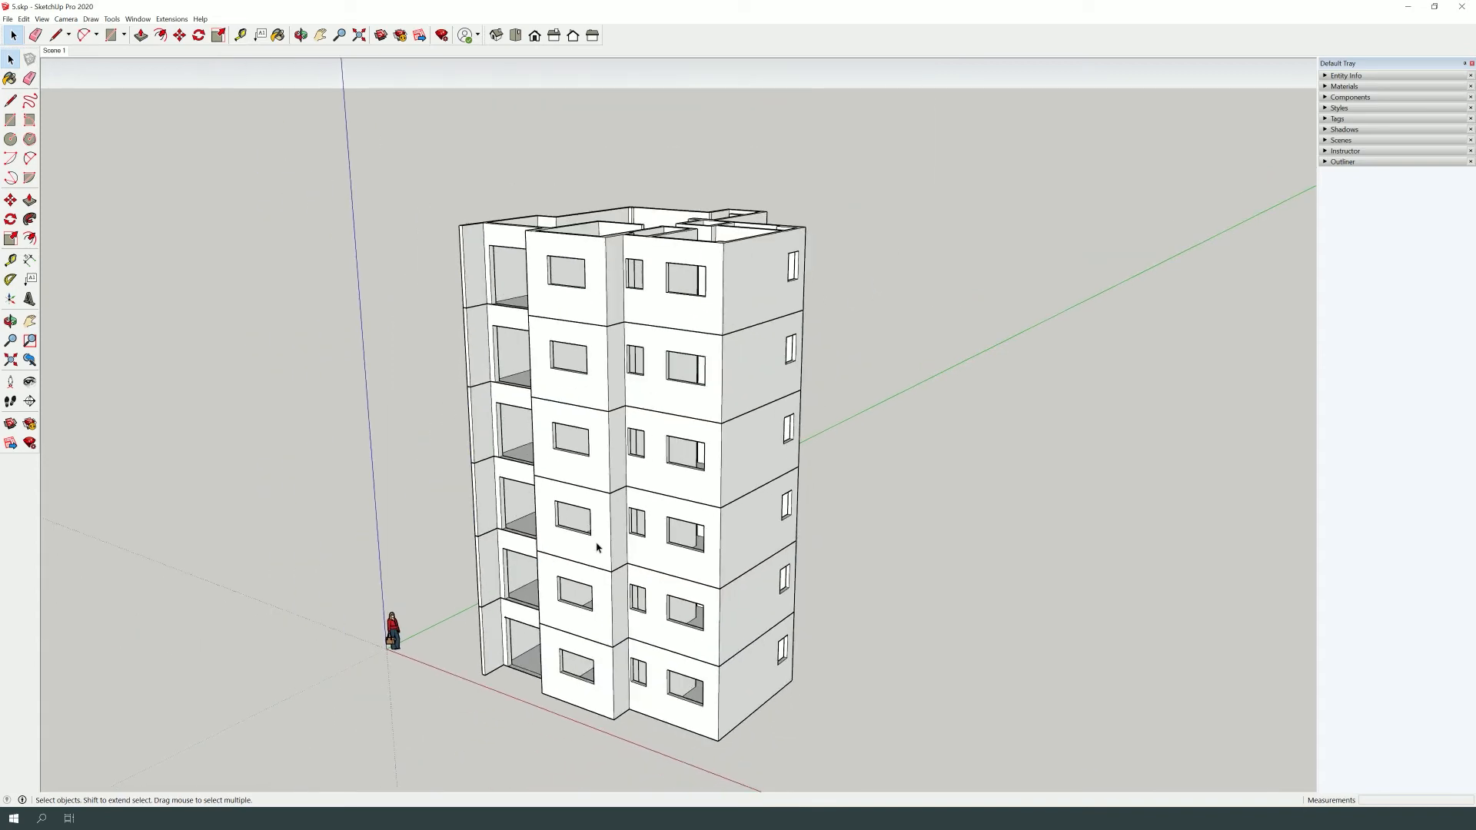
pyautogui.scroll(-2, 416, 612)
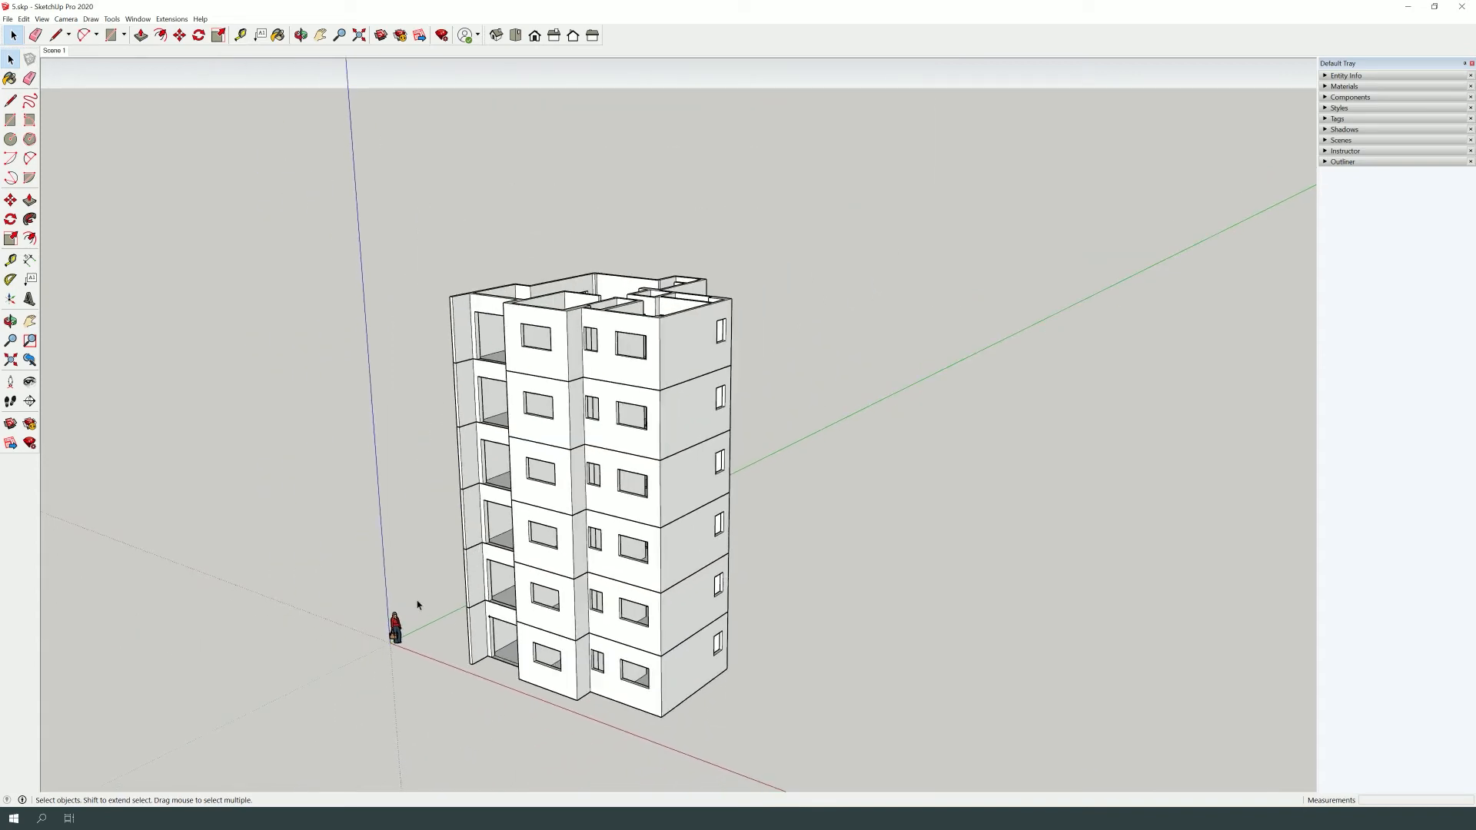
pyautogui.scroll(1, 418, 605)
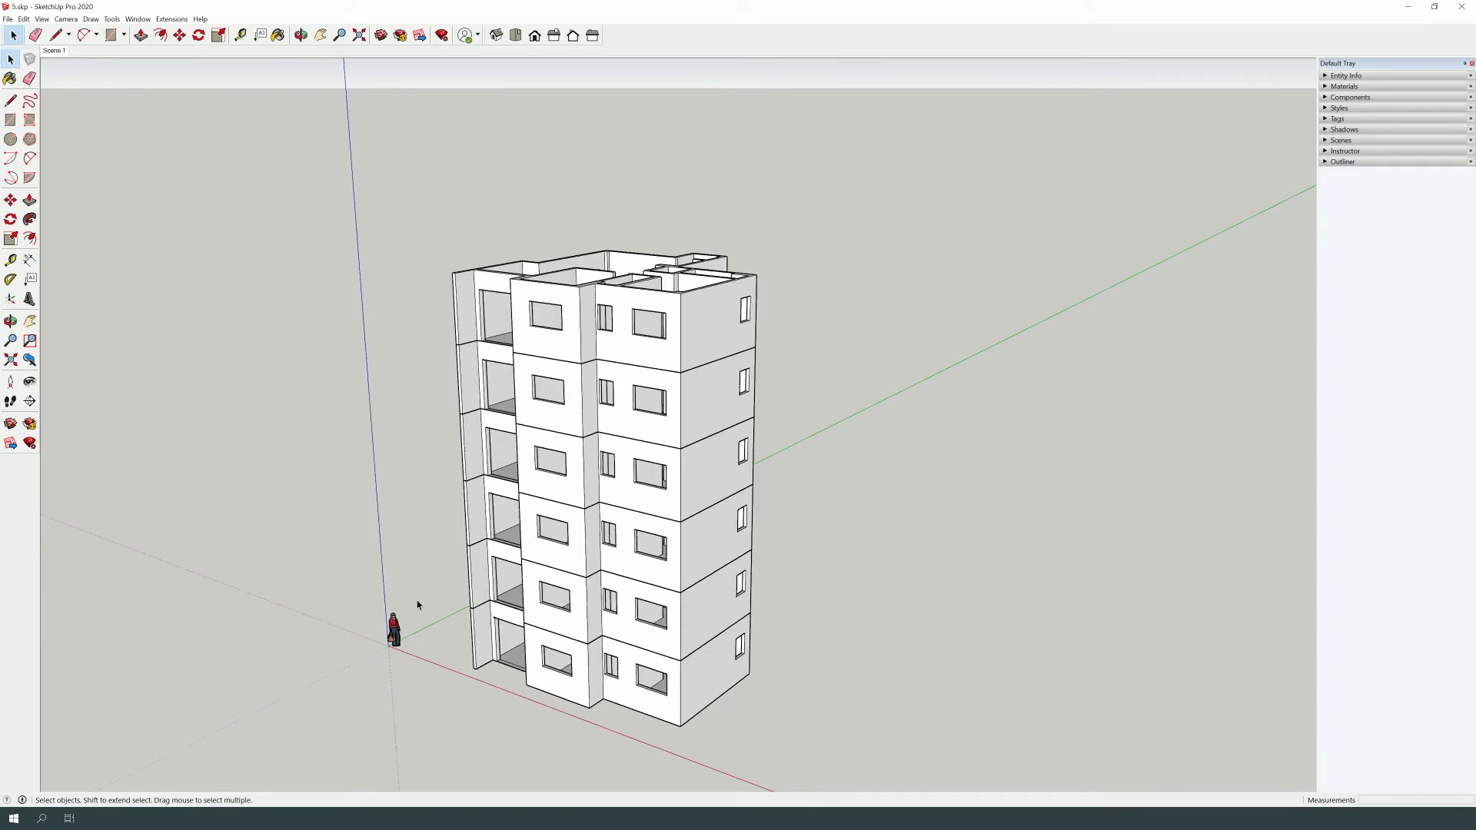
pyautogui.scroll(1, 417, 605)
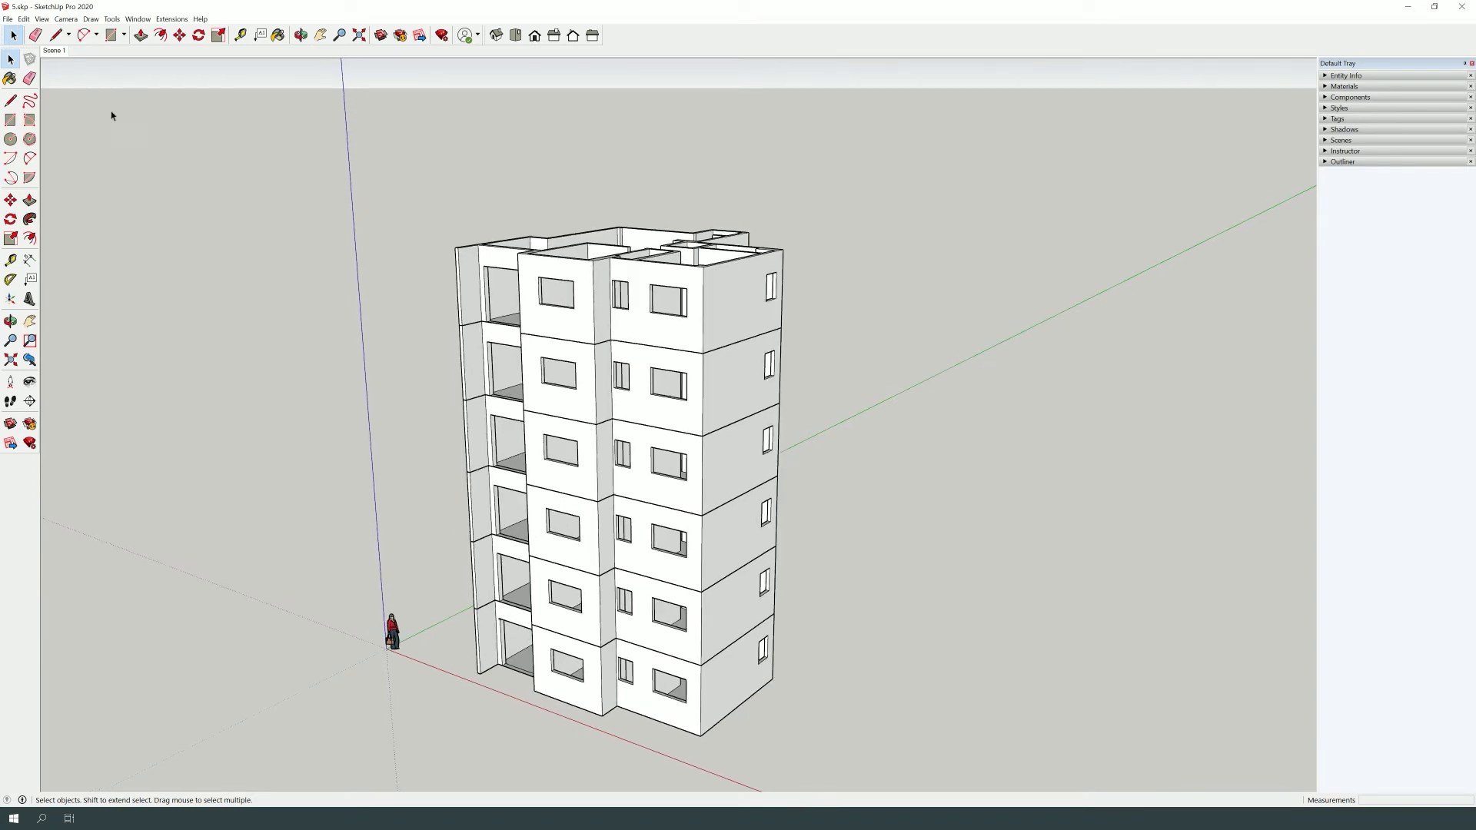
# Enable Hide Rest Of Model for component editing, open the ground storey component to check the view, and close it.
pyautogui.click(41, 19)
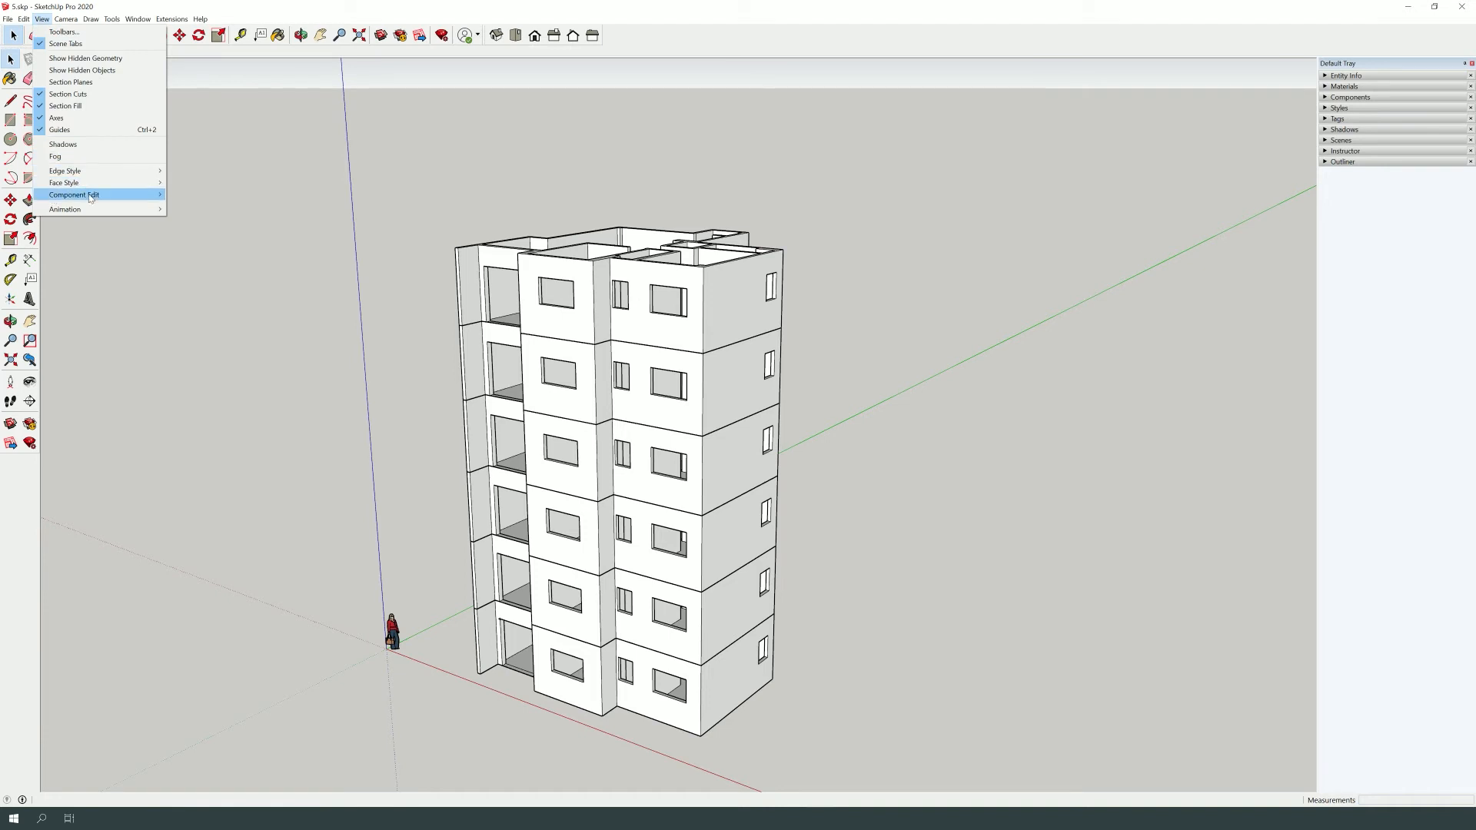
pyautogui.moveTo(90, 197)
pyautogui.click(210, 196)
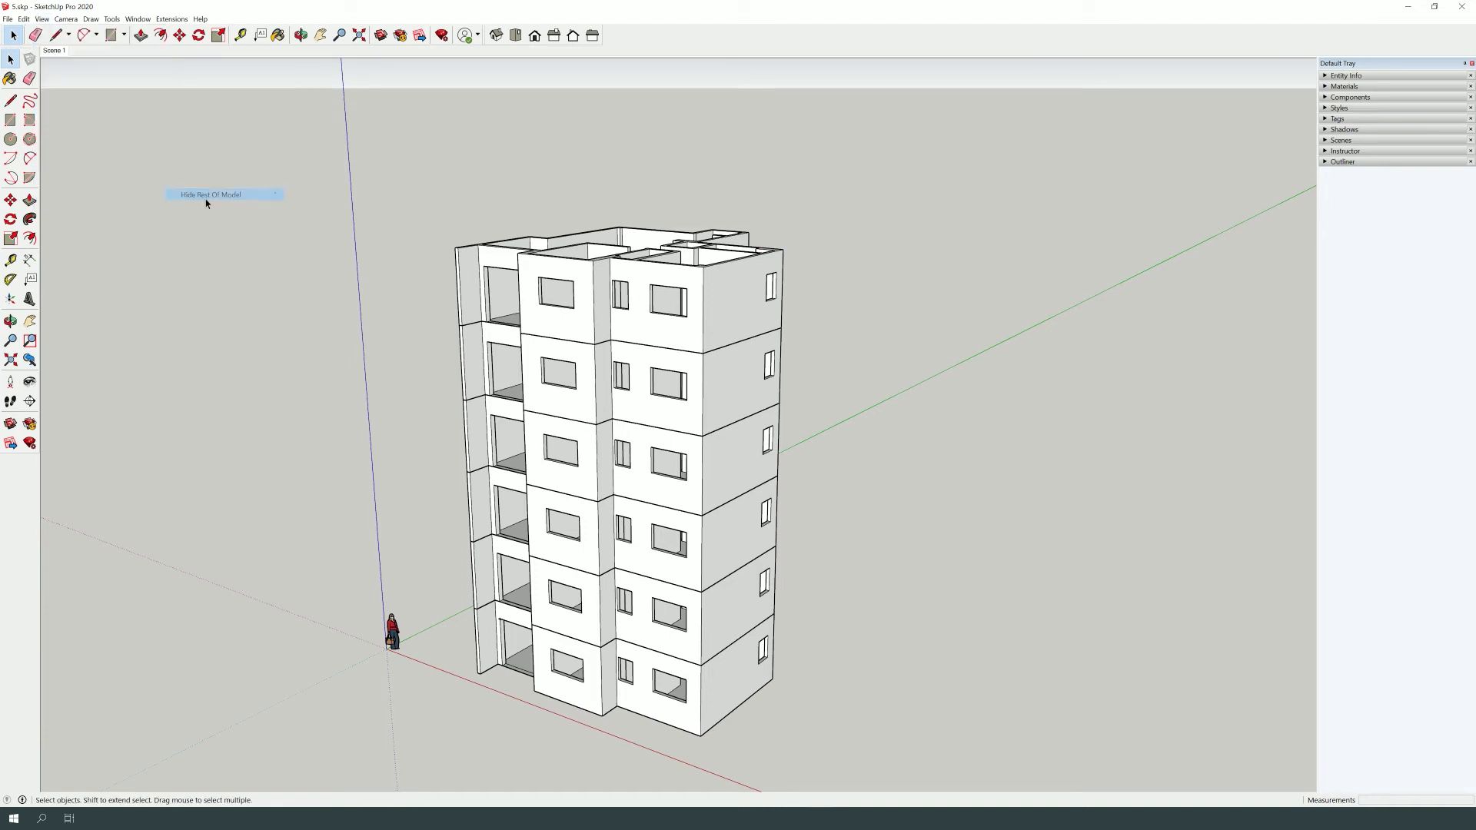
pyautogui.doubleClick(569, 696)
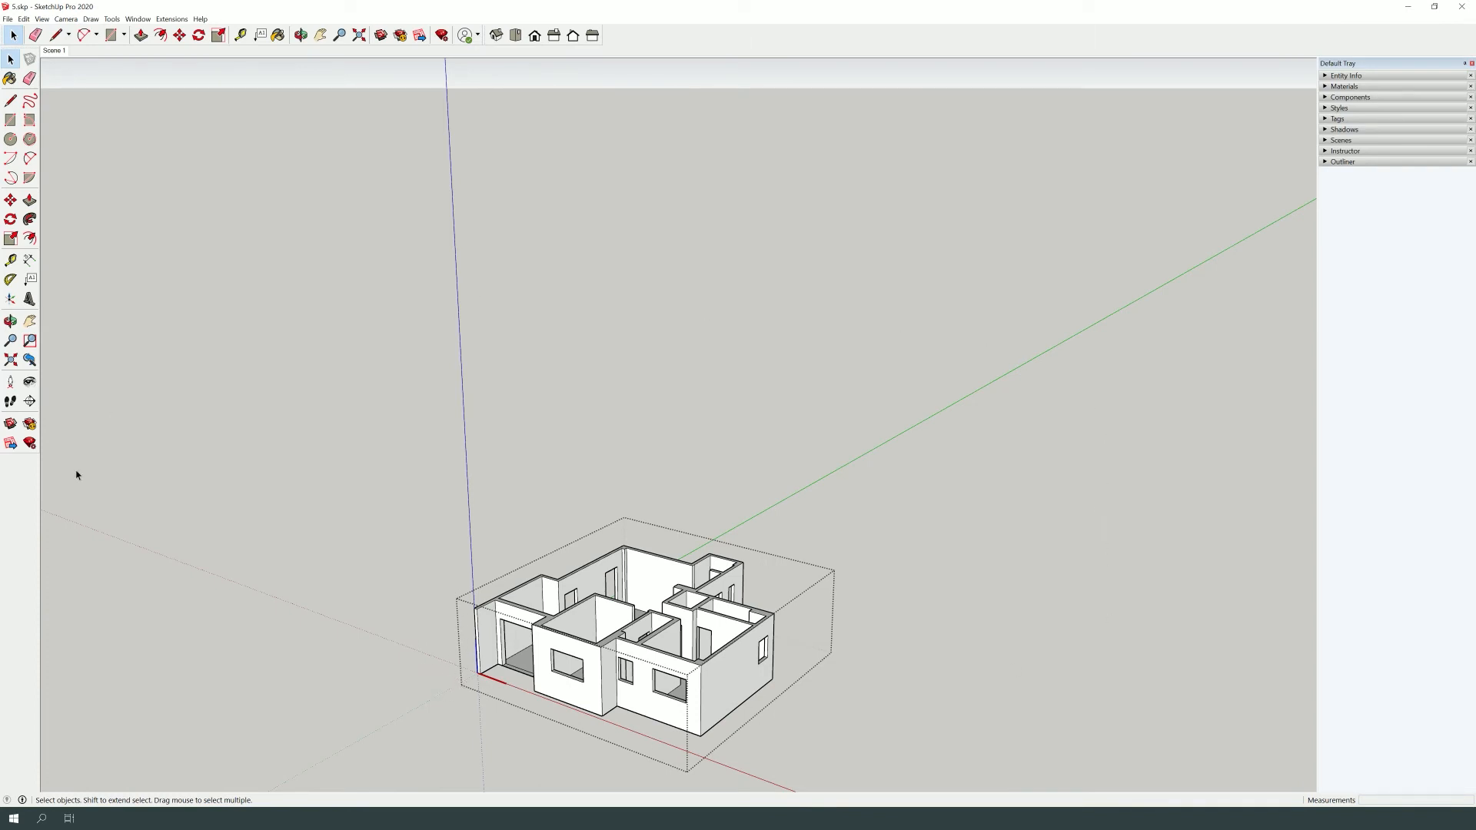
pyautogui.scroll(3, 575, 683)
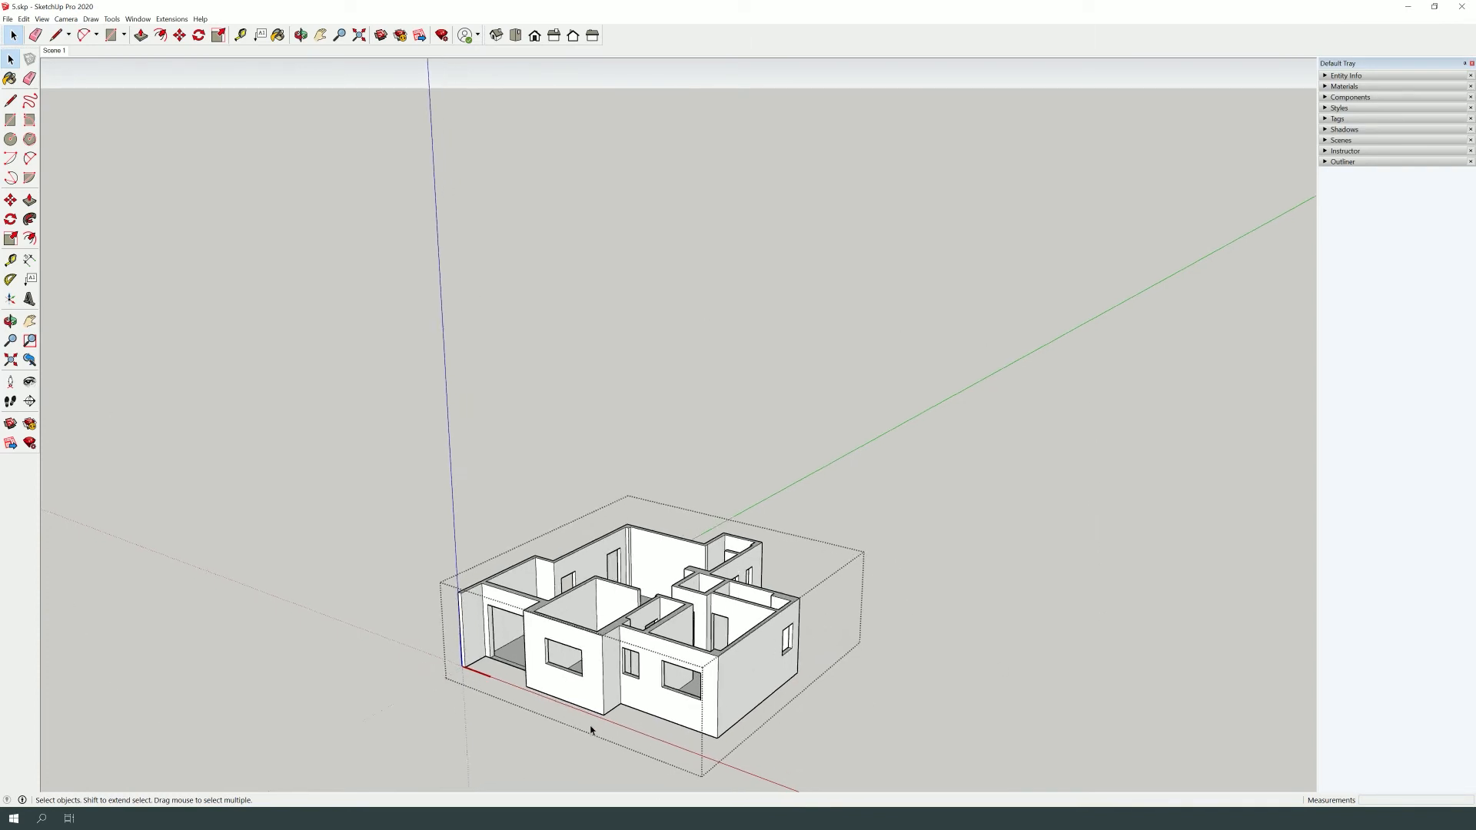
pyautogui.click(253, 619)
pyautogui.scroll(-3, 252, 619)
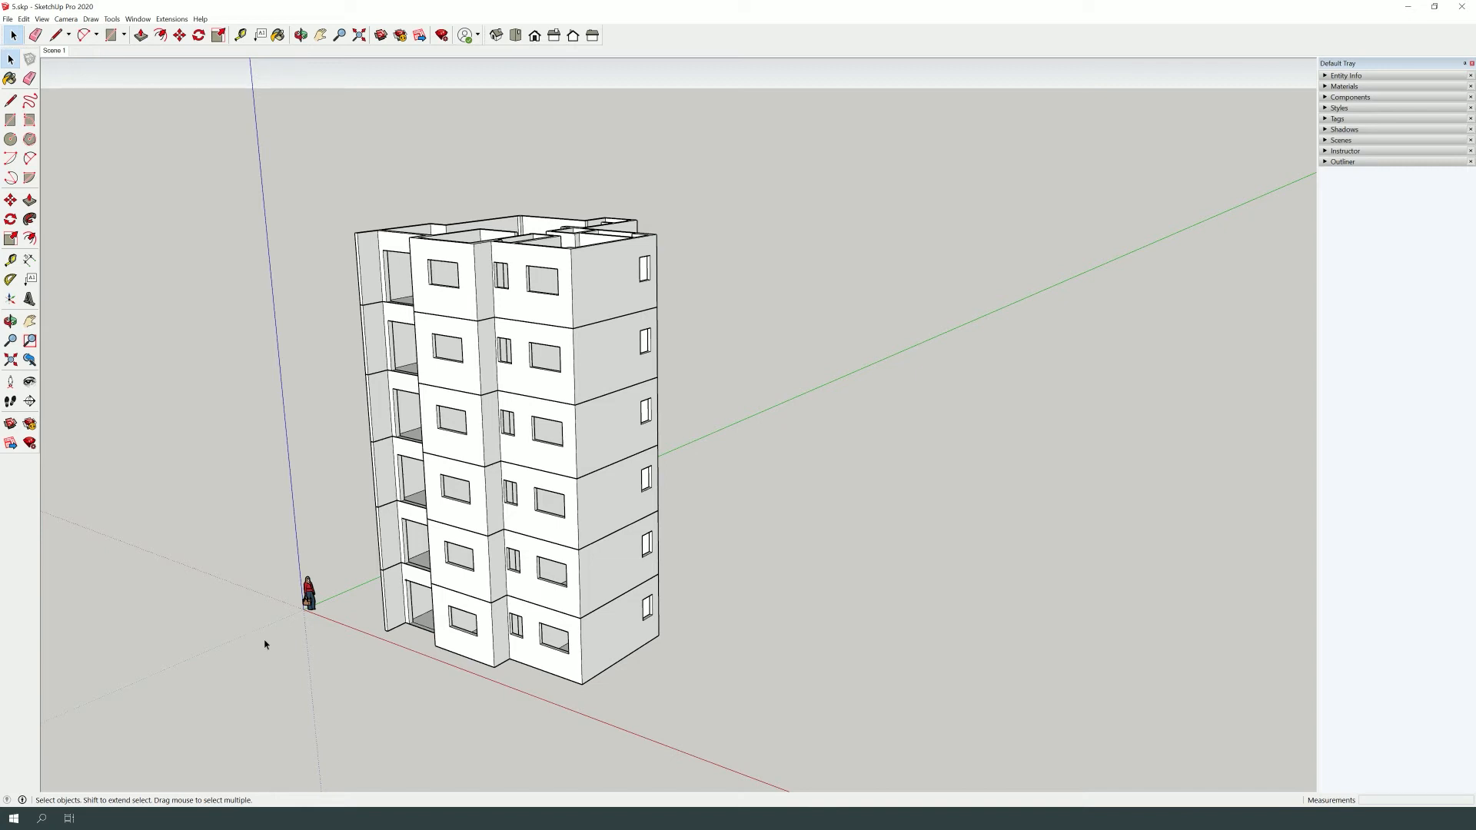
# Turn off Hide Similar Components for component editing and open the tower's ground storey component.
pyautogui.click(41, 18)
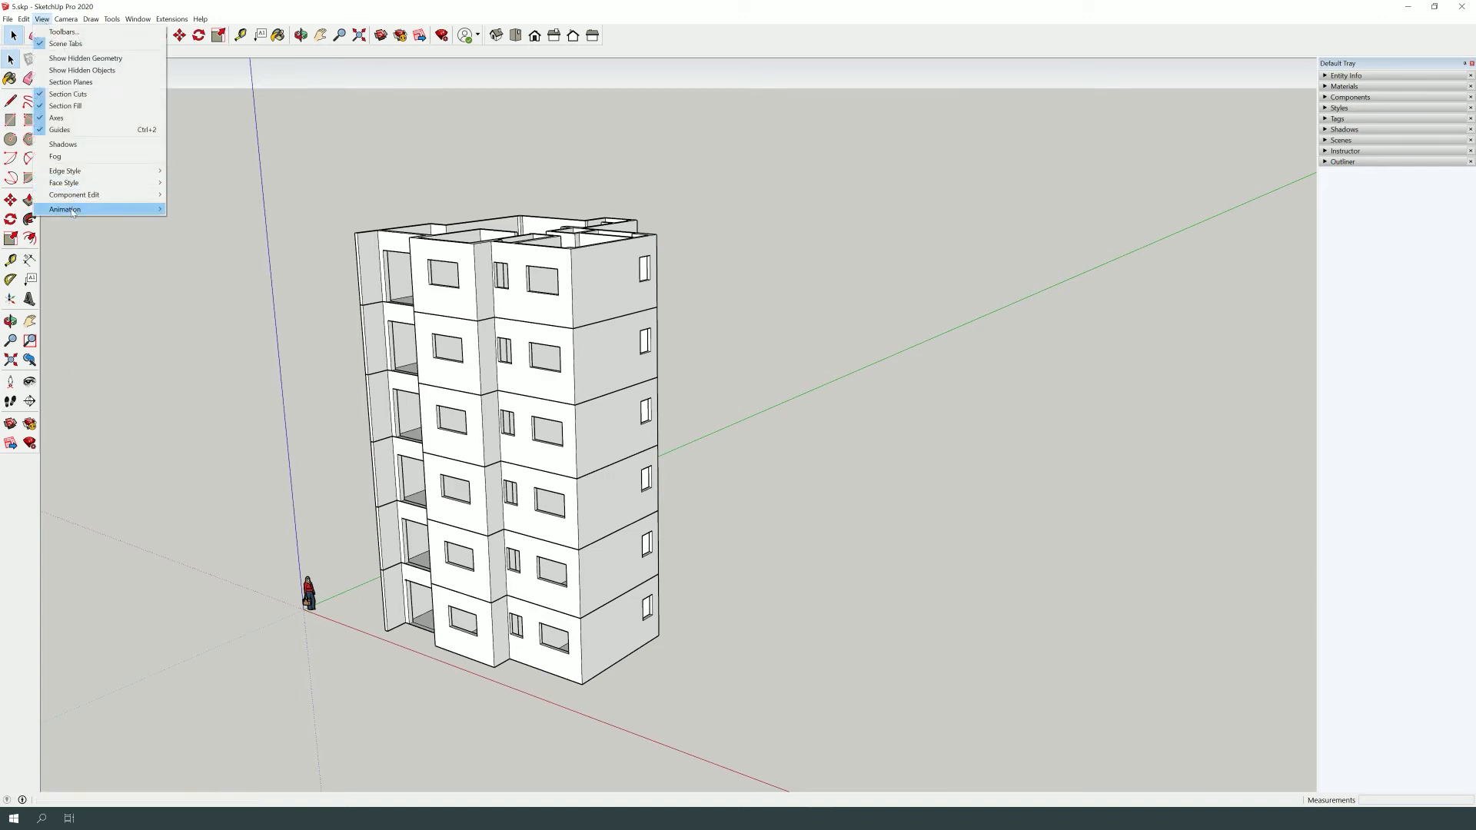
pyautogui.moveTo(154, 196)
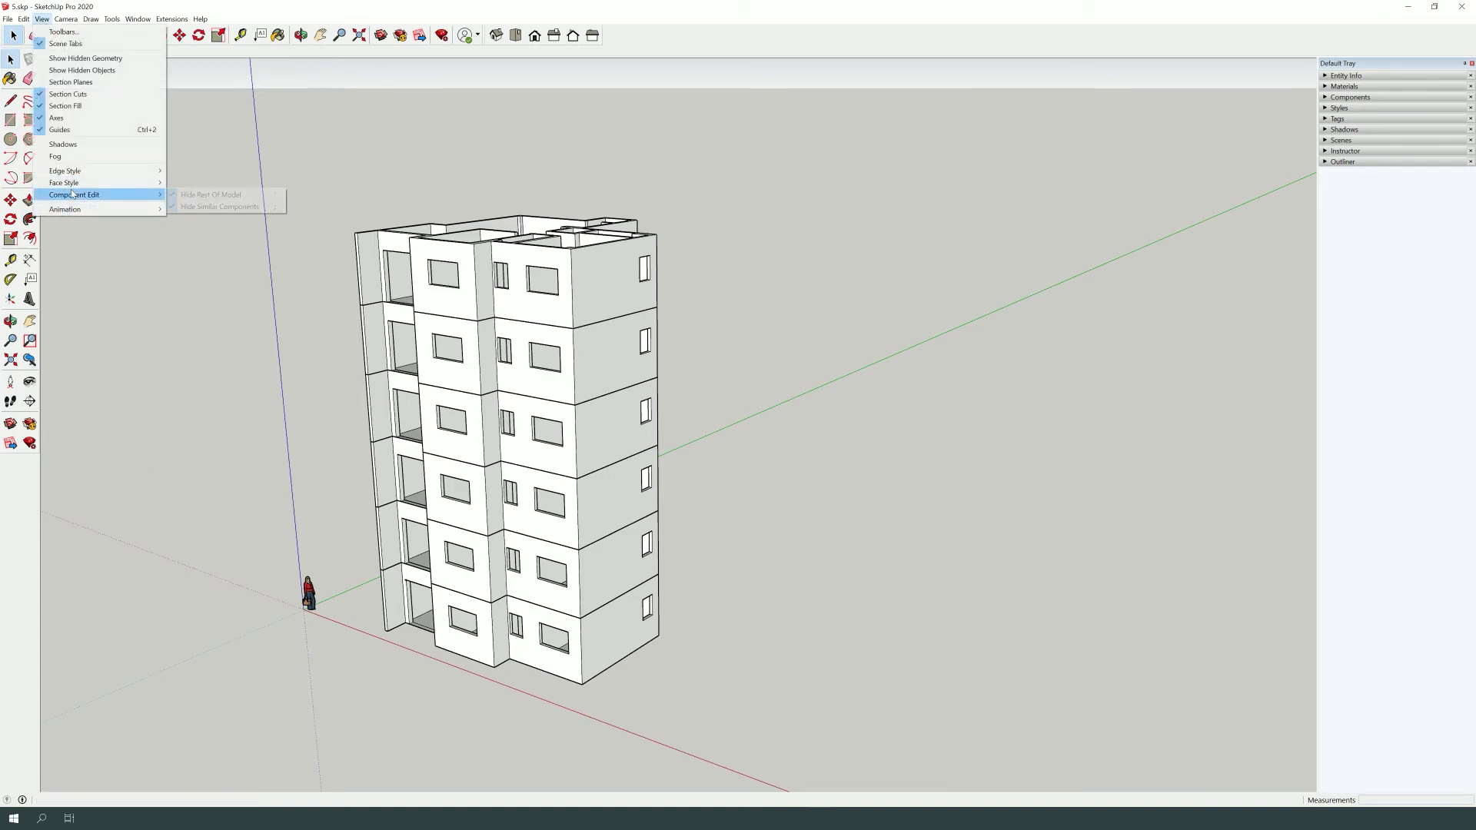
pyautogui.click(171, 210)
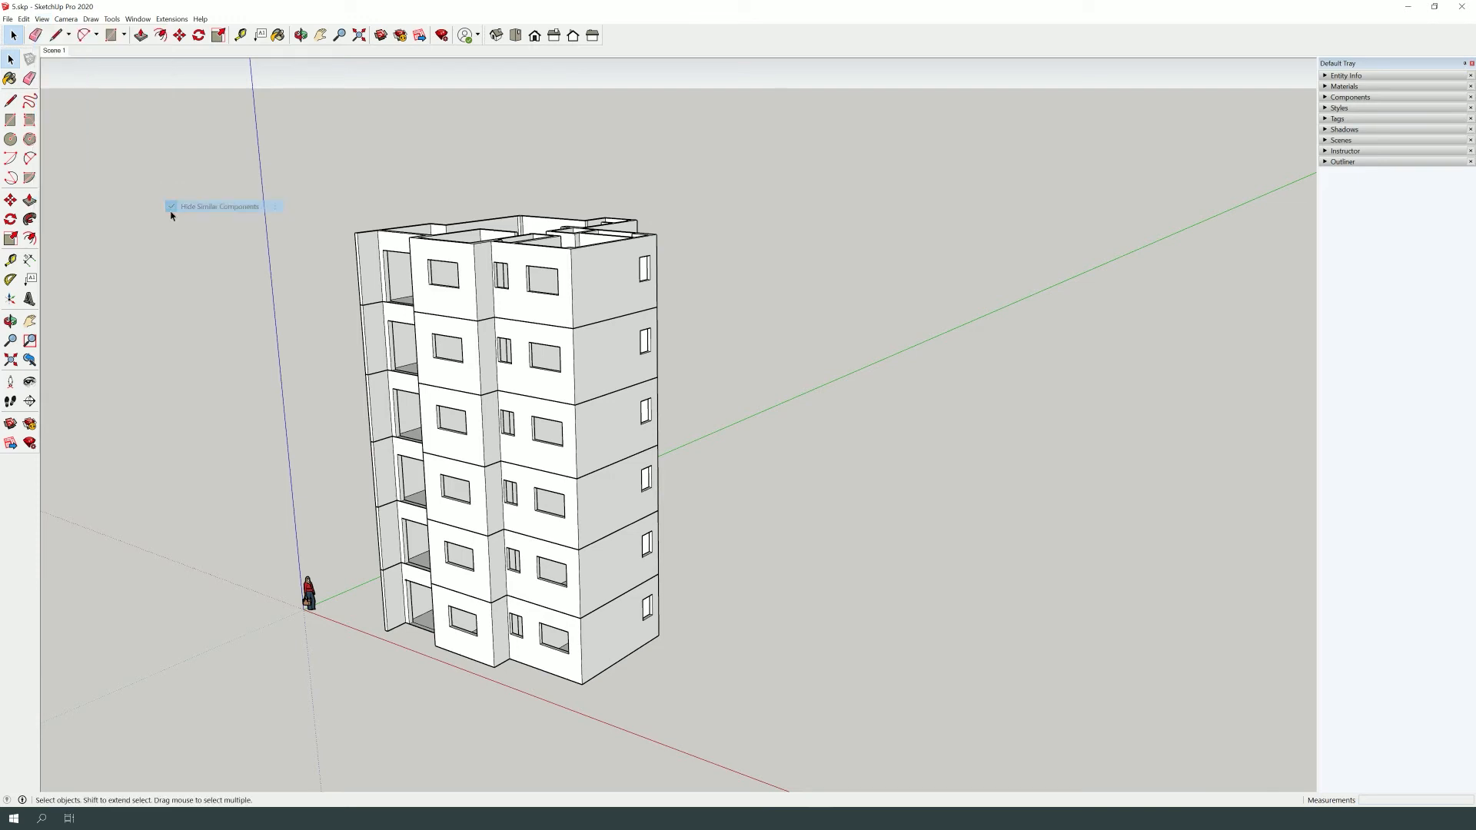
pyautogui.doubleClick(496, 663)
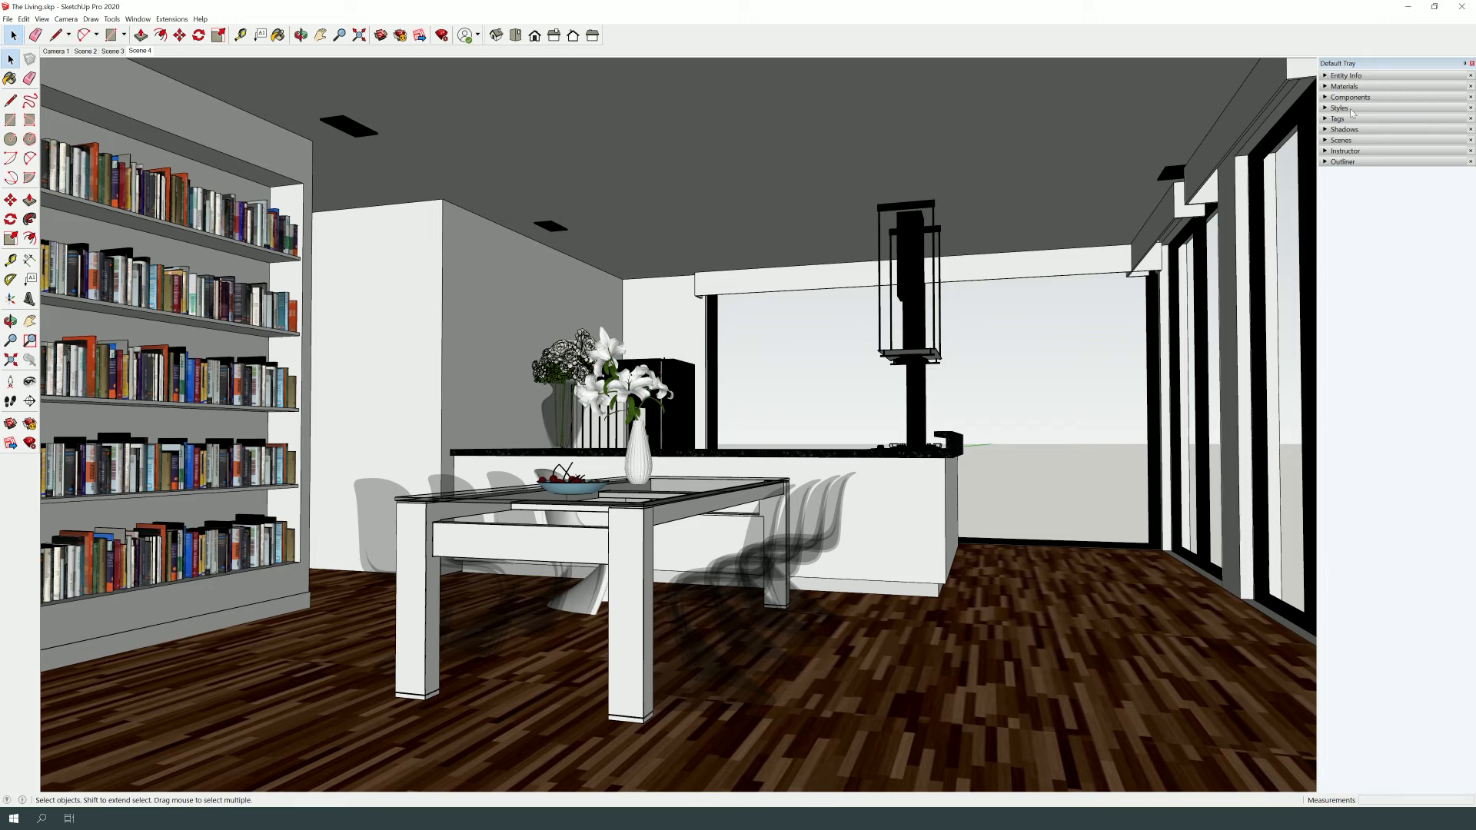
# Review which sections the Default Tray includes, and expand Entity Info and Tags.
pyautogui.click(138, 18)
pyautogui.moveTo(188, 33)
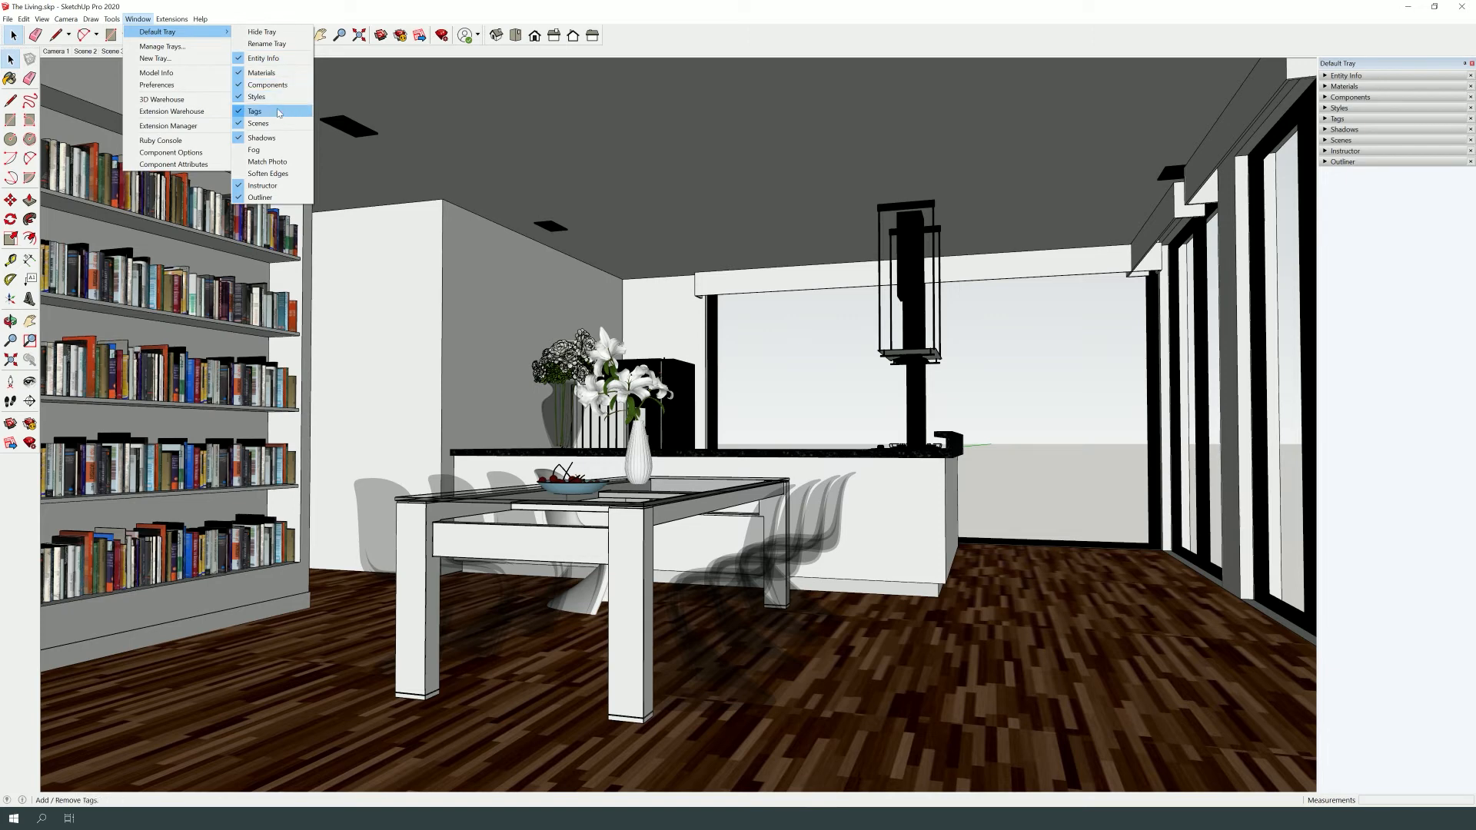
pyautogui.click(1326, 77)
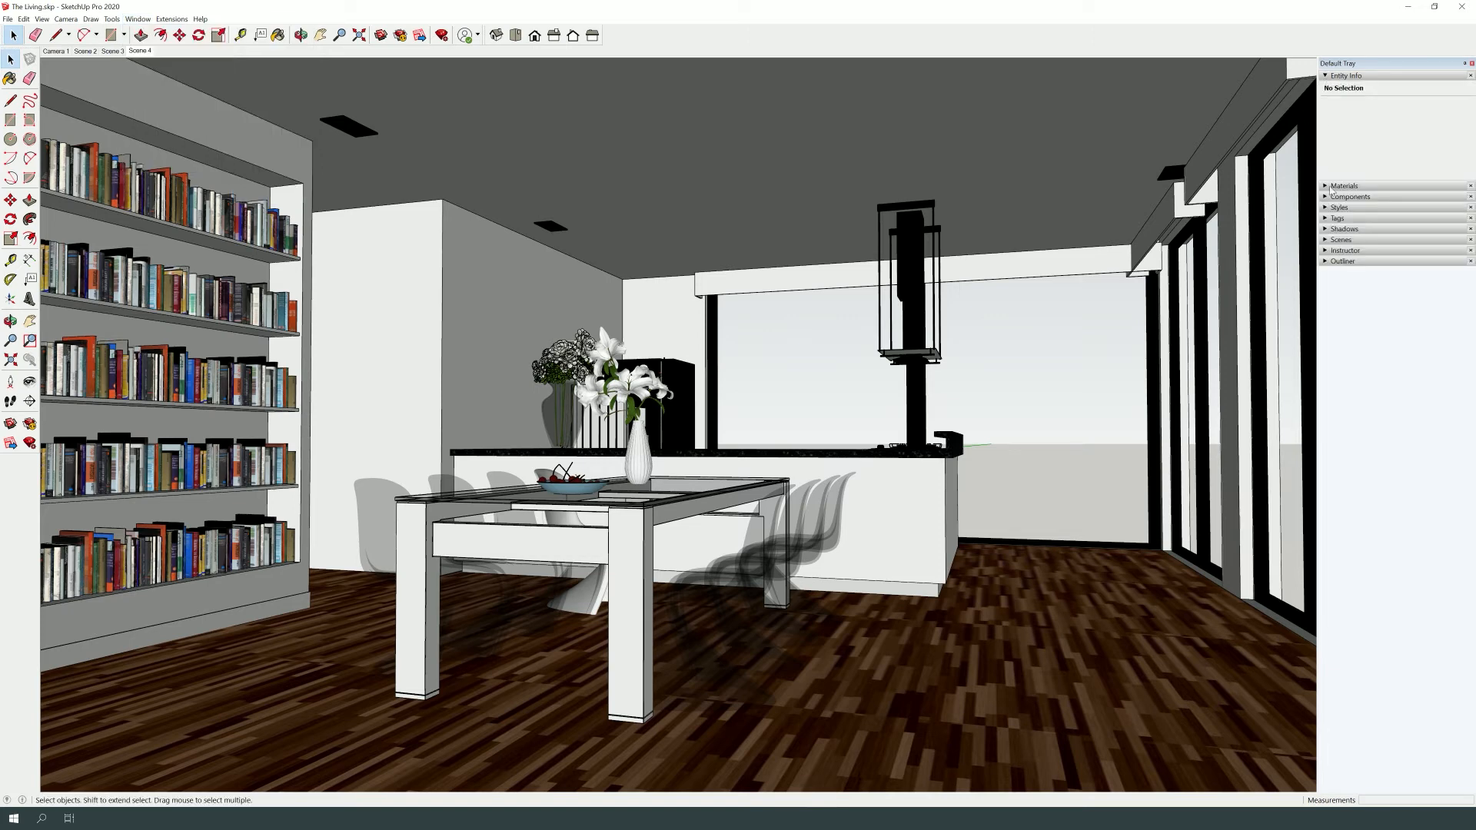
pyautogui.click(1337, 219)
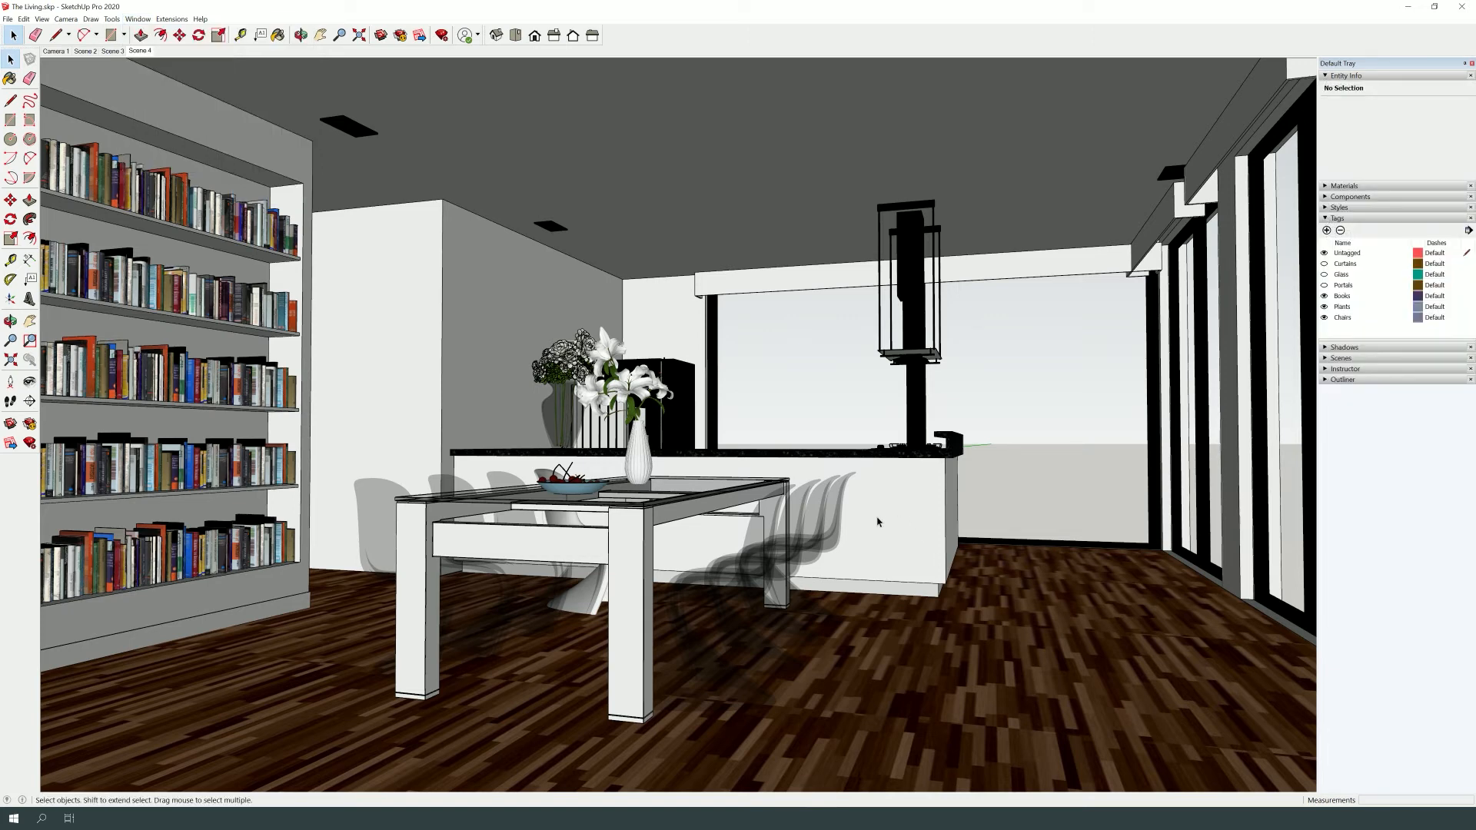
# Select the chairs group to check its tag, and toggle the Chairs tag's visibility off and back on.
pyautogui.click(810, 546)
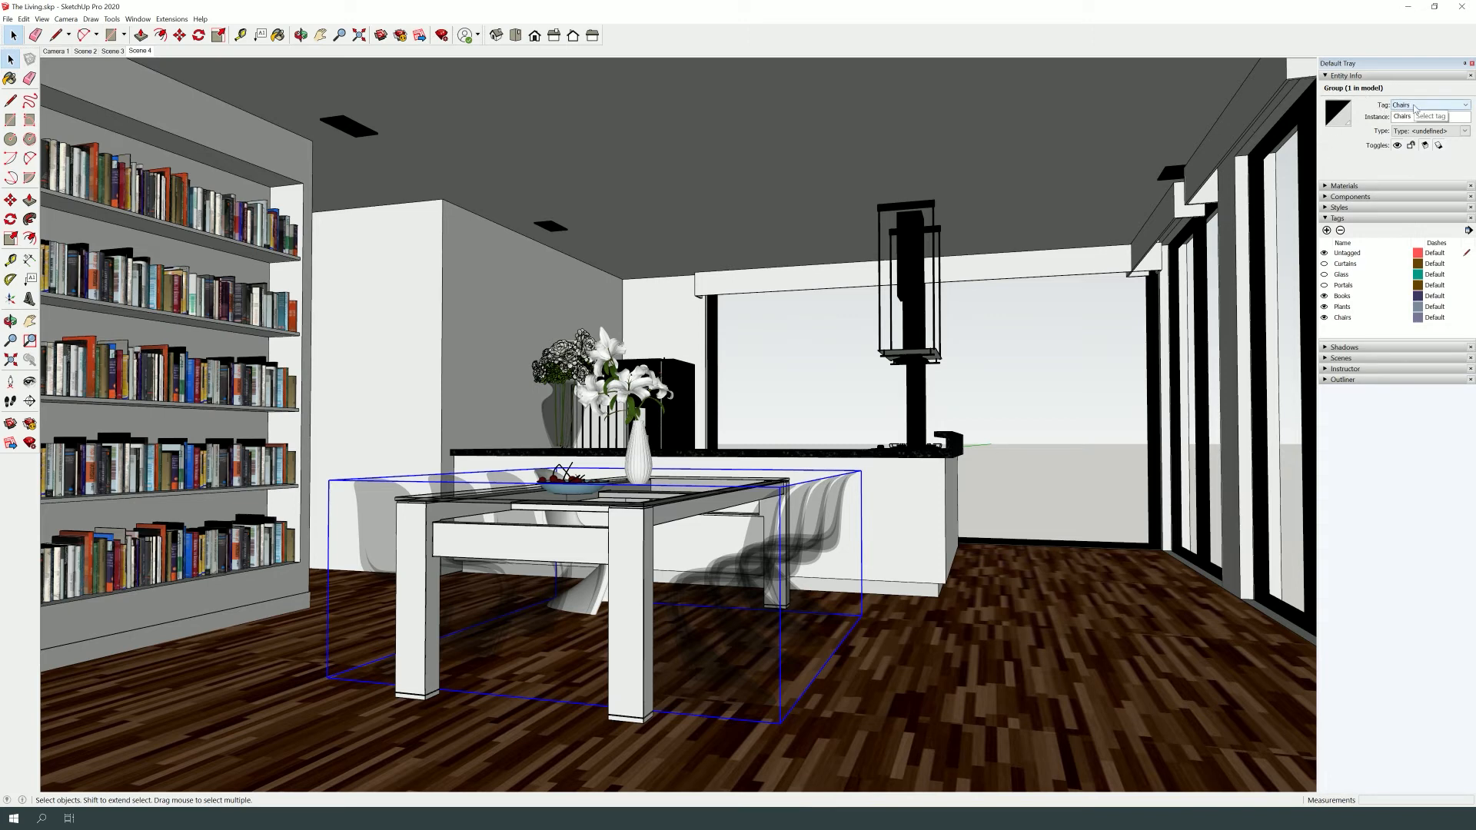
pyautogui.click(1325, 318)
pyautogui.click(1324, 318)
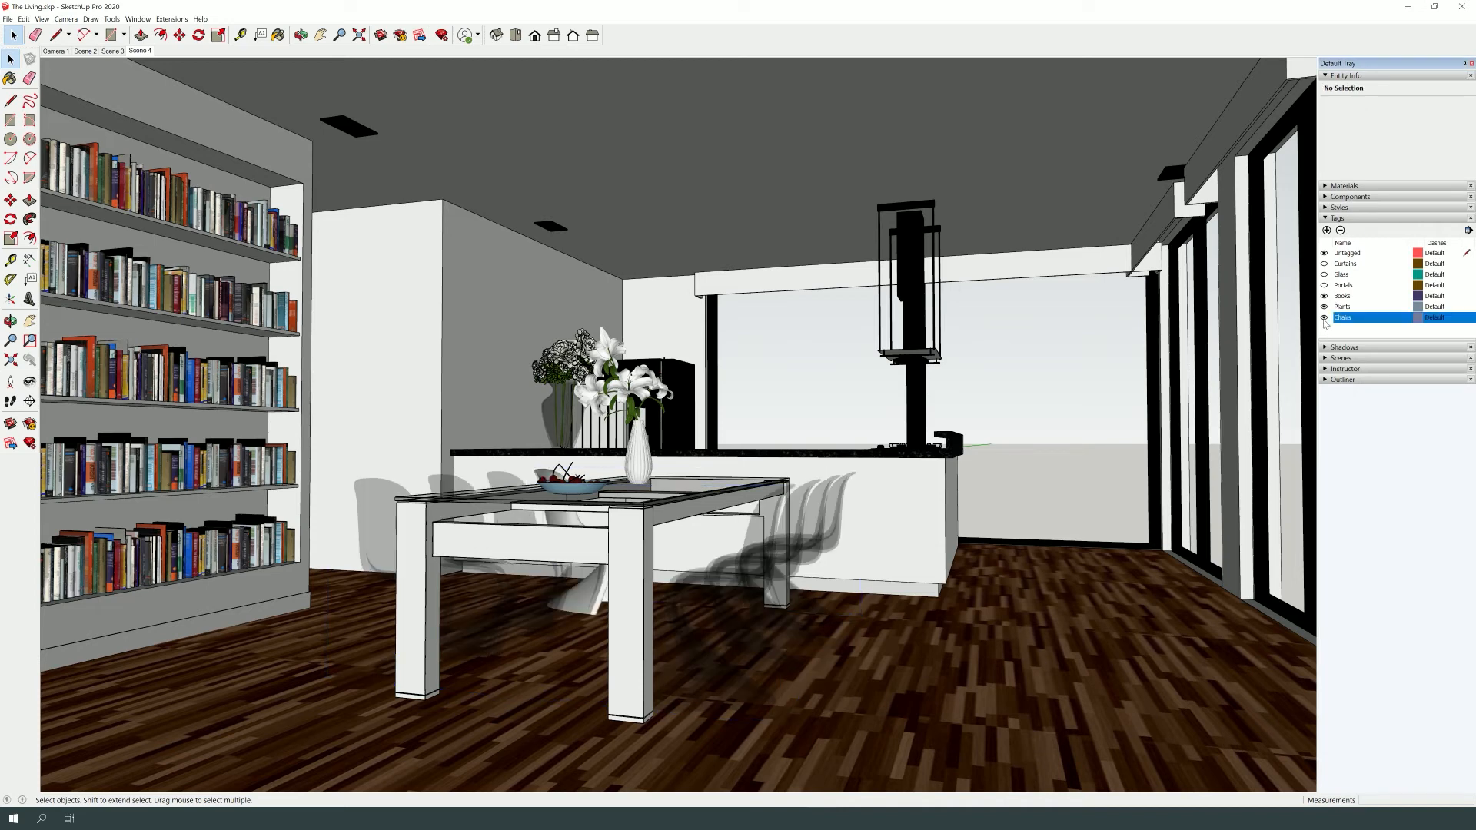
pyautogui.click(1324, 317)
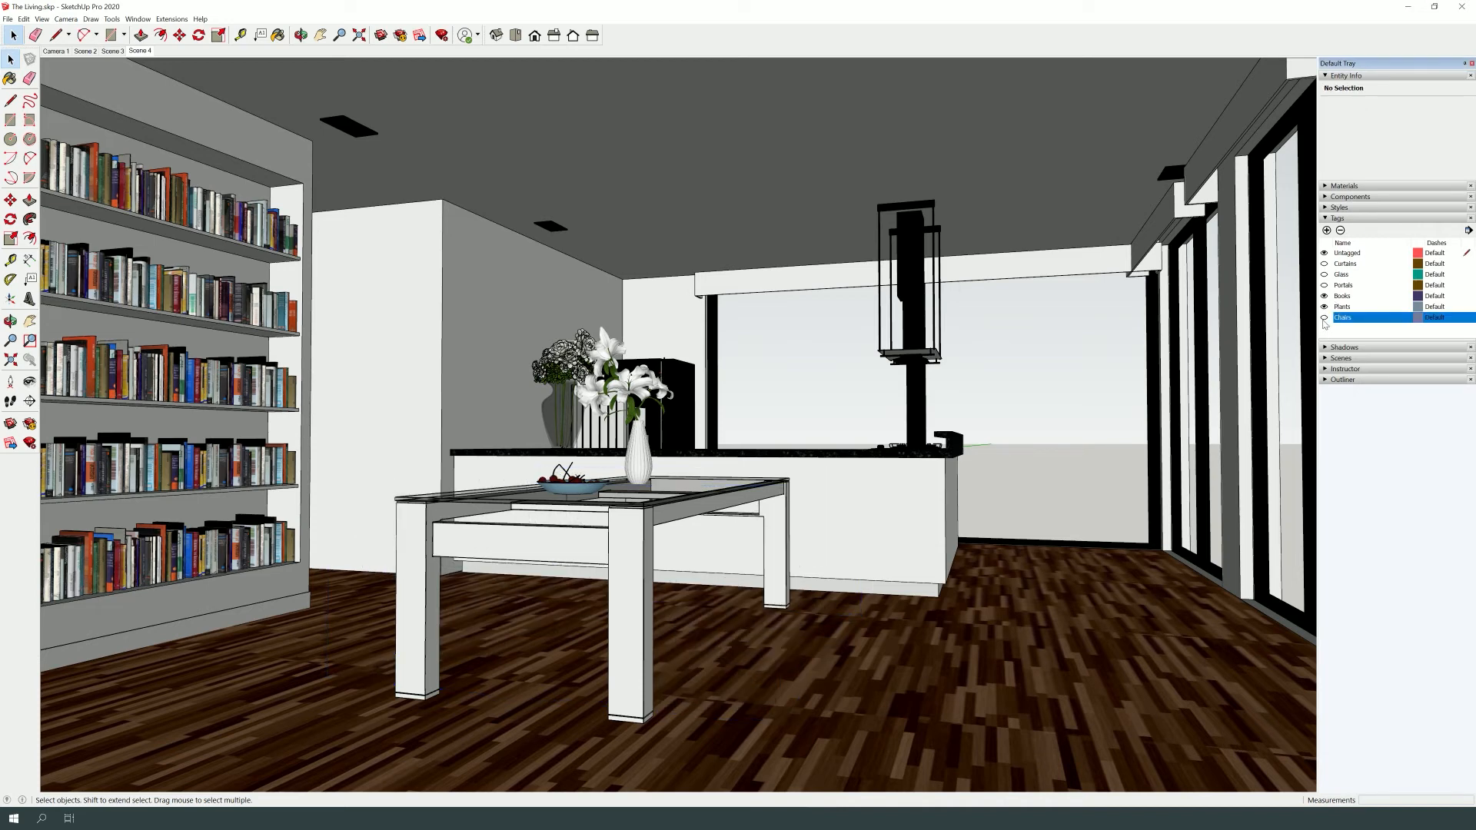
pyautogui.click(1324, 317)
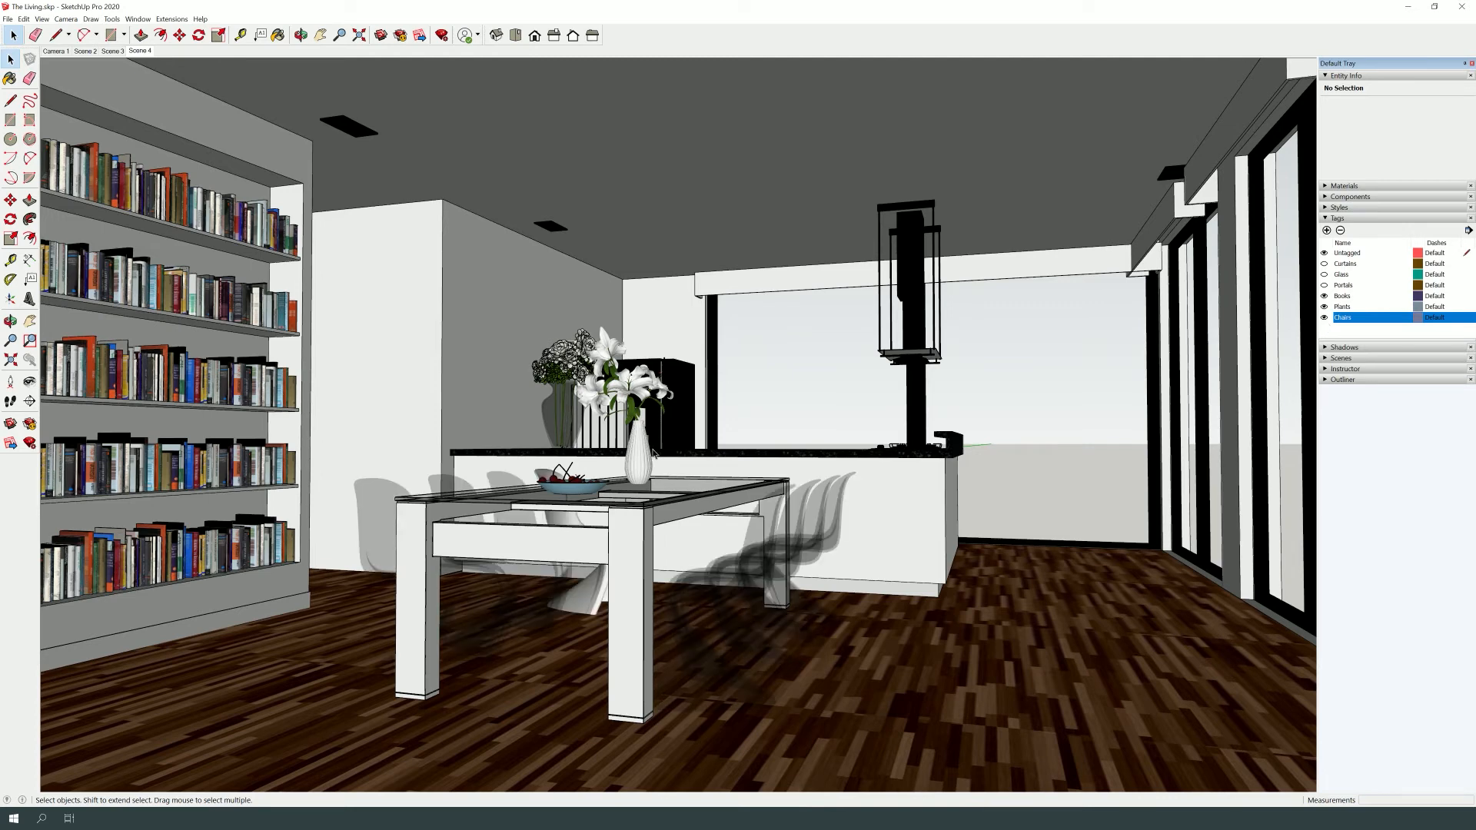
# Select the flower vase on the table to check its tag, and toggle the Plants tag's visibility, leaving it visible.
pyautogui.click(650, 453)
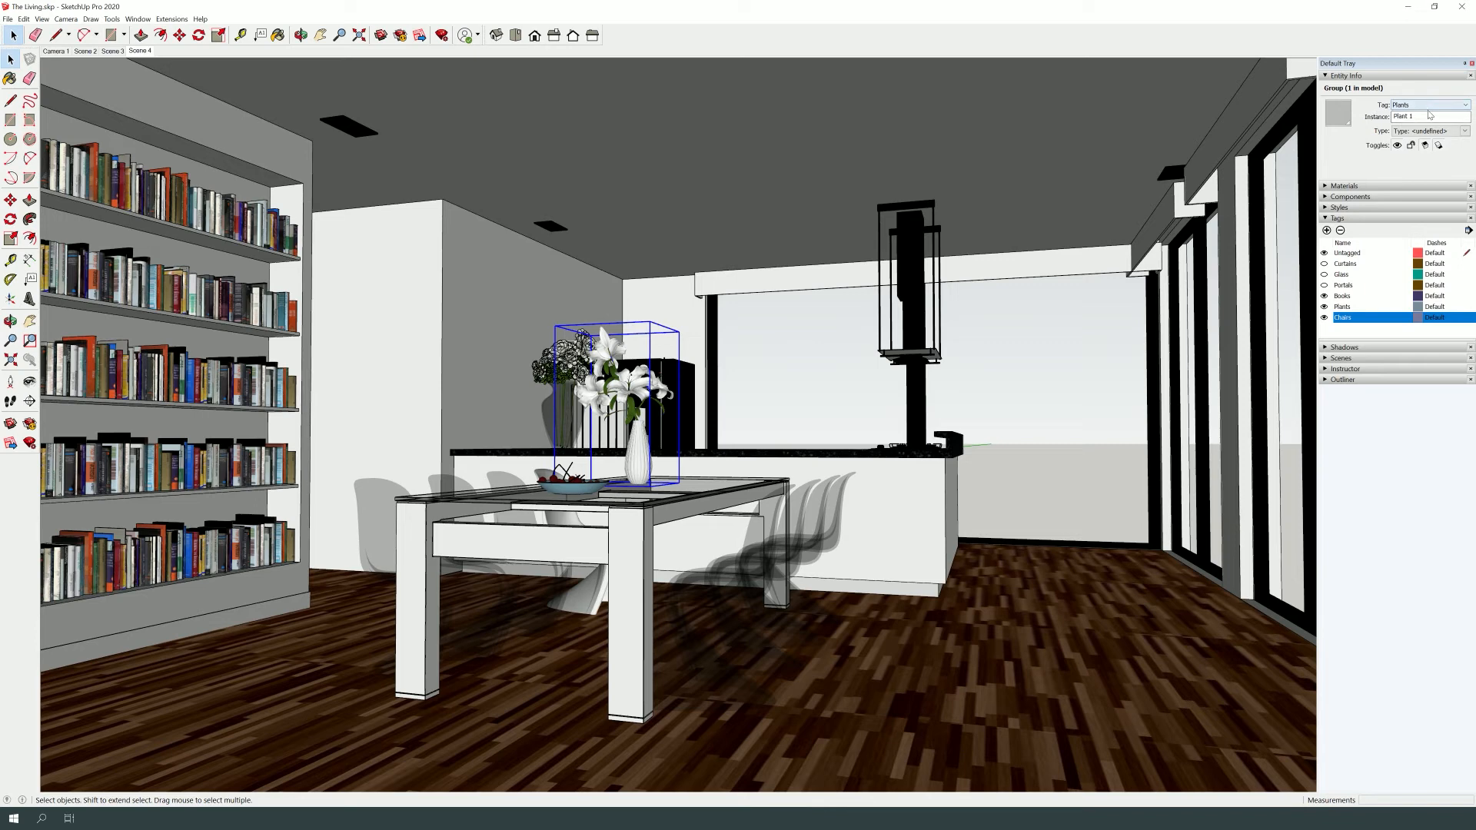
pyautogui.click(1324, 307)
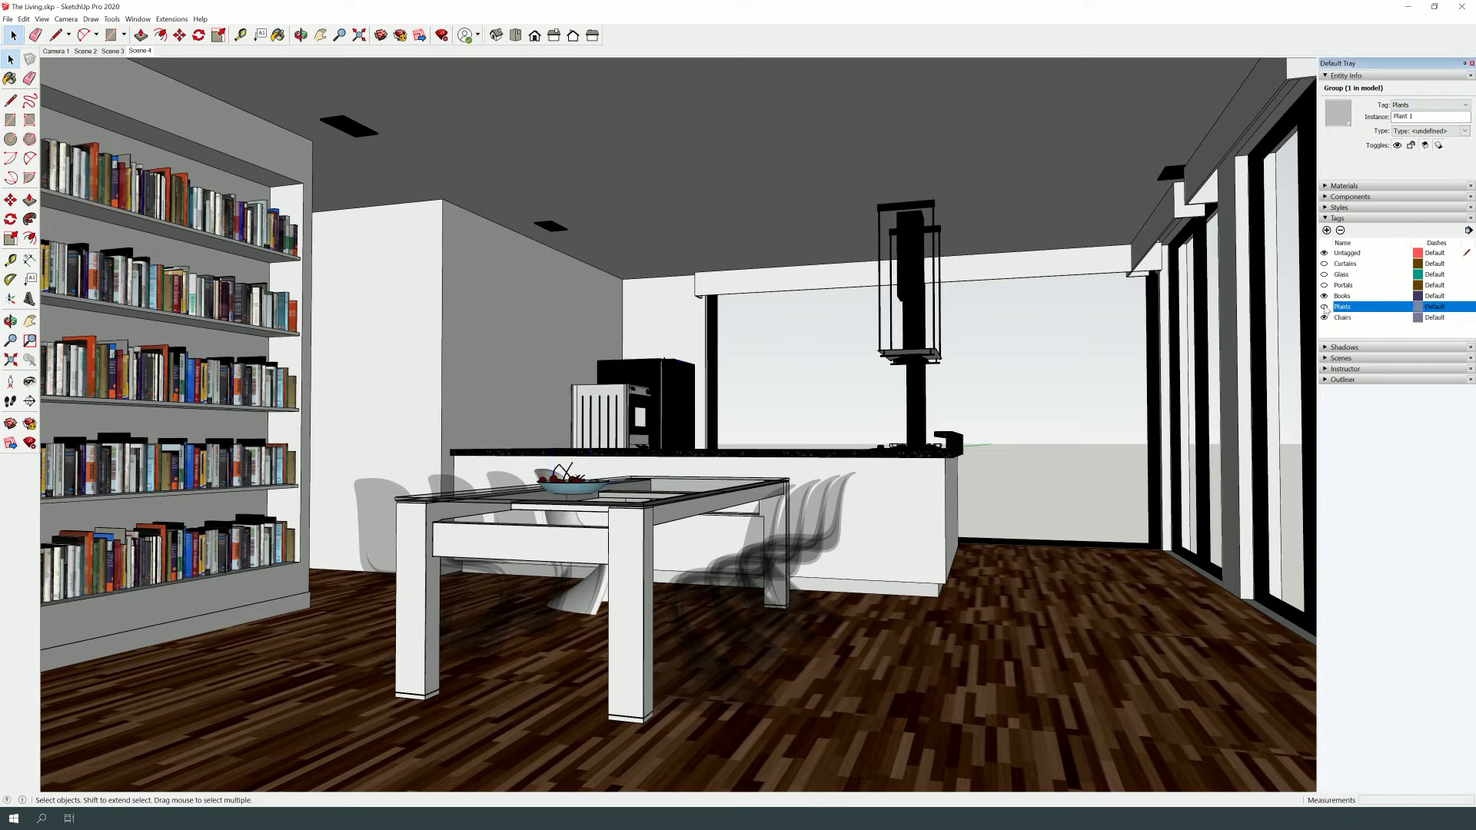
pyautogui.click(1324, 307)
pyautogui.click(1324, 307)
pyautogui.click(1324, 307)
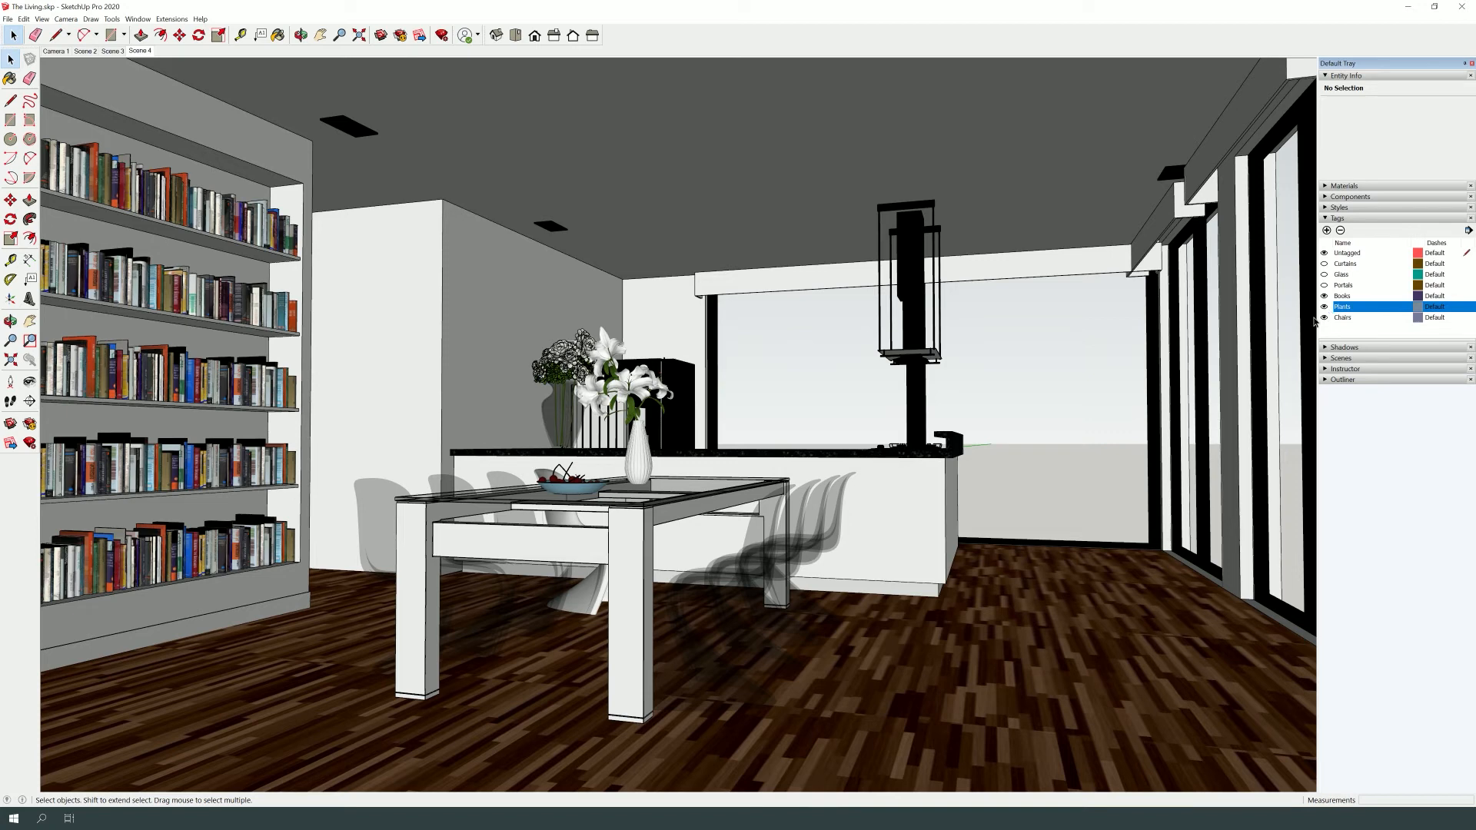
# Select a row of books on the shelf to check its tag, and hide and show the Books tag.
pyautogui.click(189, 382)
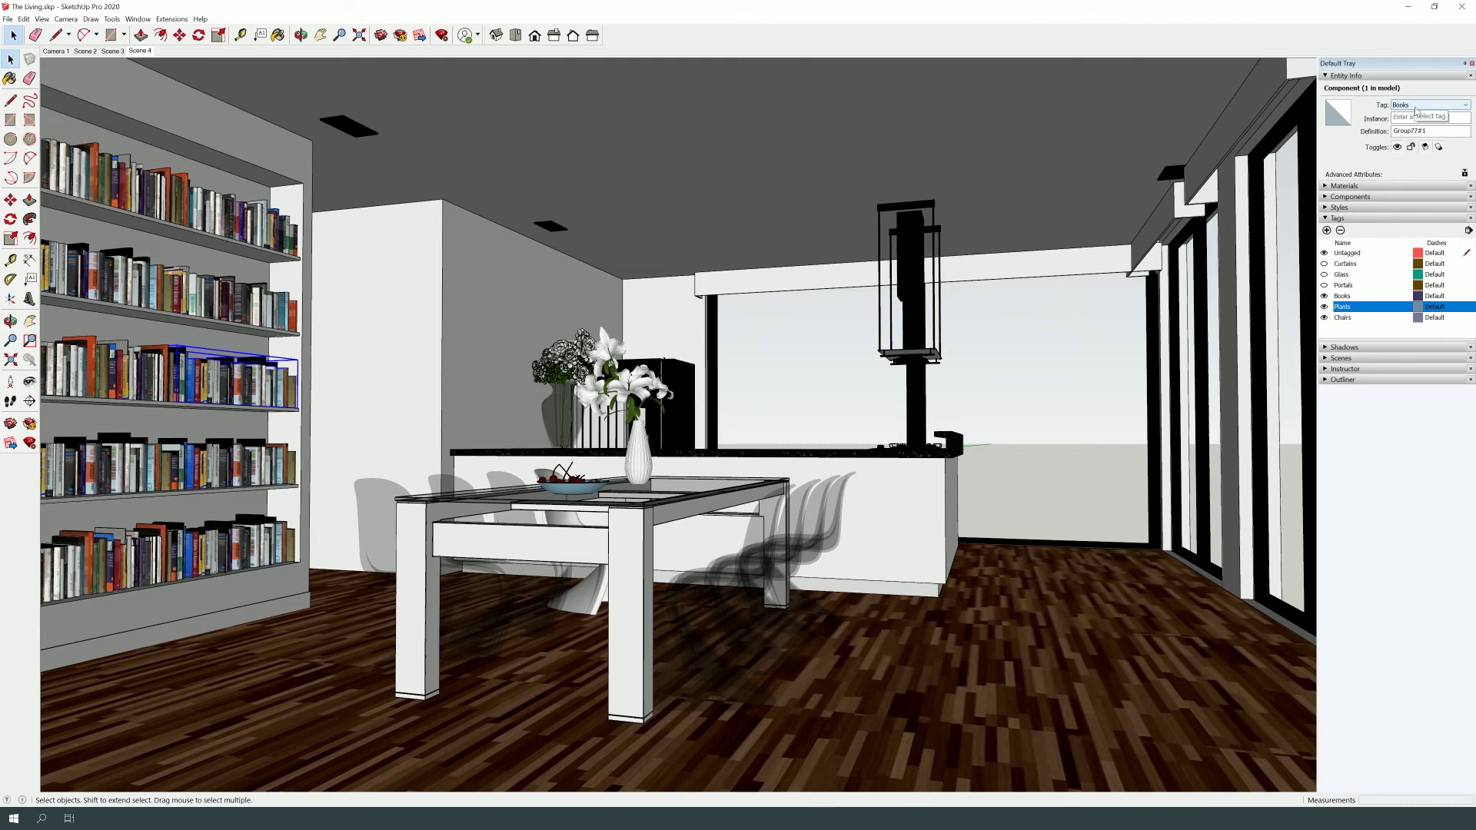
pyautogui.click(1325, 297)
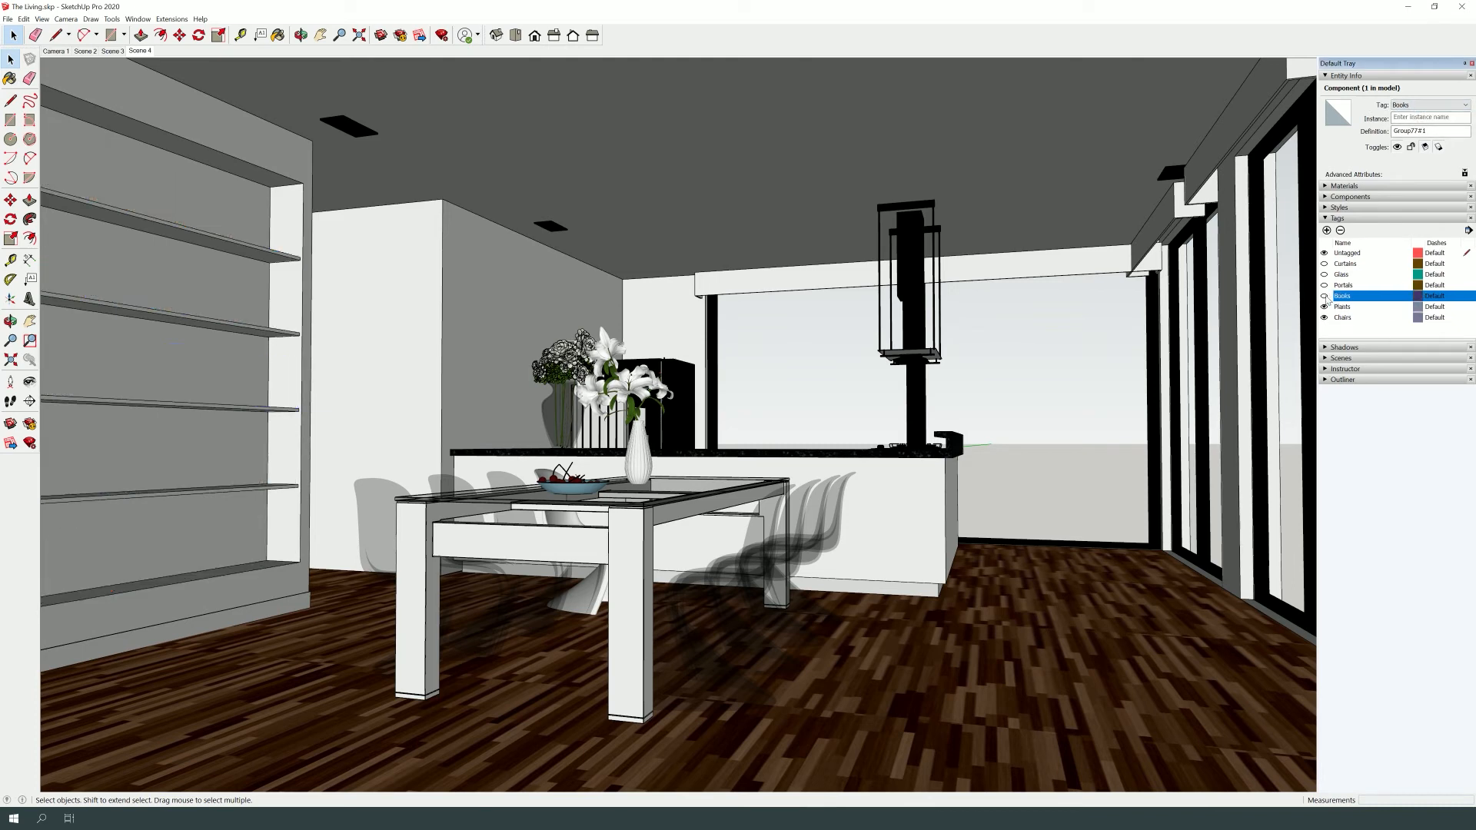
pyautogui.click(1325, 296)
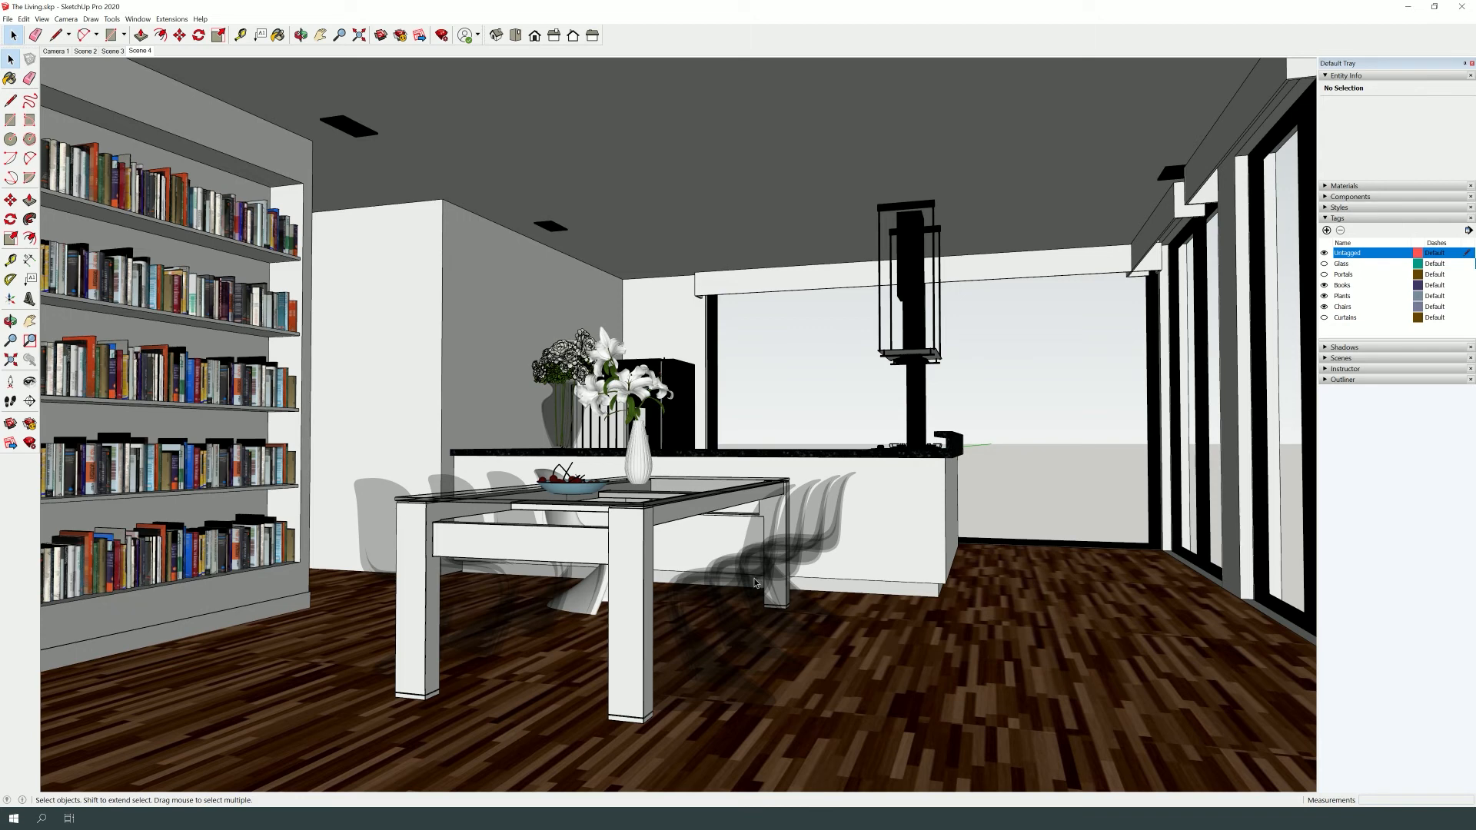
# Draw a rectangle about 1.79 by 0.68 m on the floor beside the dining table and pull it up into a box.
pyautogui.press('r')
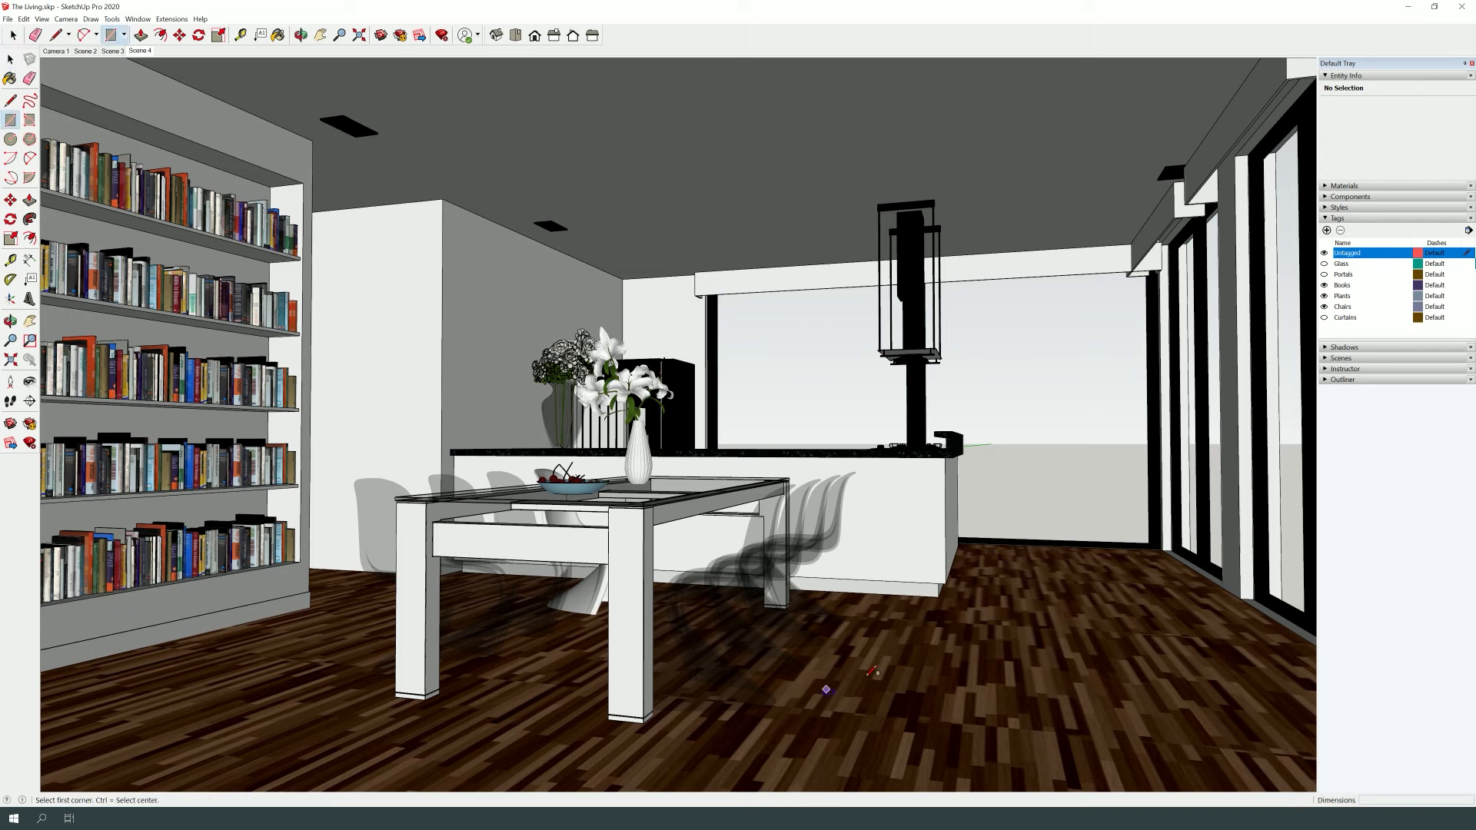
pyautogui.click(957, 619)
pyautogui.click(1124, 713)
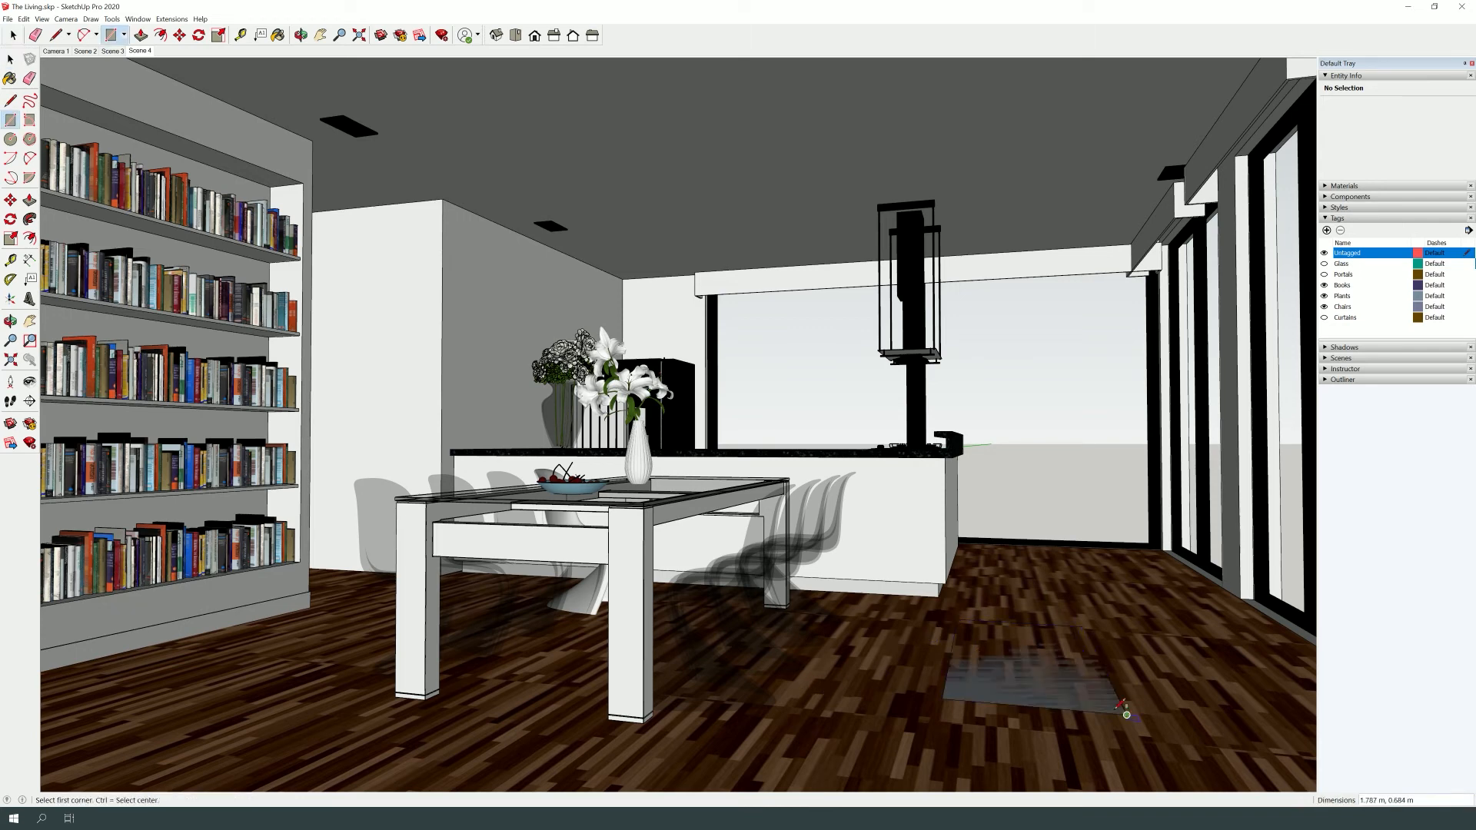
pyautogui.press('p')
pyautogui.click(1075, 697)
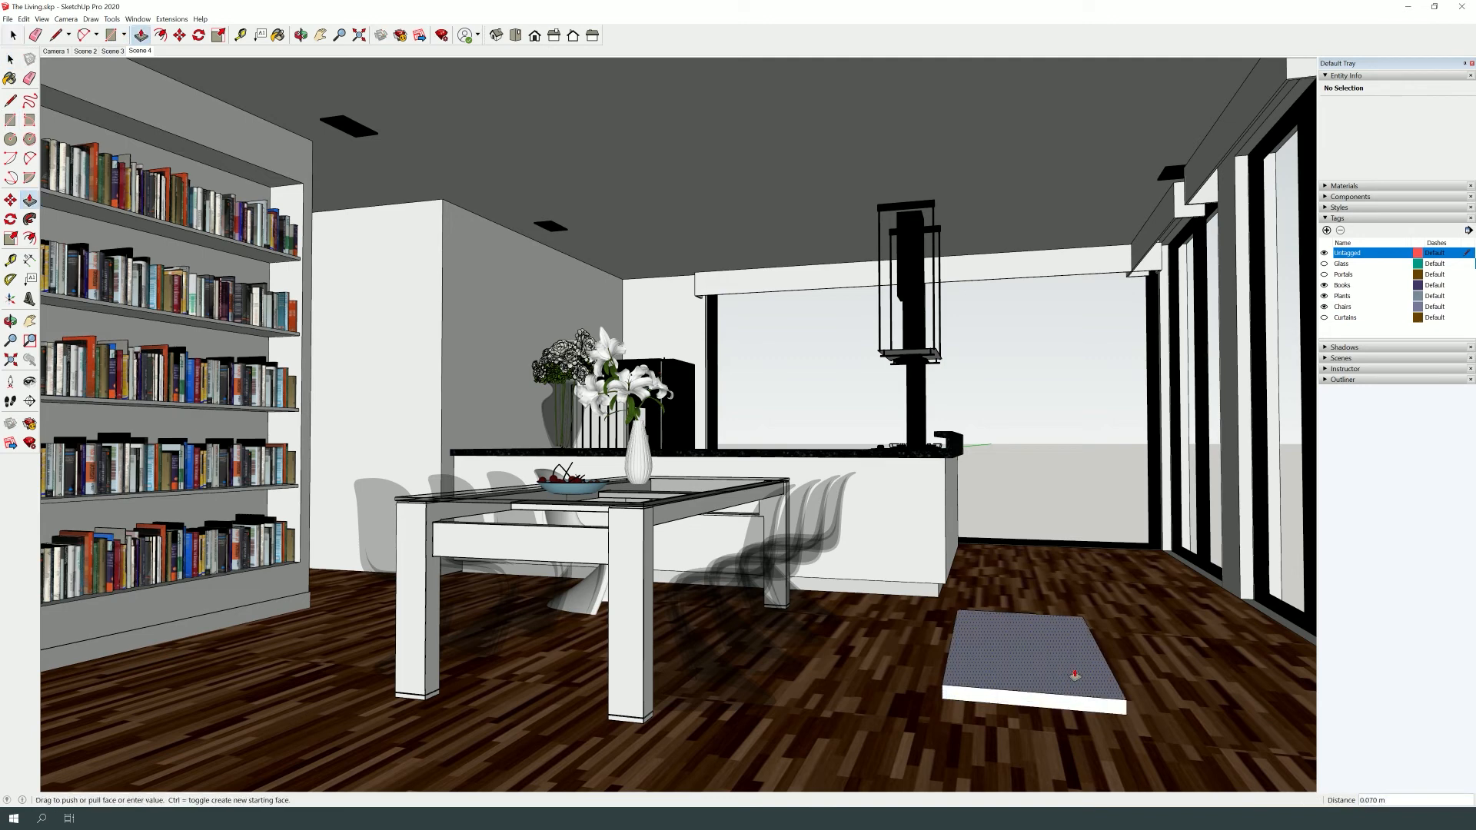
pyautogui.click(1073, 538)
# Select all of the box's geometry and make it a component with the default settings.
pyautogui.press('space')
pyautogui.click(1068, 635)
pyautogui.tripleClick(1068, 635)
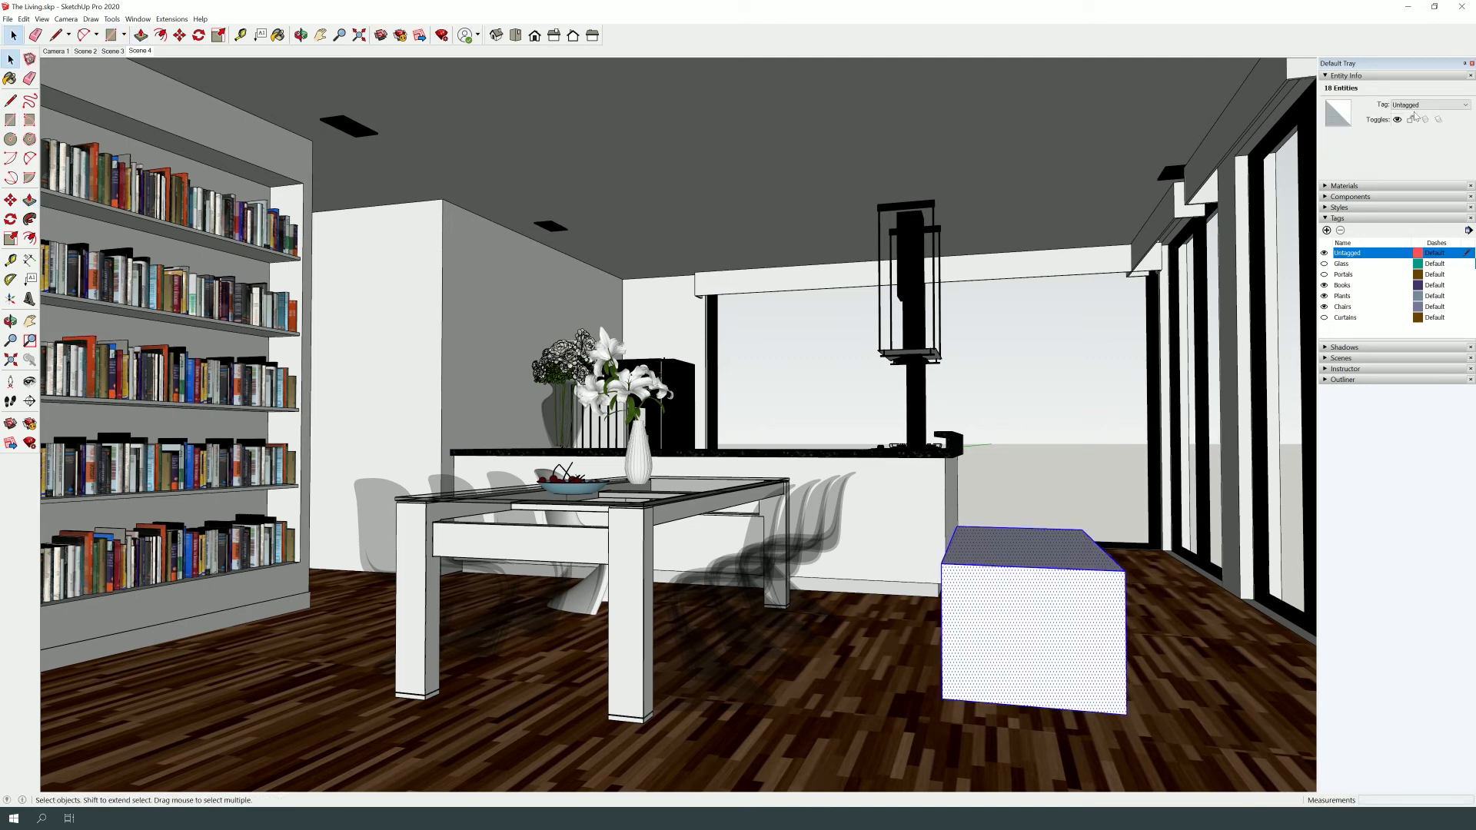
pyautogui.rightClick(1017, 579)
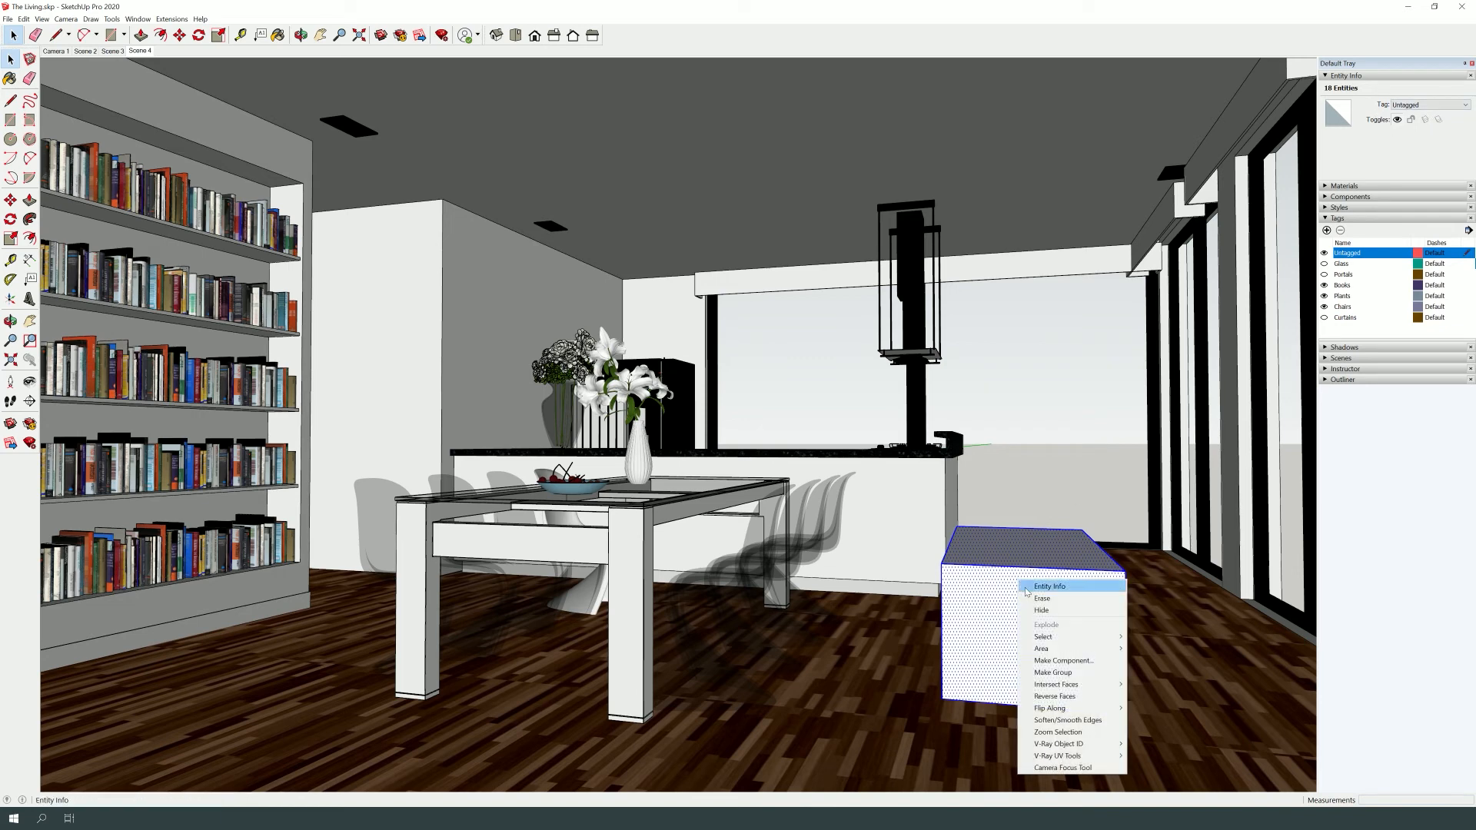
pyautogui.click(1030, 656)
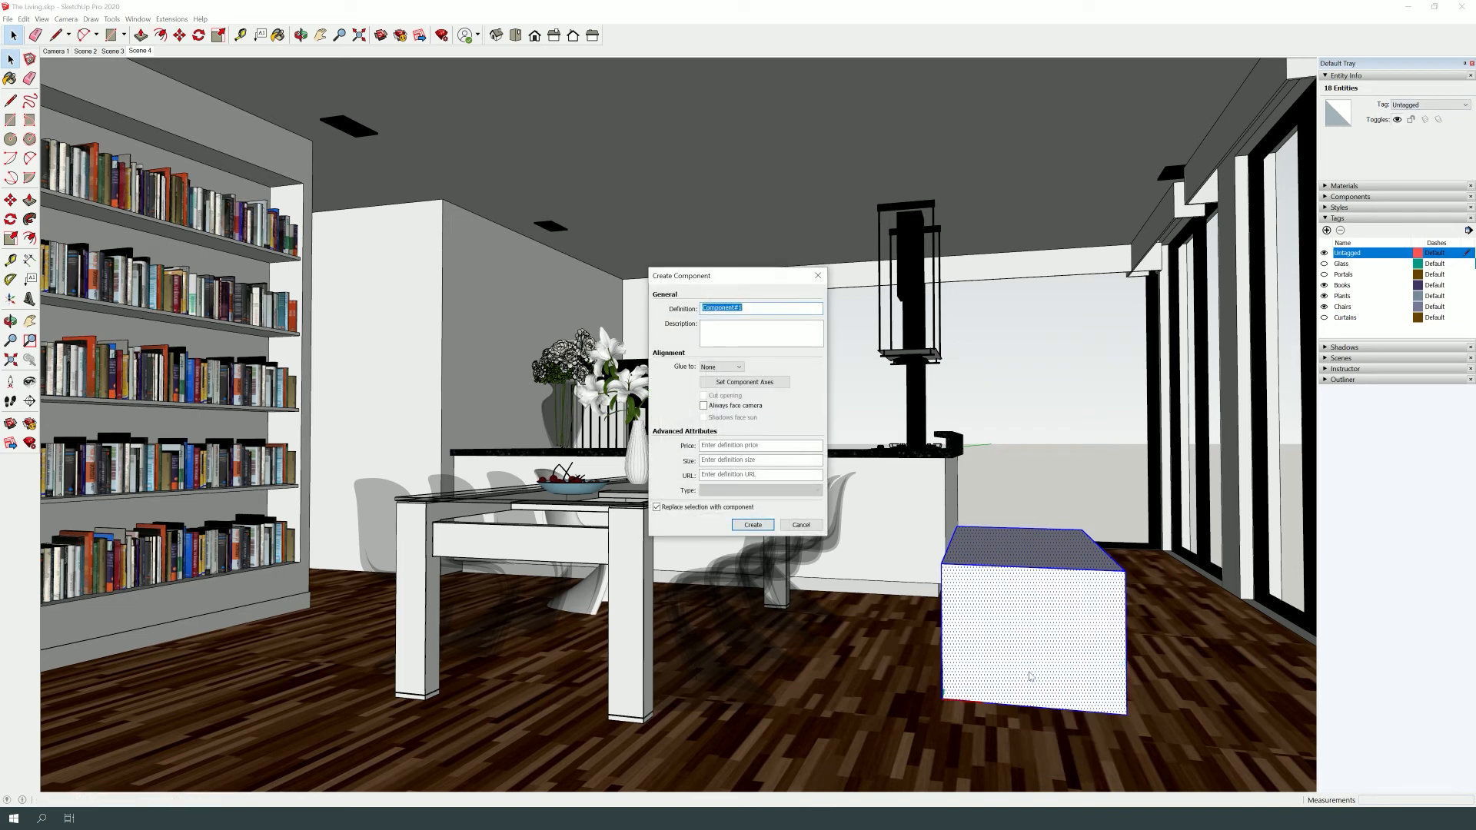
pyautogui.click(763, 526)
# Assign the Plants tag to the box component, test it by hiding and showing Plants, and reselect the box.
pyautogui.click(1431, 105)
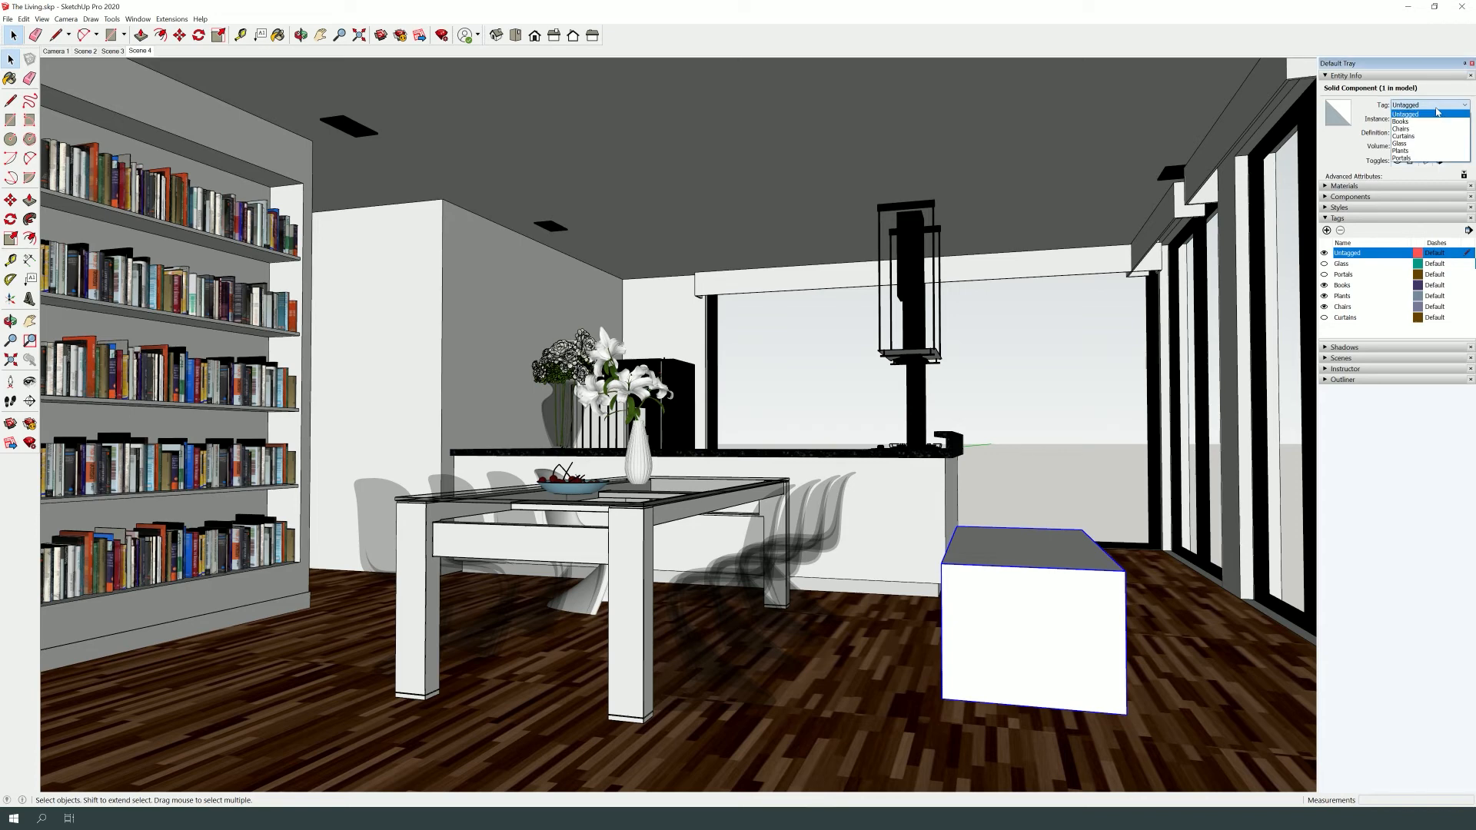
pyautogui.click(1426, 151)
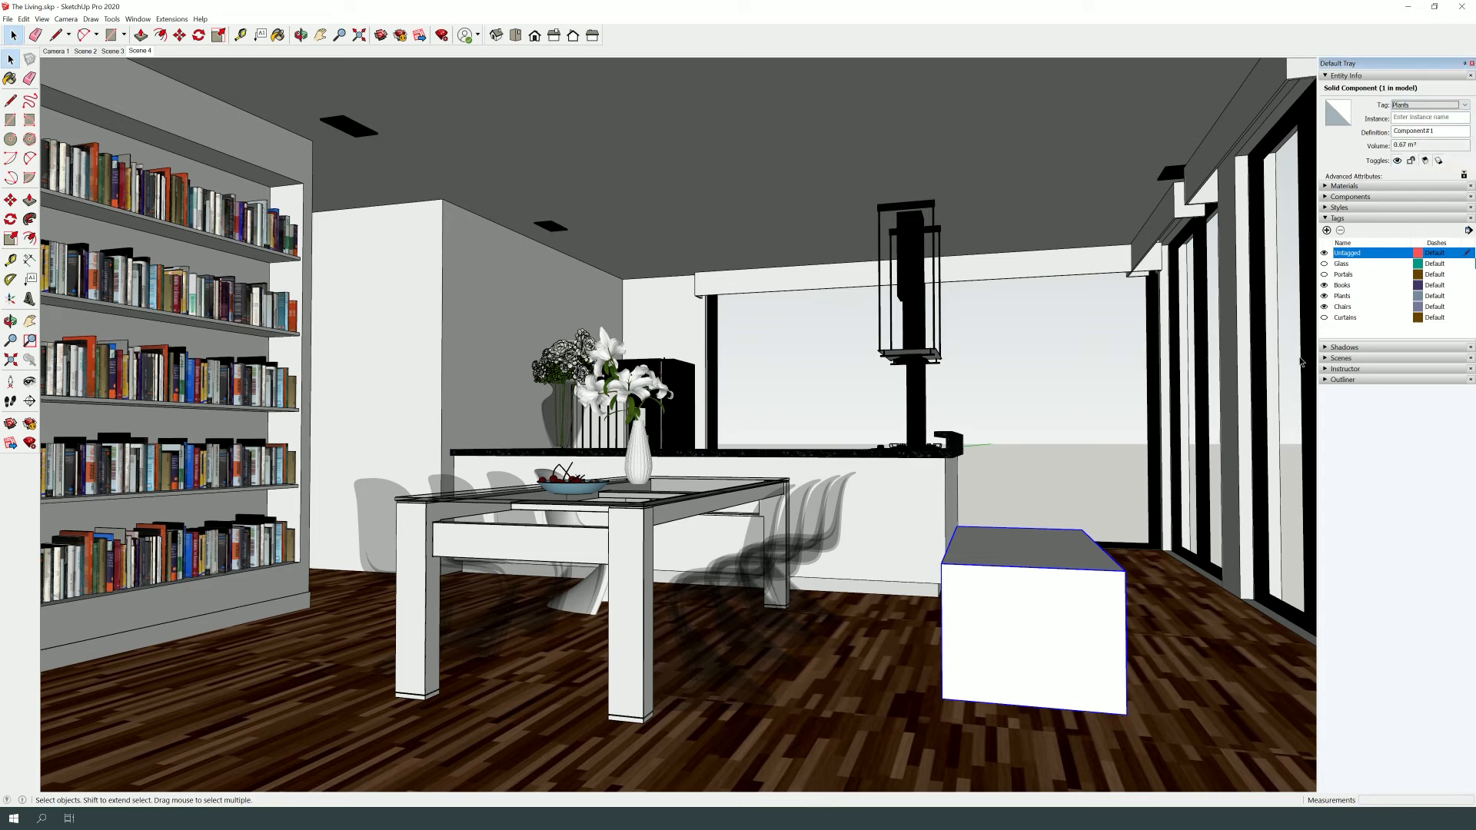
pyautogui.click(1324, 297)
pyautogui.click(1324, 297)
pyautogui.click(1038, 609)
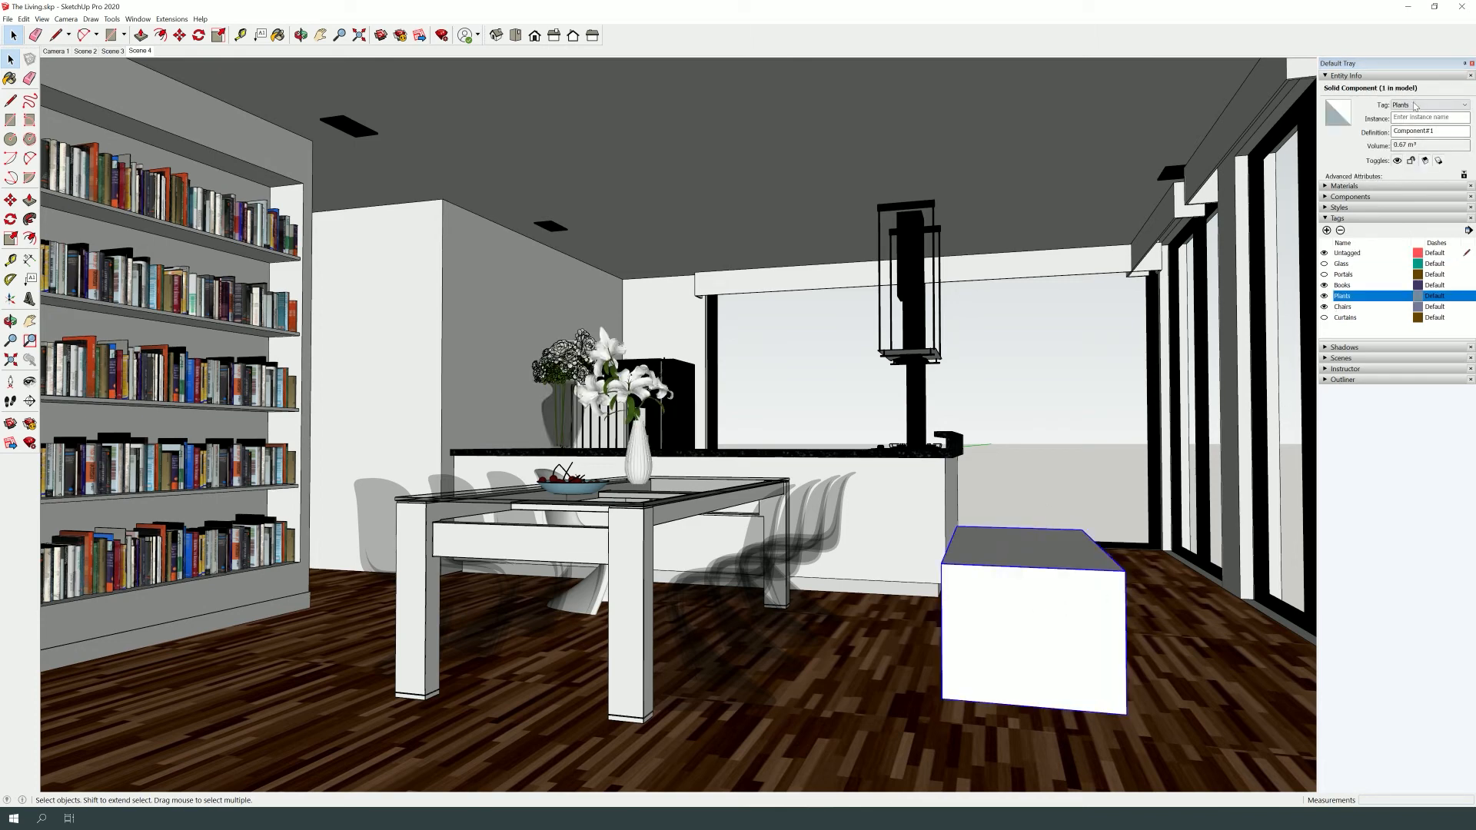
# Set the box component's tag back to Untagged and make Untagged the current tag.
pyautogui.click(1417, 105)
pyautogui.click(1407, 114)
pyautogui.click(1033, 413)
pyautogui.click(1469, 254)
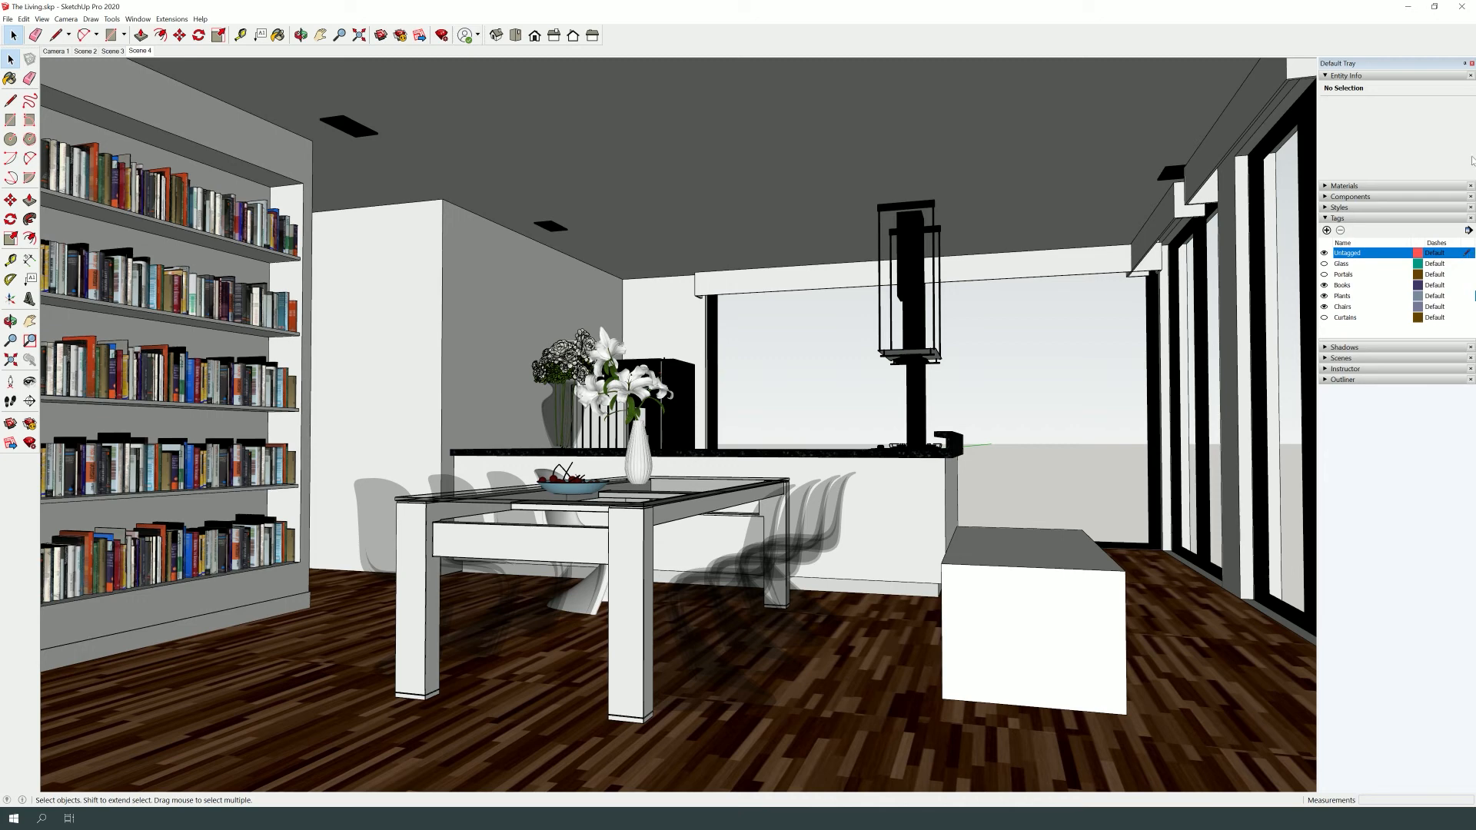
# Select the box component, review the available tags, and create a new tag named box.
pyautogui.click(1021, 623)
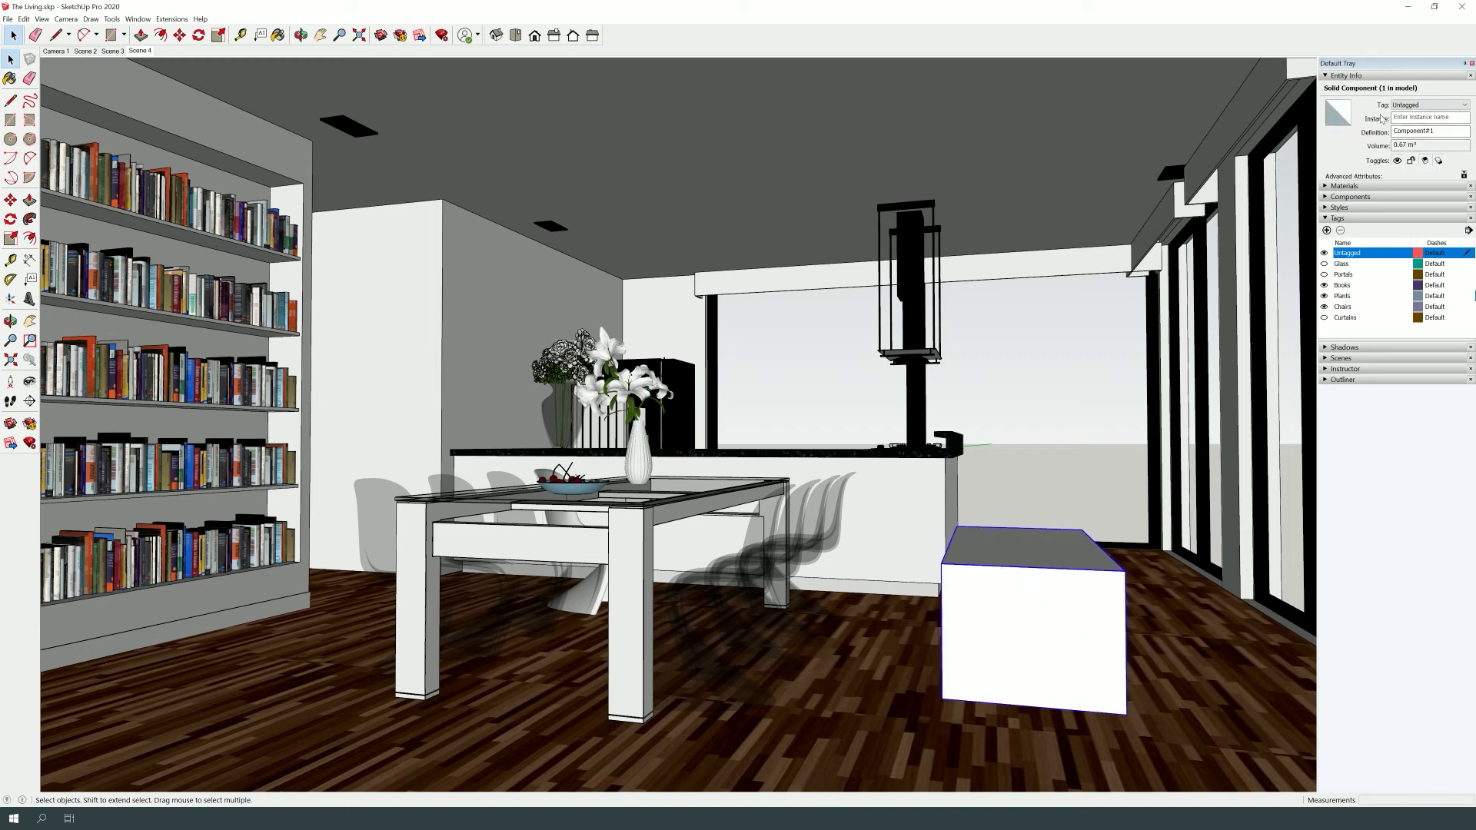
pyautogui.click(1404, 106)
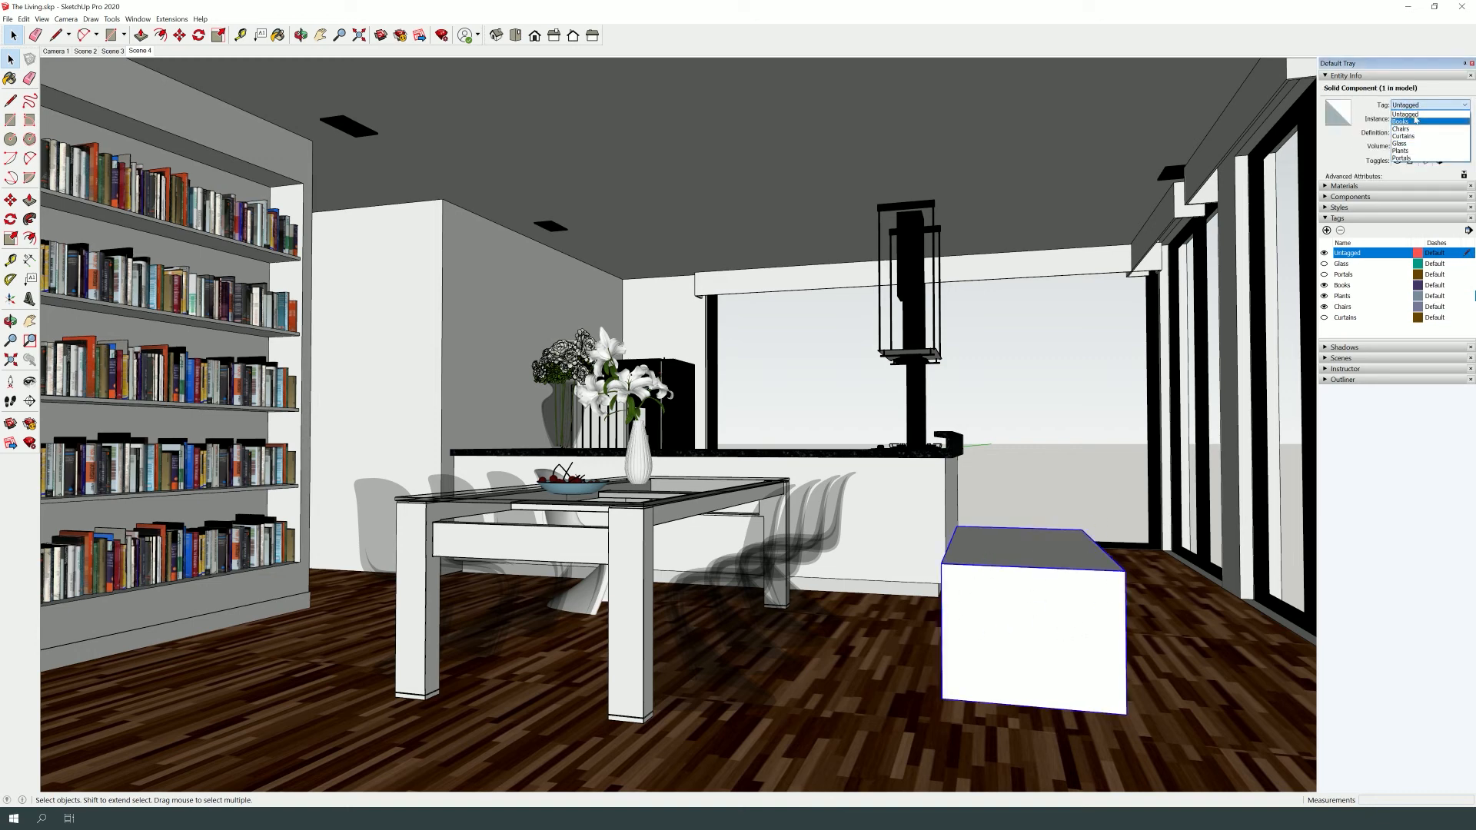
pyautogui.click(1344, 156)
pyautogui.click(1326, 230)
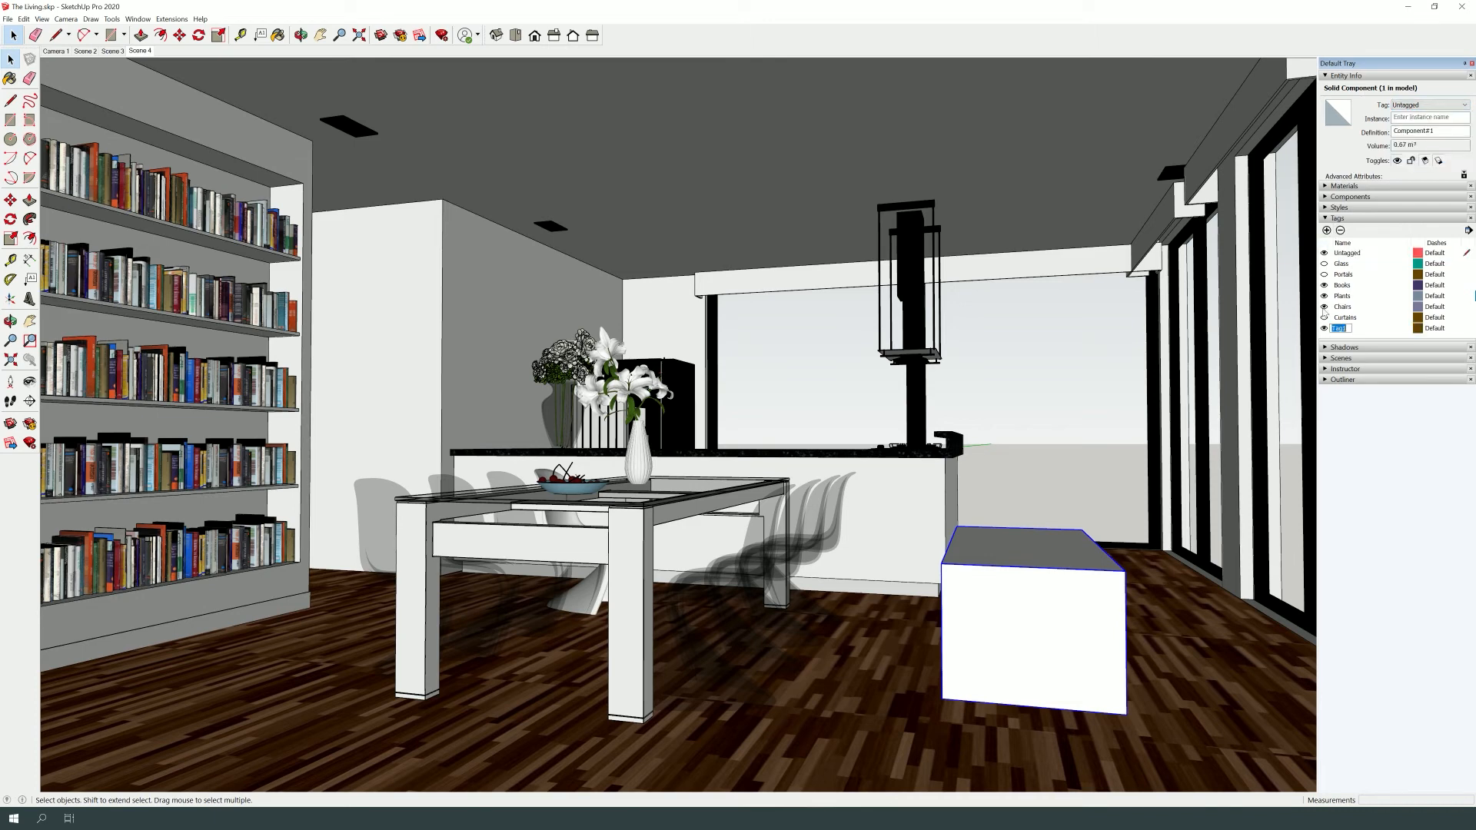
pyautogui.write('box')
pyautogui.press('Return')
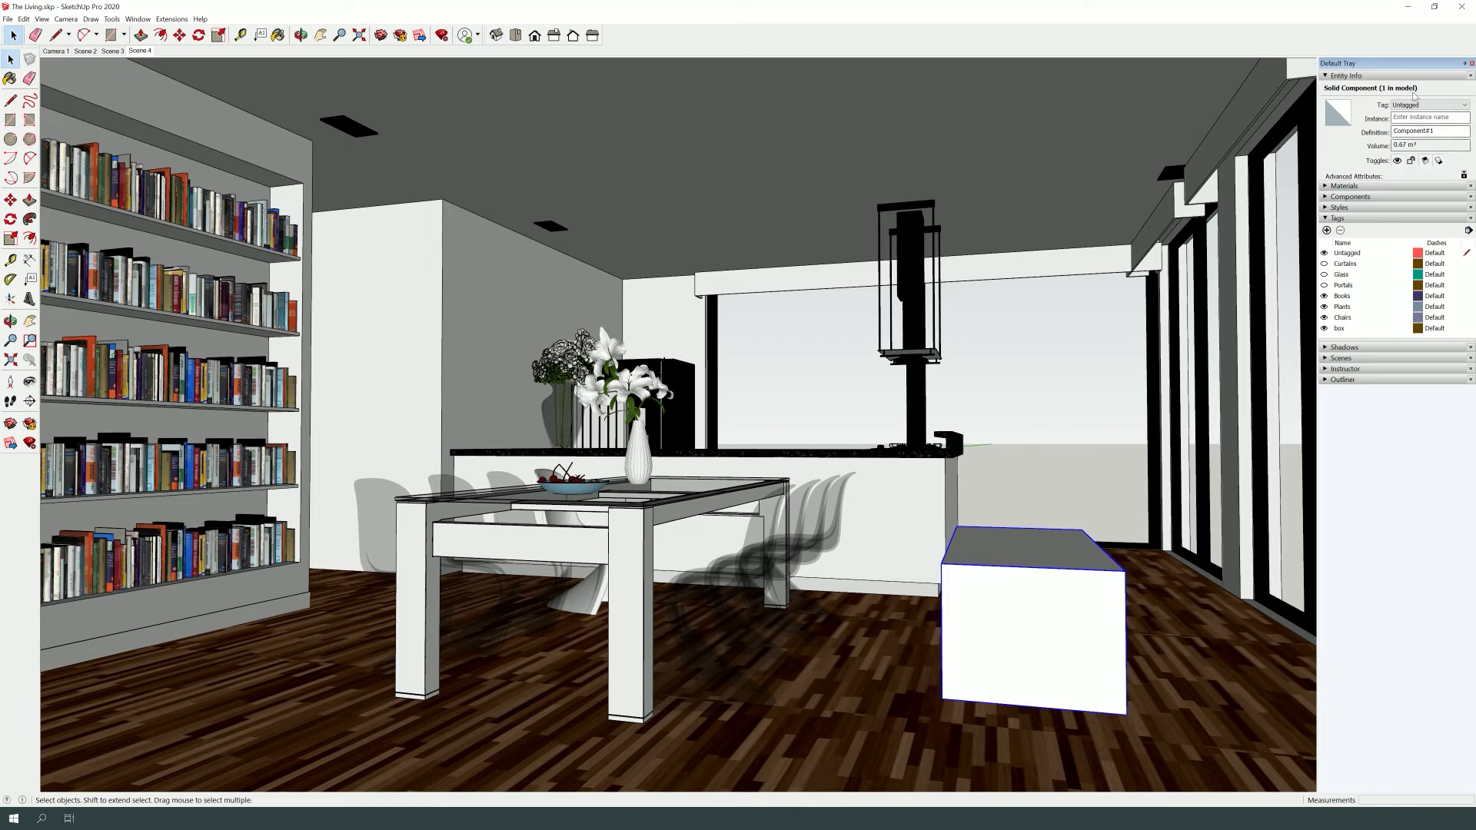
# Assign the box tag to the box component and test it by hiding and showing that tag.
pyautogui.click(1416, 105)
pyautogui.click(1063, 609)
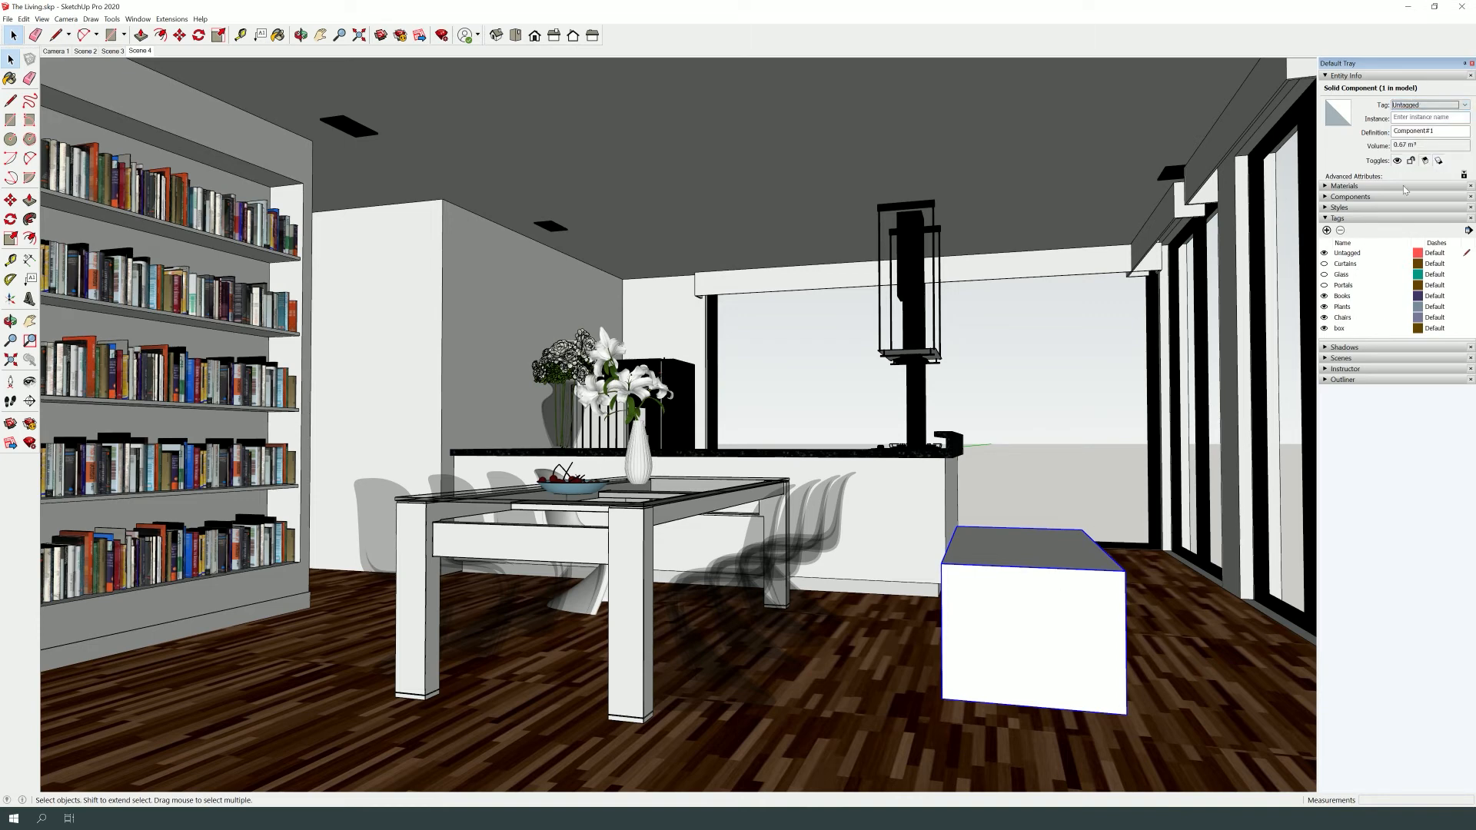
pyautogui.click(1419, 108)
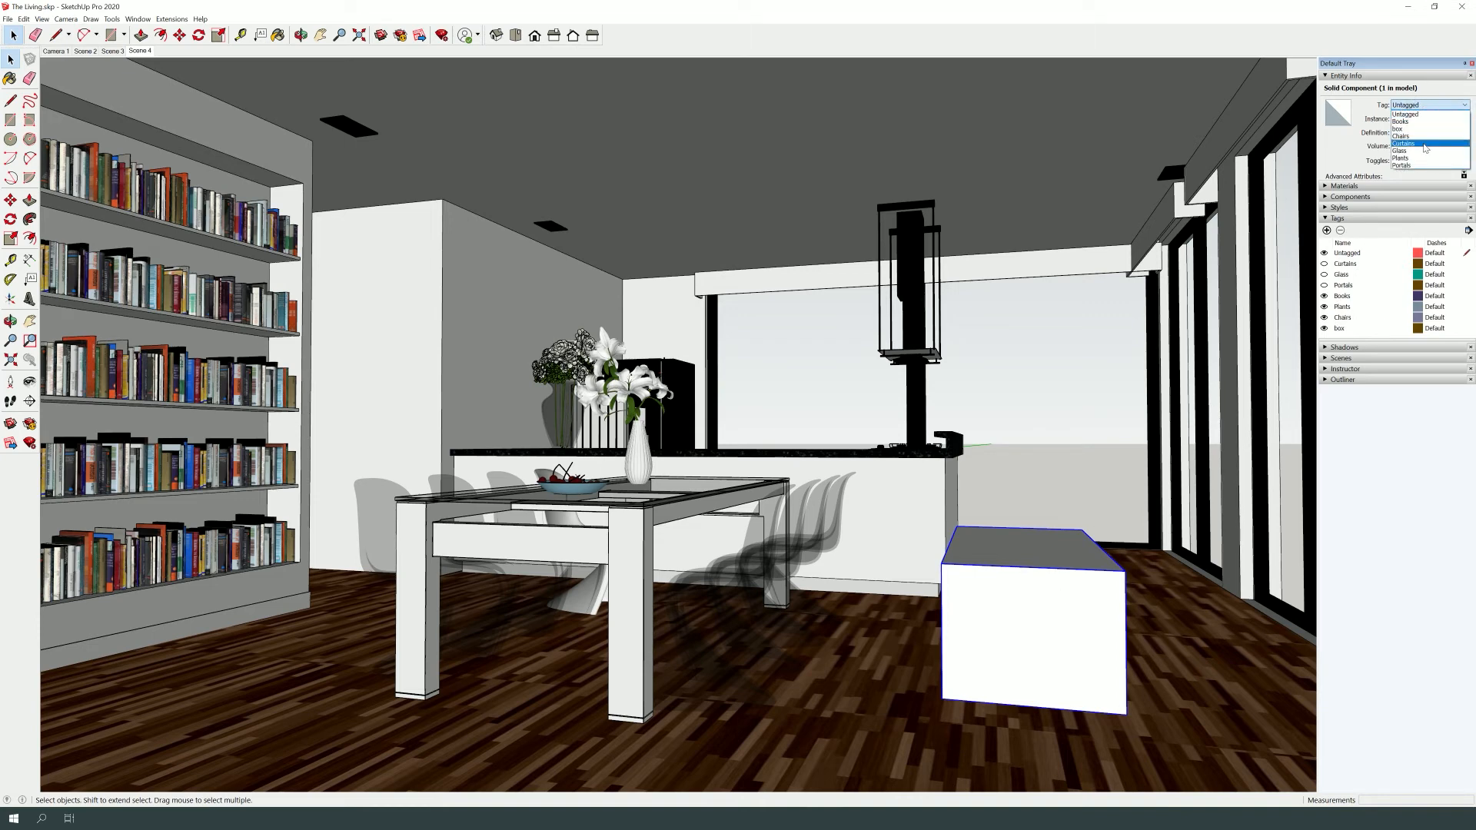
pyautogui.click(1424, 129)
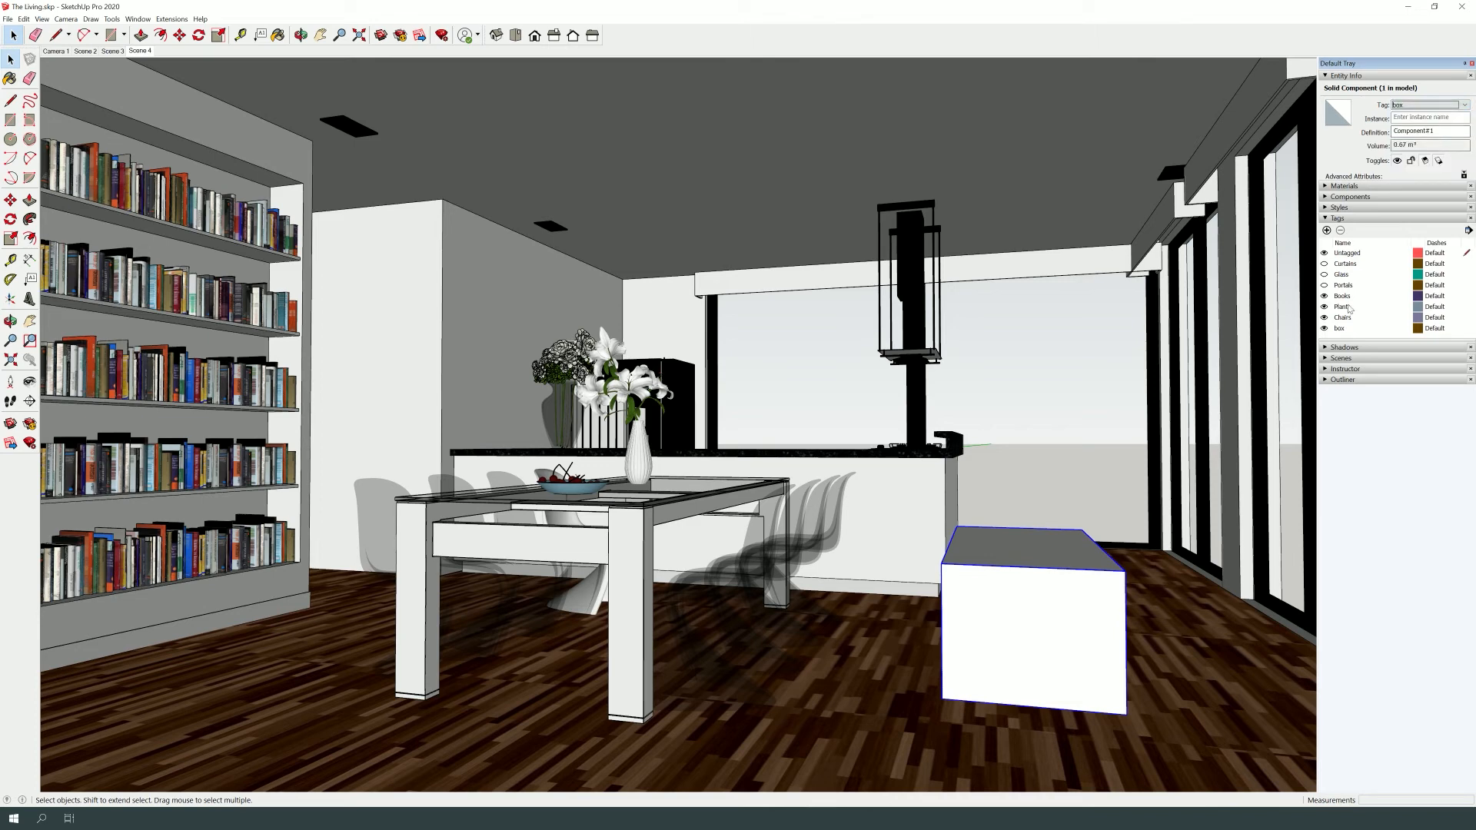
pyautogui.click(1324, 329)
pyautogui.click(1324, 328)
pyautogui.click(1076, 486)
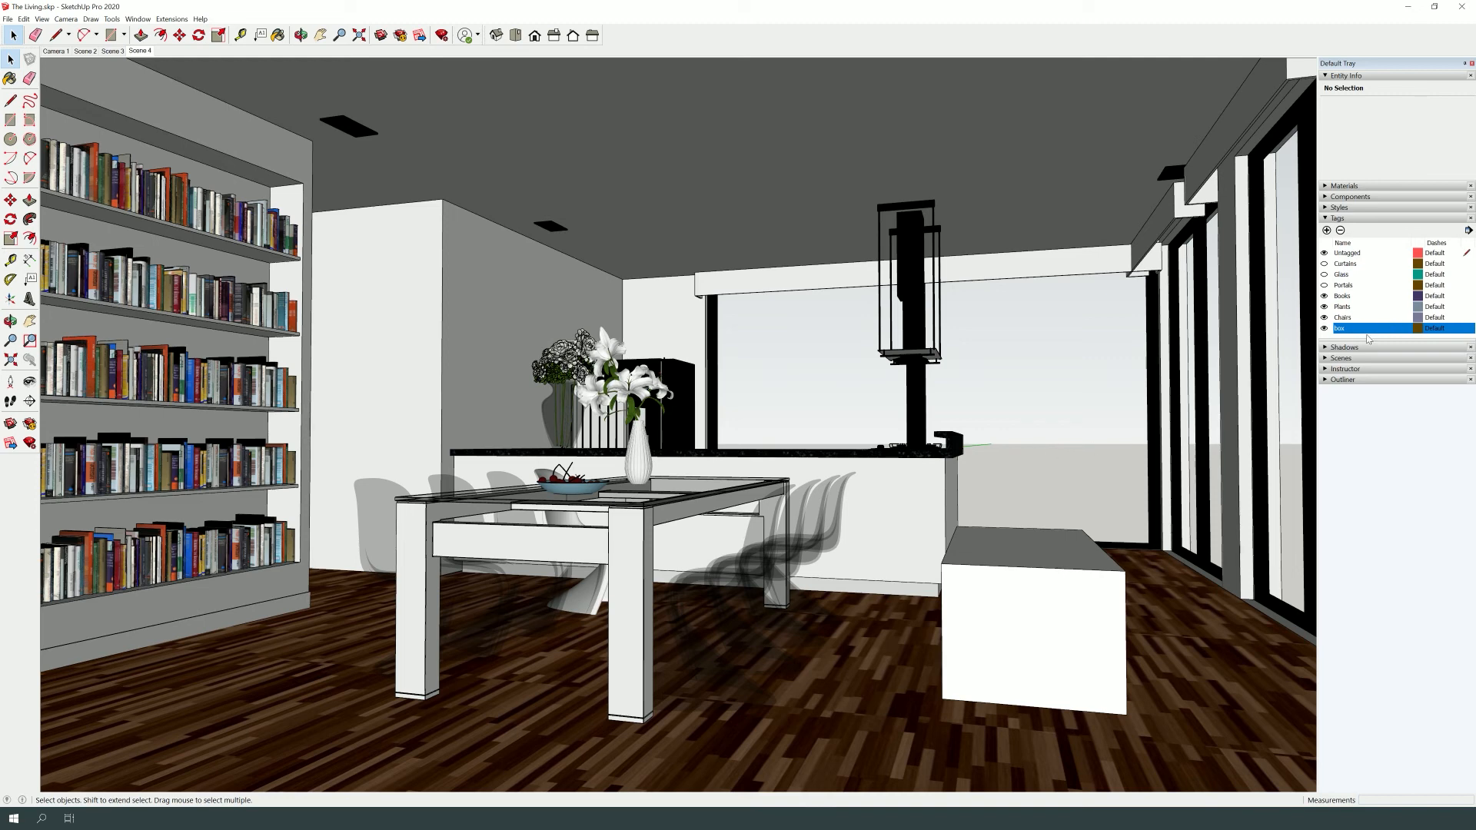
# Delete the box tag, moving its contents to the default tag, and select the box to check its tag.
pyautogui.click(1341, 231)
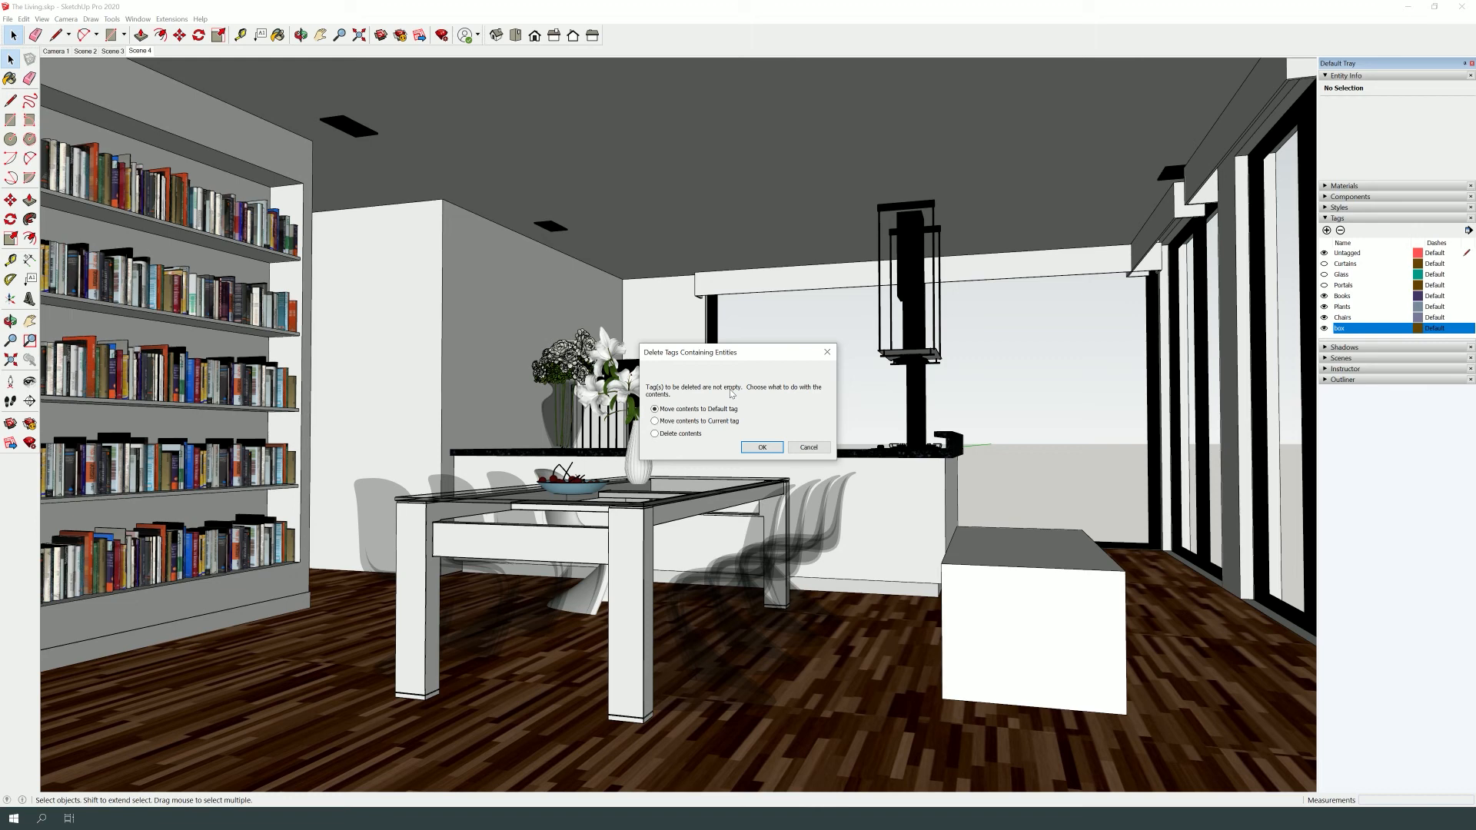
pyautogui.click(755, 449)
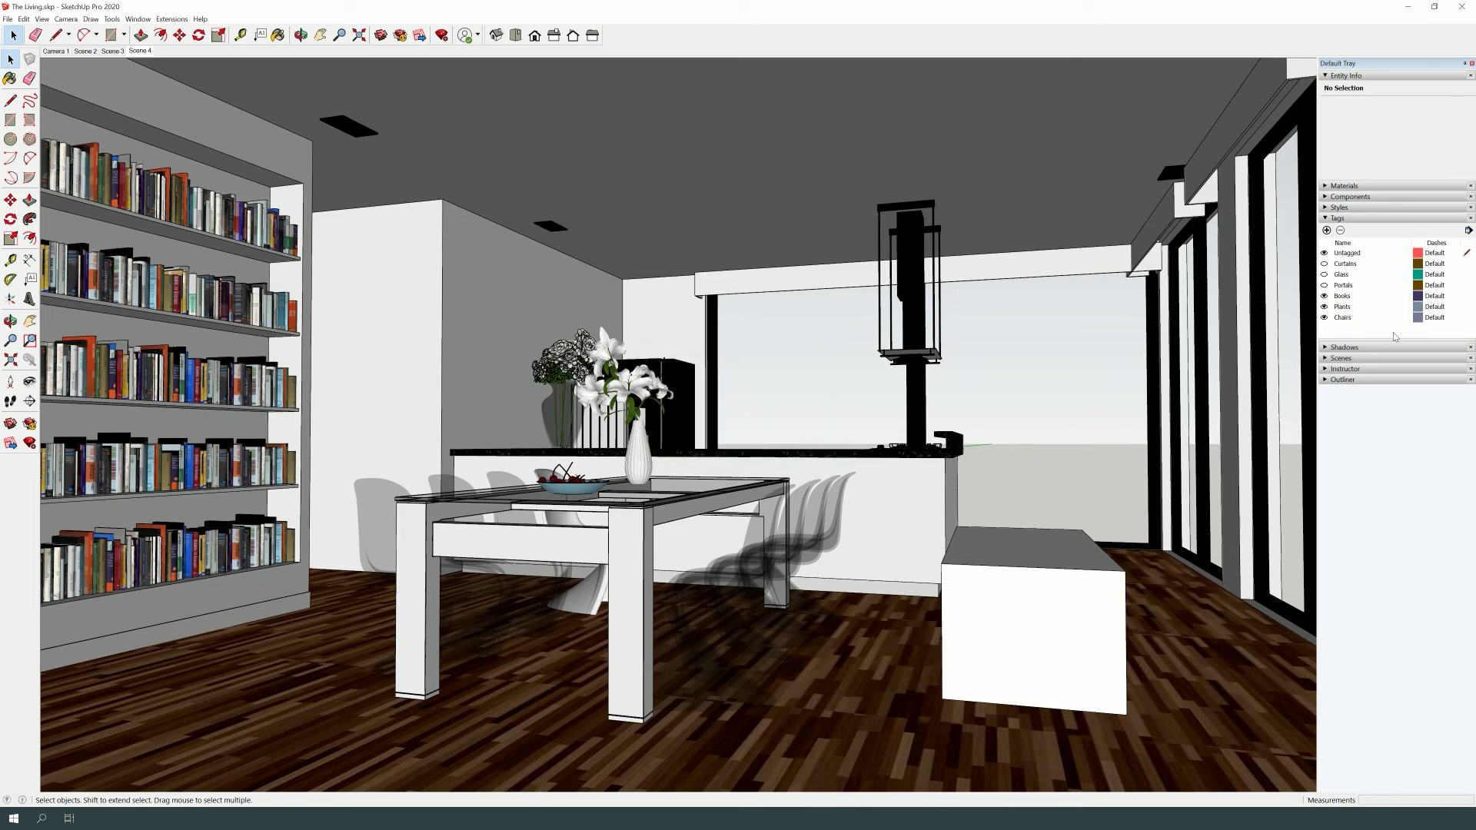
pyautogui.click(943, 637)
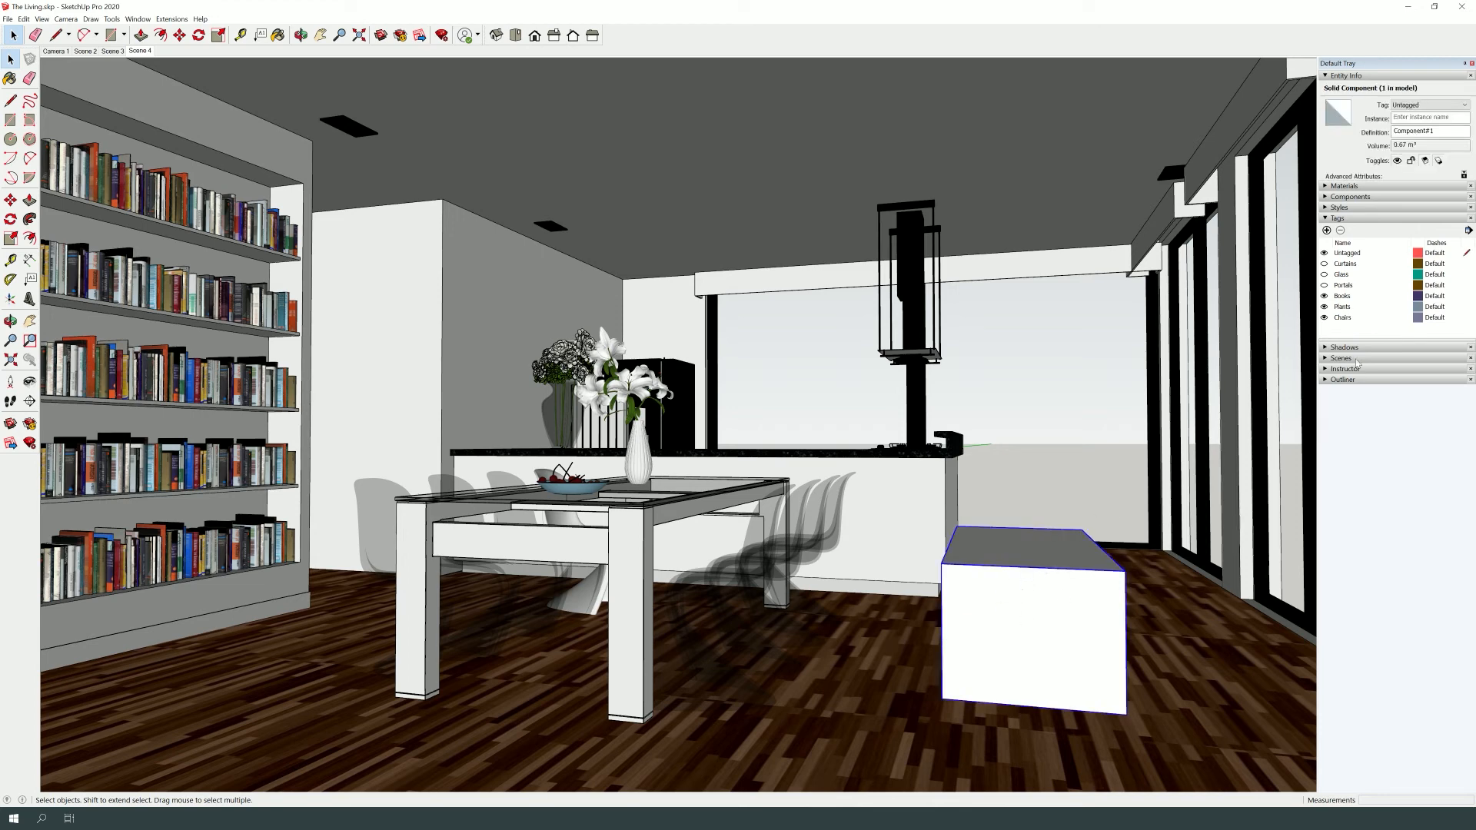
pyautogui.click(1418, 108)
pyautogui.click(1419, 109)
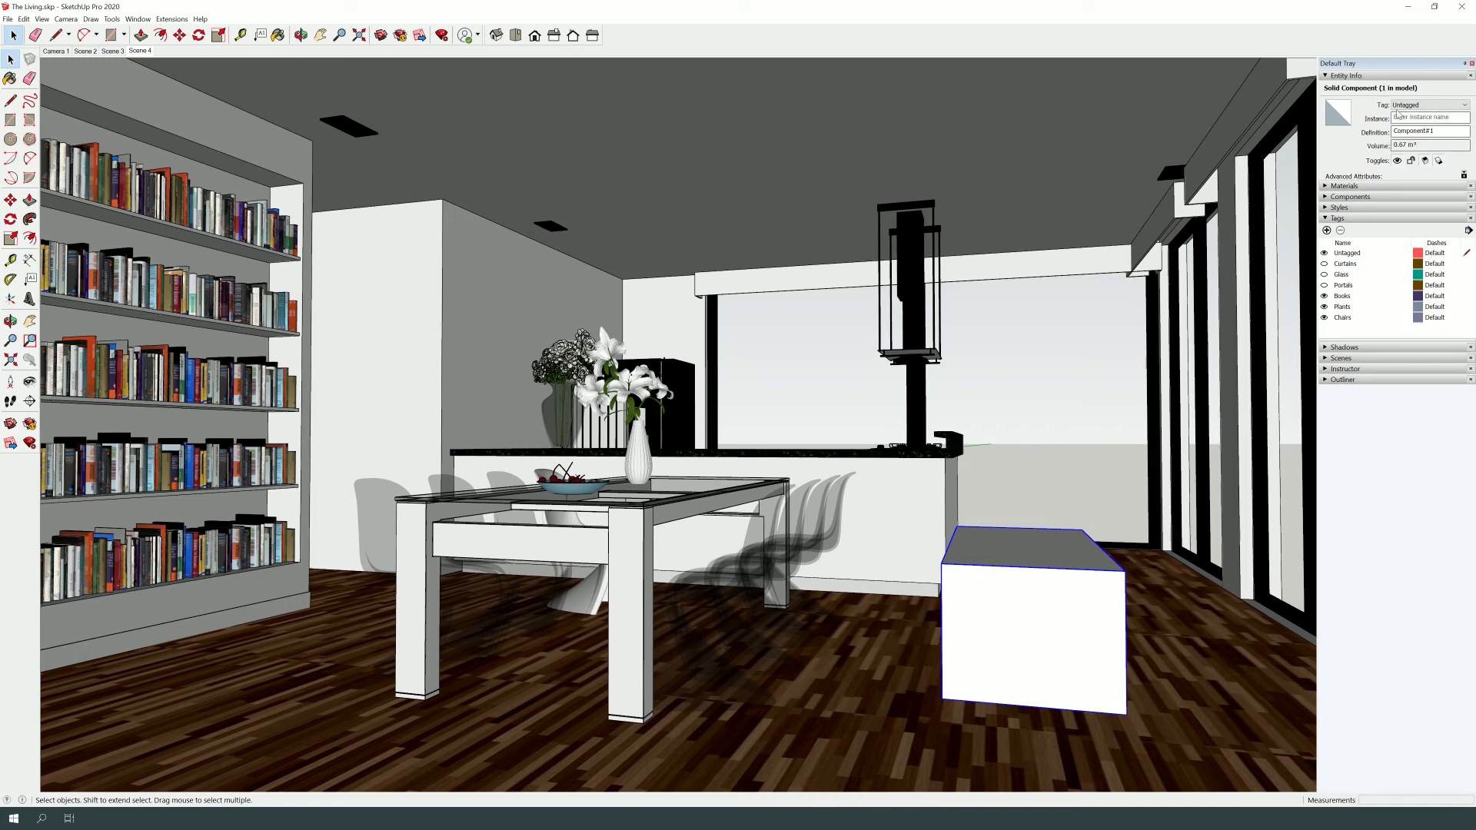
# Open the box component for editing and check the tags assigned to its individual faces and edges.
pyautogui.doubleClick(997, 570)
pyautogui.click(1028, 550)
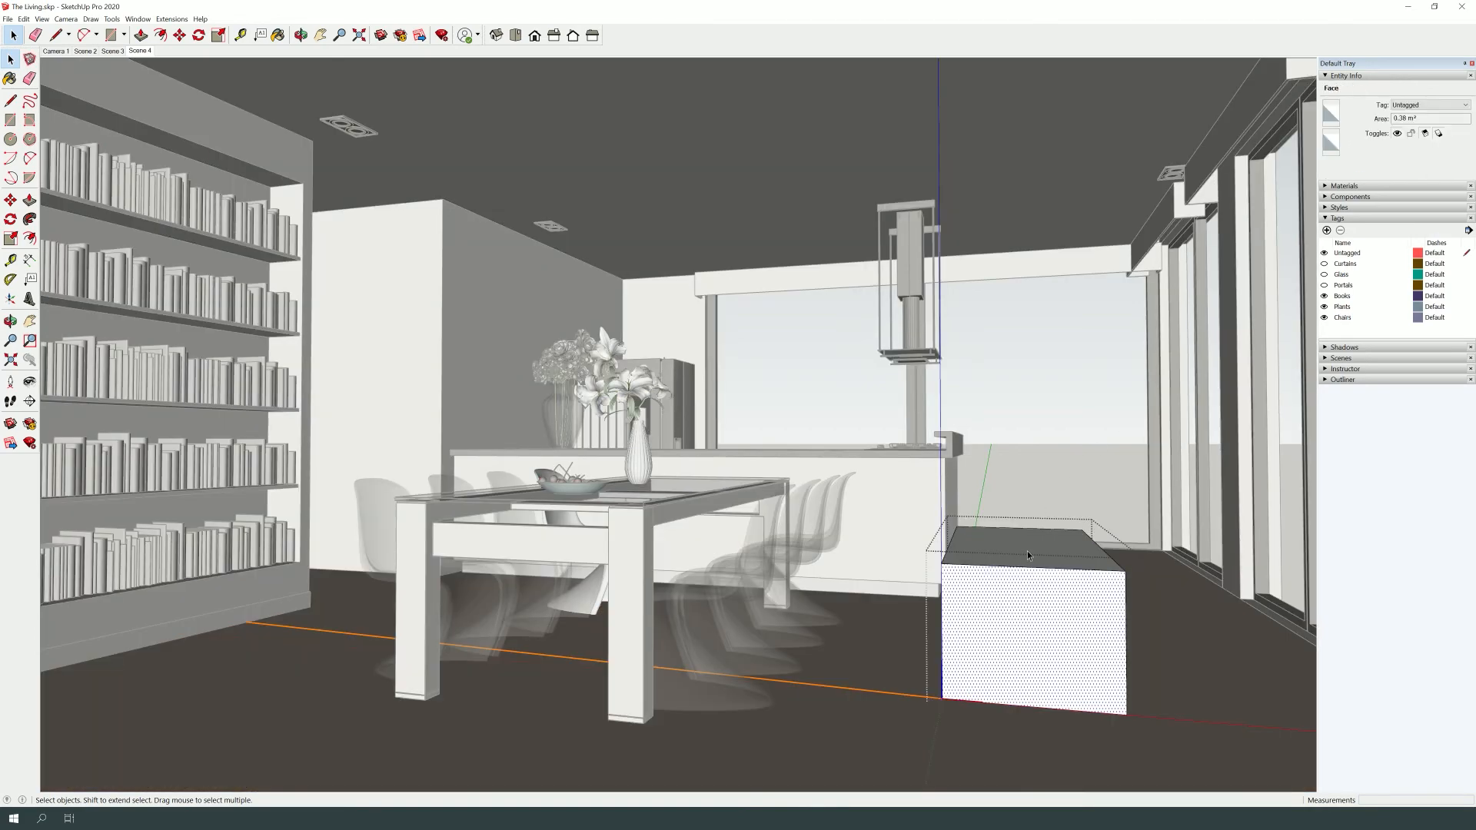
pyautogui.click(1023, 613)
pyautogui.click(1125, 593)
pyautogui.click(1061, 531)
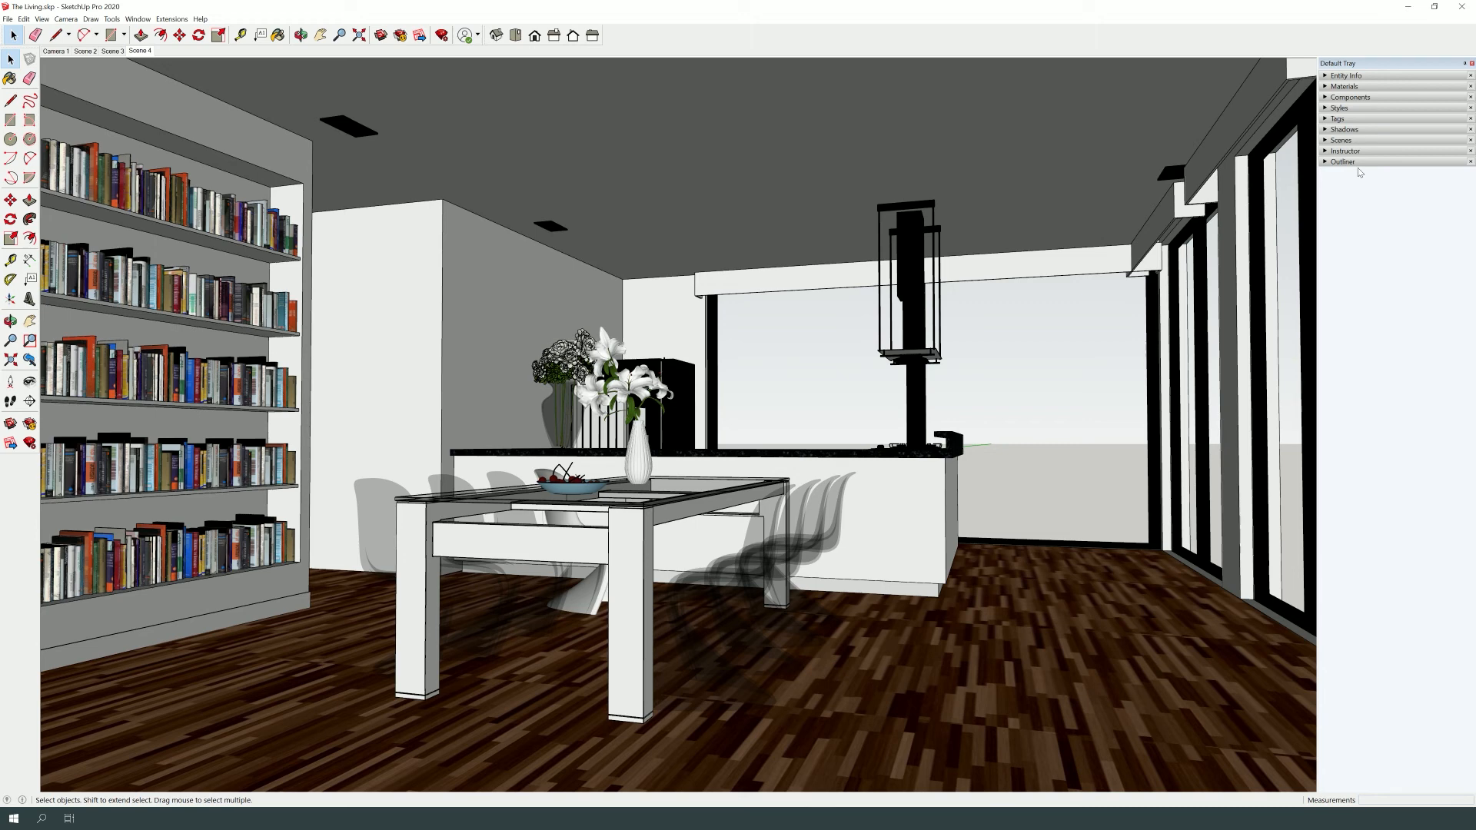
# Check that Outliner is enabled among the Default Tray panels and expand the Outliner.
pyautogui.click(147, 21)
pyautogui.click(151, 21)
pyautogui.click(152, 22)
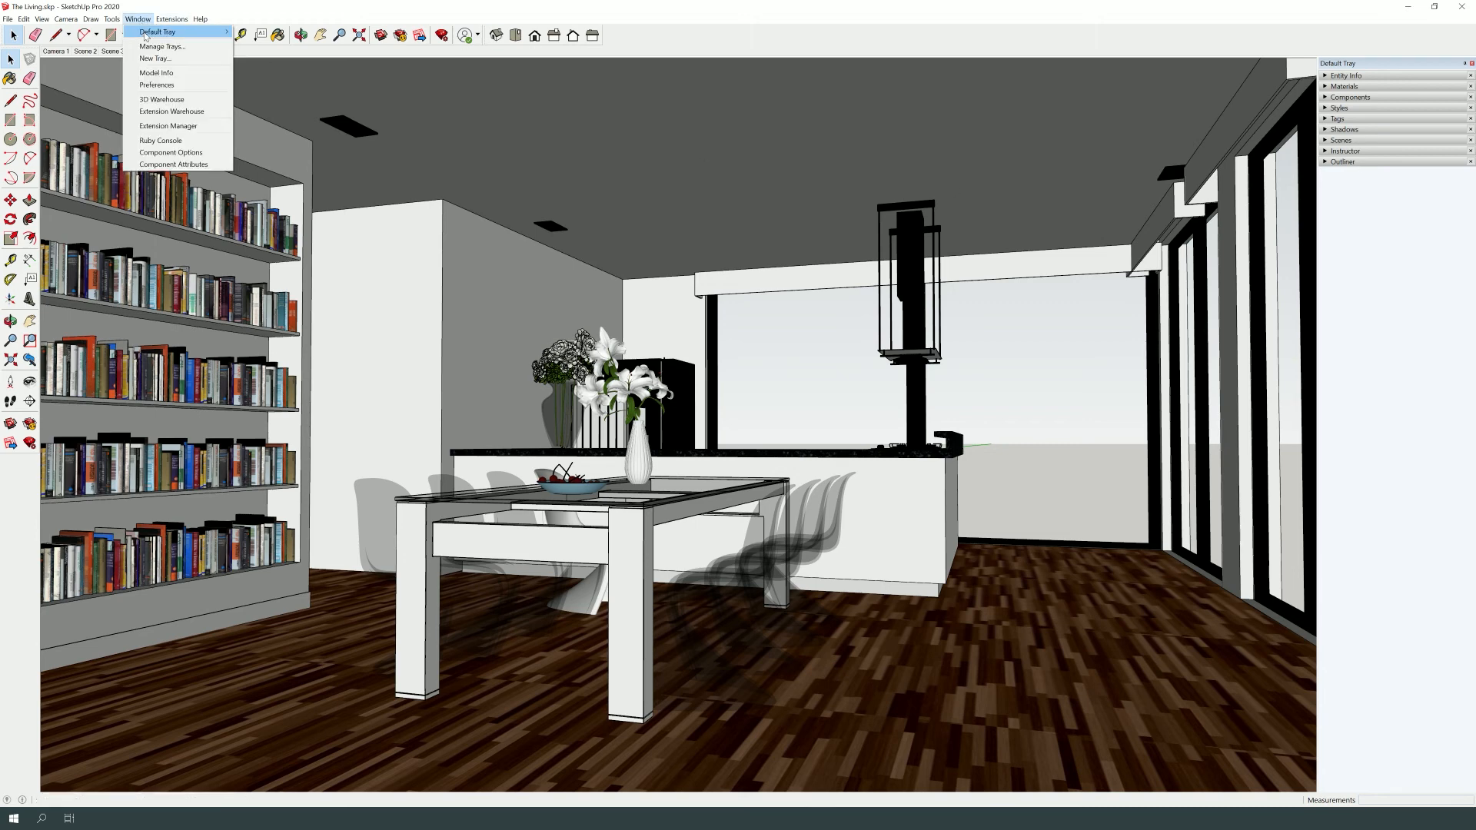
pyautogui.moveTo(160, 34)
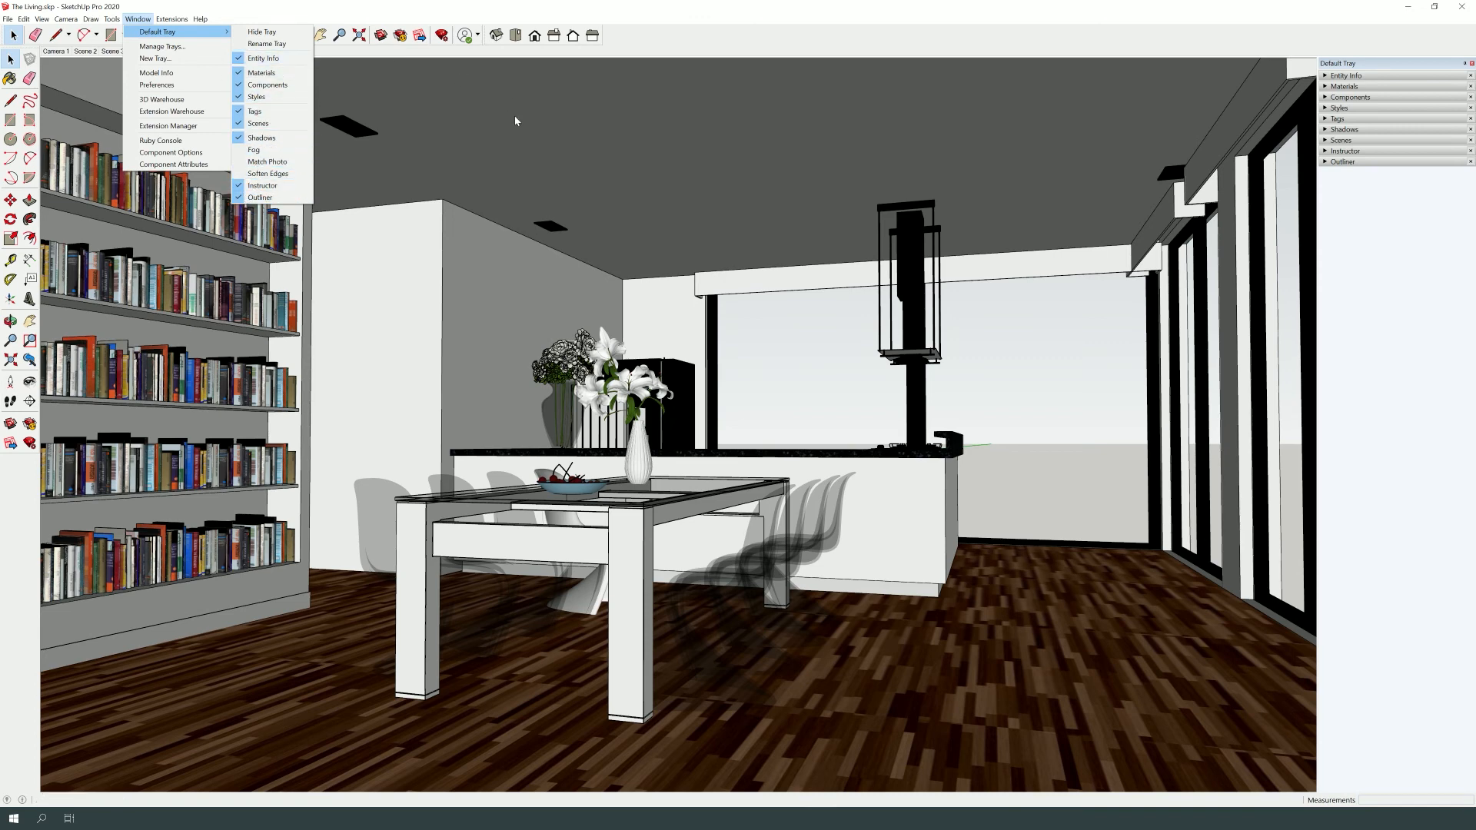
pyautogui.click(1327, 164)
pyautogui.click(1325, 162)
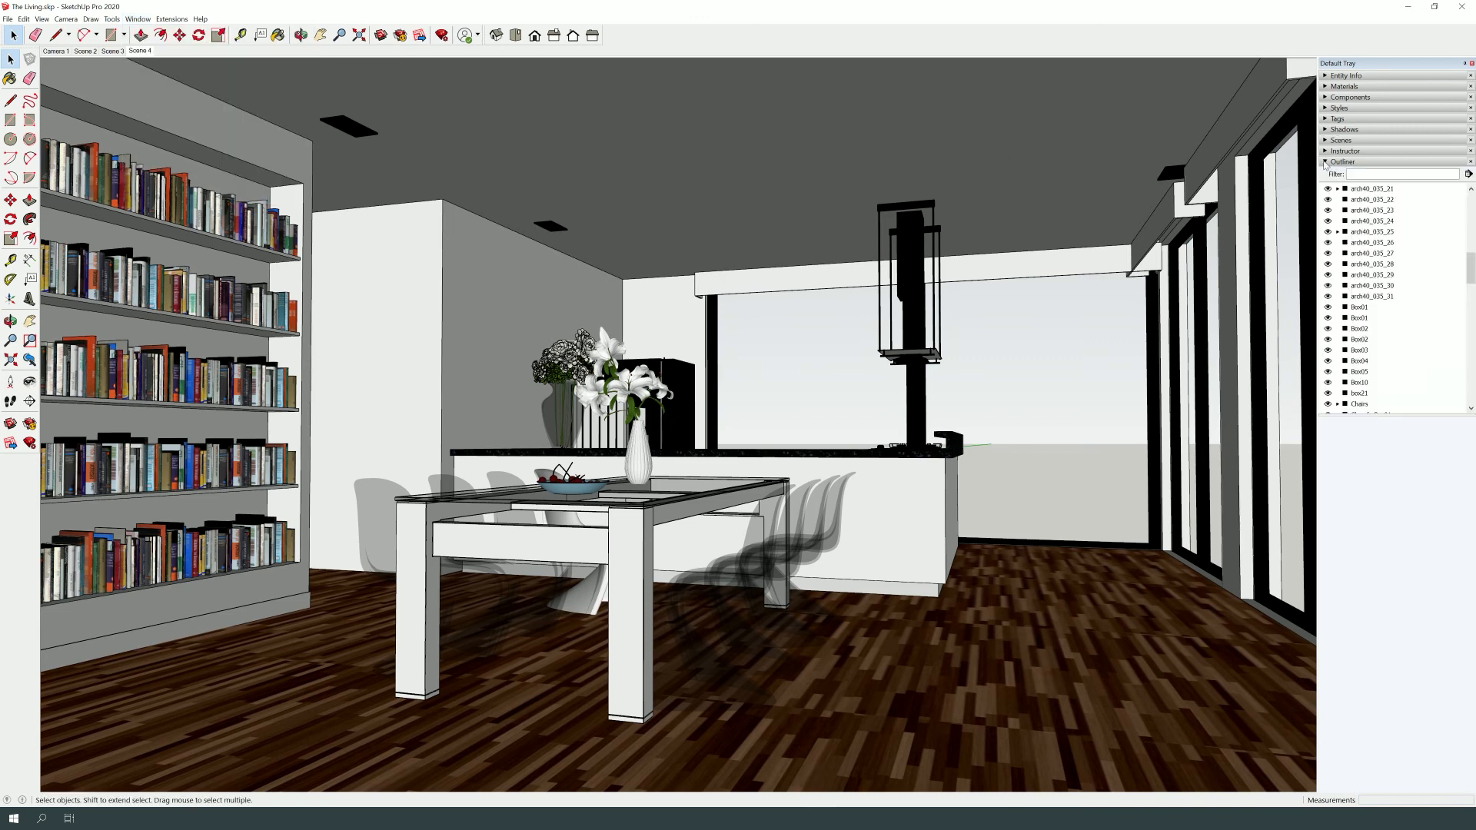
# Select the Chairs group, open it for editing to examine its nested objects in the Outliner, and exit the group.
pyautogui.click(789, 559)
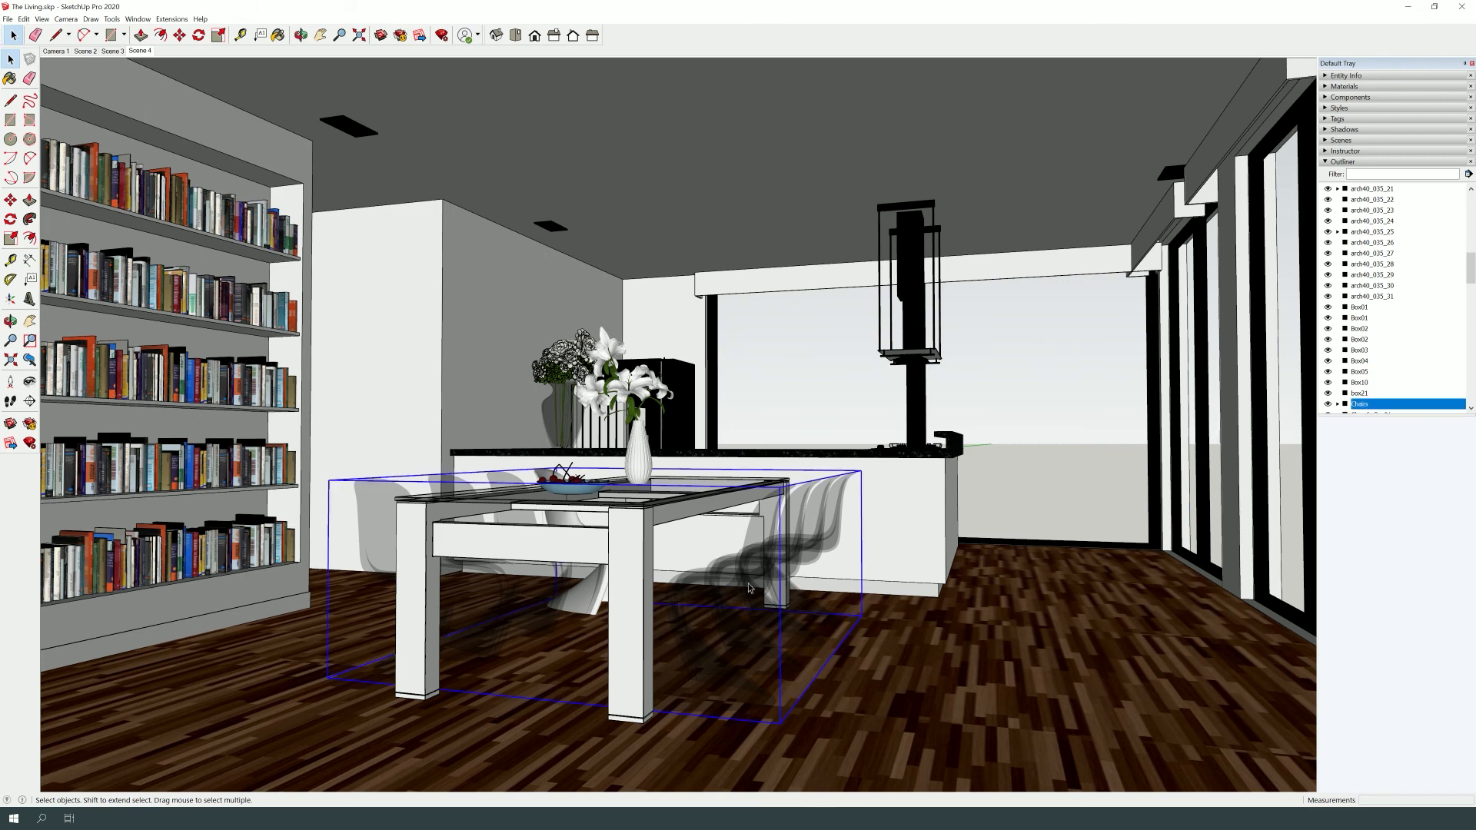
pyautogui.scroll(-3, 1406, 233)
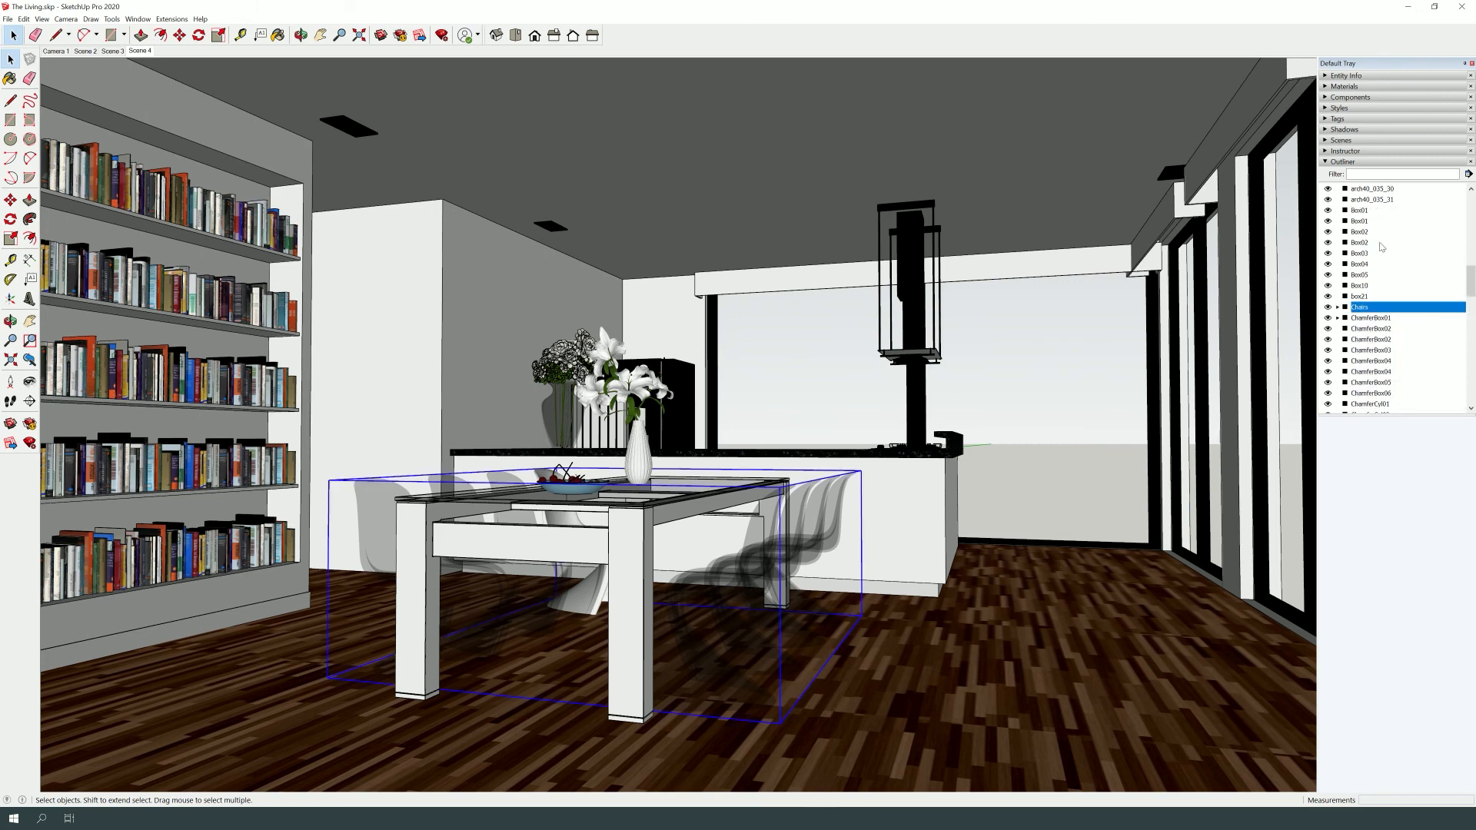
pyautogui.doubleClick(811, 552)
pyautogui.scroll(-4, 1374, 241)
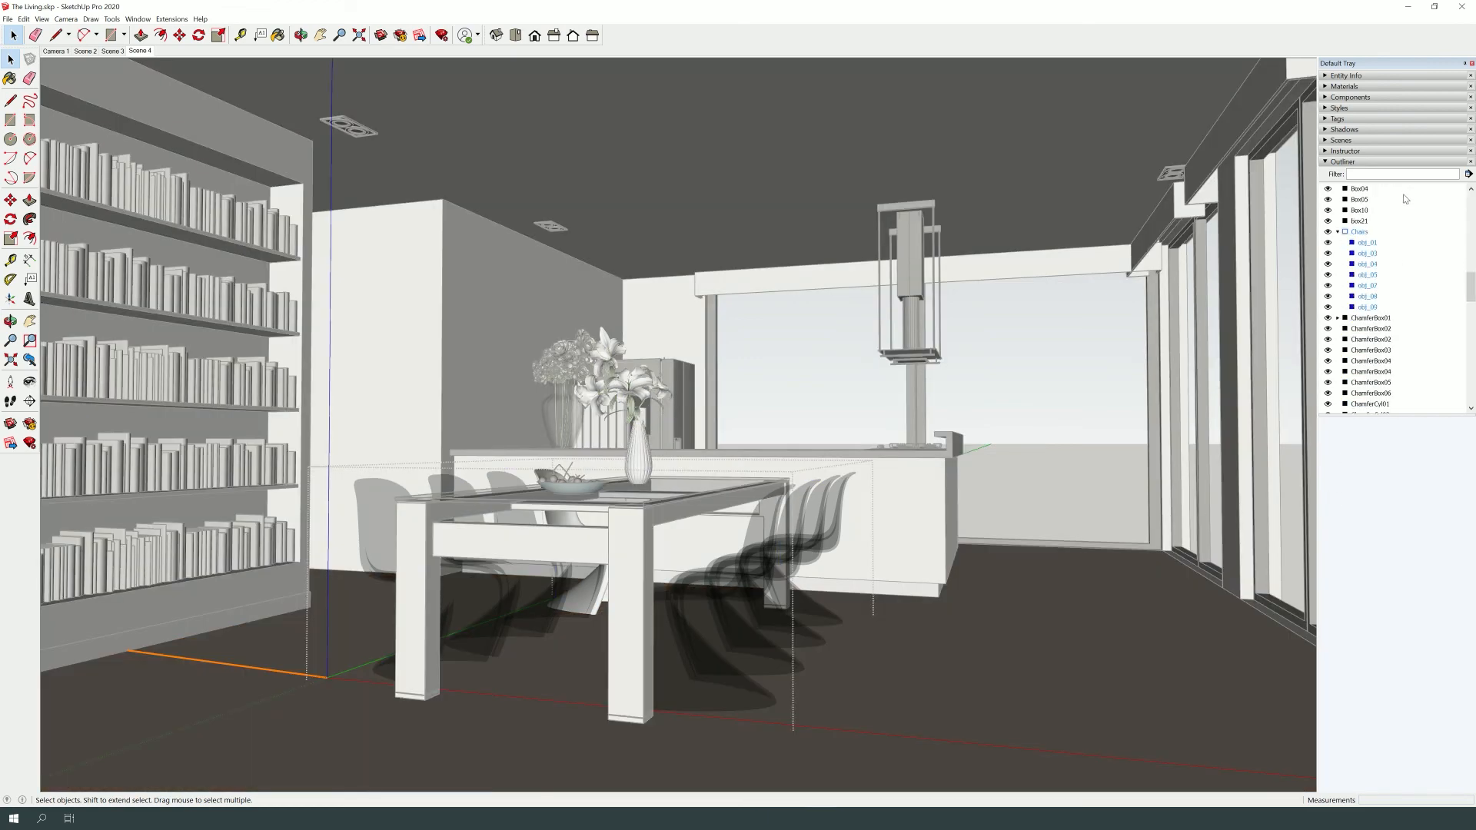
pyautogui.click(1088, 336)
pyautogui.scroll(1, 1345, 225)
pyautogui.click(1339, 233)
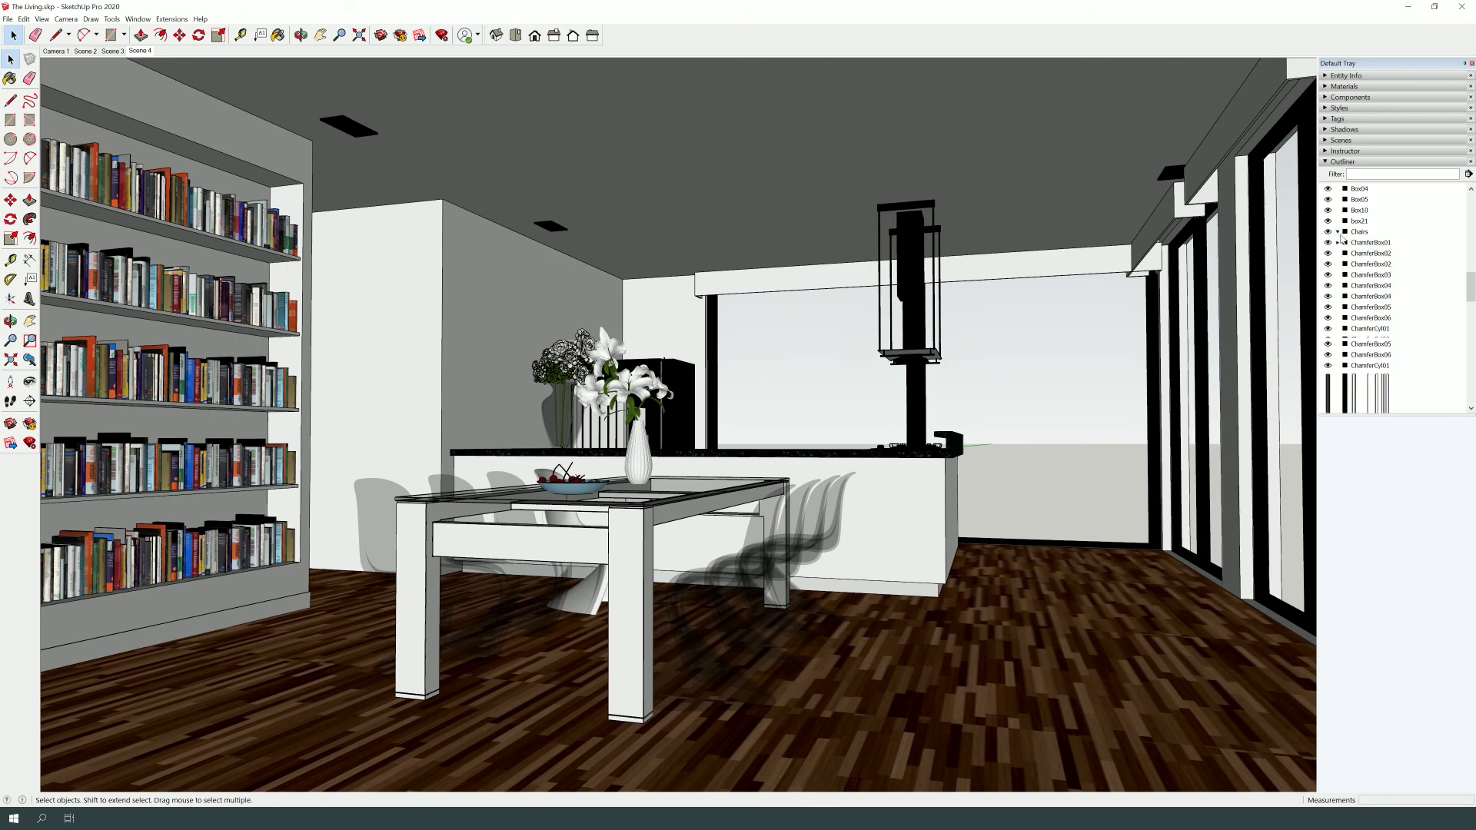
pyautogui.doubleClick(1359, 232)
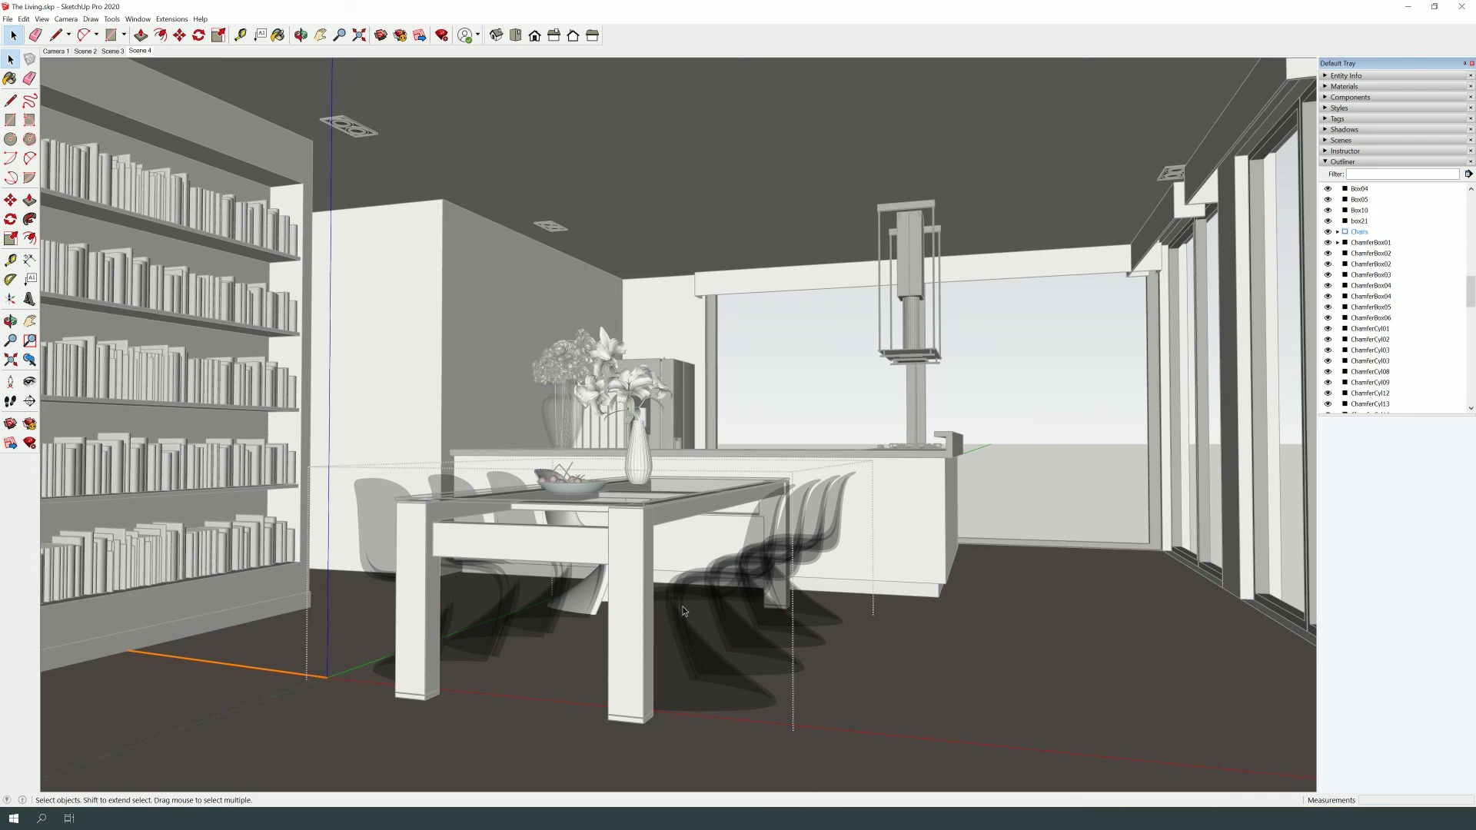
pyautogui.click(1032, 448)
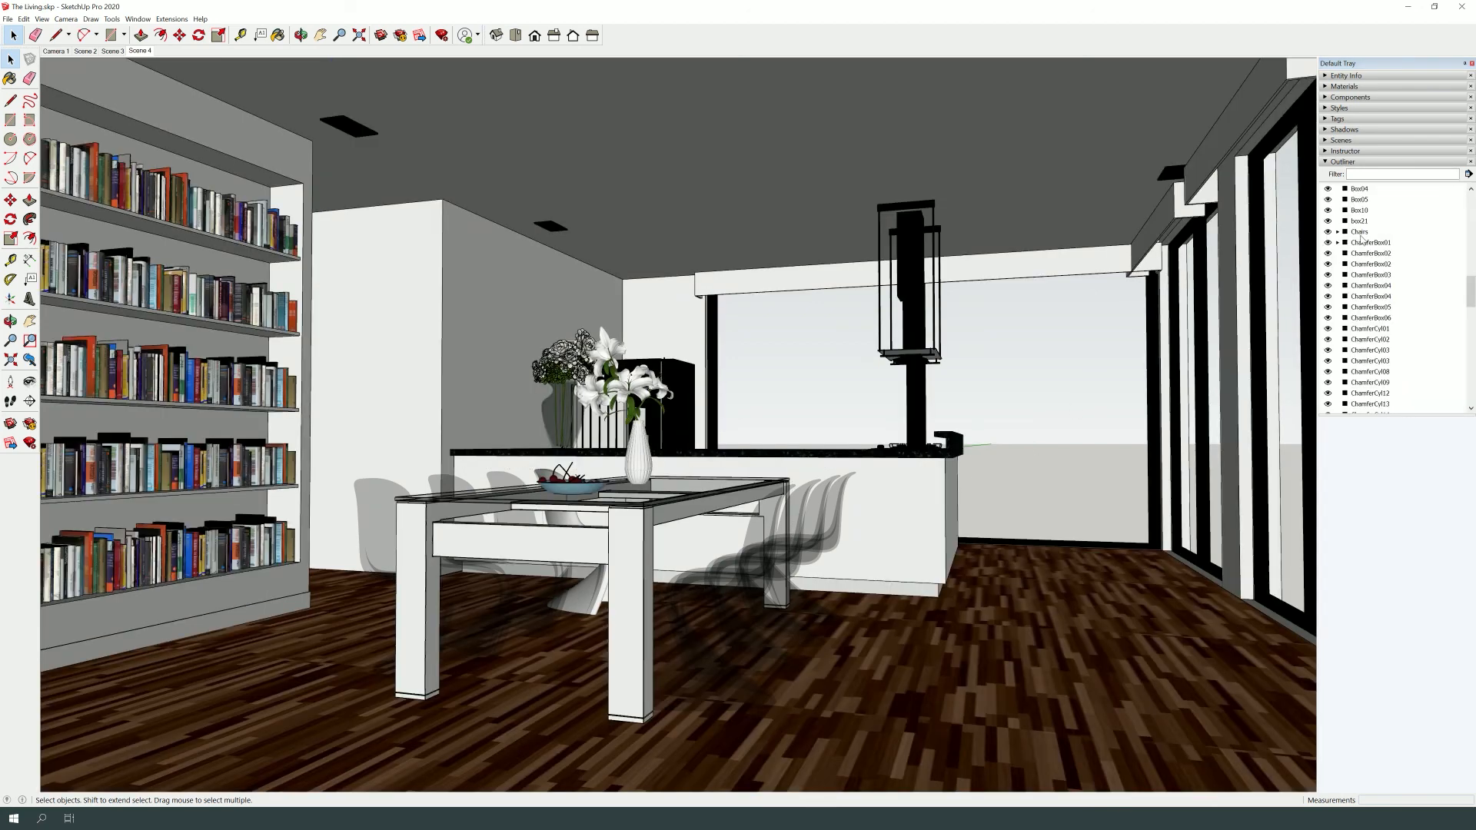
# Try the ways of renaming the Chairs group in the Outliner without entering a new name.
pyautogui.click(1361, 233)
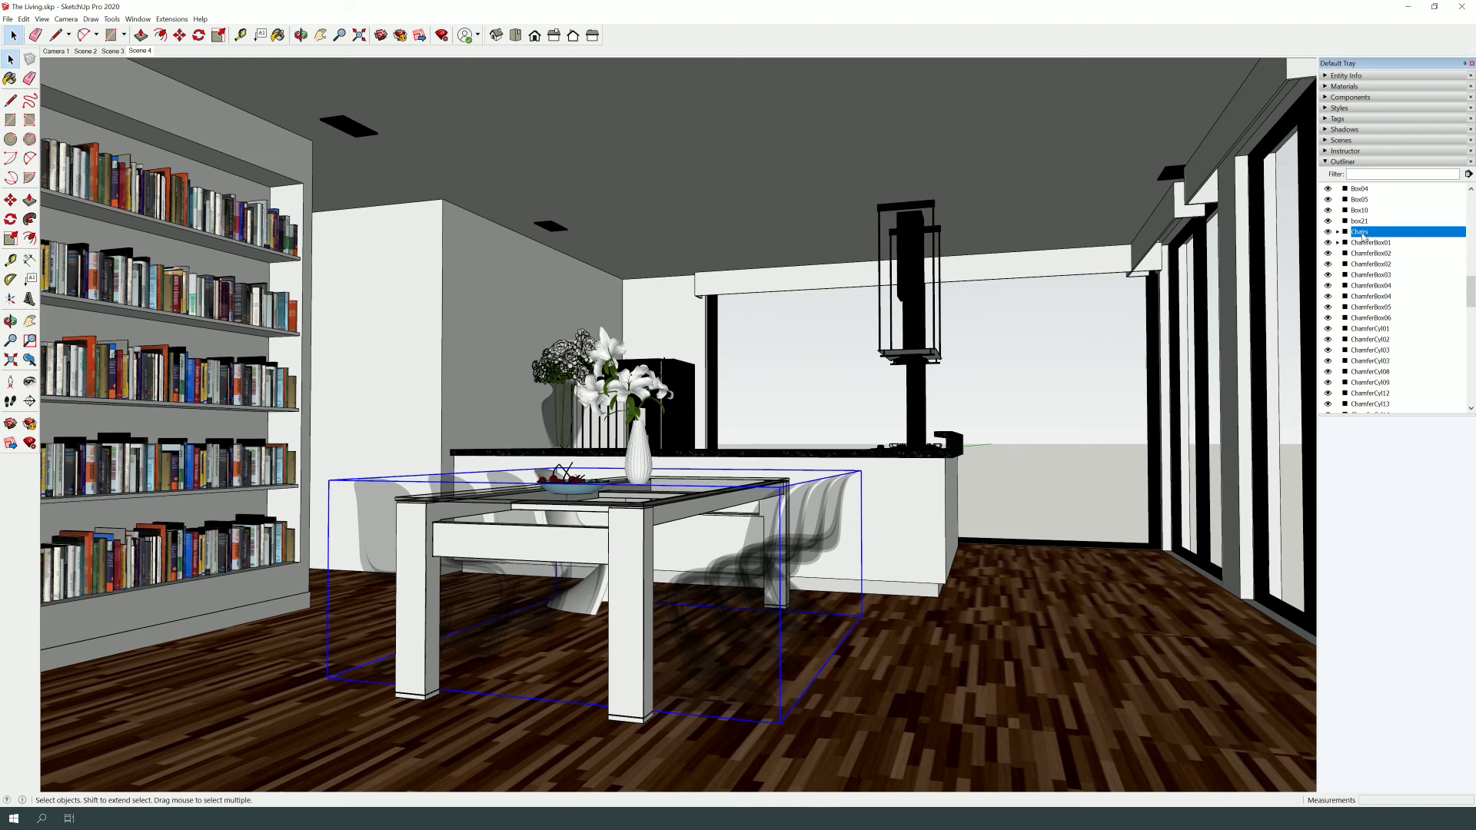
pyautogui.doubleClick(1361, 232)
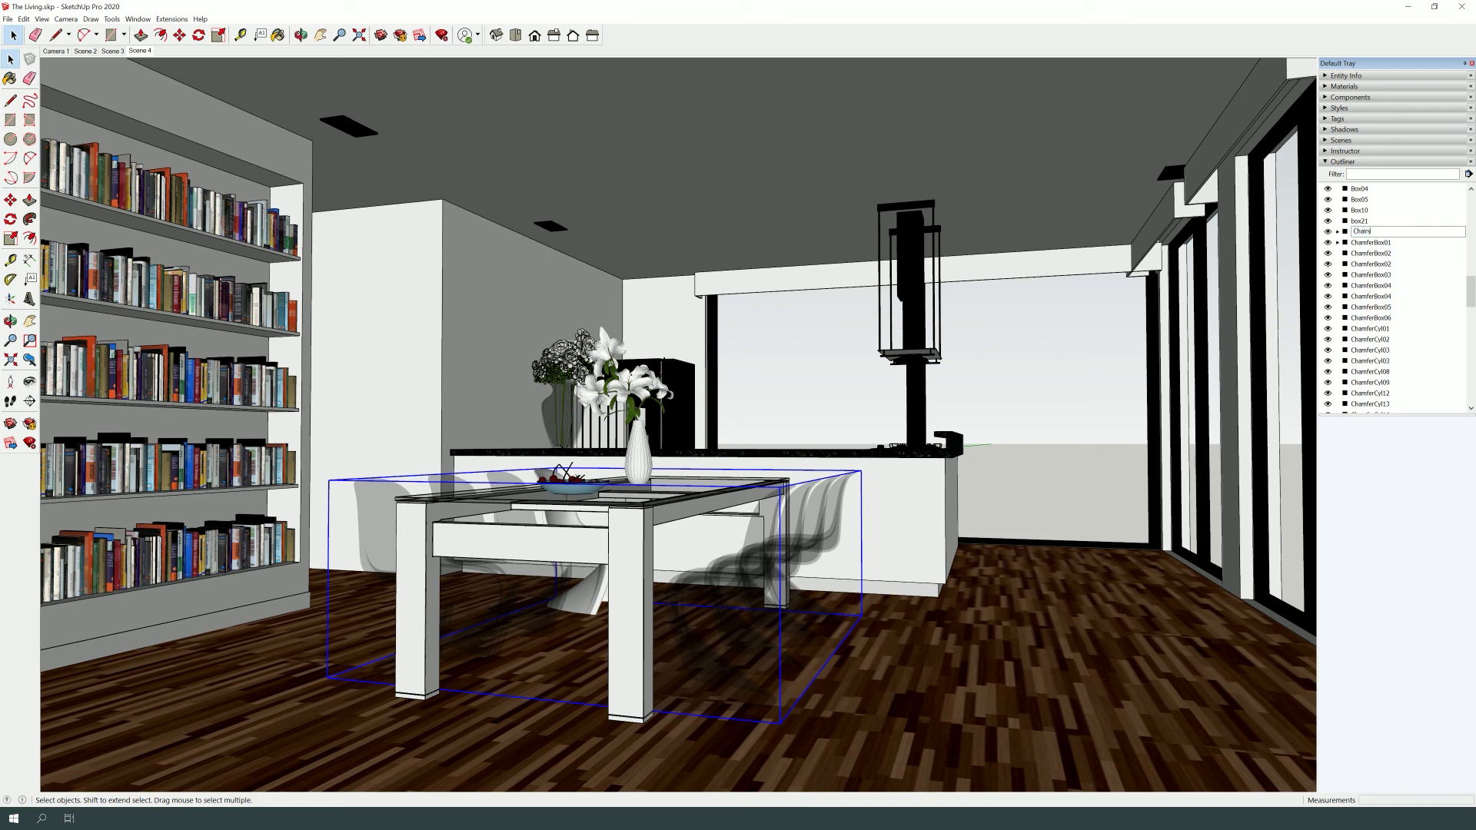
pyautogui.click(1134, 382)
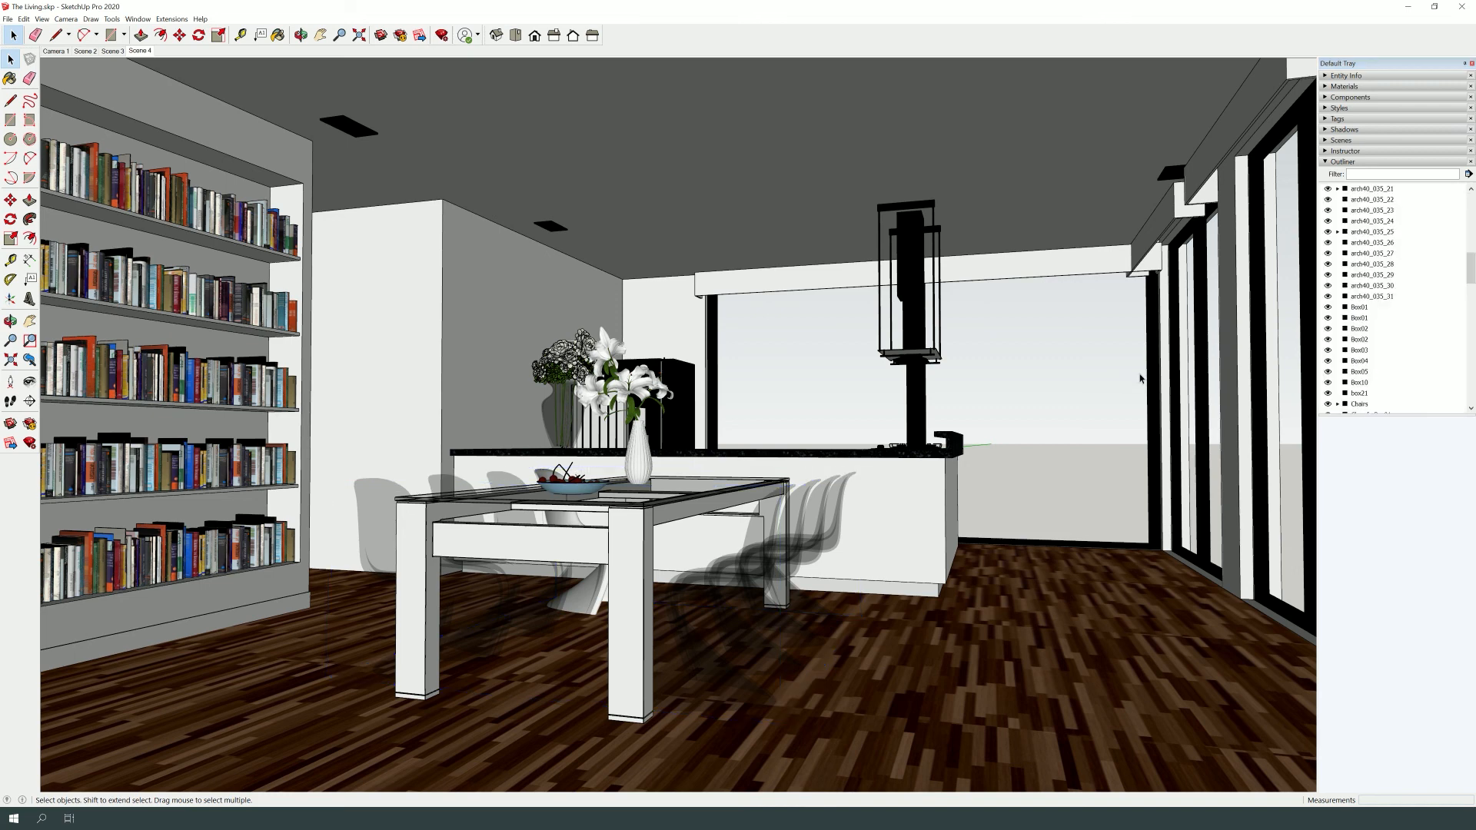
pyautogui.click(830, 557)
pyautogui.scroll(-5, 1371, 254)
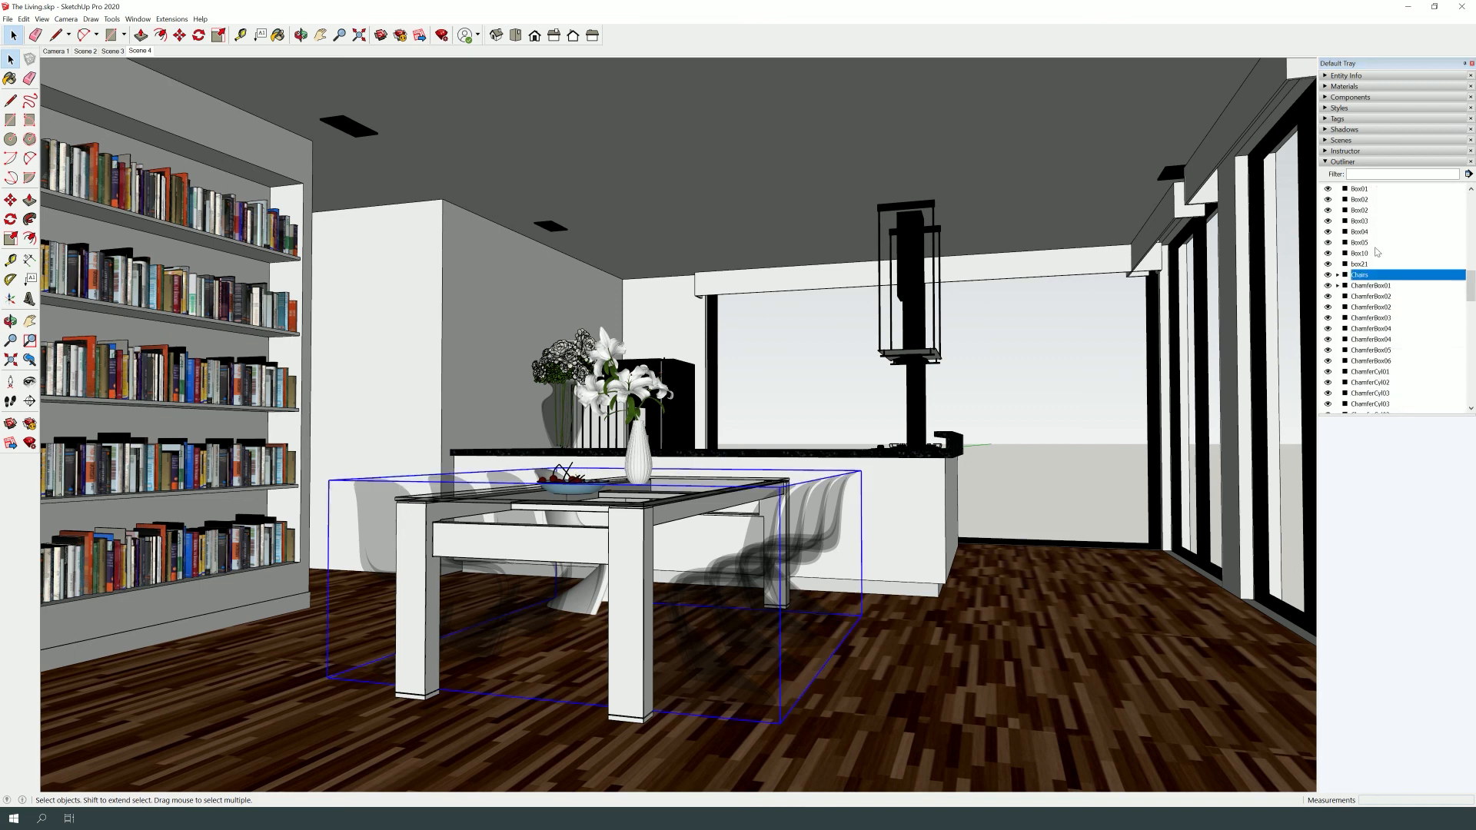
pyautogui.rightClick(1371, 244)
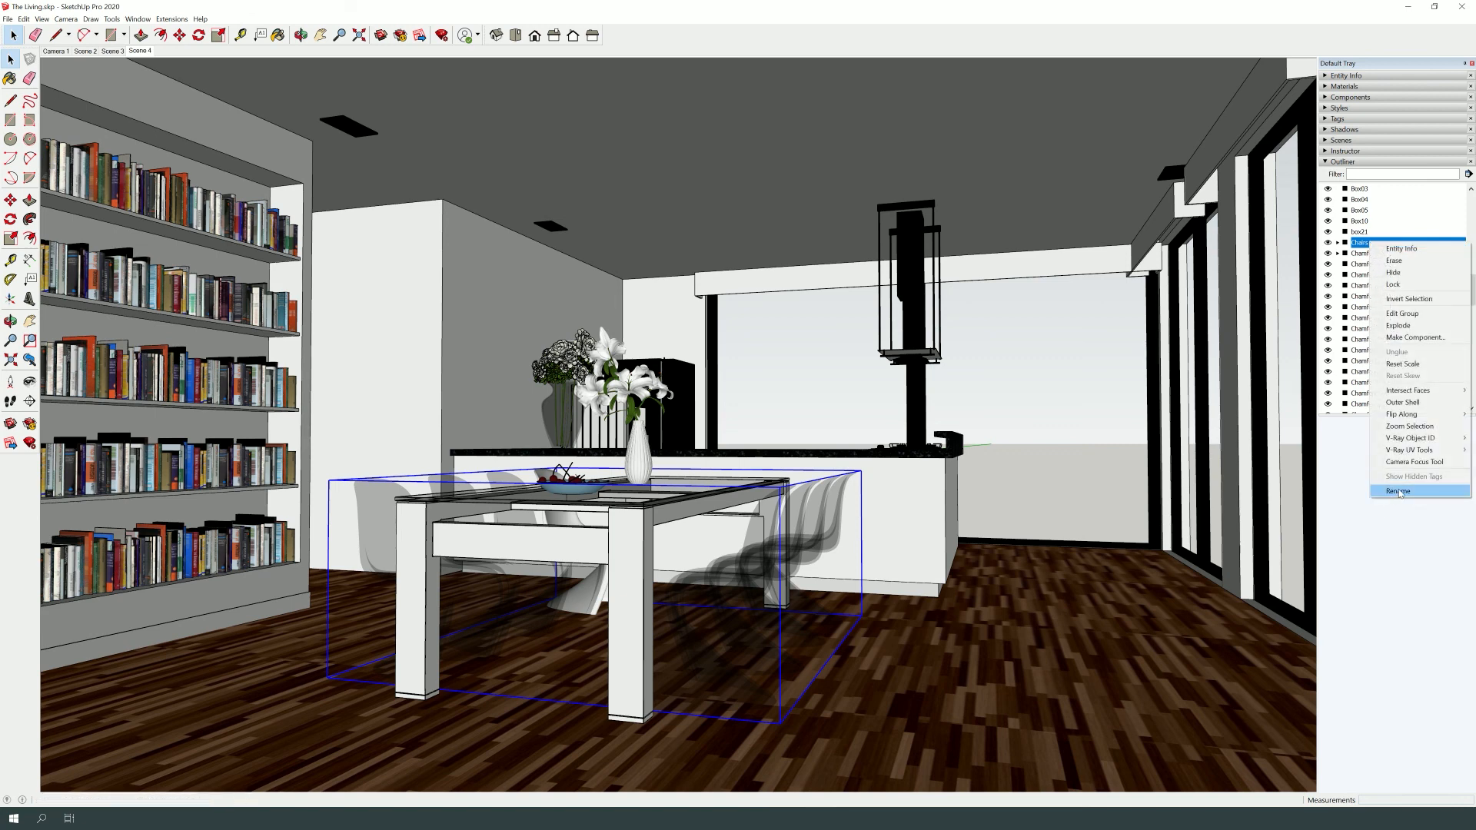
pyautogui.click(1070, 404)
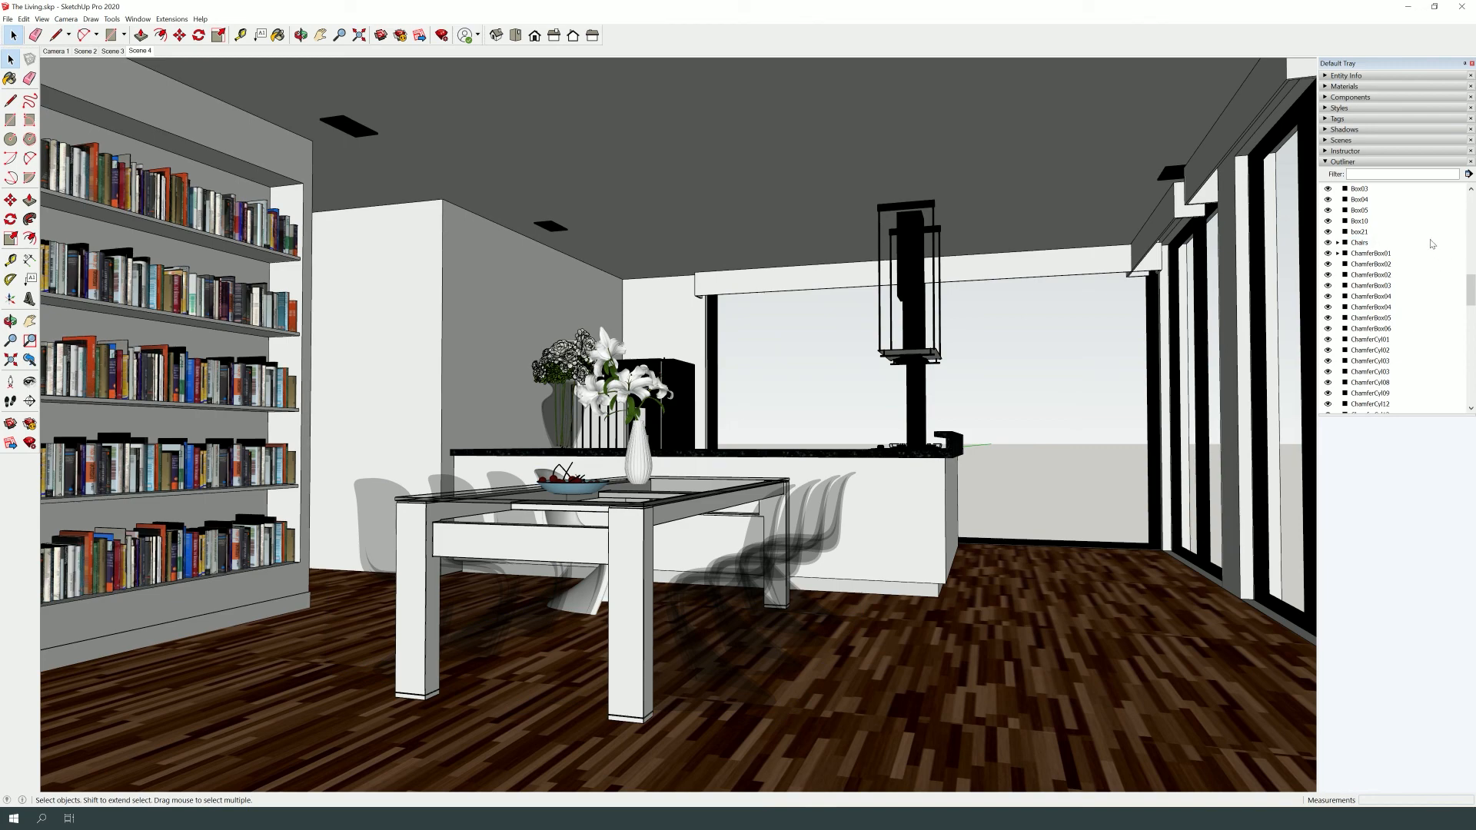
# Expand the Chairs group in the Outliner, examine how its nested object obj_01 is selected and renamed, and exit the group.
pyautogui.click(1338, 243)
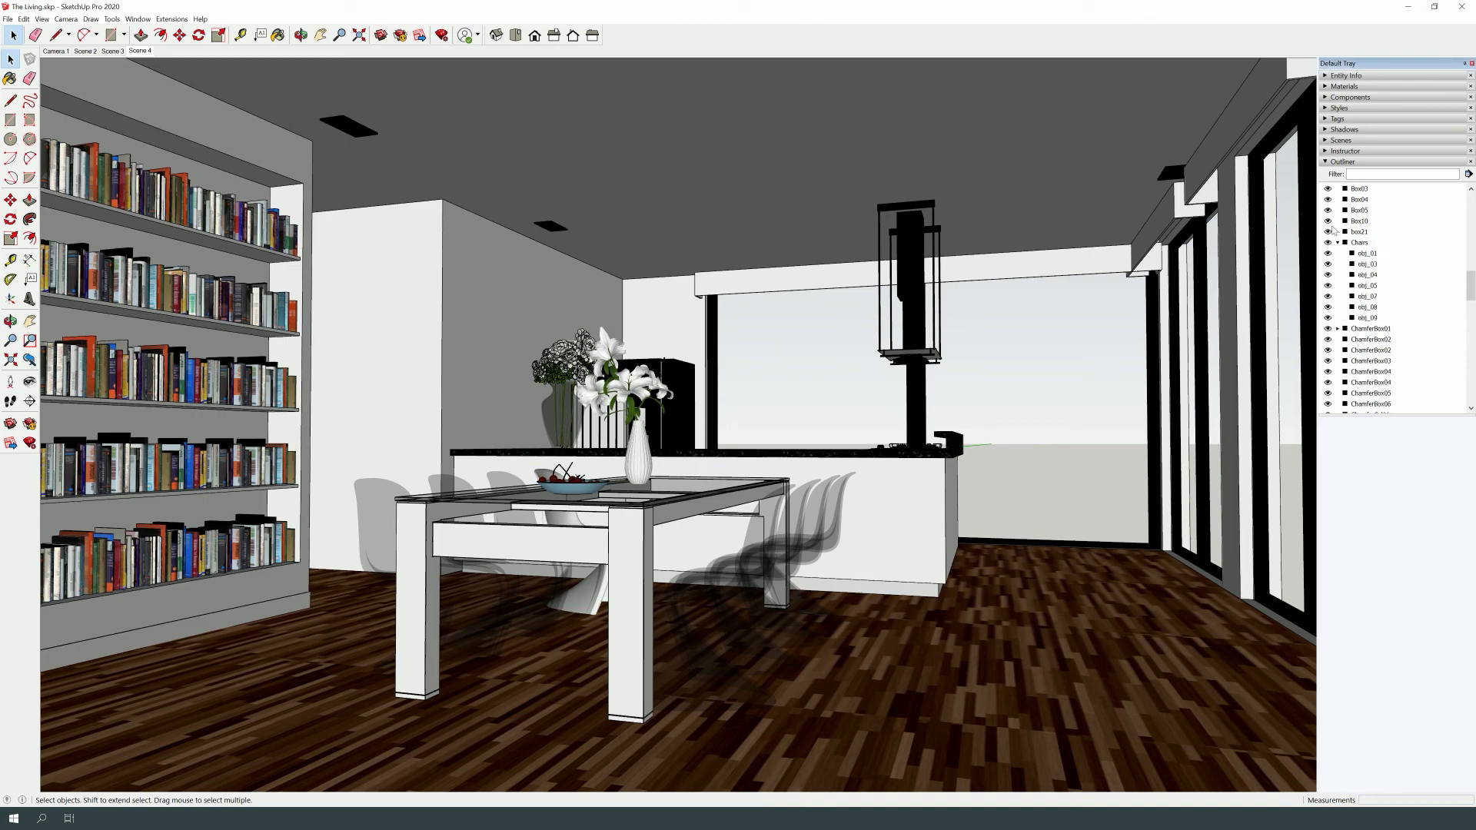
pyautogui.click(1368, 253)
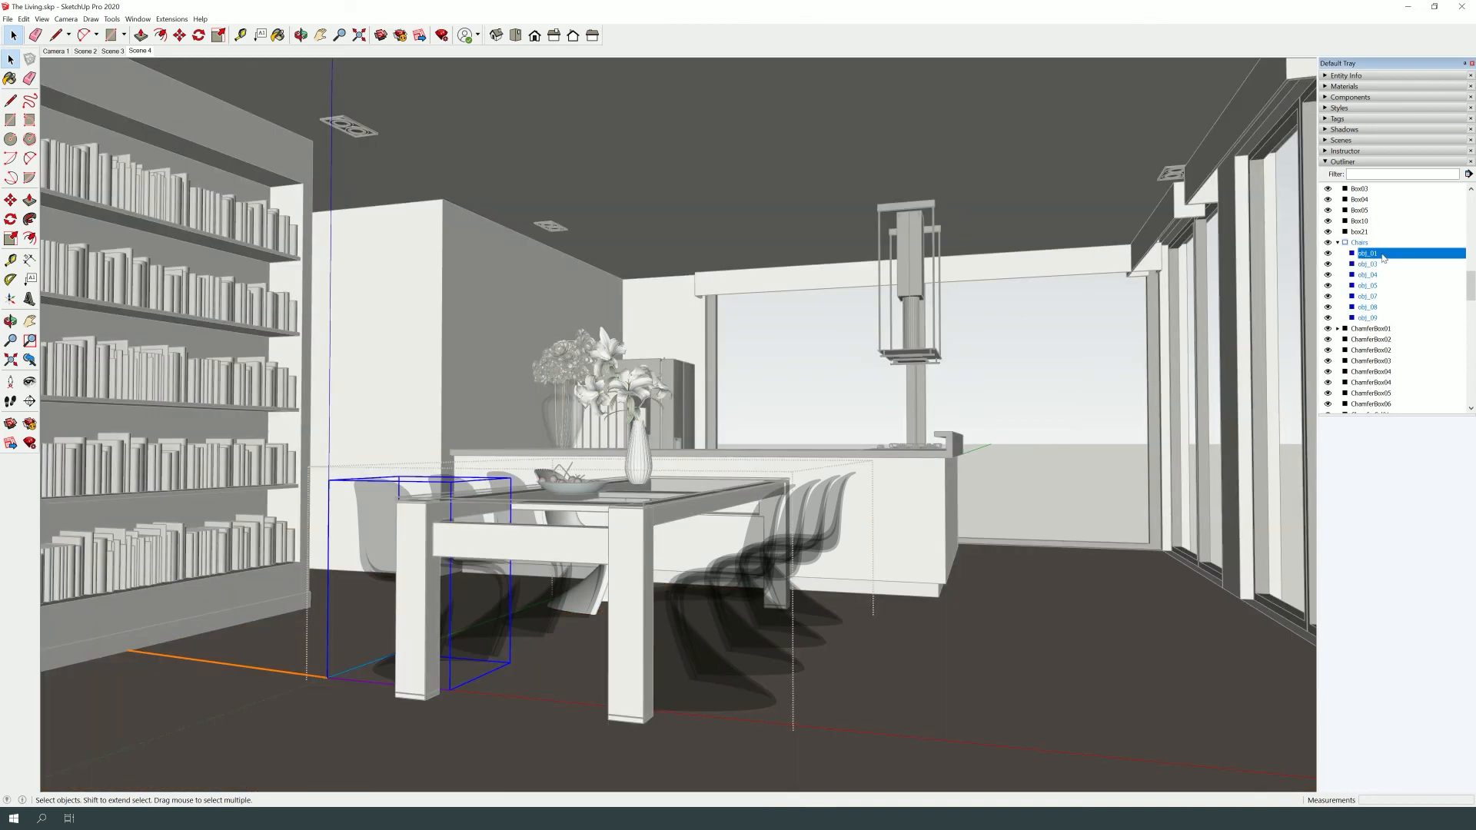
pyautogui.click(1380, 255)
pyautogui.click(1382, 253)
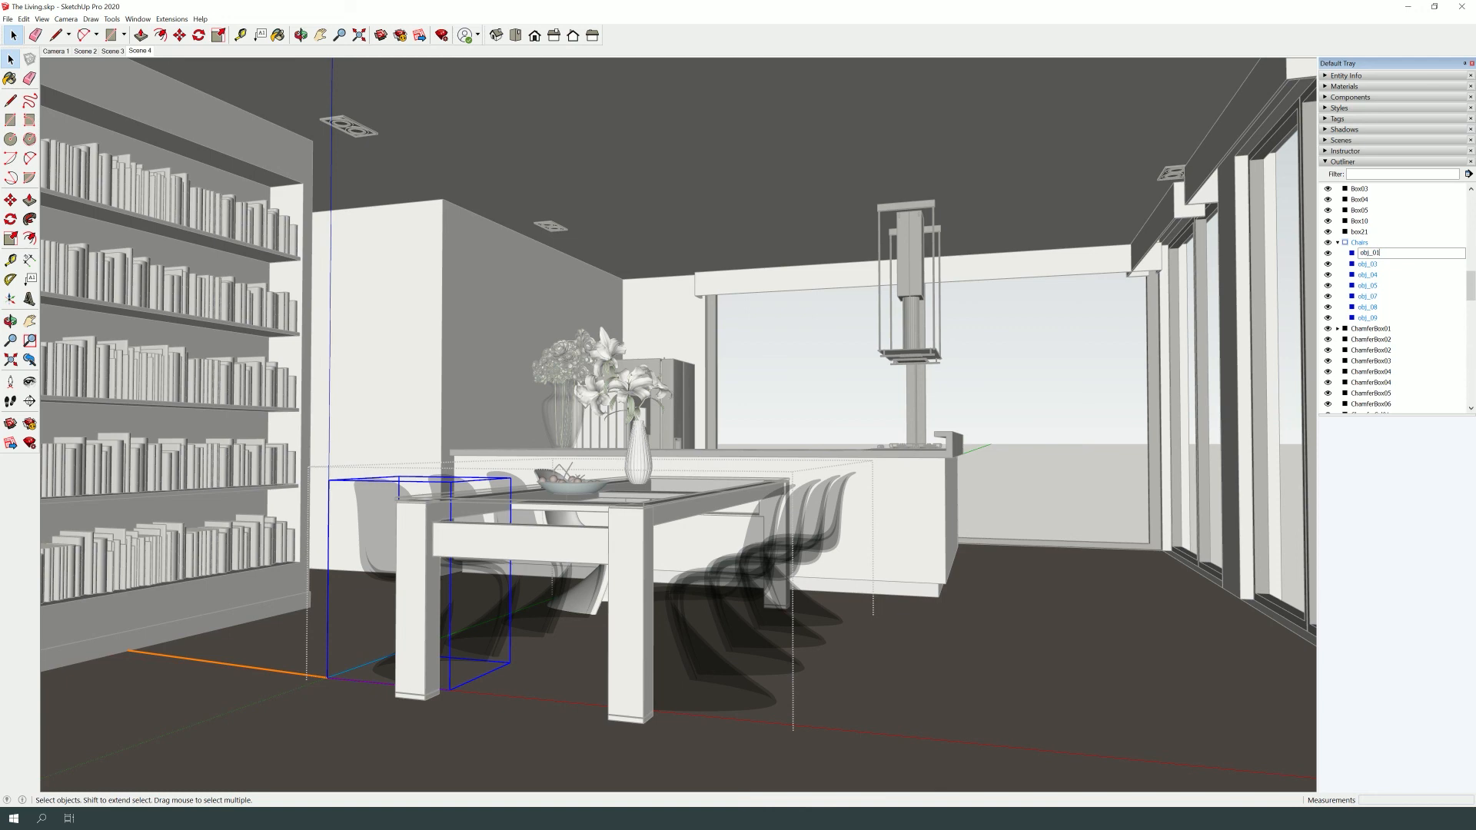
pyautogui.click(1343, 262)
pyautogui.click(830, 527)
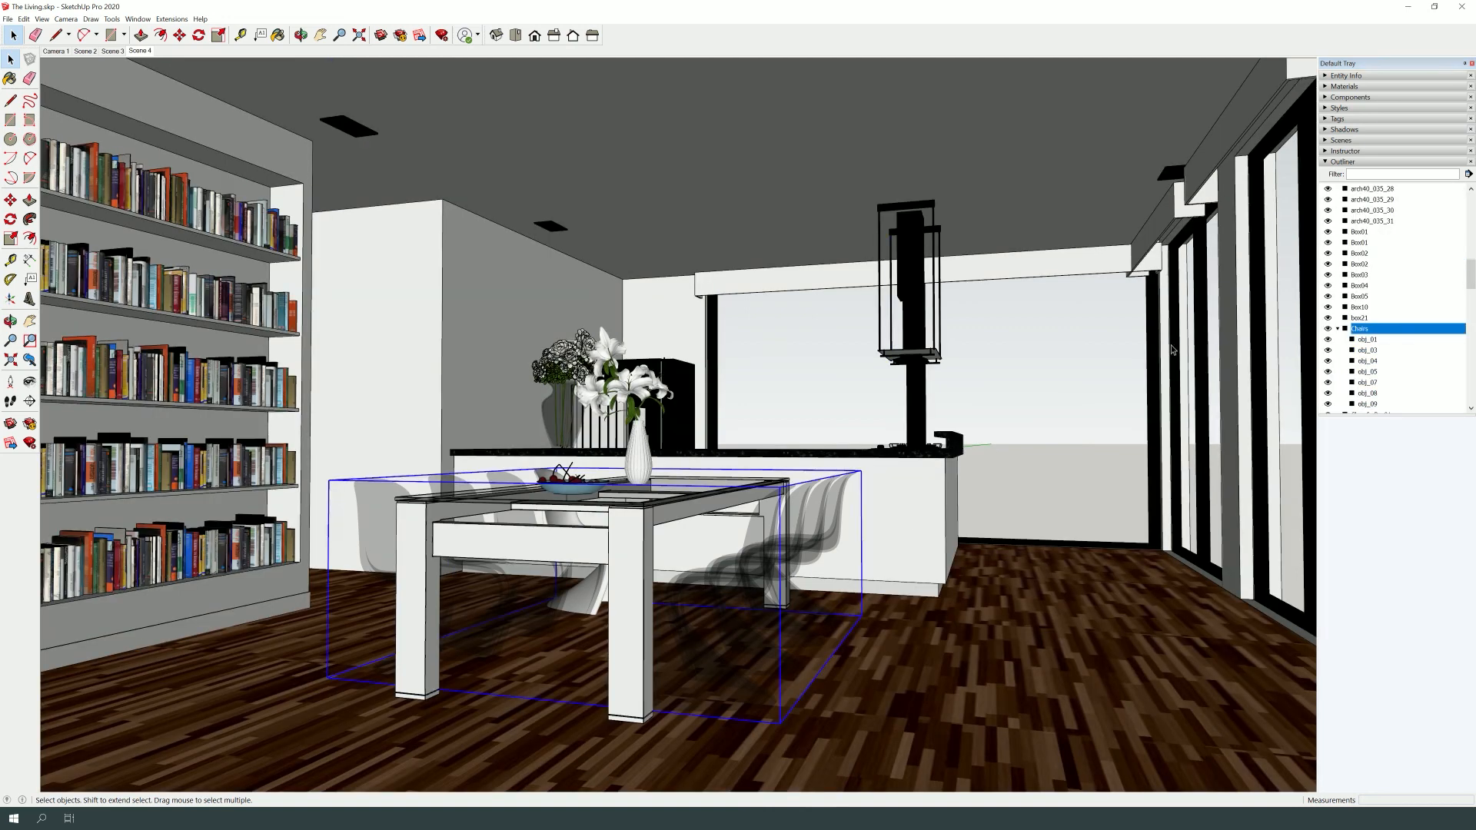
pyautogui.click(1355, 341)
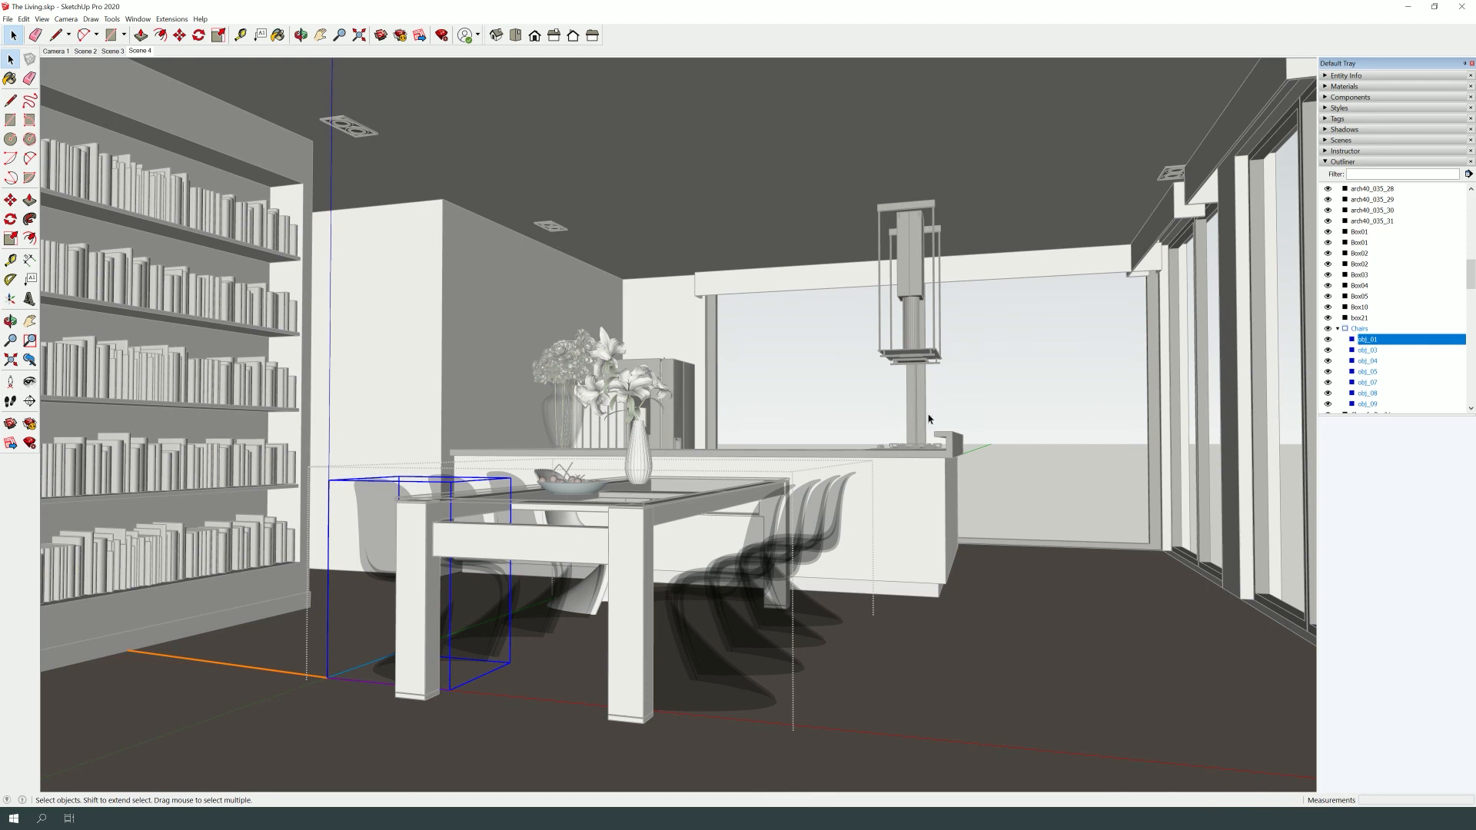
pyautogui.click(1005, 426)
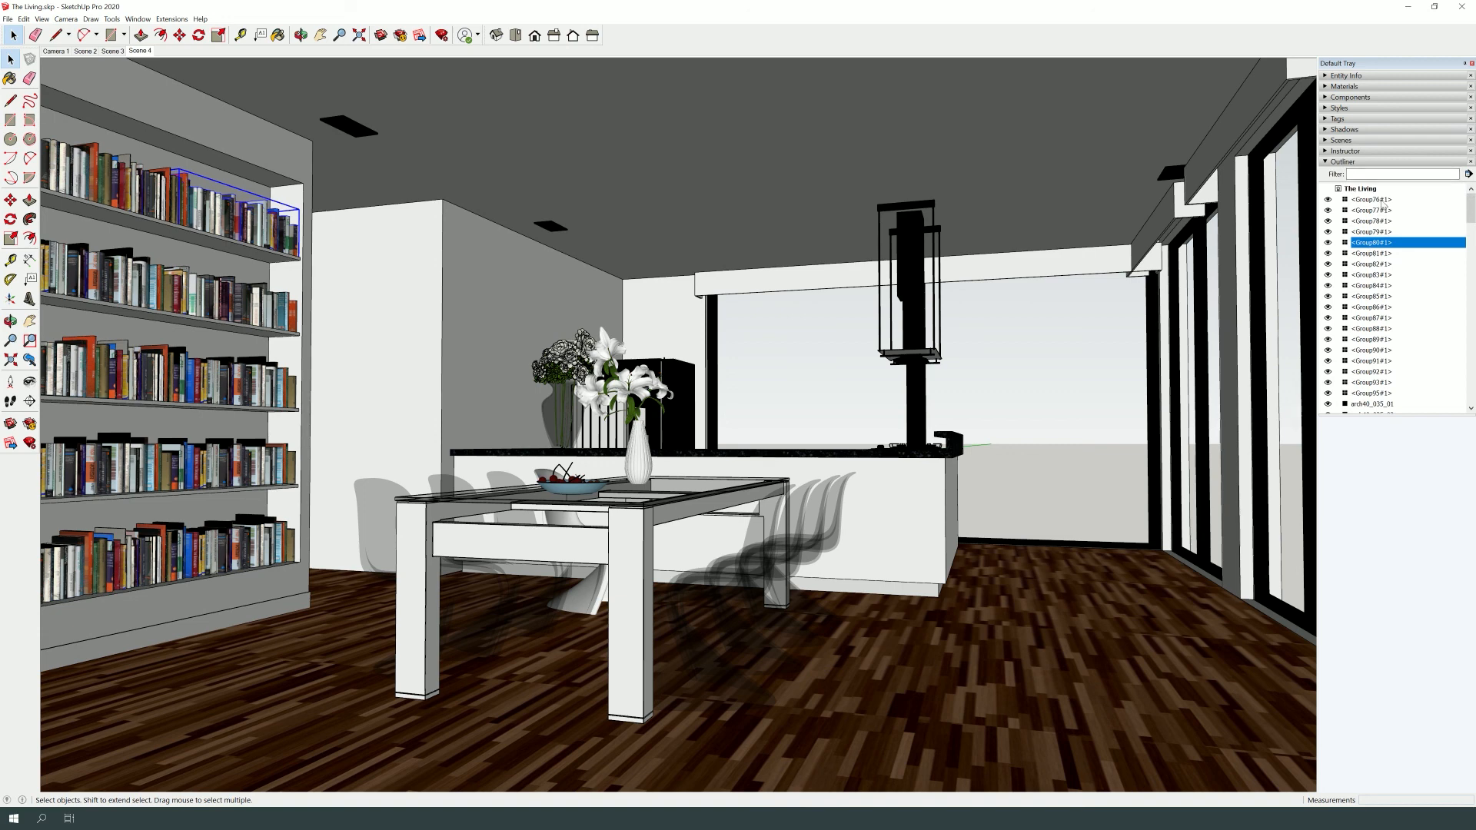
# Select all the bookshelf book groups from Group76#1 to Group95#1 in the Outliner and combine them into one group.
pyautogui.click(1383, 200)
pyautogui.keyDown('shift'); pyautogui.click(1374, 393); pyautogui.keyUp('shift')
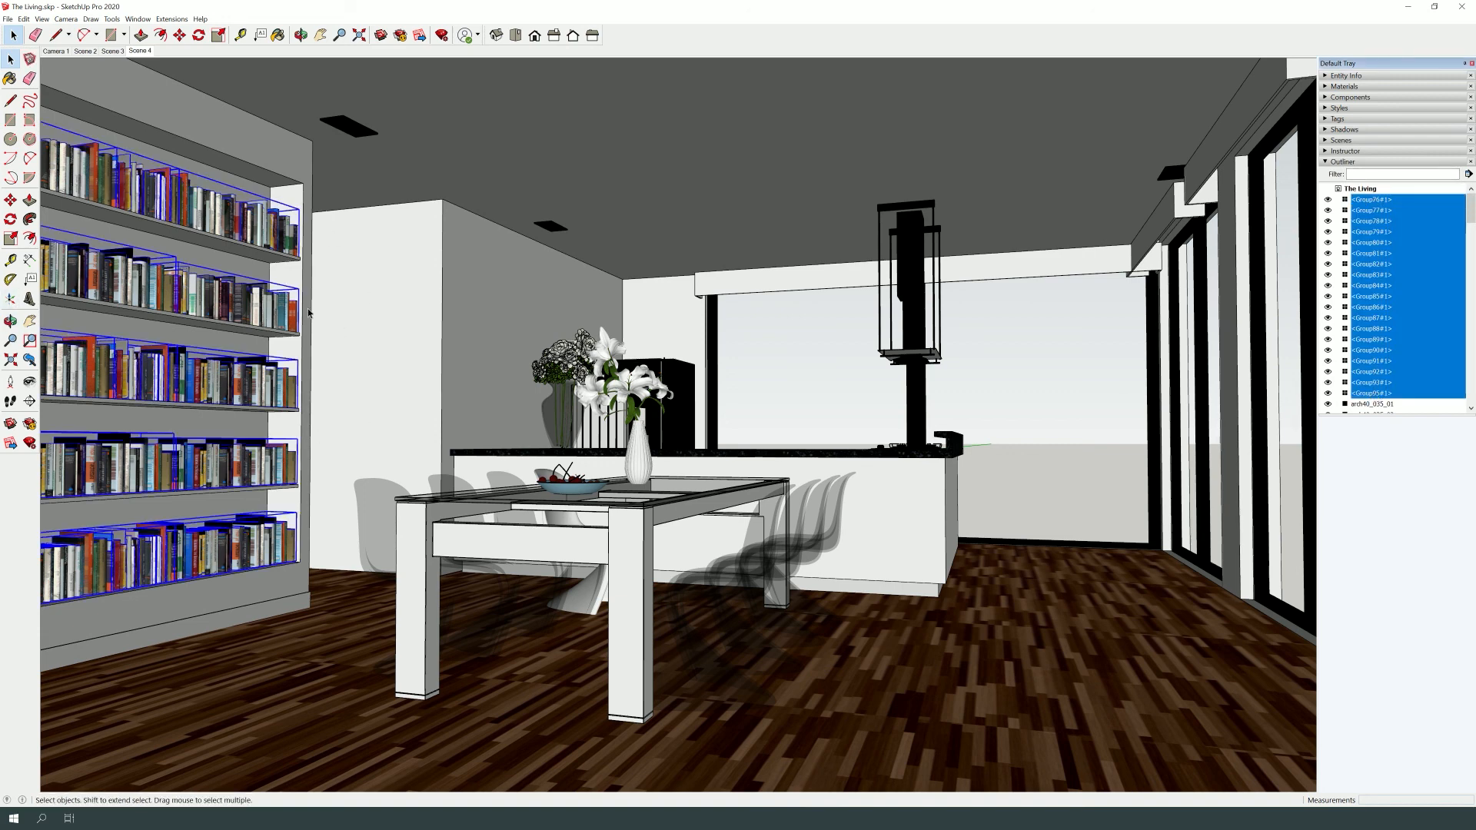
pyautogui.rightClick(1376, 229)
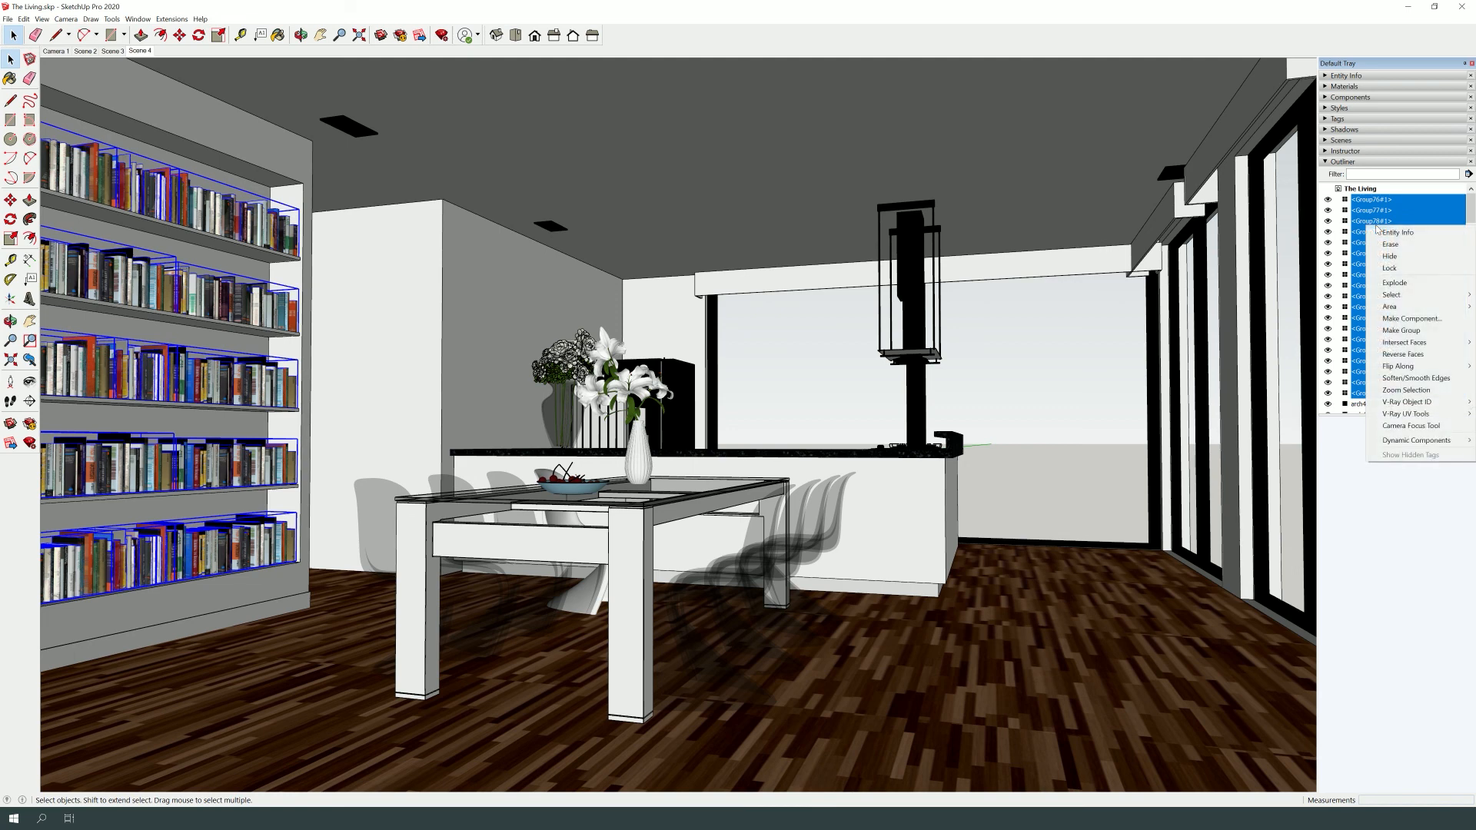
pyautogui.click(1440, 337)
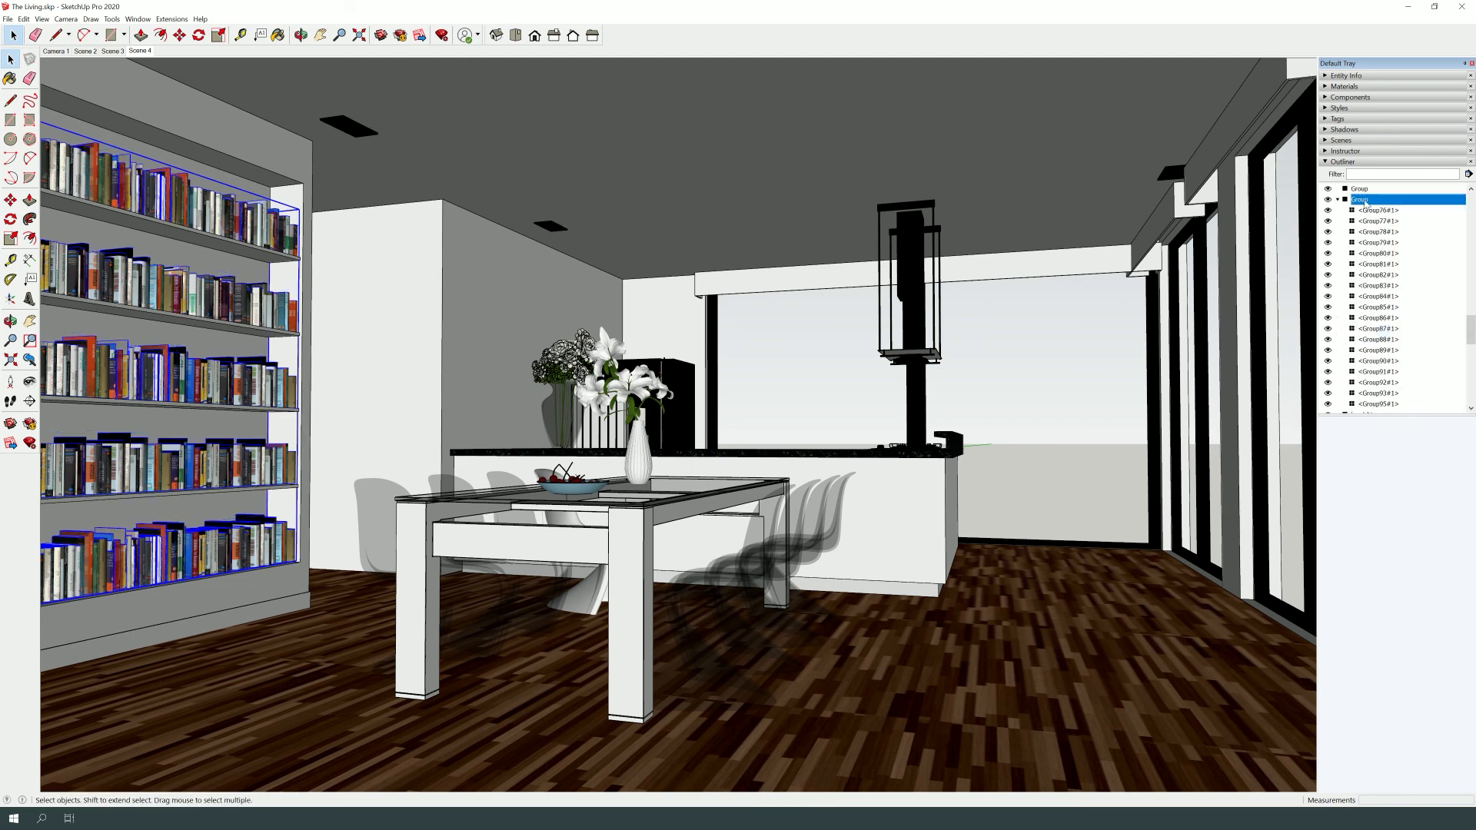
# Rename the new group of bookshelf books as books and collapse it in the Outliner.
pyautogui.press('BackSpace')
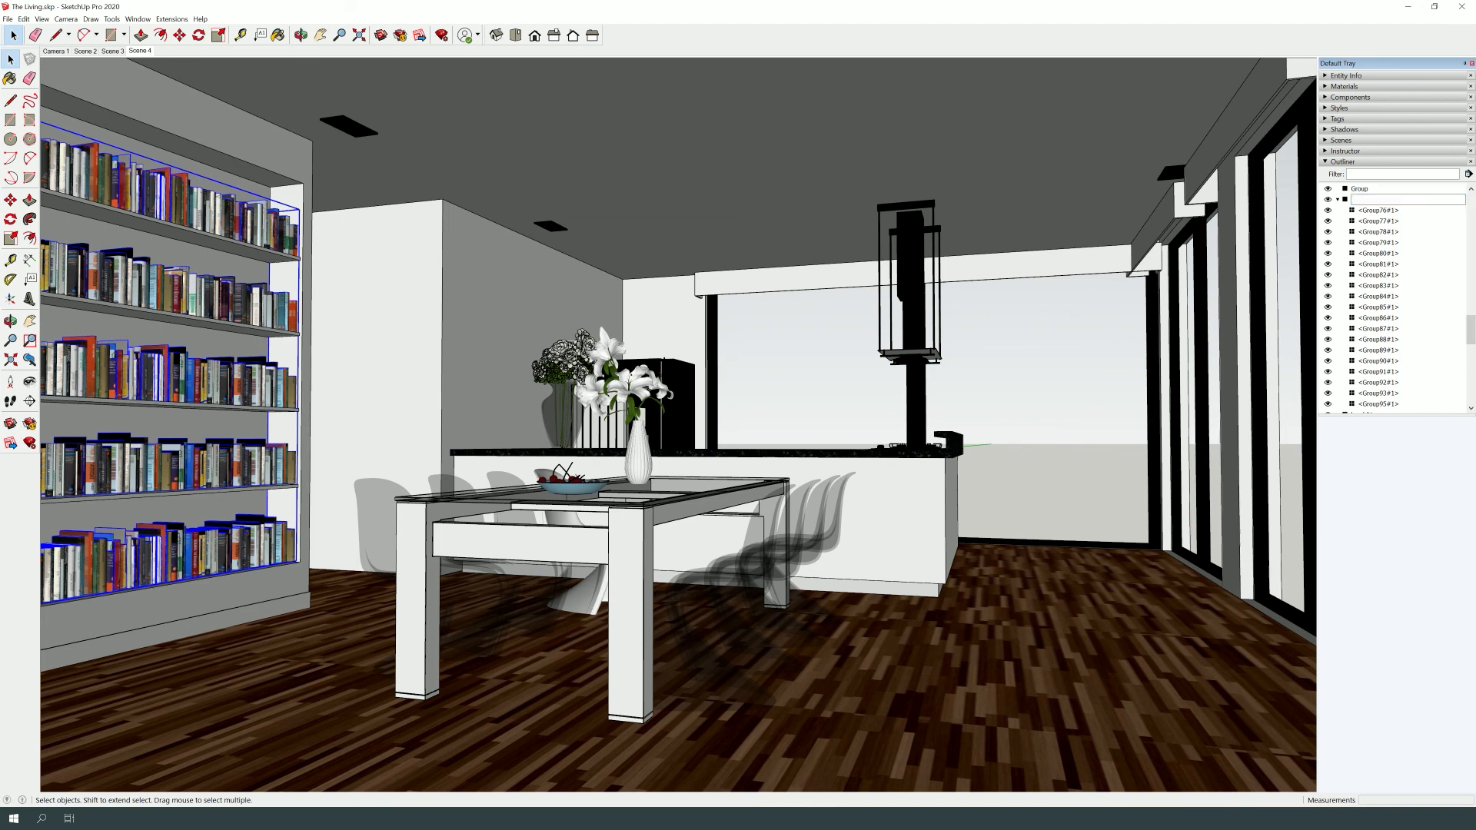
pyautogui.write('books')
pyautogui.click(1029, 338)
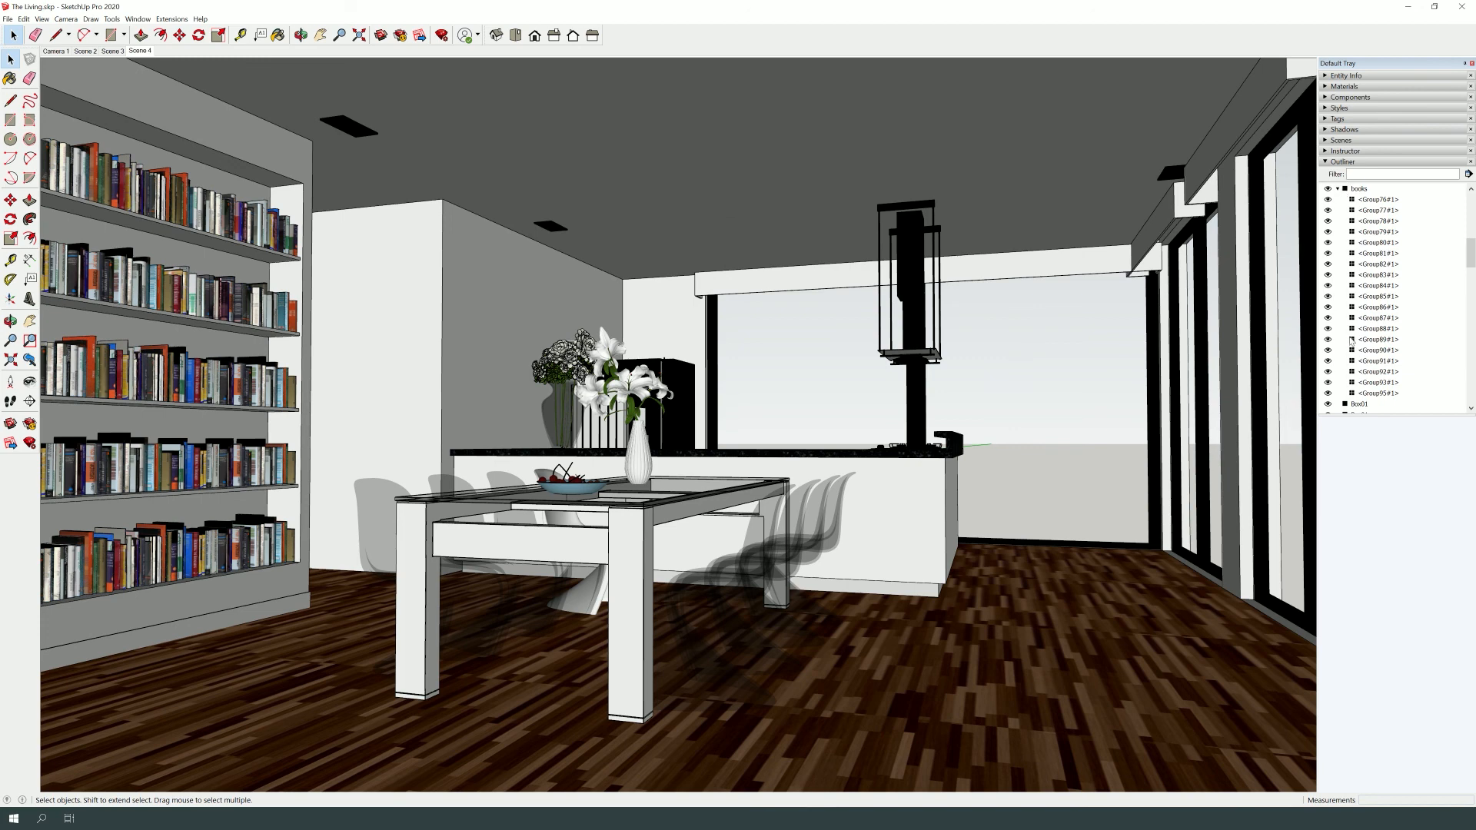
pyautogui.click(1338, 189)
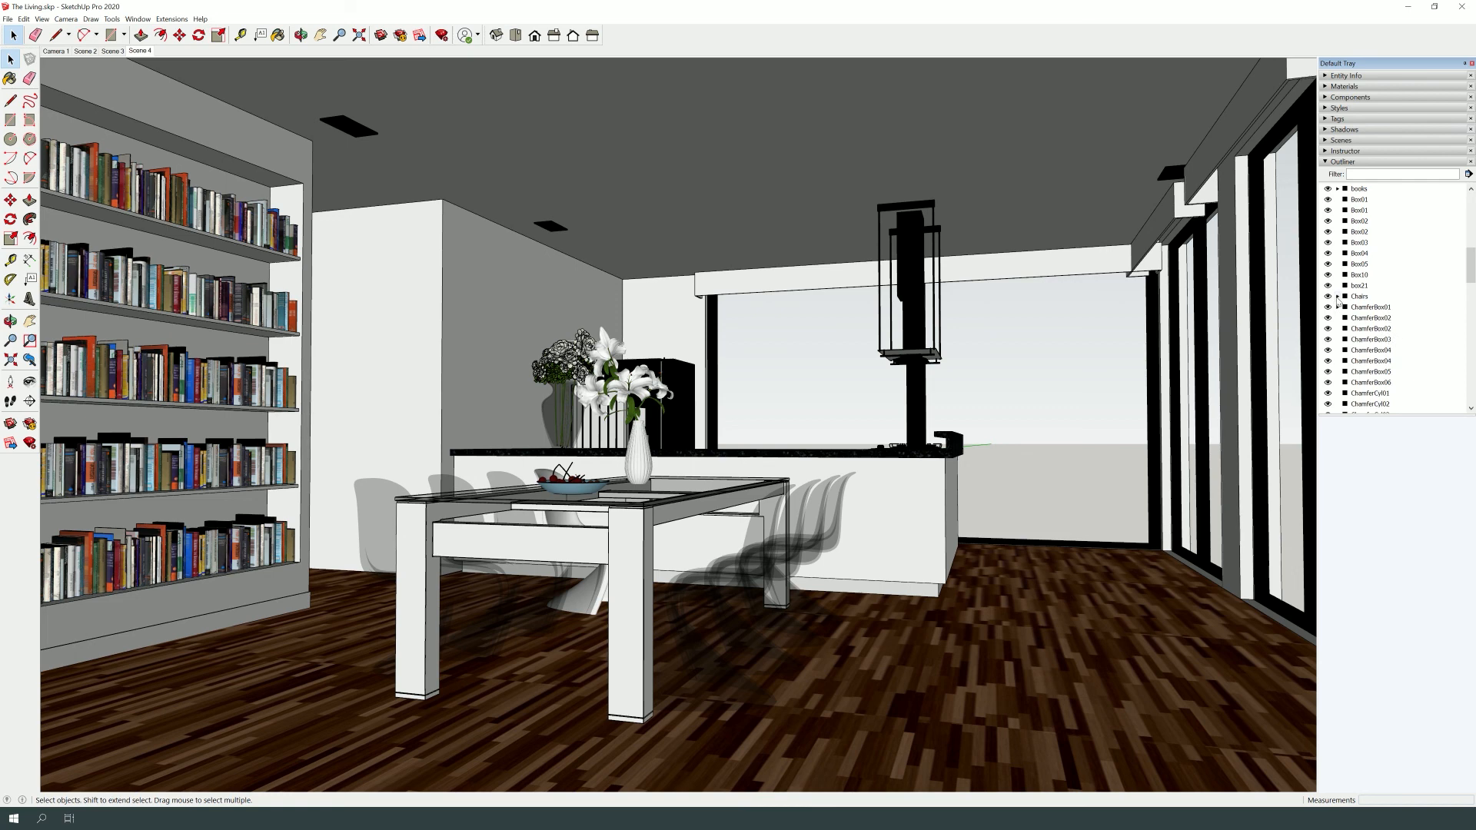
# Select the Chairs group in the Outliner and test its visibility by hiding and showing it.
pyautogui.doubleClick(1355, 296)
pyautogui.scroll(-1, 1338, 300)
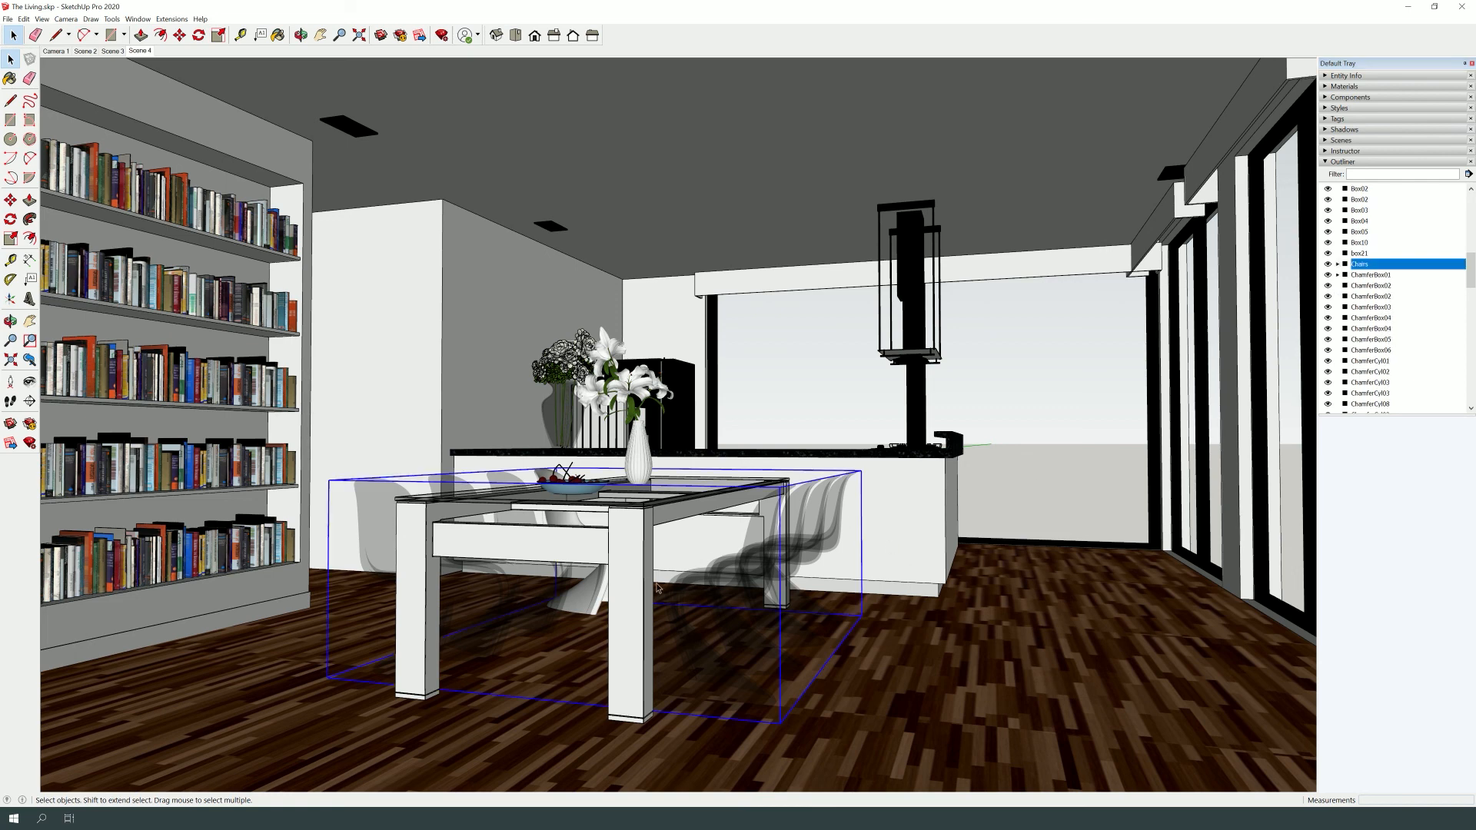
pyautogui.click(1328, 264)
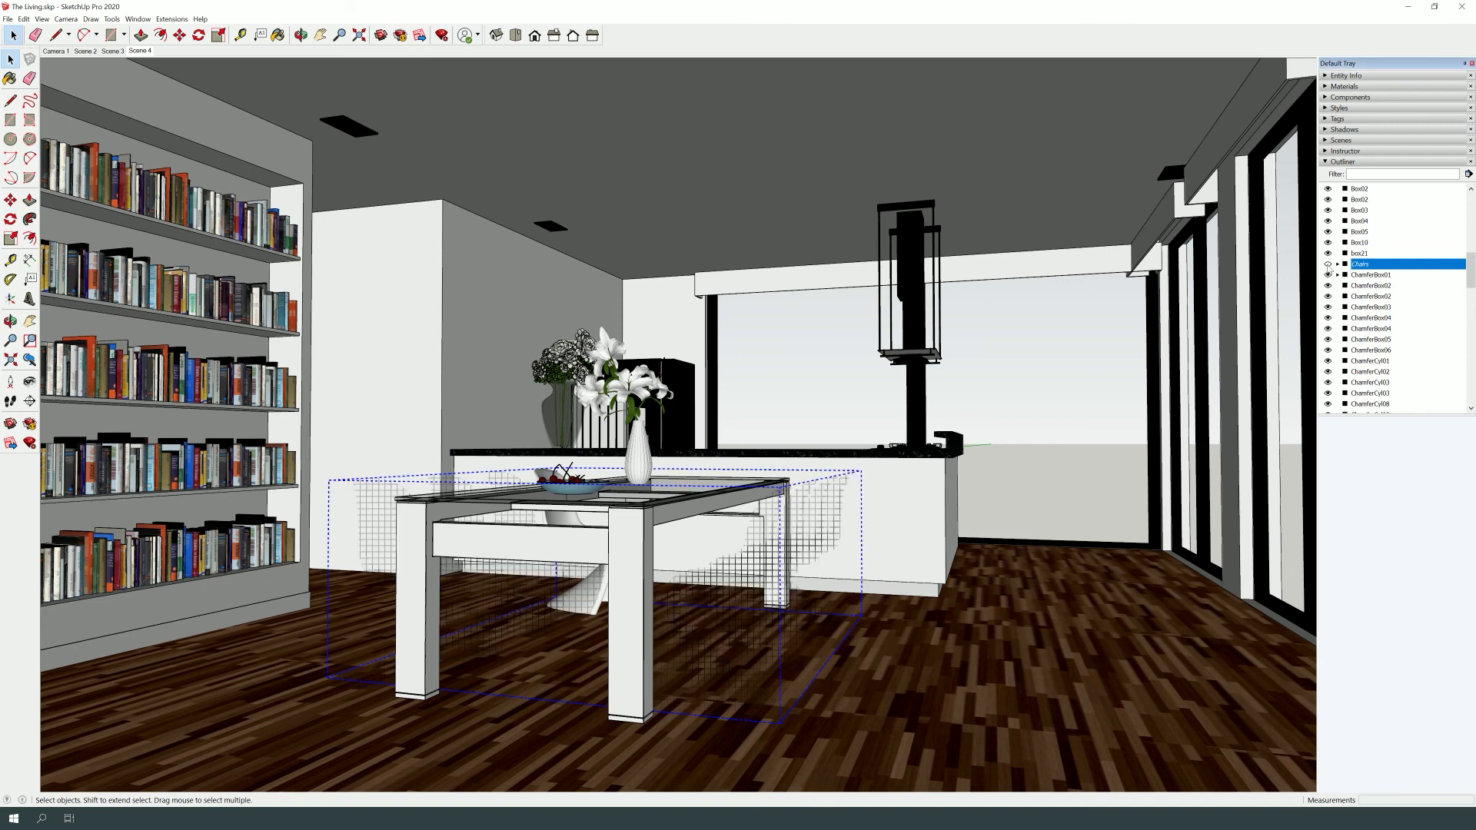
pyautogui.click(1328, 264)
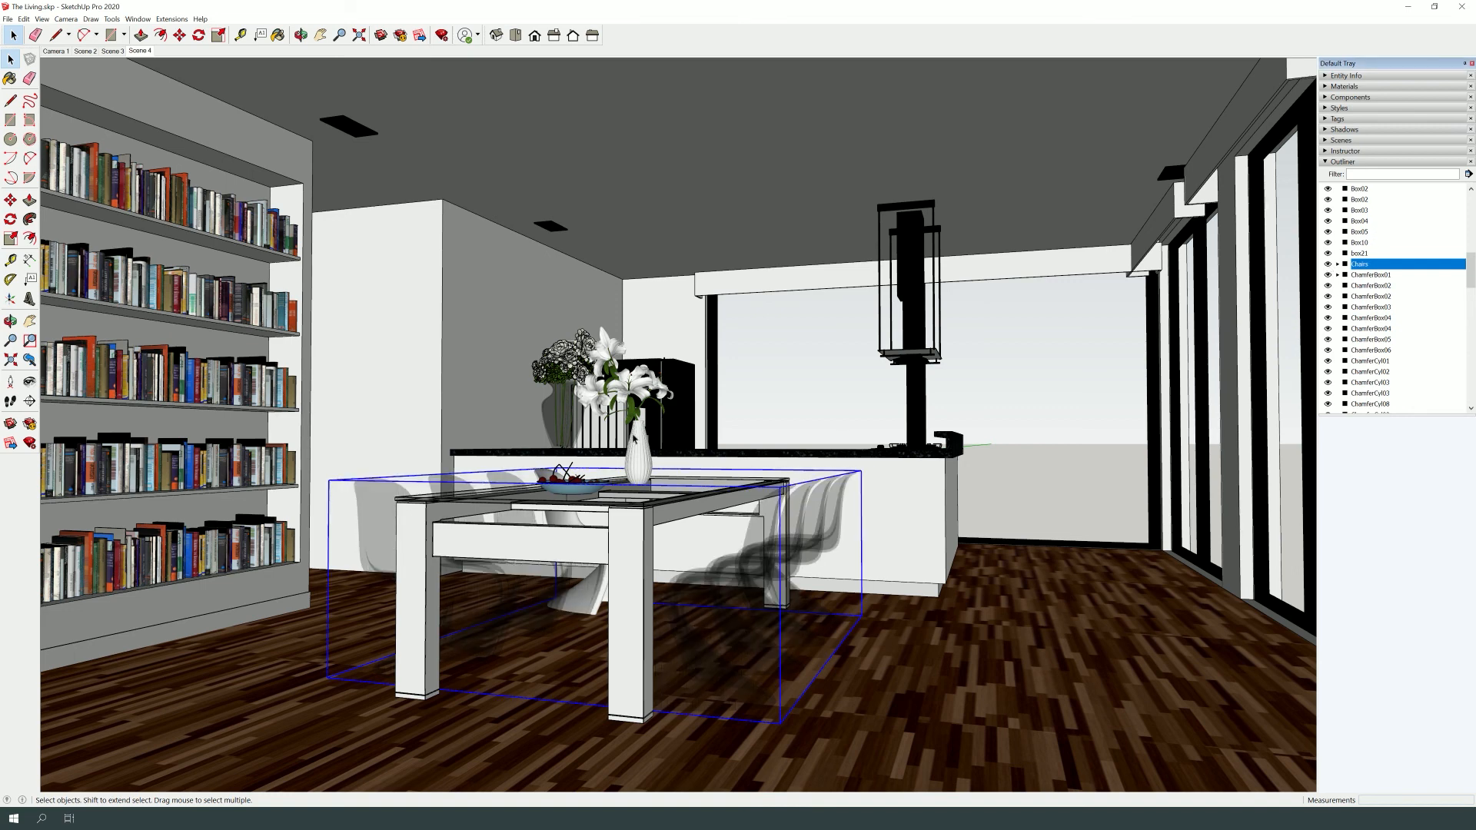
# Hide the Plant 1 and Plant 2 groups using the Outliner.
pyautogui.click(641, 467)
pyautogui.scroll(-2, 1354, 361)
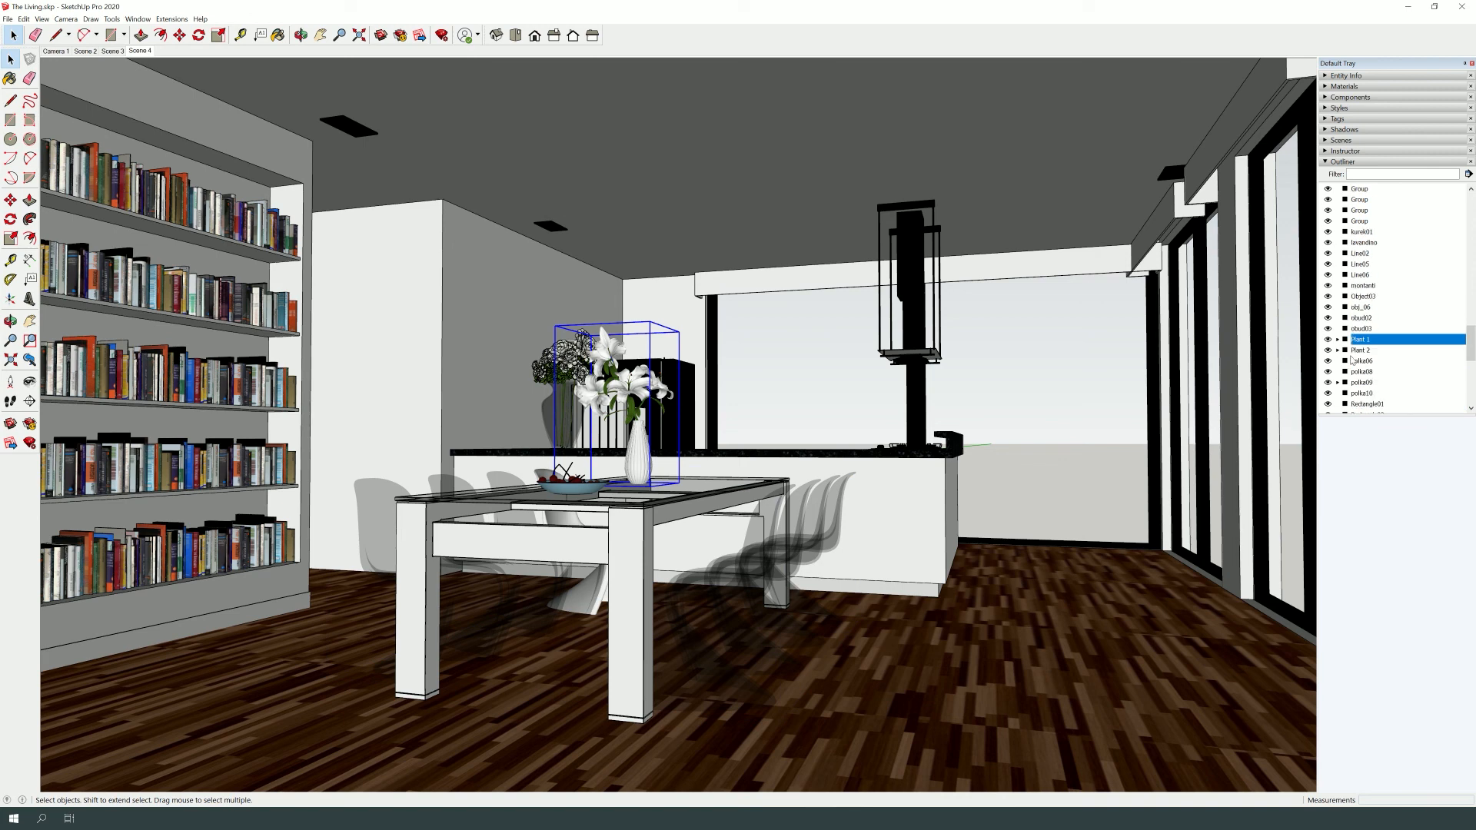
pyautogui.click(1328, 339)
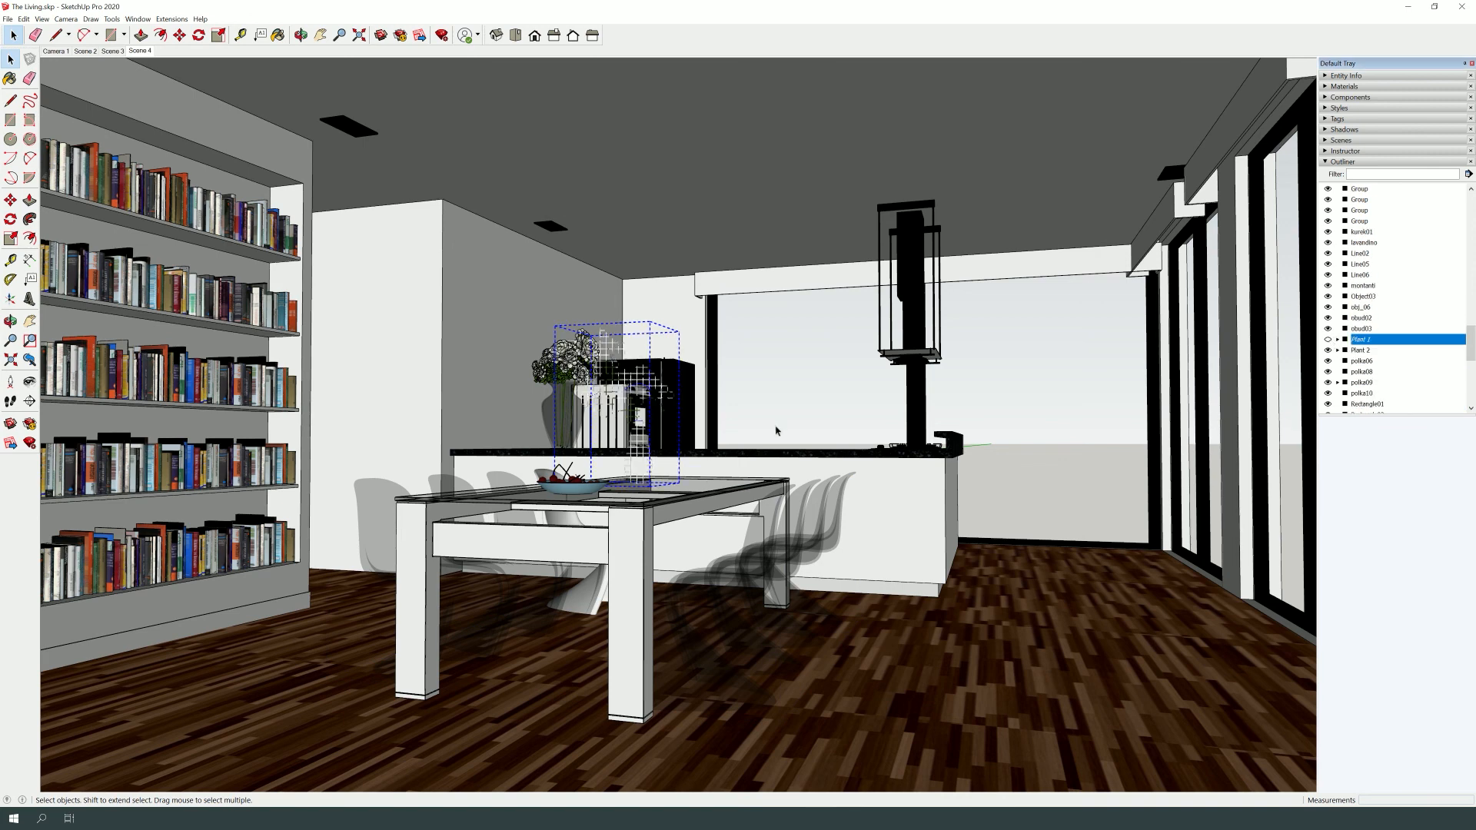
pyautogui.click(789, 390)
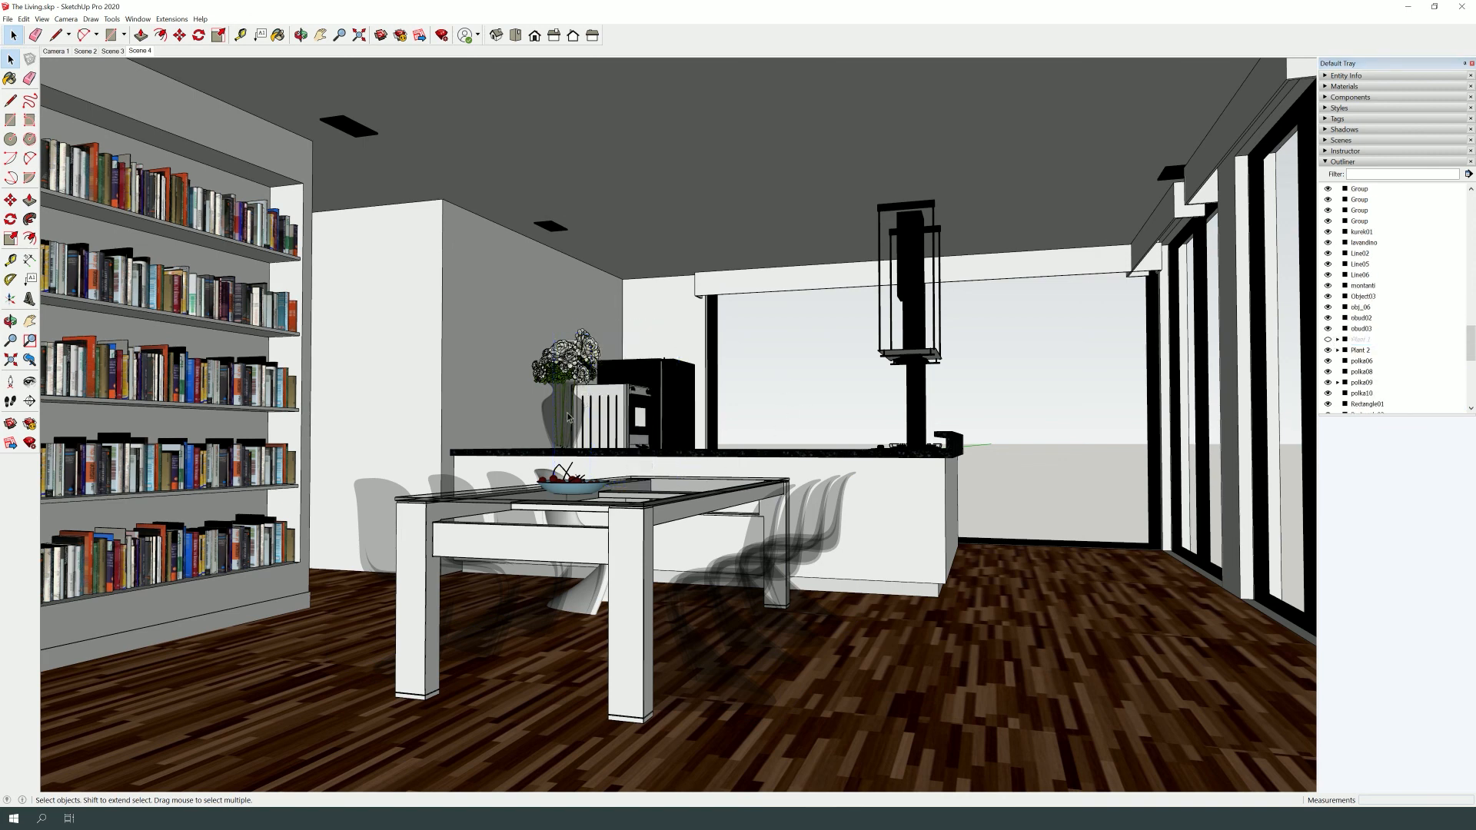
pyautogui.click(1360, 349)
pyautogui.click(1328, 350)
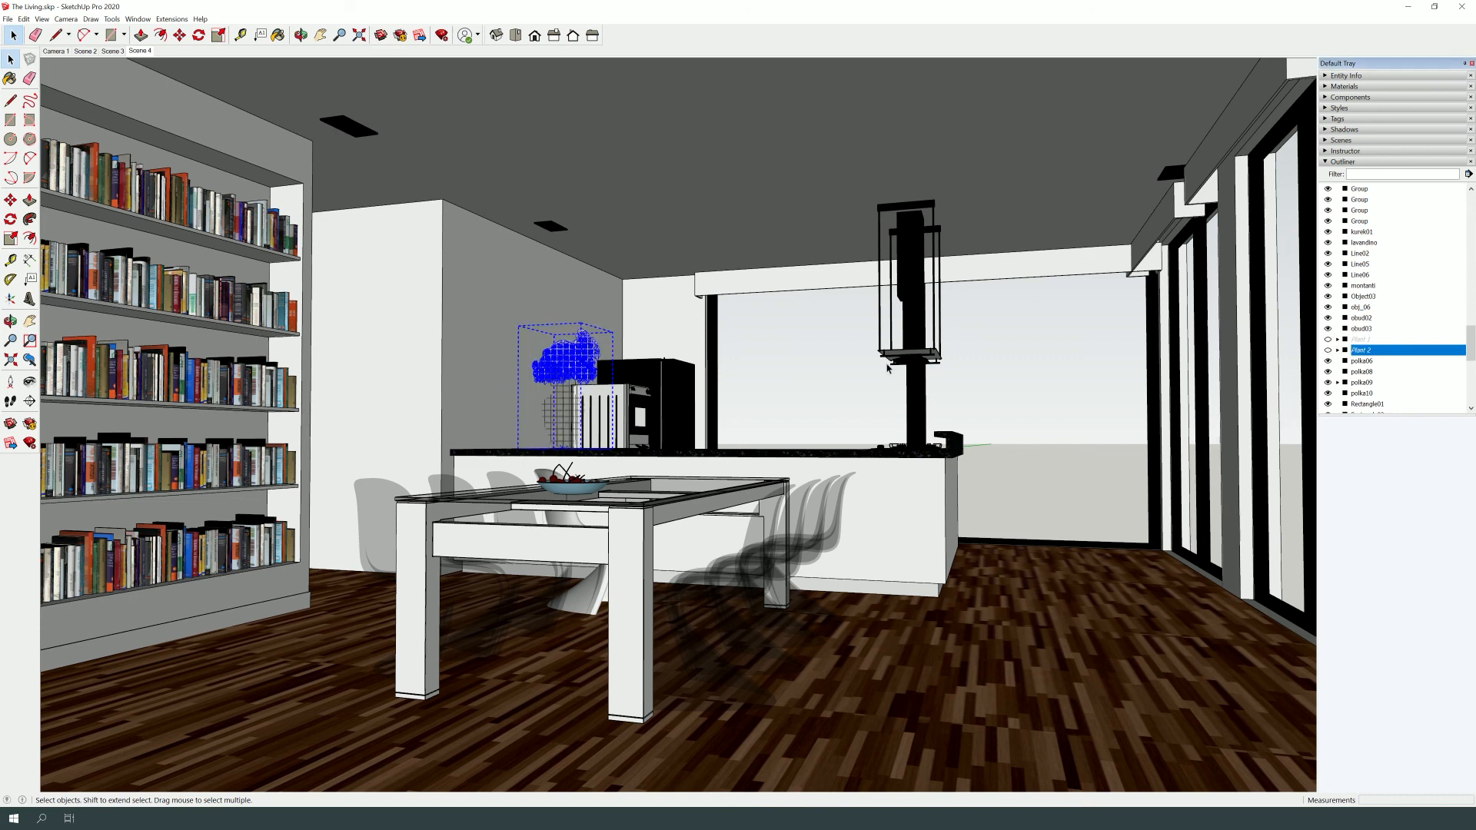
# Hide the Chairs group using the Outliner and clear the selection.
pyautogui.click(823, 555)
pyautogui.click(1328, 189)
pyautogui.click(946, 440)
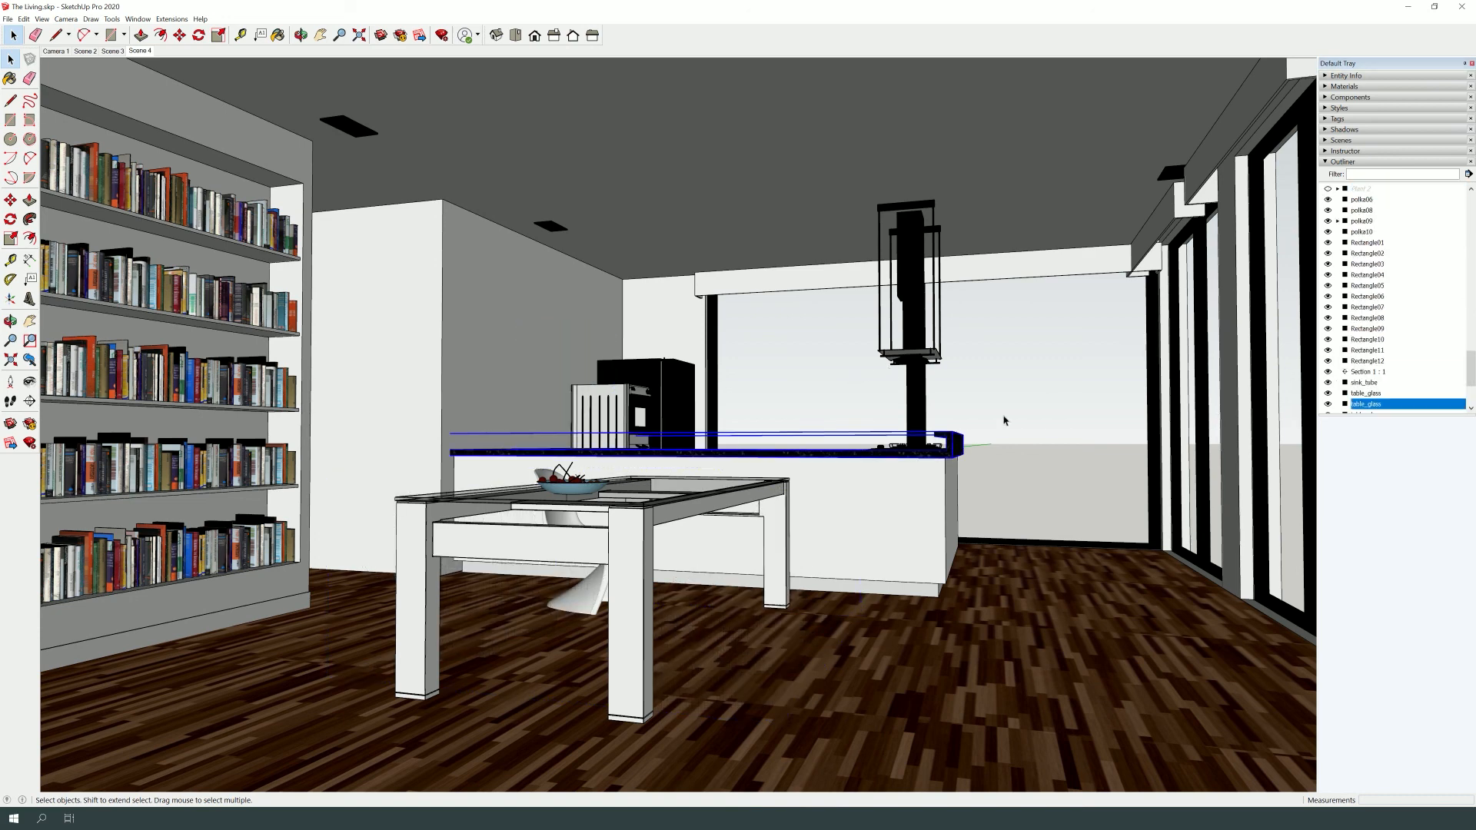
pyautogui.click(1041, 400)
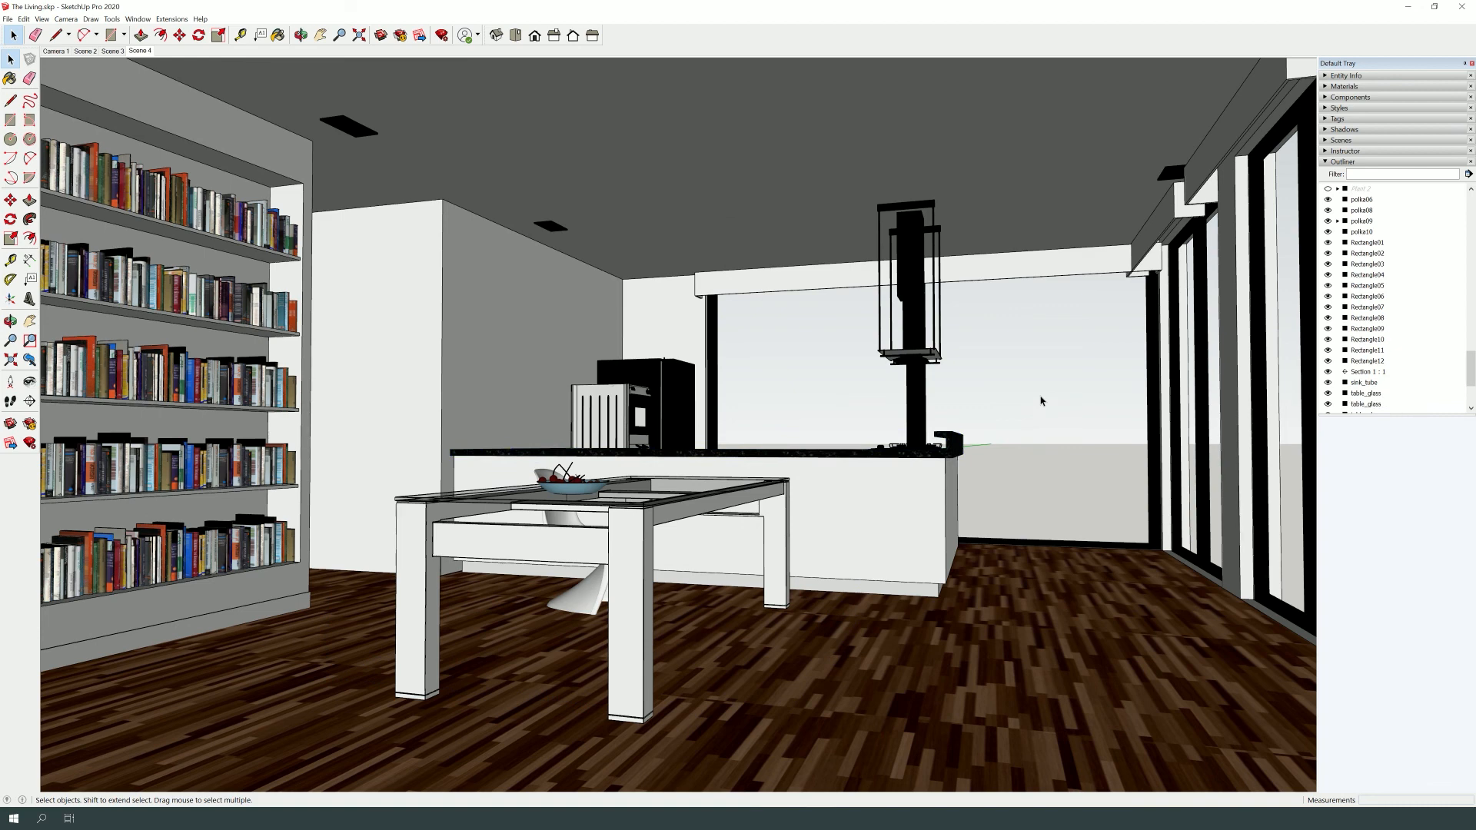